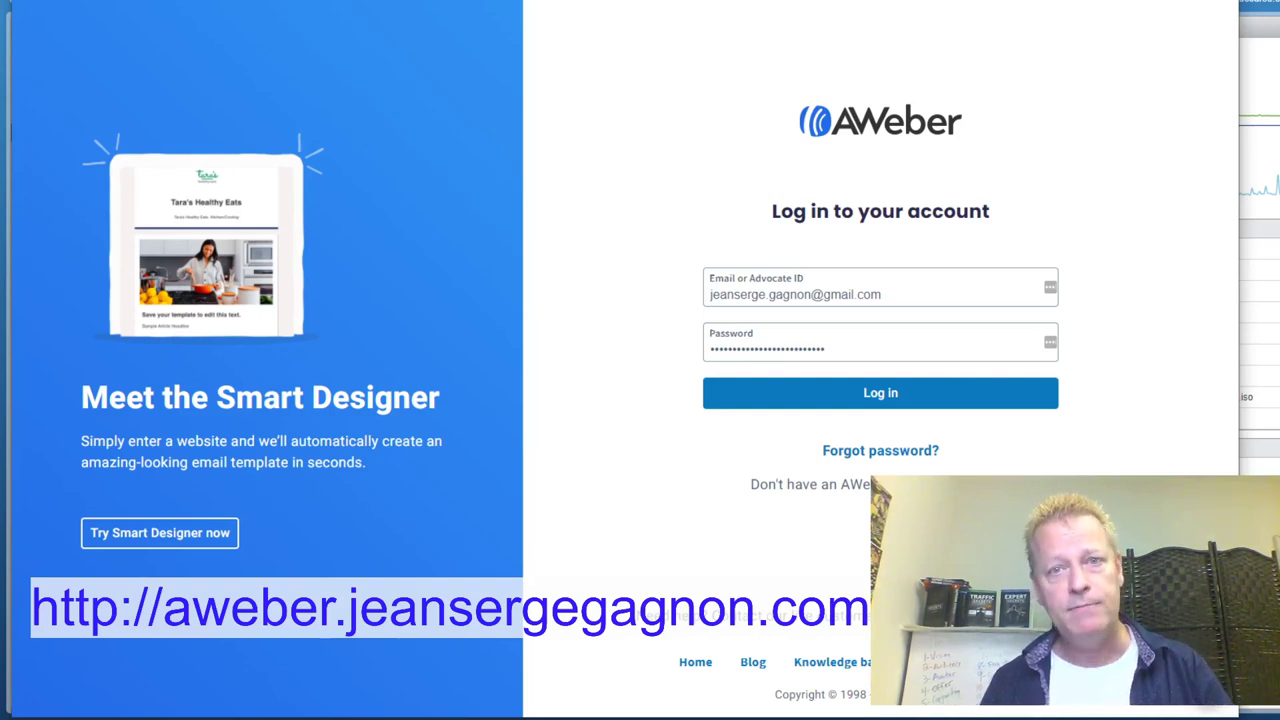
# Open the browser menu to start a private browsing window
pyautogui.hotkey('alt', 'f')
# In a new incognito window, go to aweber.jeansergegagnon.com, correcting the mistyped address
pyautogui.click(1110, 16)
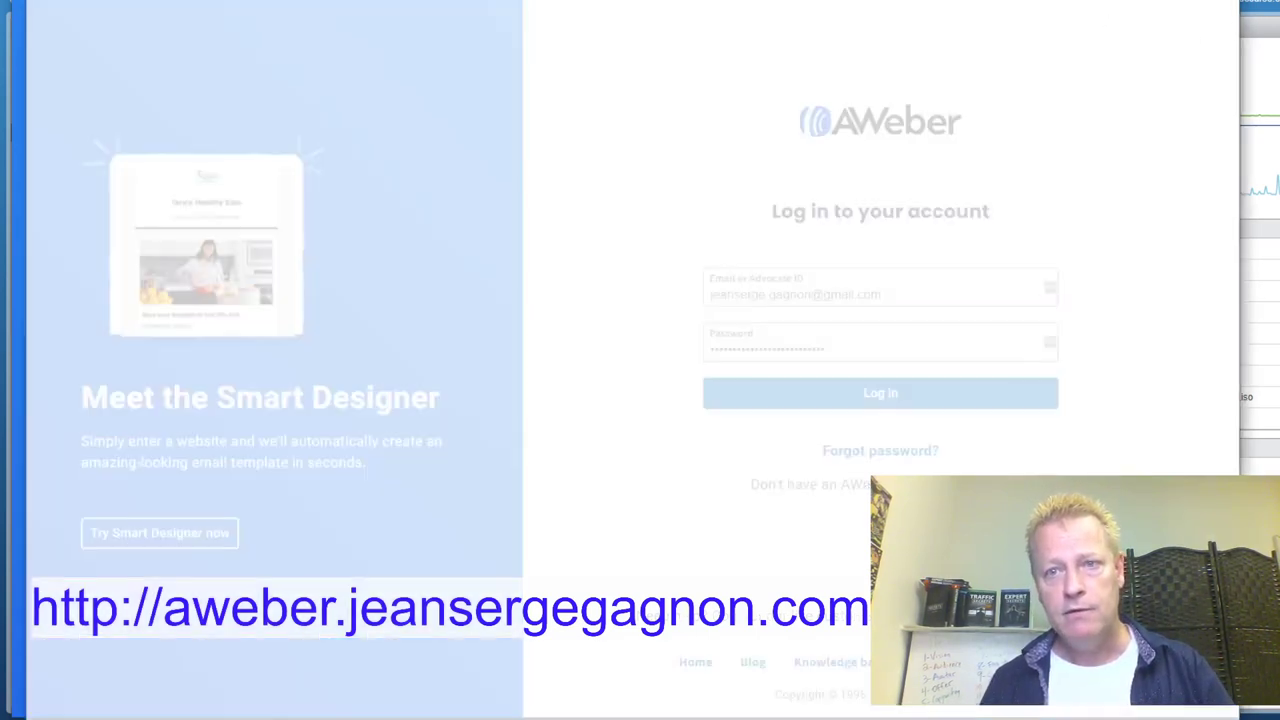
pyautogui.write('a')
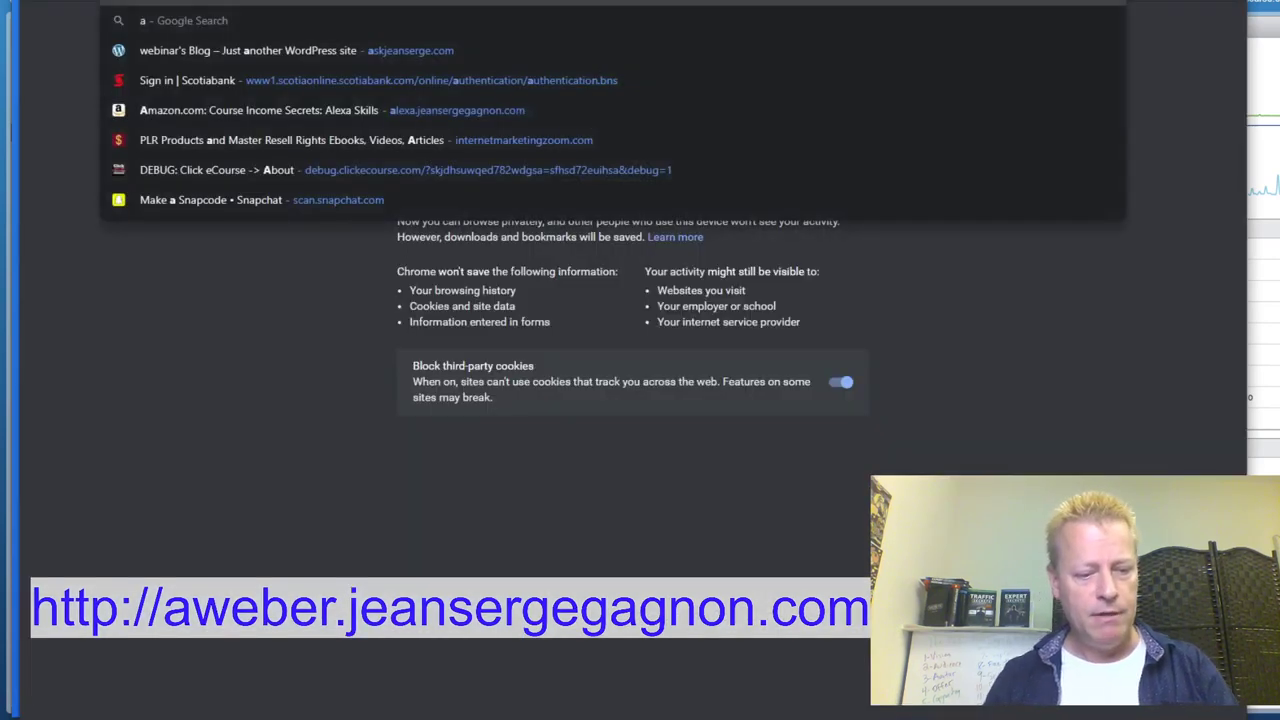
pyautogui.write('weberber.je')
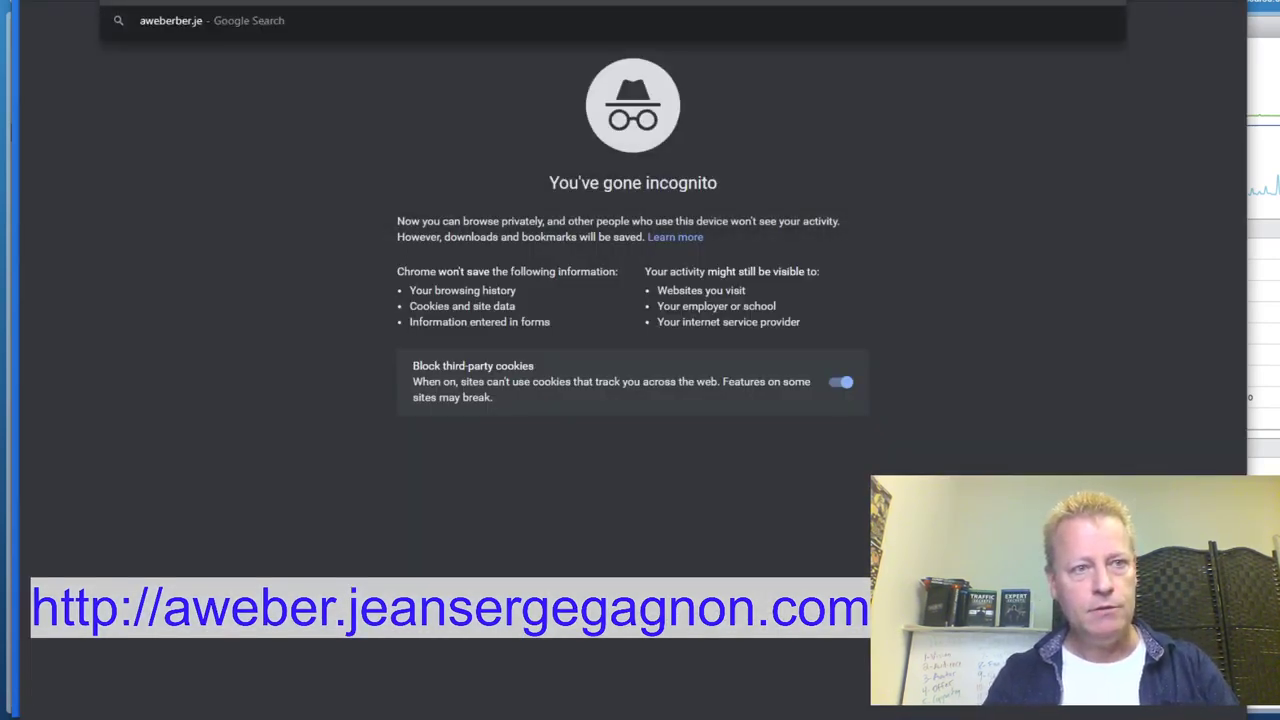
pyautogui.press('Return')
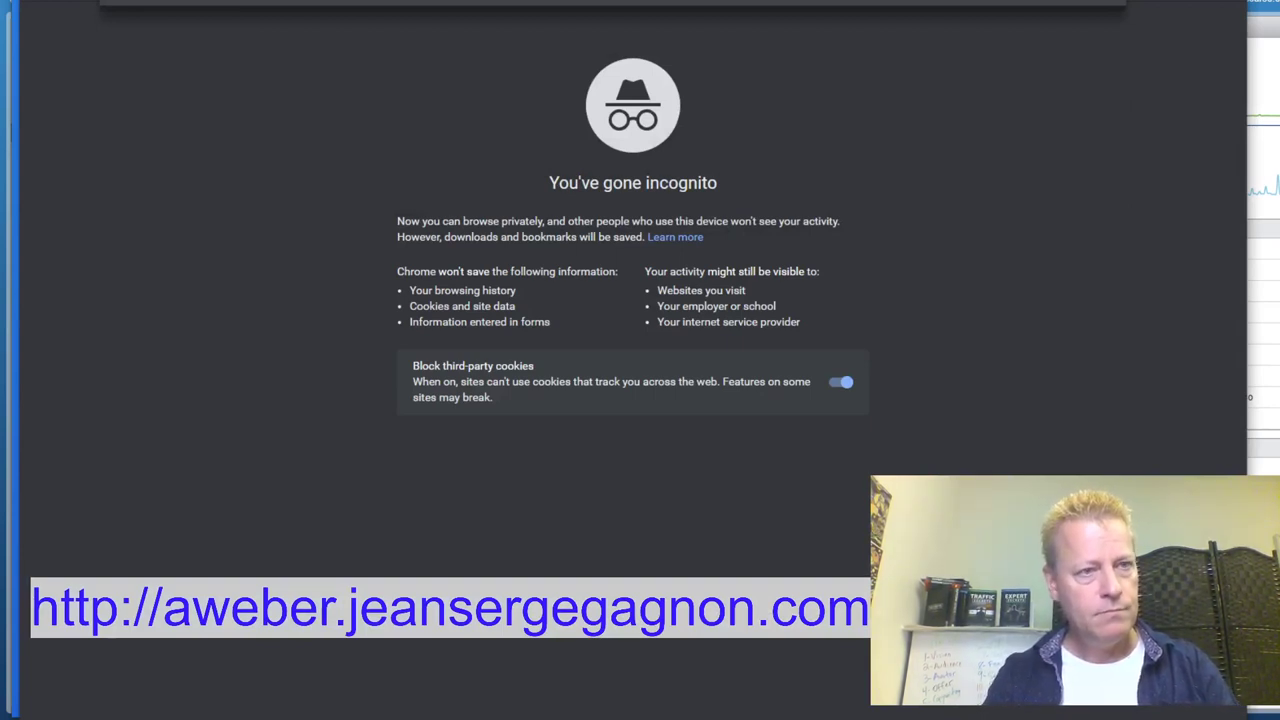
pyautogui.write('m')
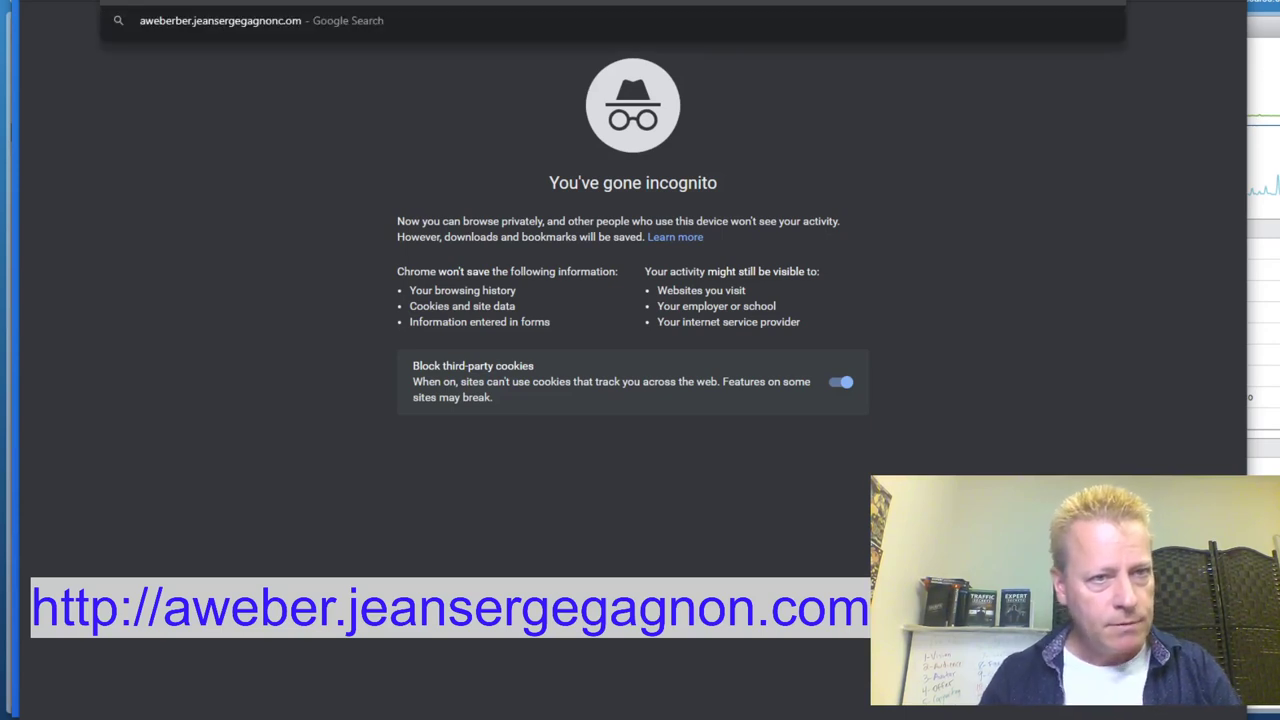
pyautogui.press('BackSpace')
pyautogui.write('c')
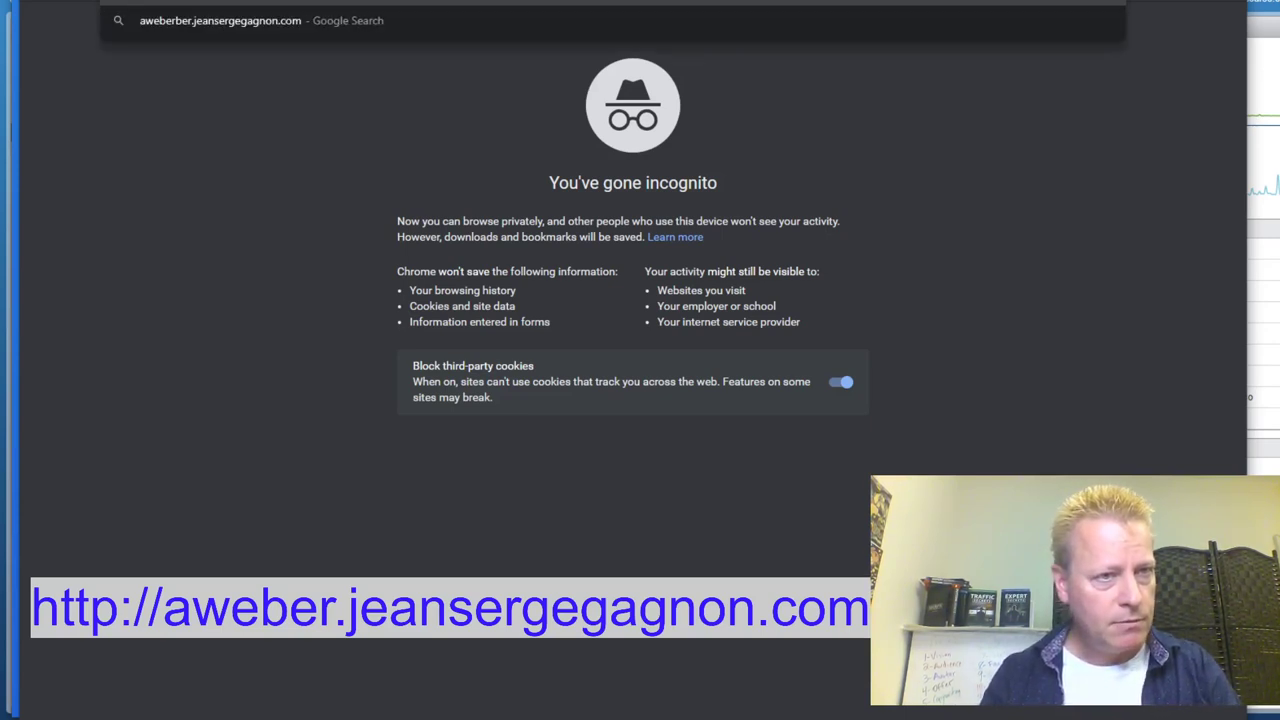
pyautogui.press('BackSpace')
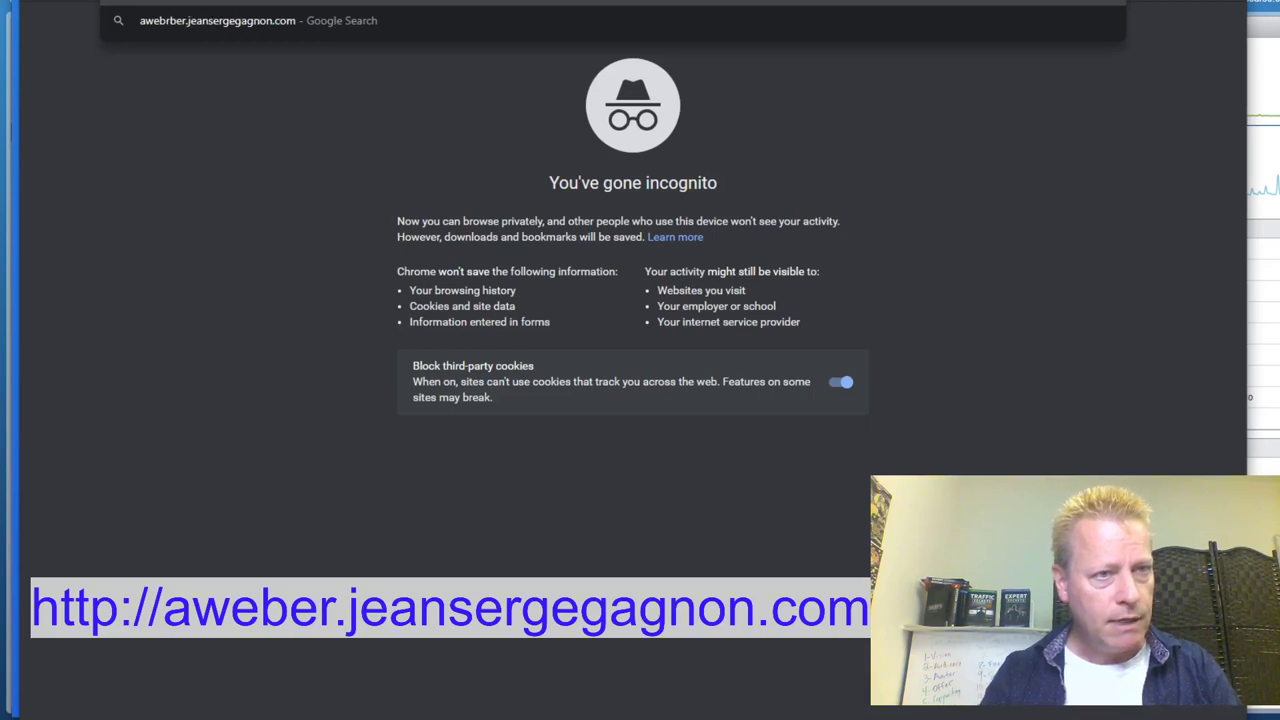
pyautogui.press('Delete')
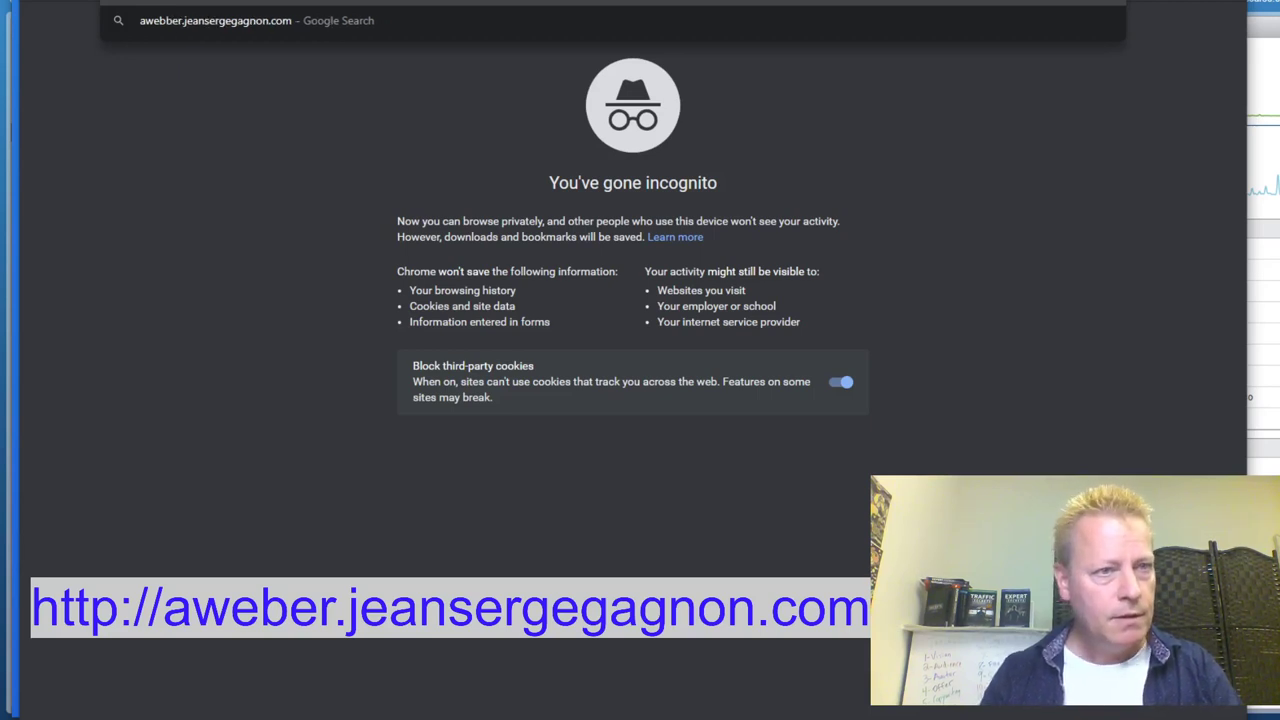
pyautogui.press('Delete')
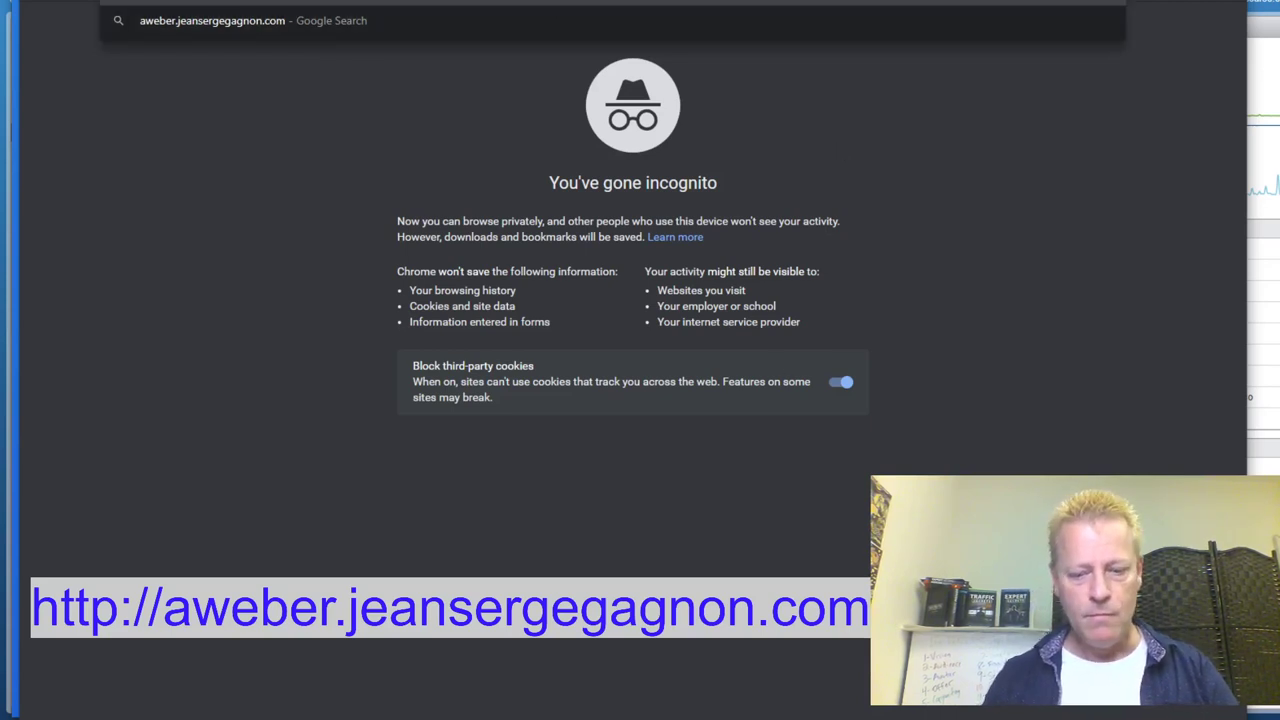
pyautogui.press('Return')
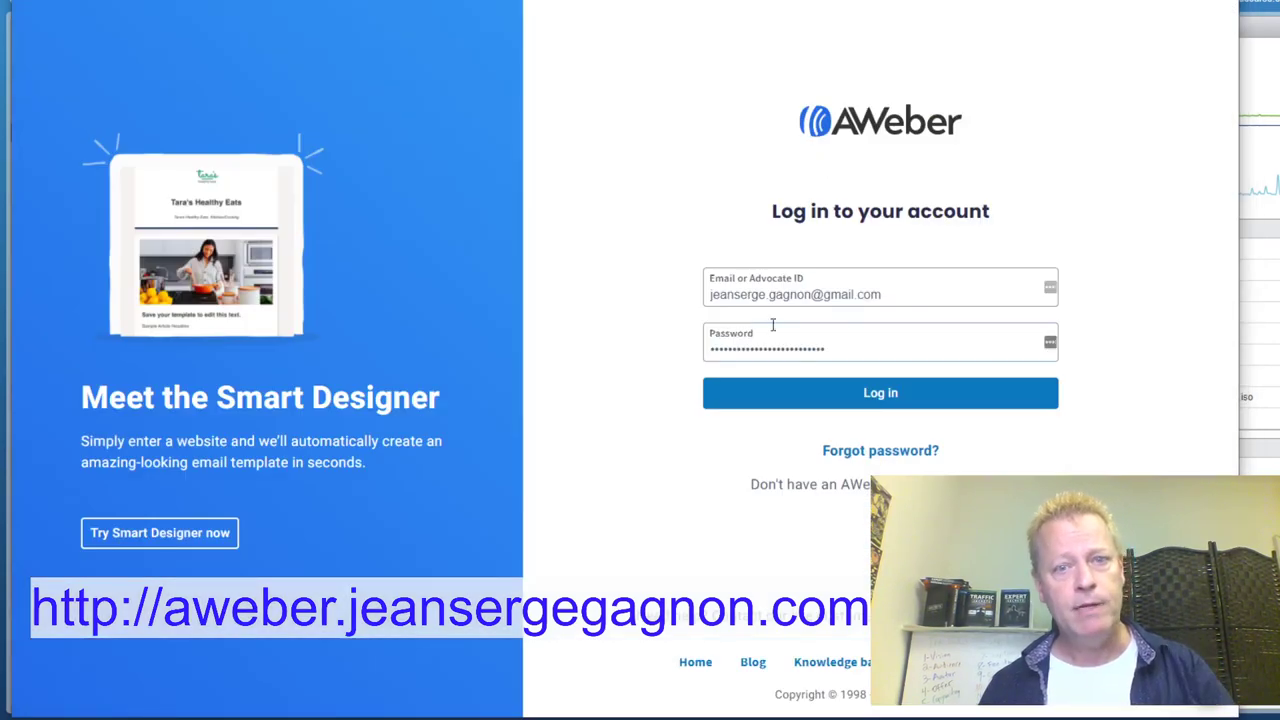
# Log in to AWeber, open My Account, and go to Manage Lists
pyautogui.click(910, 392)
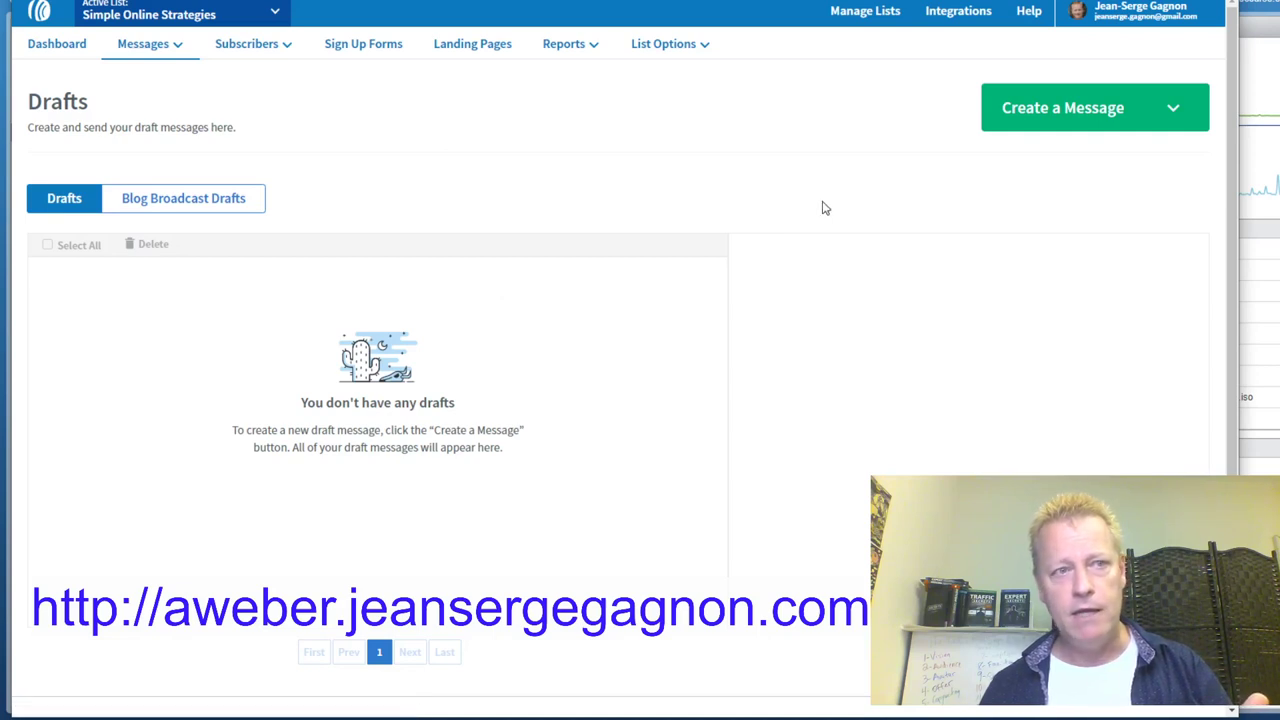
pyautogui.click(1130, 12)
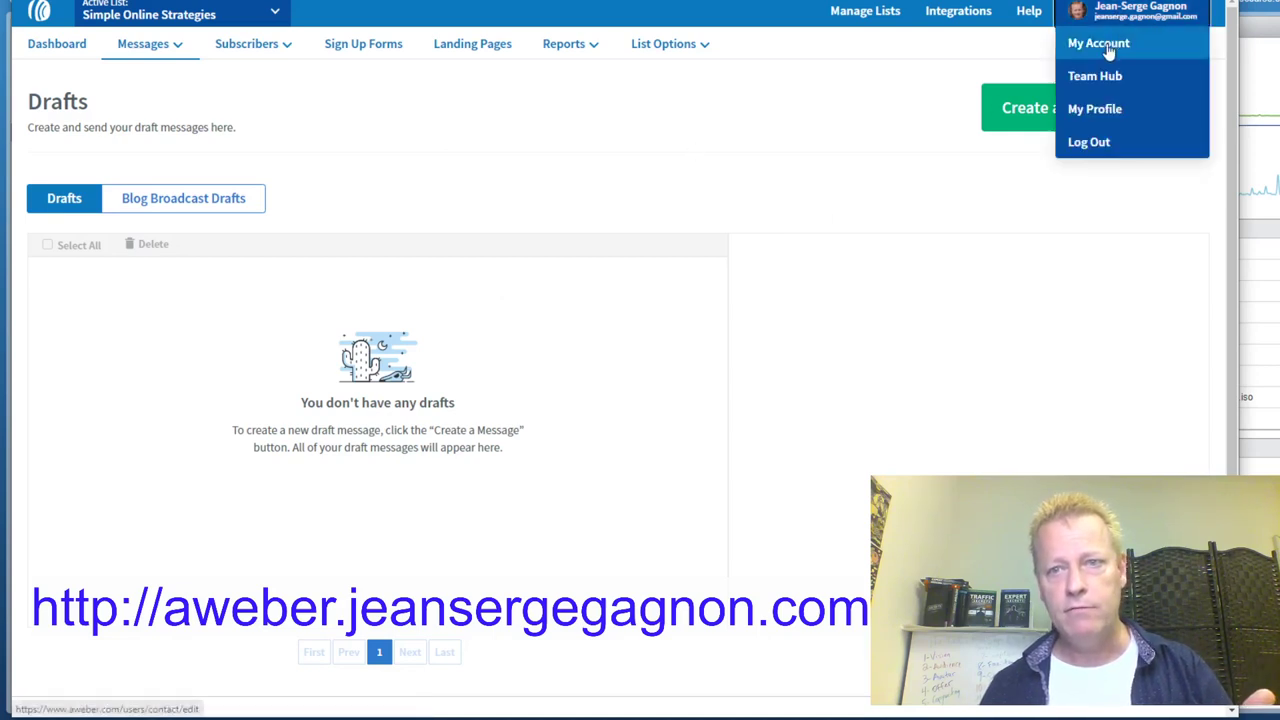
pyautogui.click(1105, 45)
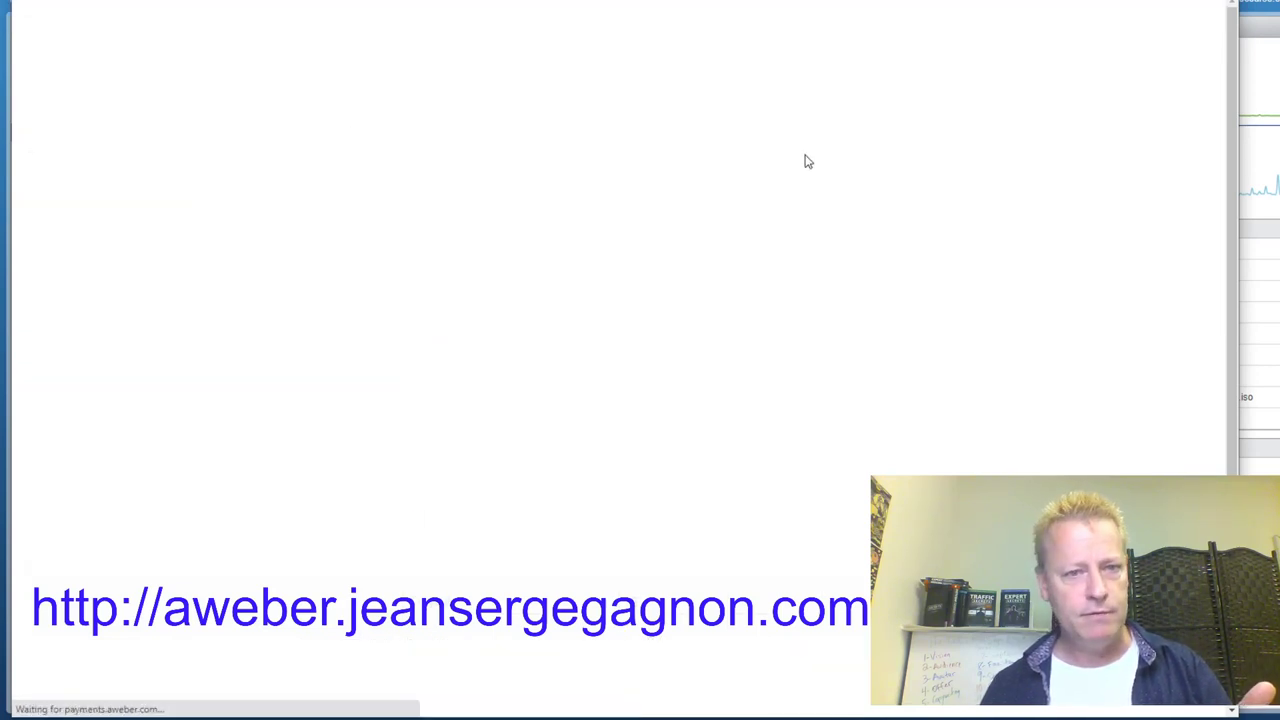
pyautogui.scroll(-3, 971, 306)
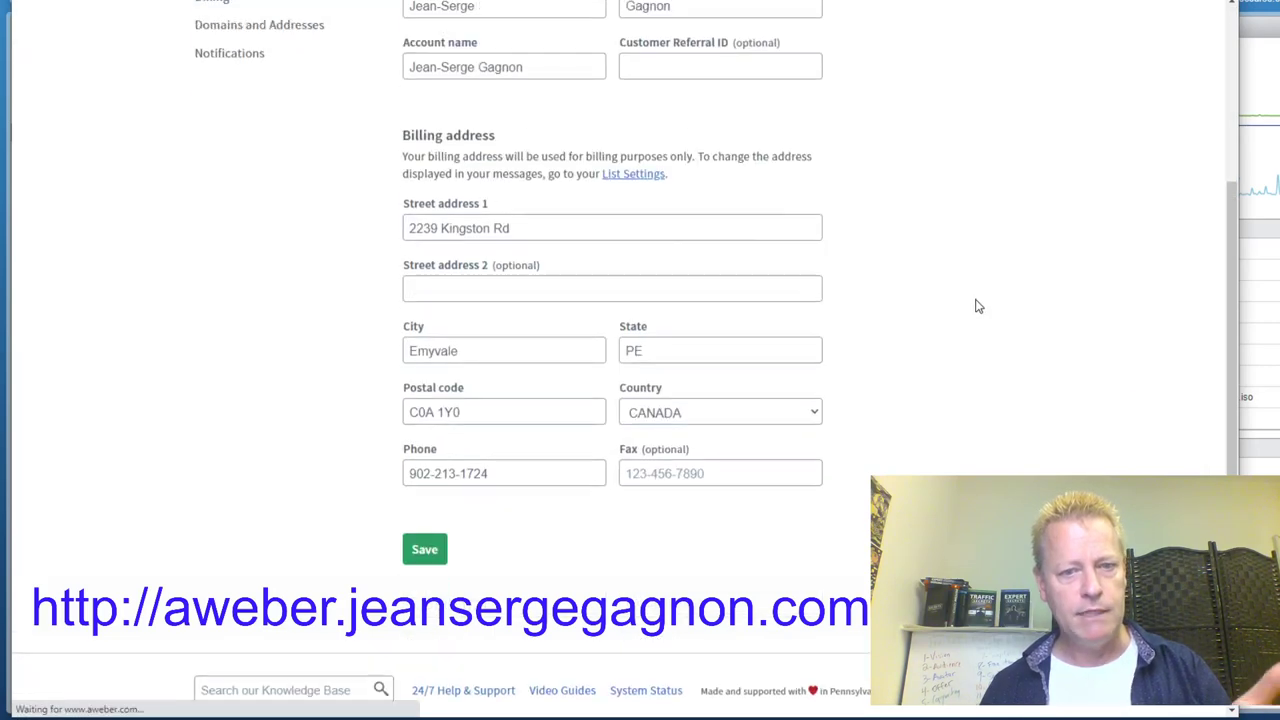
pyautogui.scroll(3, 978, 306)
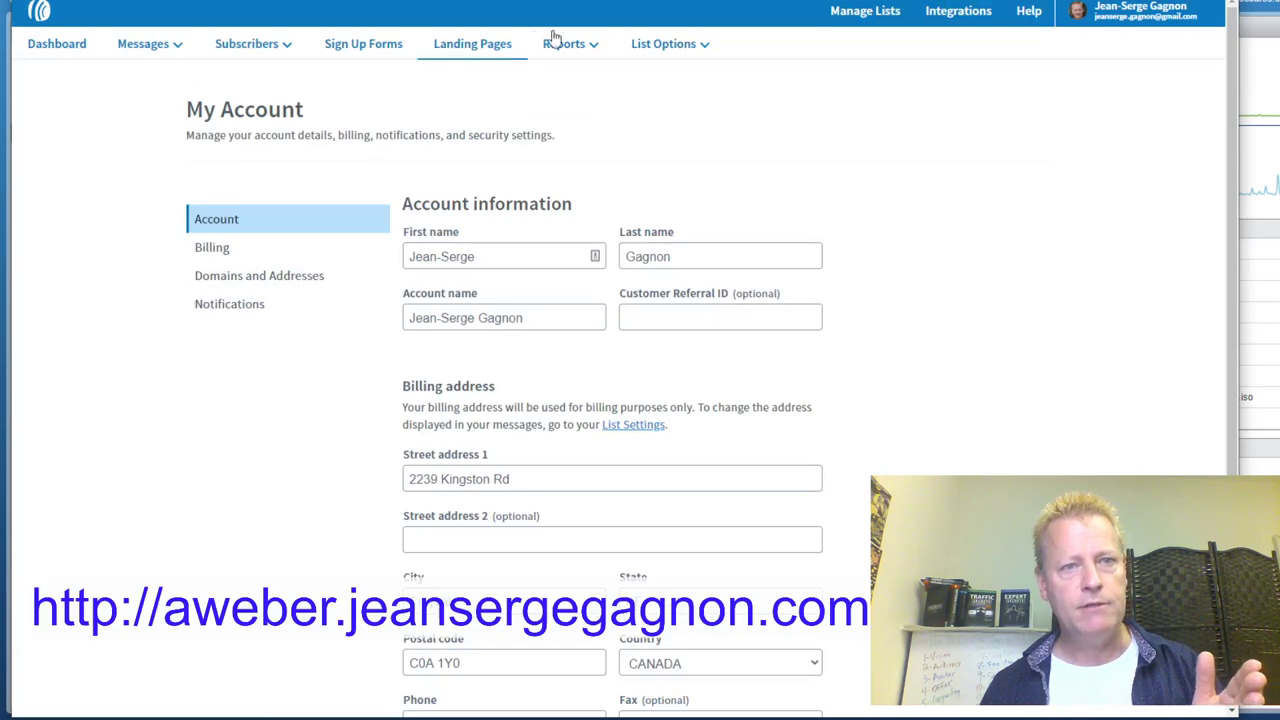
pyautogui.click(887, 22)
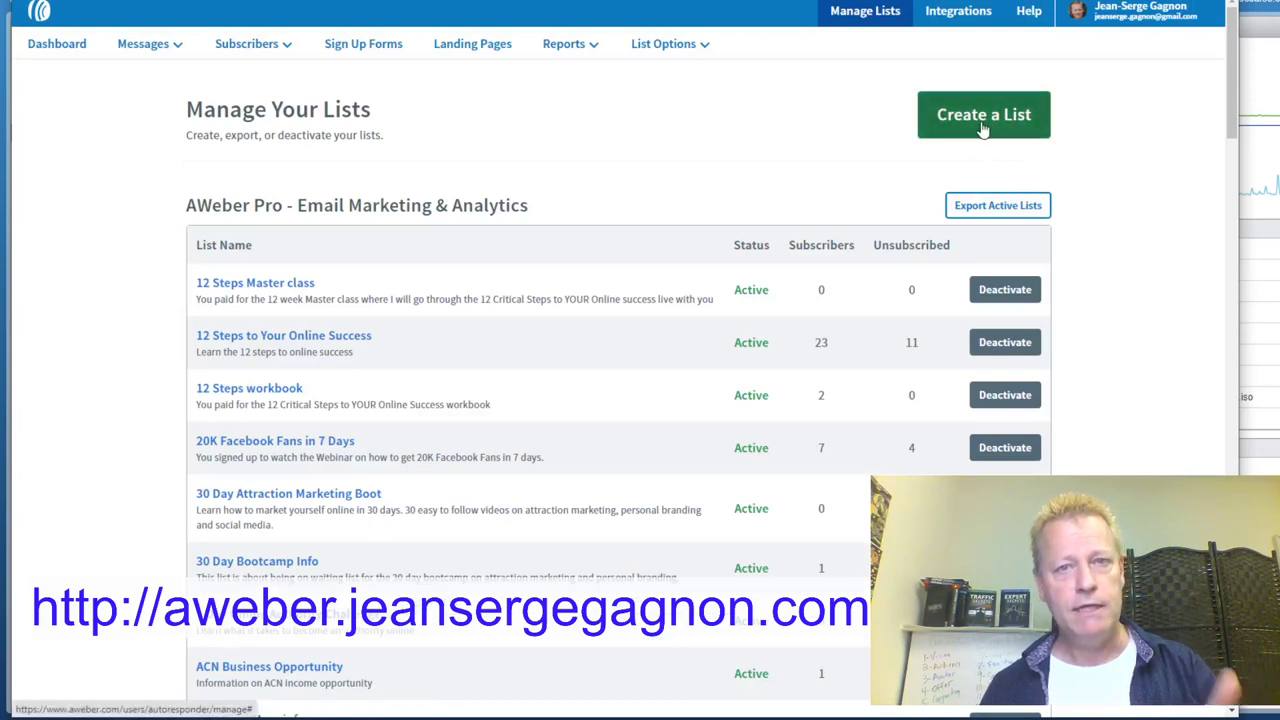
# Start a new list and review the prefilled company name and website
pyautogui.click(984, 128)
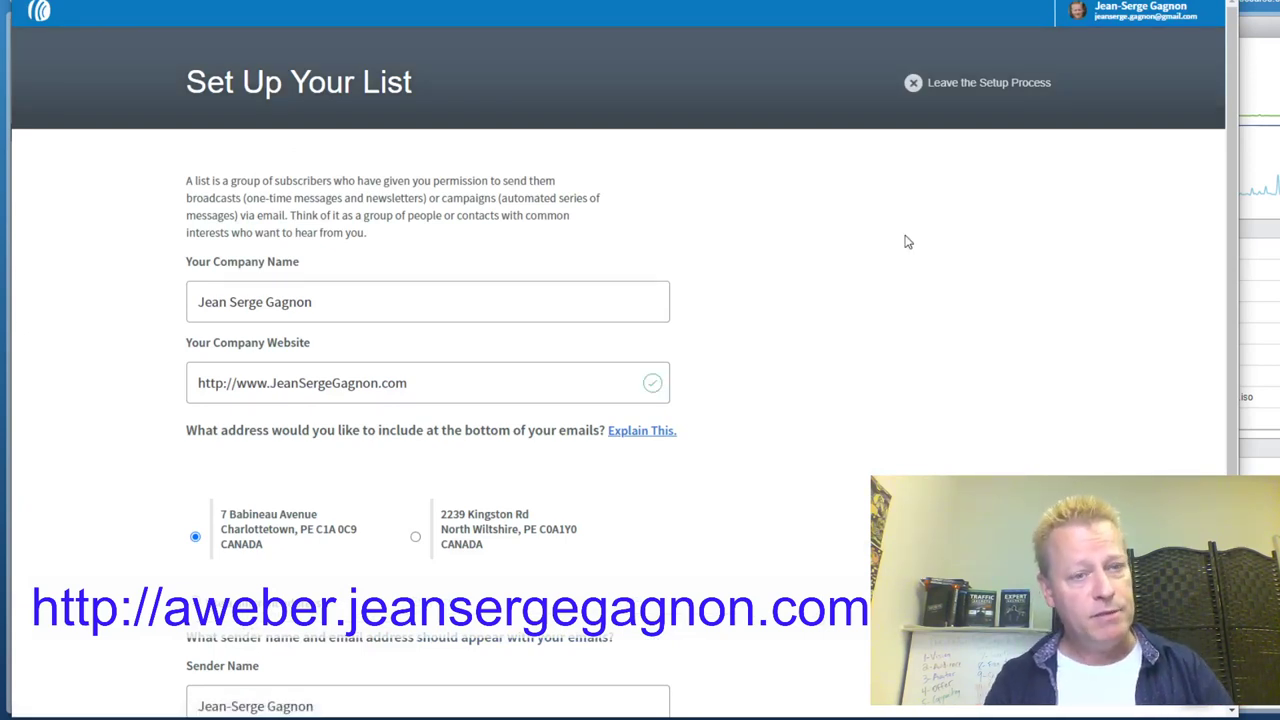
pyautogui.moveTo(342, 300); pyautogui.dragTo(186, 311)
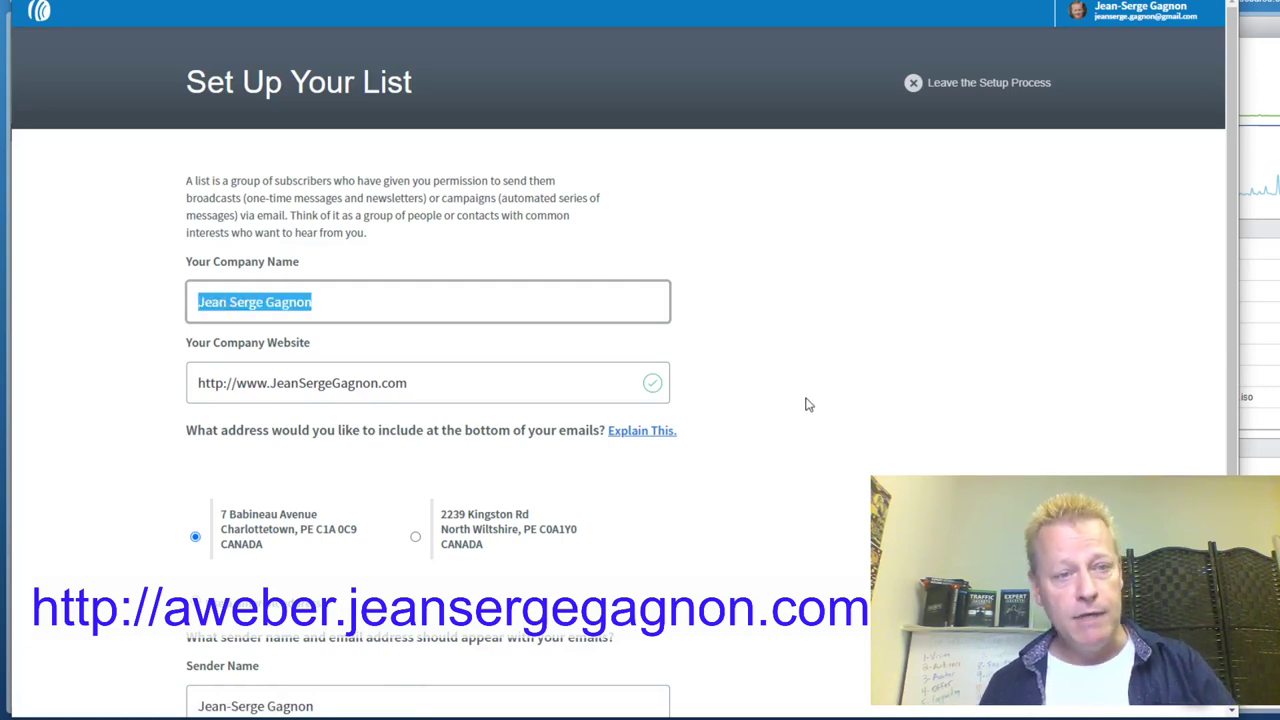
pyautogui.scroll(-3, 812, 396)
pyautogui.doubleClick(293, 148)
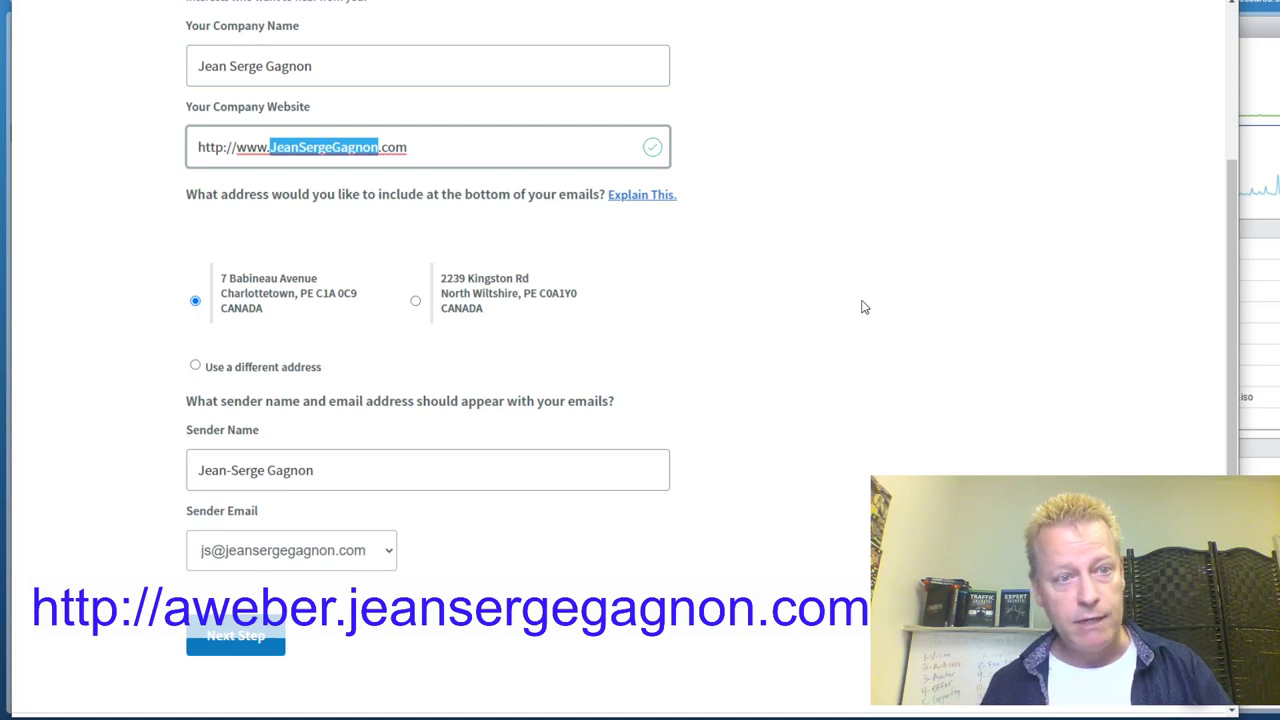
pyautogui.scroll(-1, 866, 334)
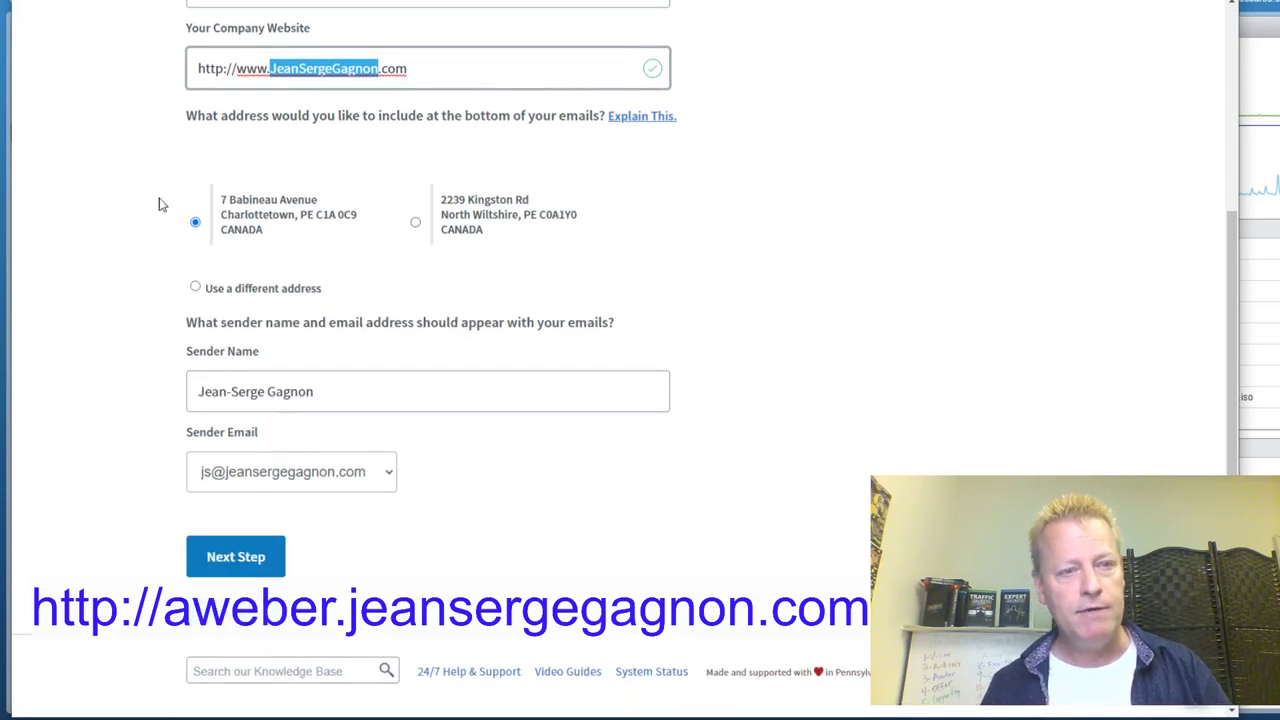
pyautogui.scroll(-1, 751, 297)
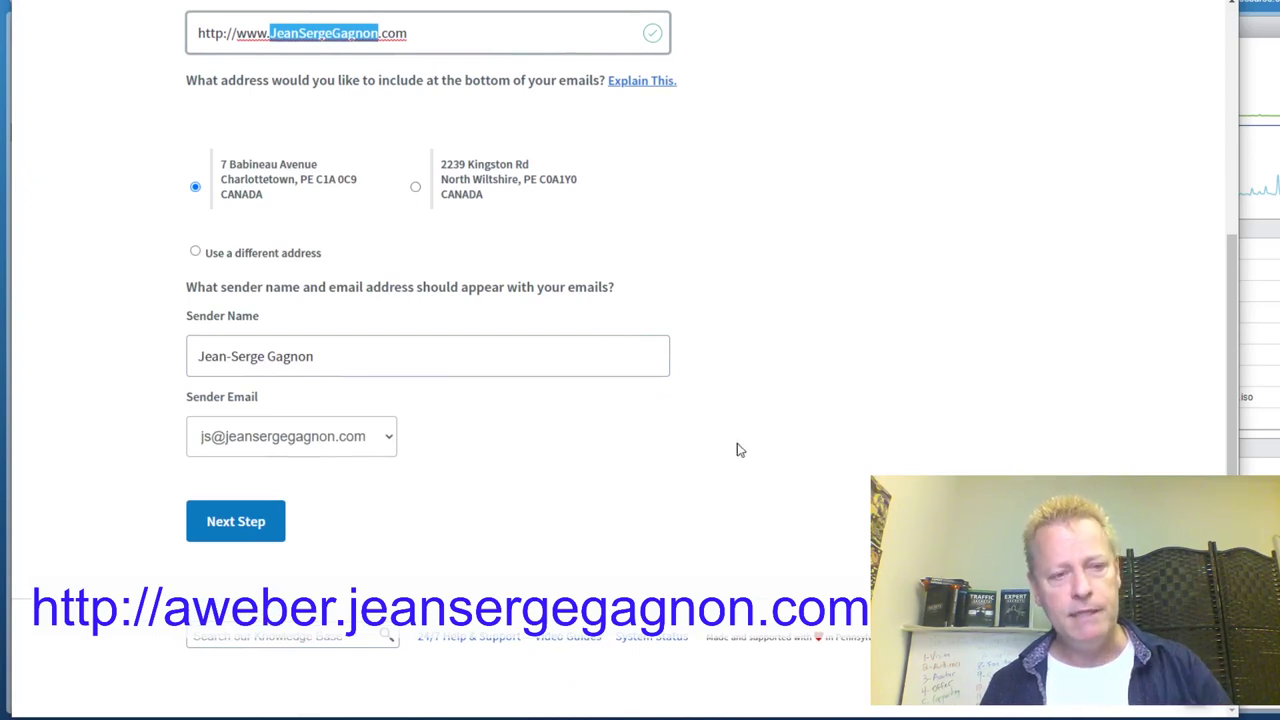
# Keep the sender name and sender email unchanged and continue to the next setup step
pyautogui.moveTo(389, 355); pyautogui.dragTo(198, 356)
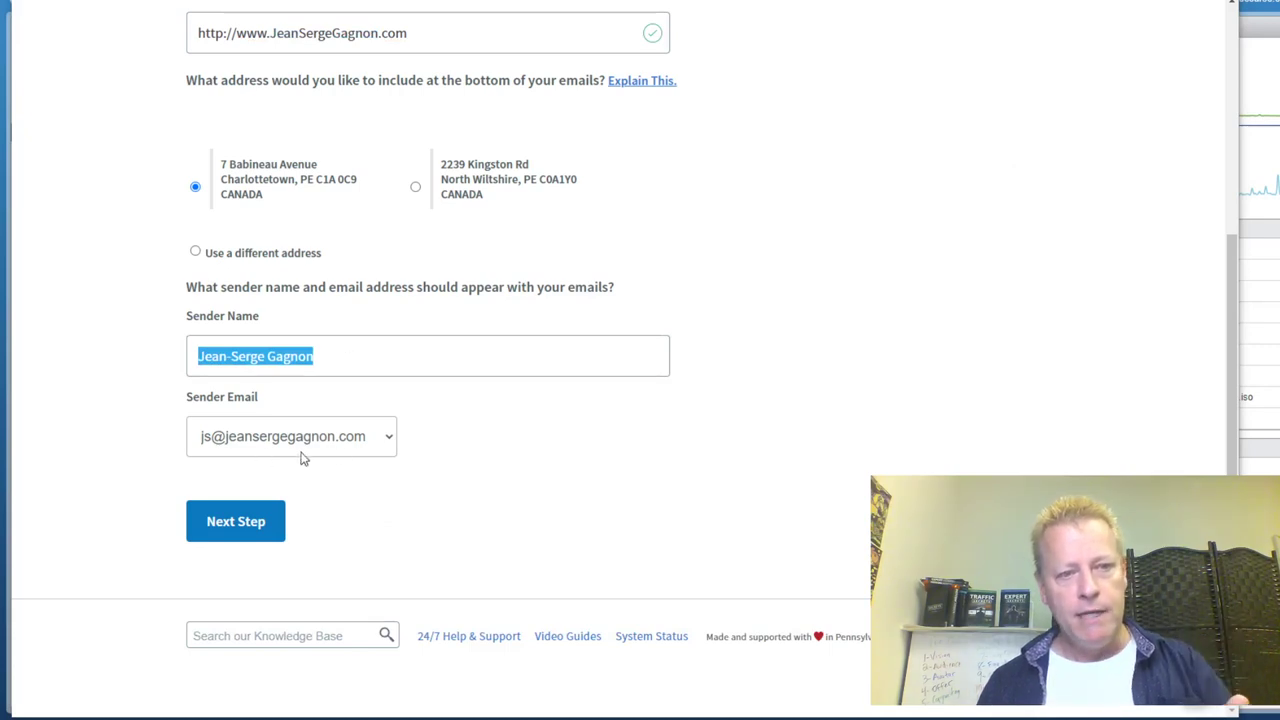
pyautogui.click(349, 450)
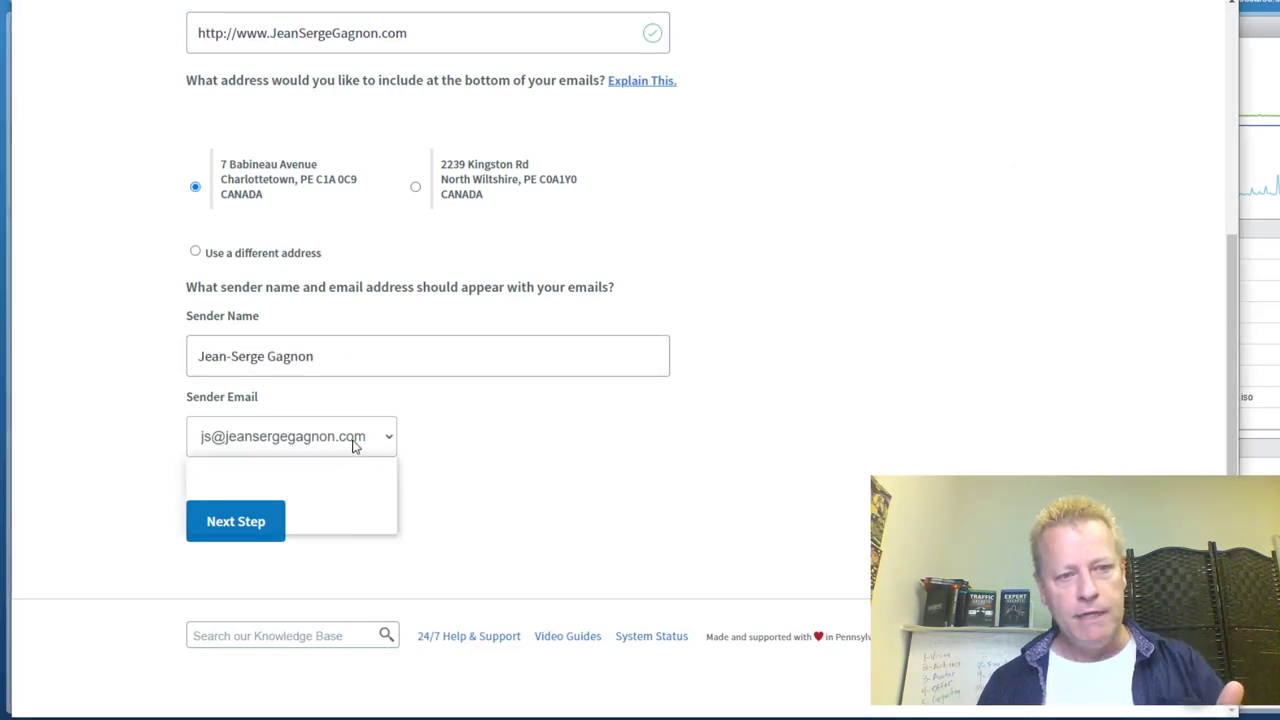
pyautogui.click(459, 475)
pyautogui.scroll(1, 818, 357)
pyautogui.scroll(-1, 818, 357)
pyautogui.scroll(3, 818, 357)
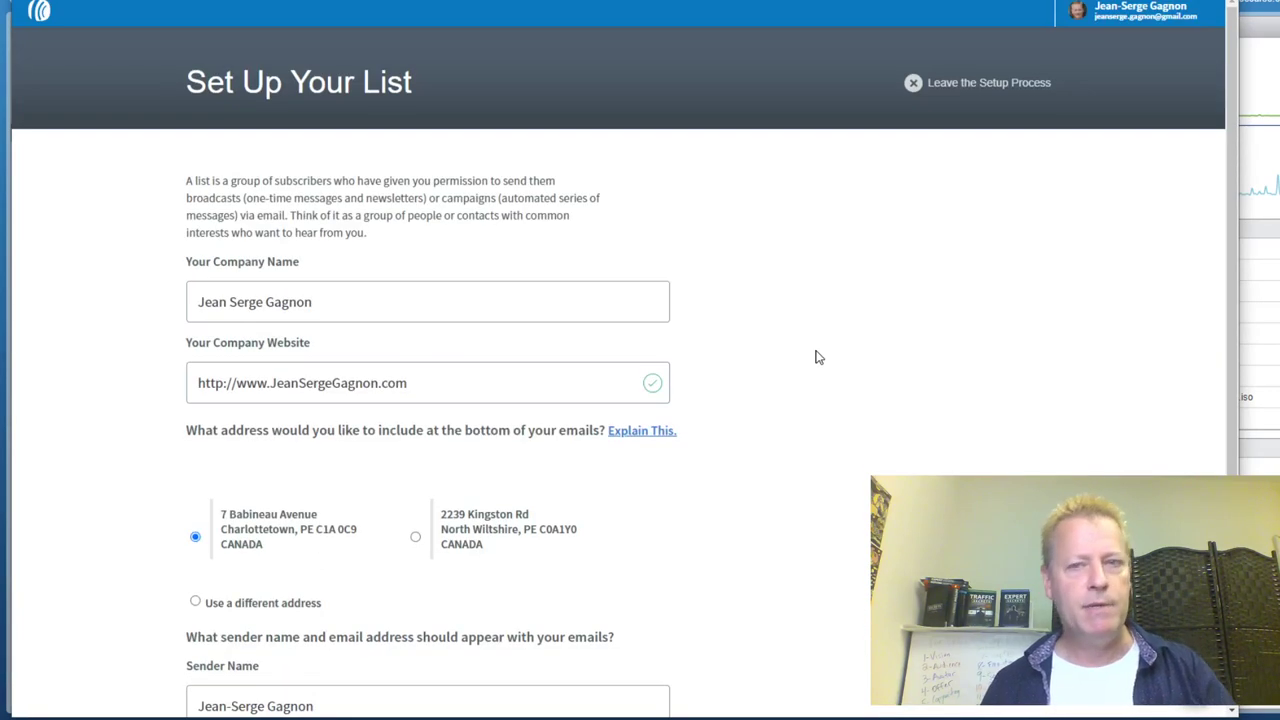
pyautogui.scroll(-3, 820, 351)
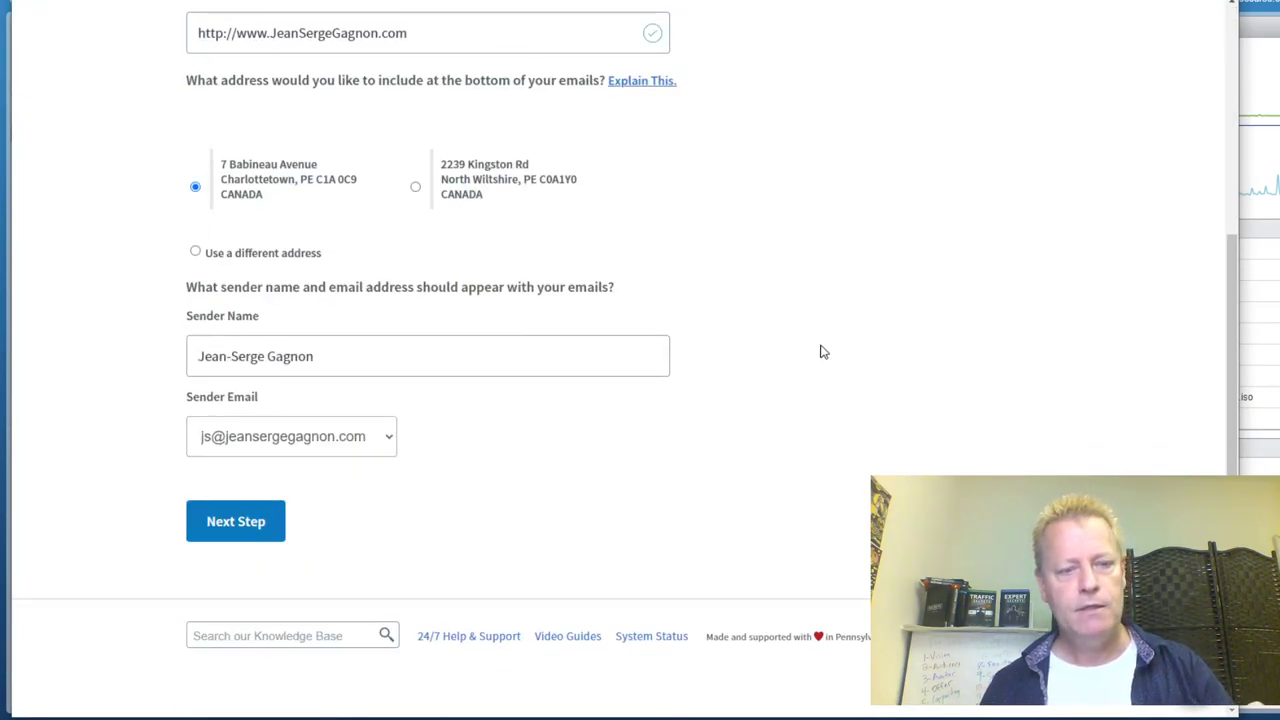
pyautogui.scroll(1, 820, 351)
pyautogui.scroll(-1, 820, 351)
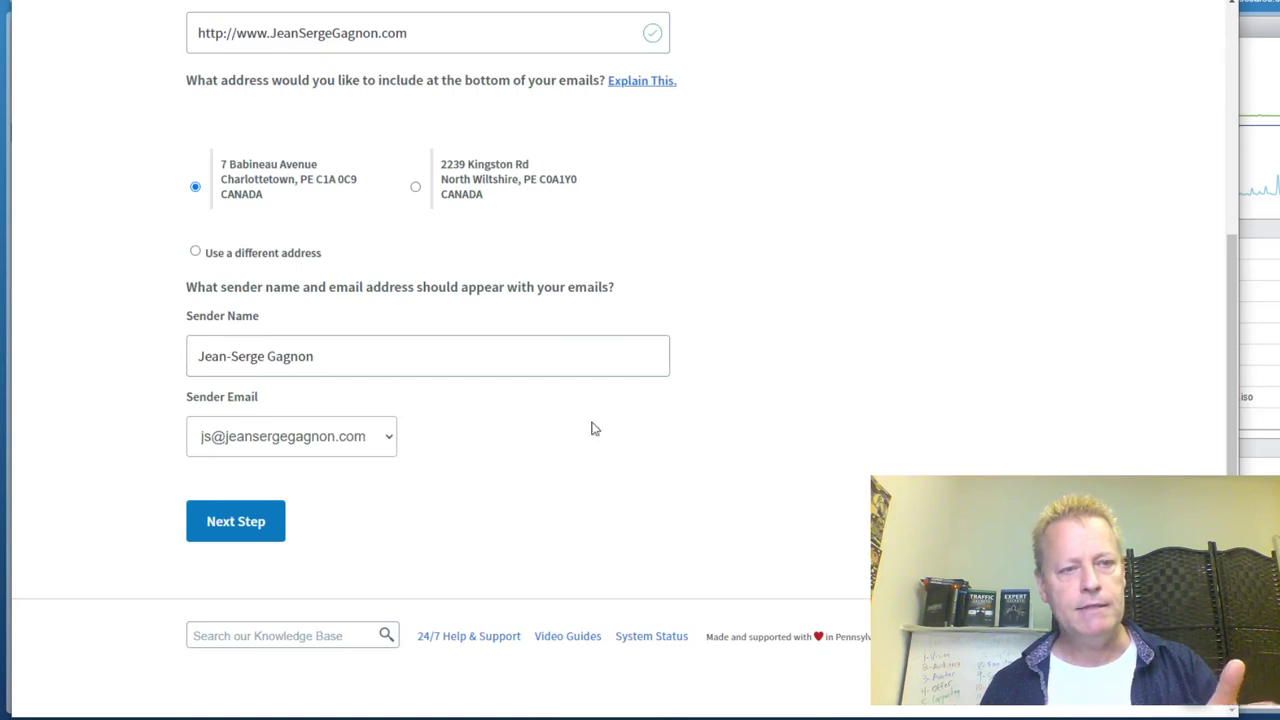
pyautogui.scroll(3, 517, 457)
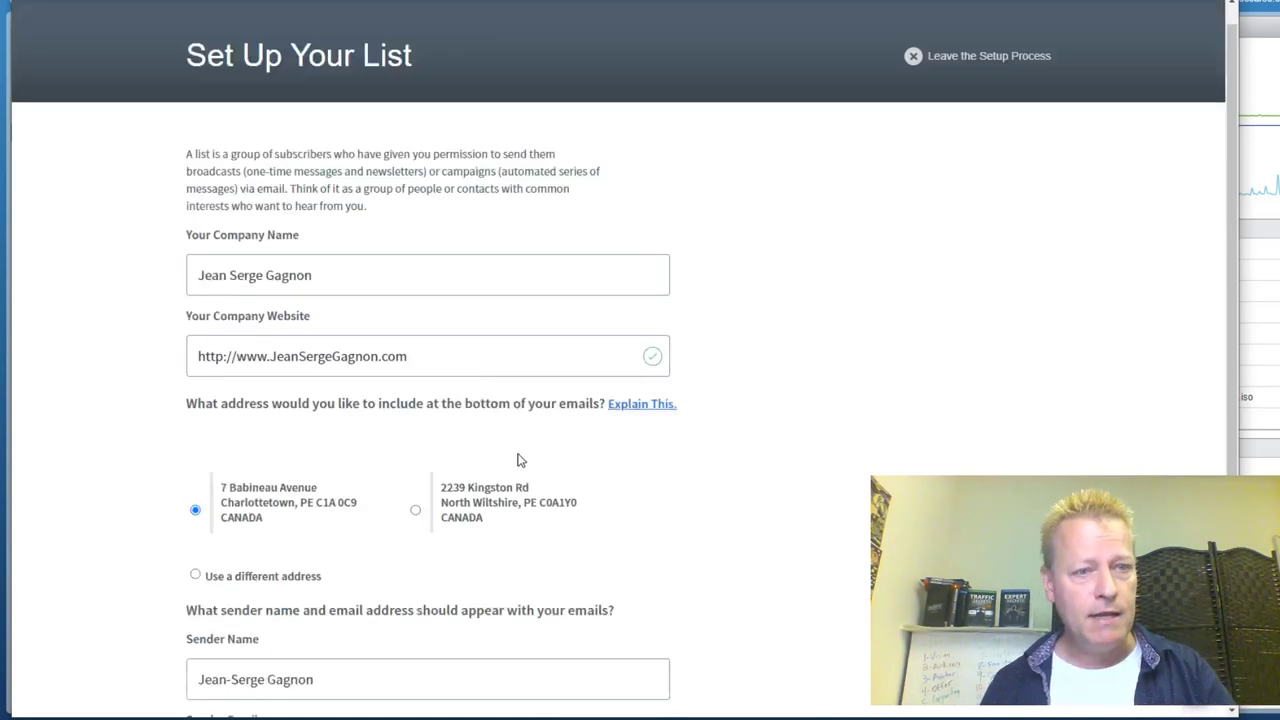
pyautogui.scroll(-3, 460, 471)
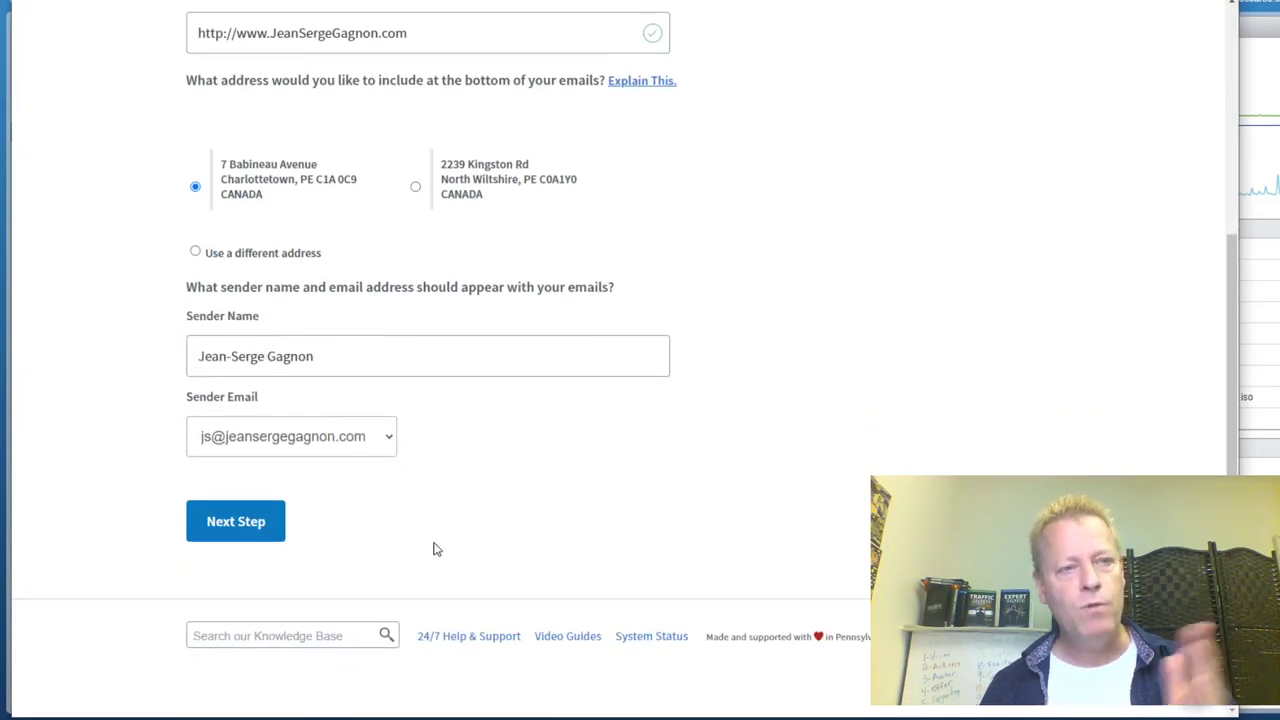
pyautogui.scroll(4, 555, 455)
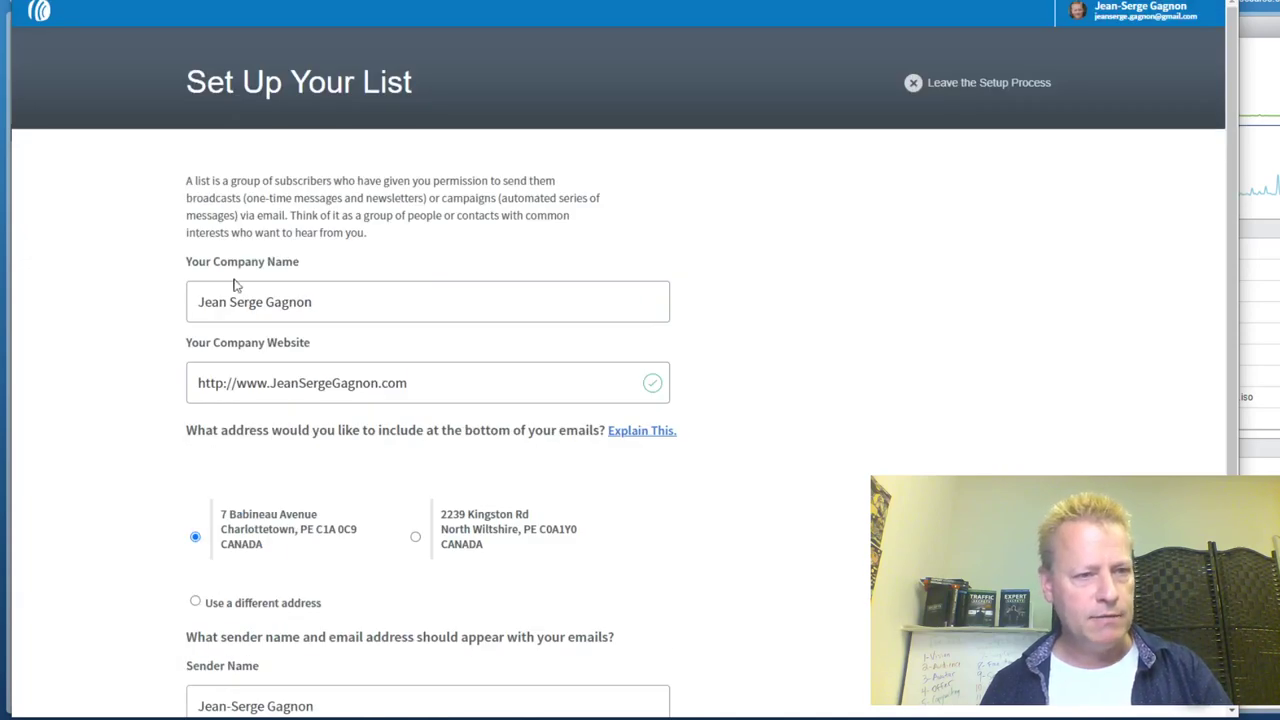
pyautogui.scroll(-3, 736, 484)
pyautogui.scroll(-1, 743, 484)
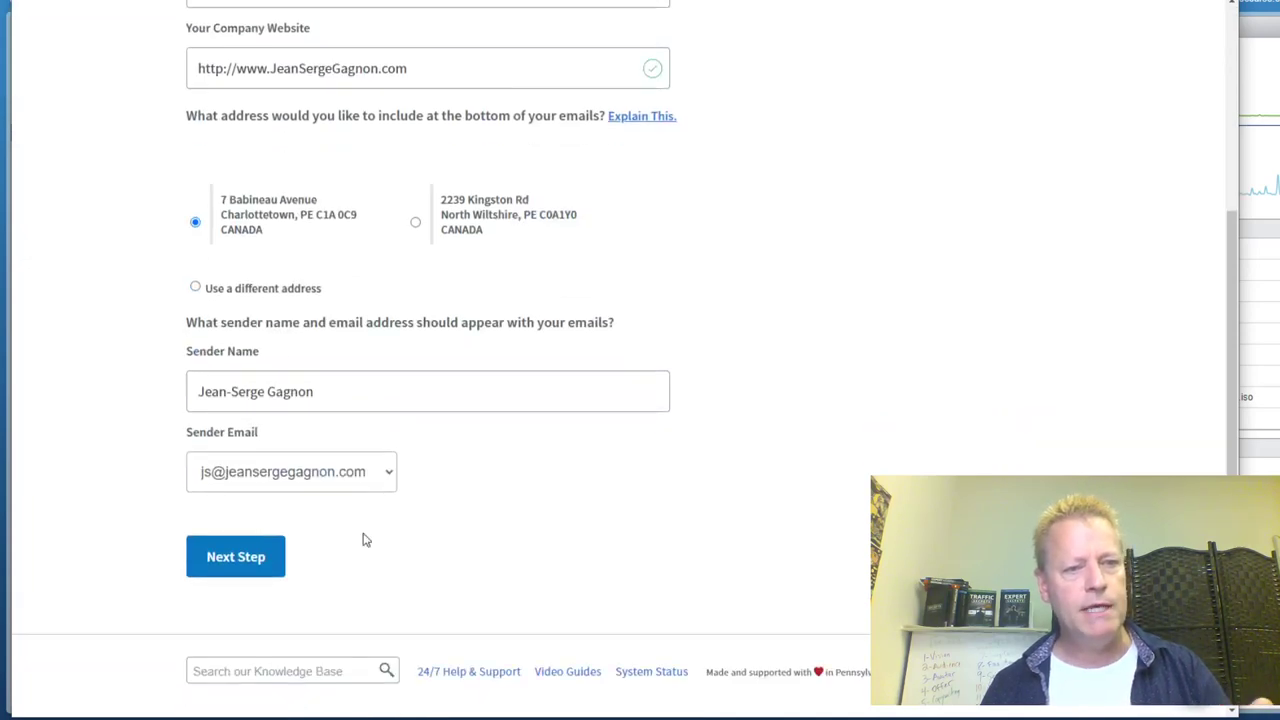
pyautogui.click(232, 566)
# Name the list 'Test List for episode 222' and describe it as 'This is just a test list for my cis episode'
pyautogui.click(392, 252)
pyautogui.write('Test List for')
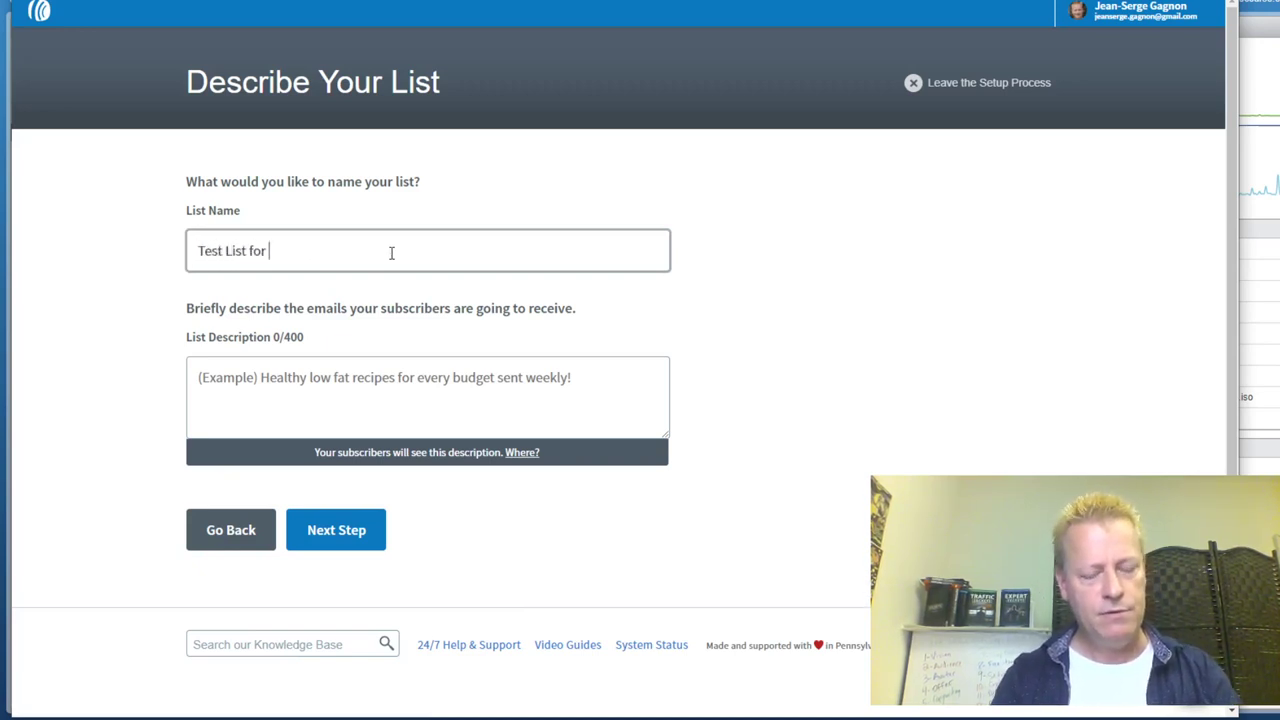
pyautogui.write(' episode ')
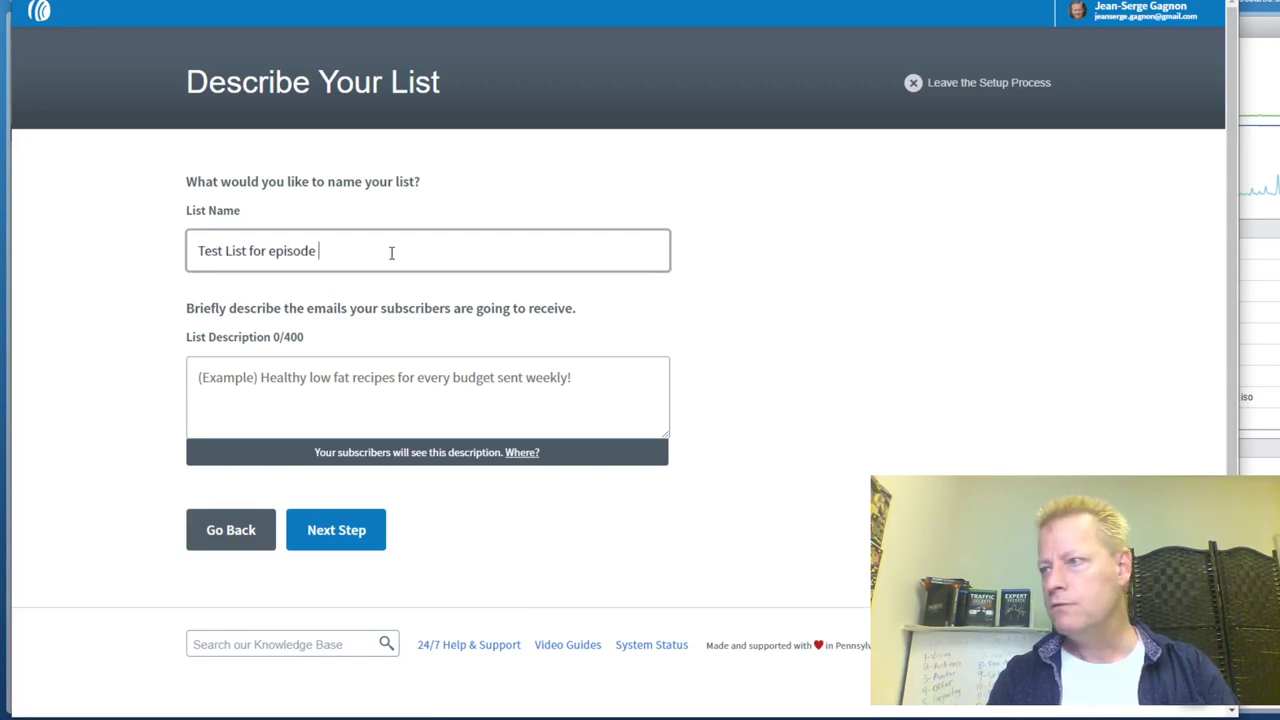
pyautogui.write('222')
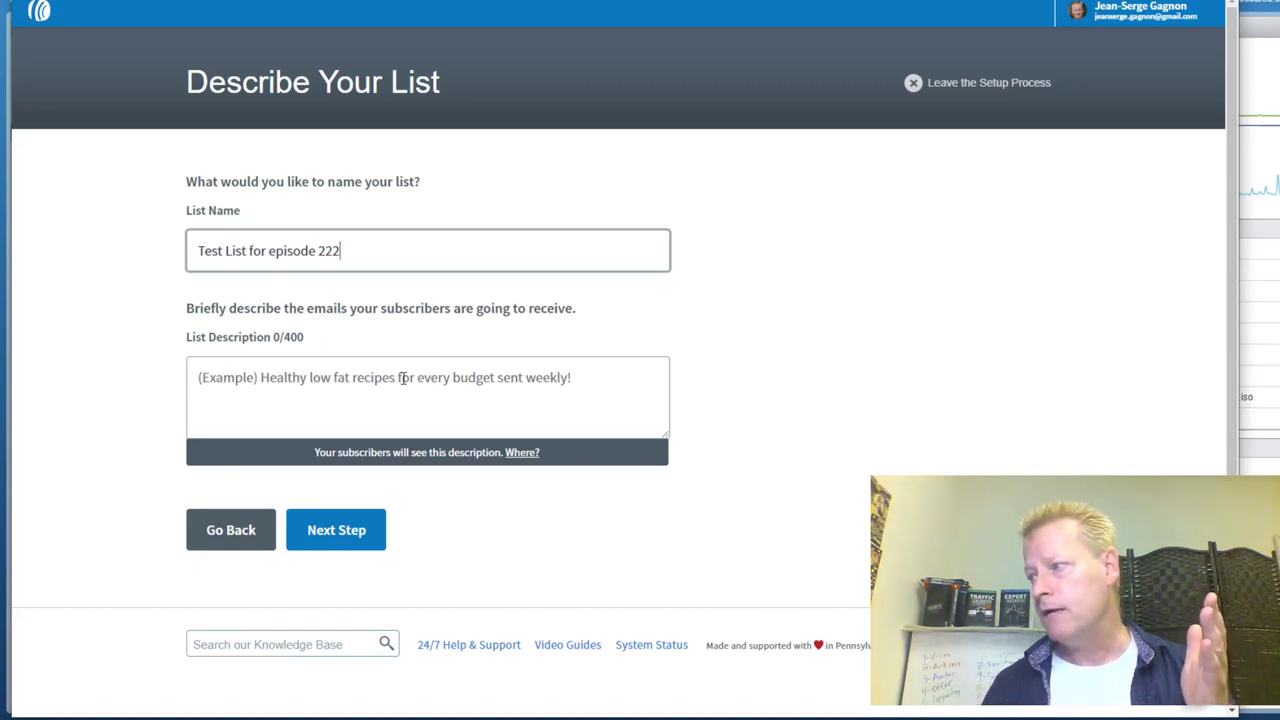
pyautogui.click(291, 377)
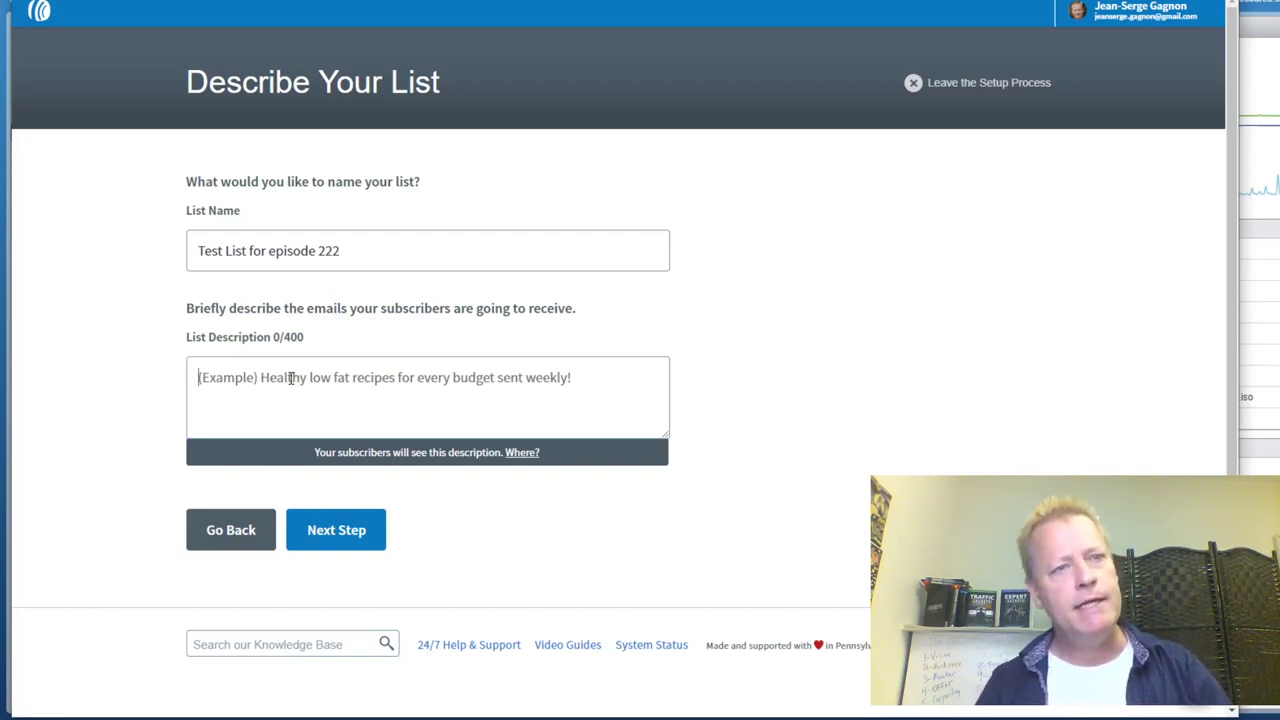
pyautogui.click(291, 377)
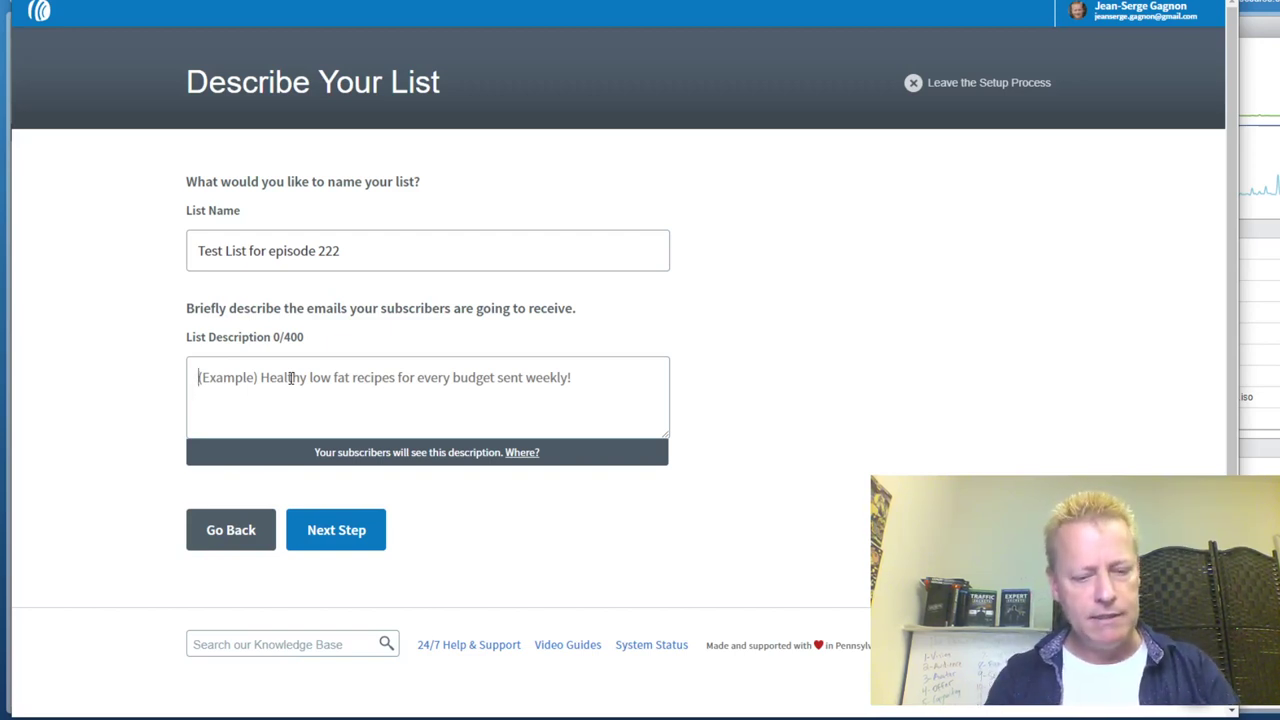
pyautogui.write('This is just a test list for my c')
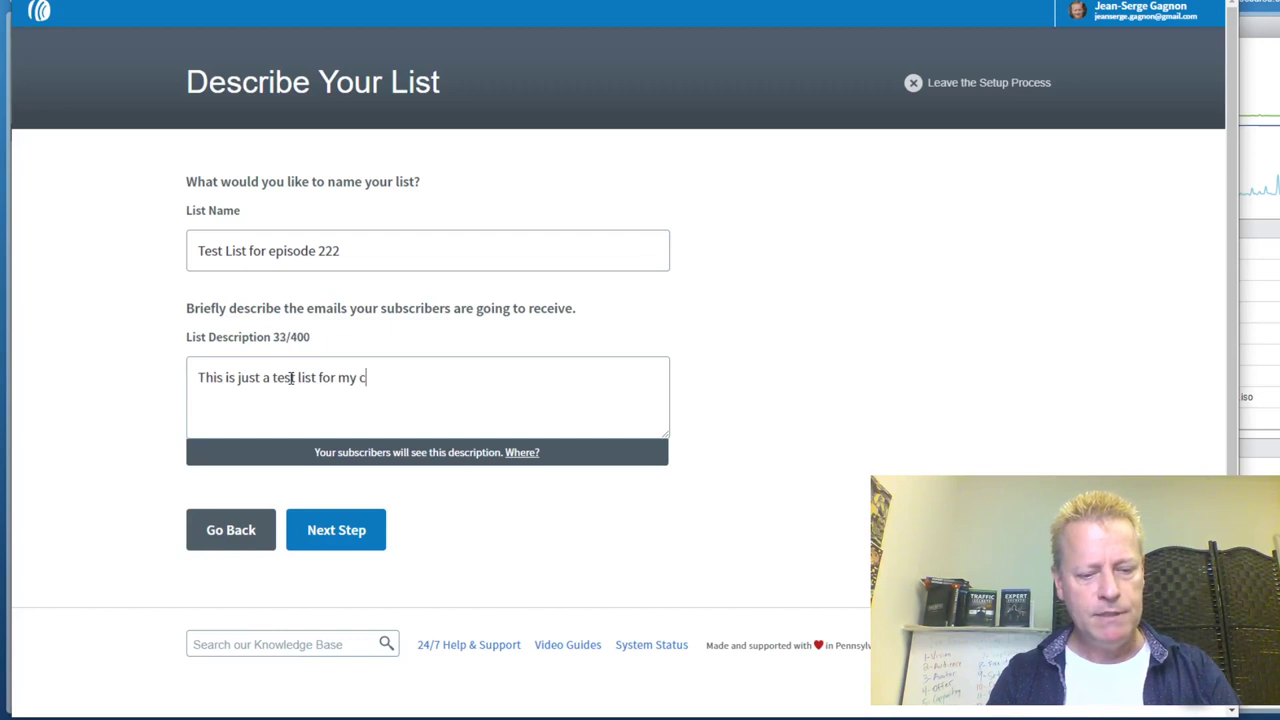
pyautogui.write('is episode')
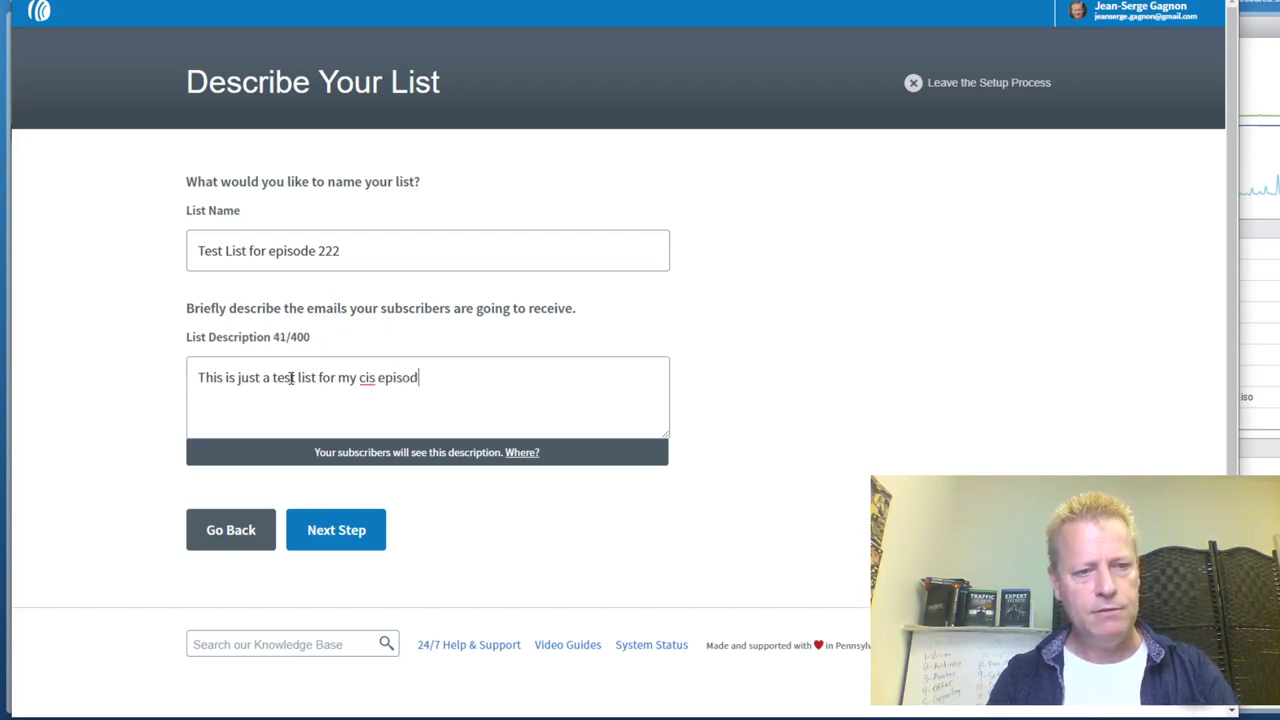
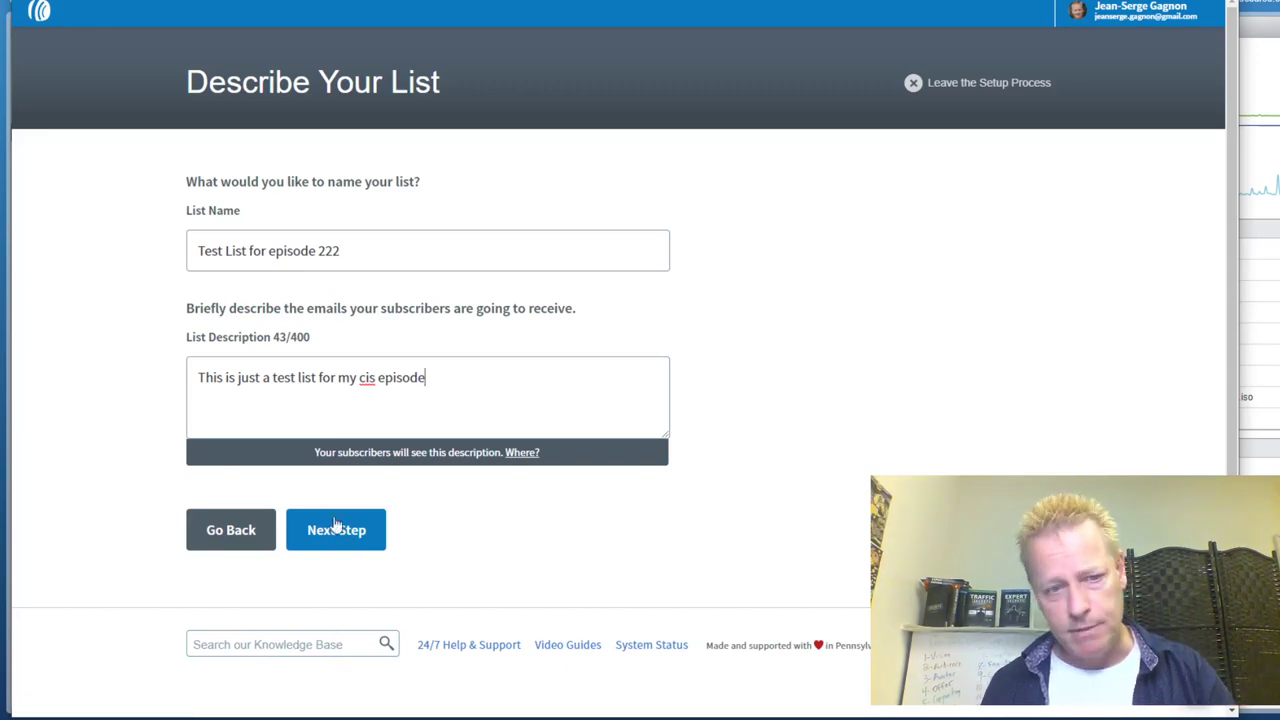
# Approve the default English confirmation message to create 'Test List for episode 222'
pyautogui.click(321, 518)
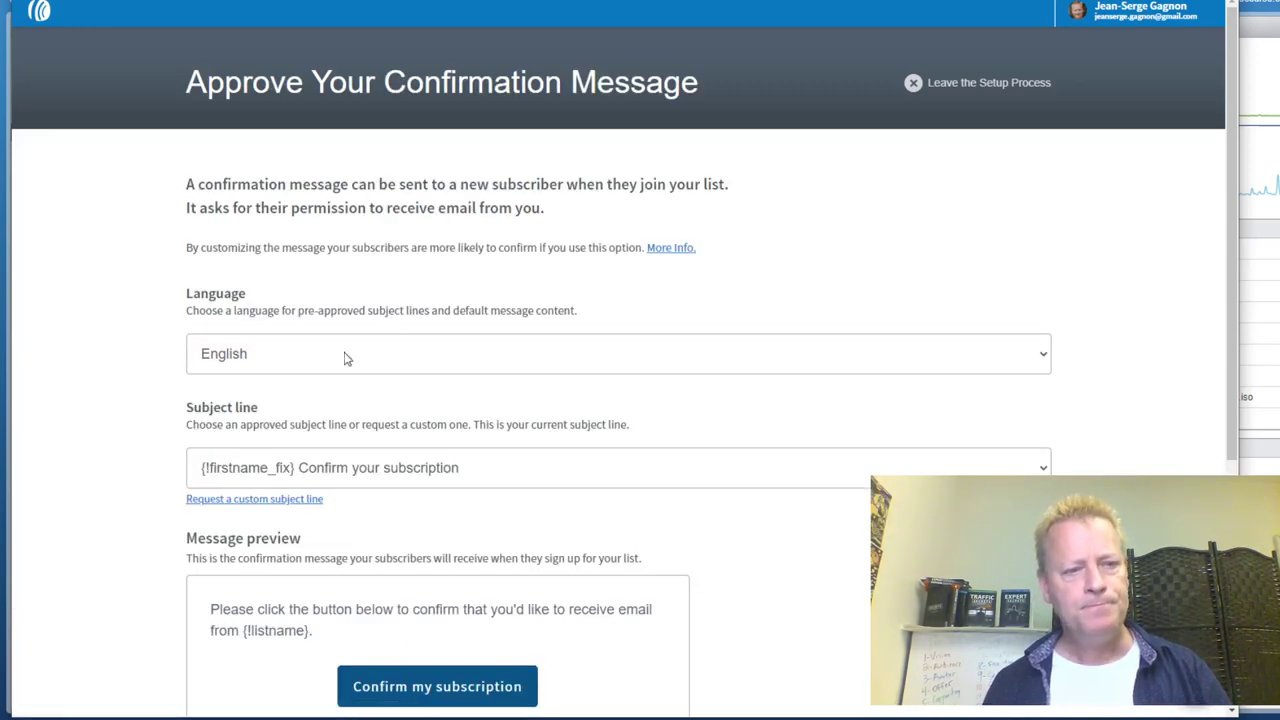
pyautogui.scroll(-1, 126, 425)
pyautogui.scroll(-2, 126, 425)
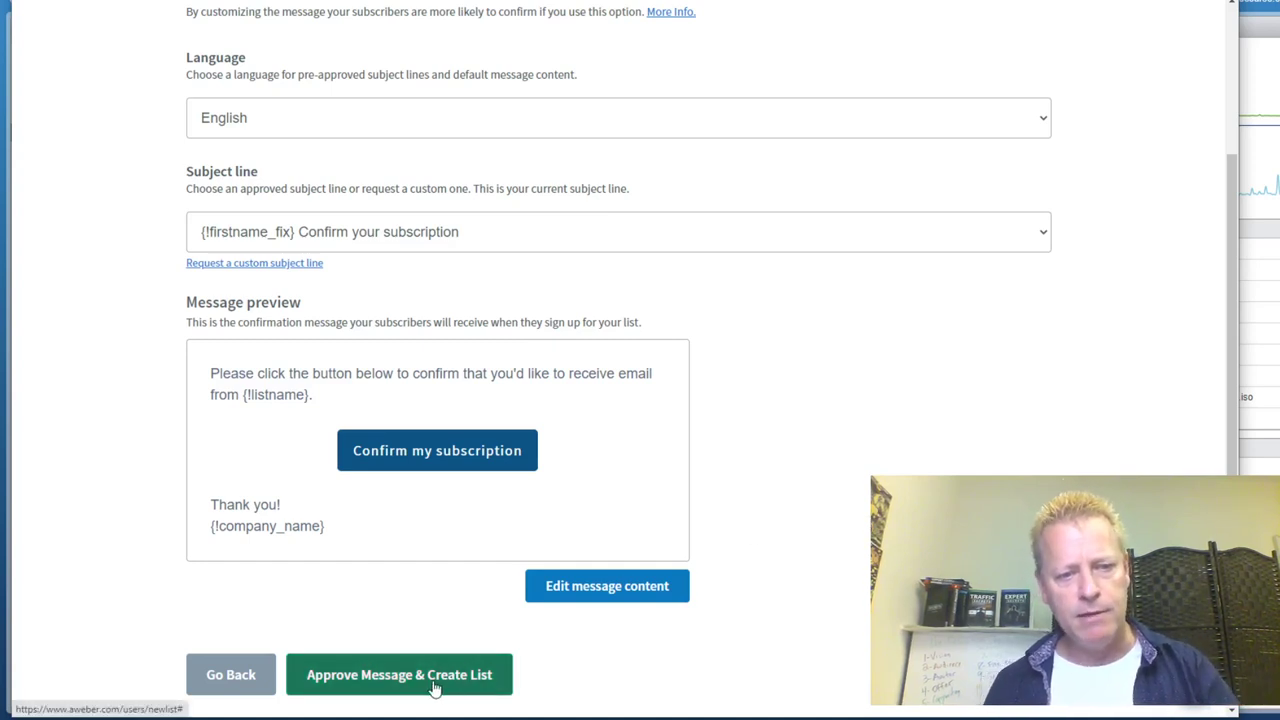
pyautogui.click(376, 682)
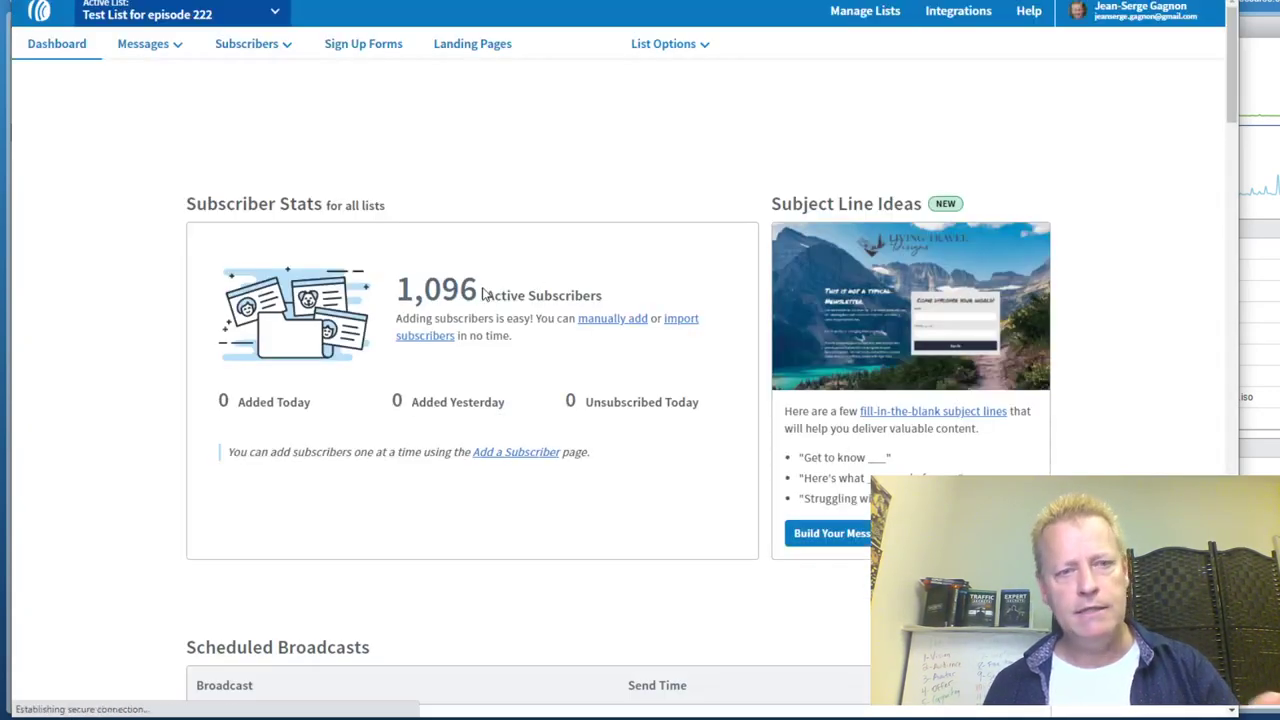
# Review the Test List for episode 222 dashboard and expand the Create a Message choices
pyautogui.scroll(-4, 600, 434)
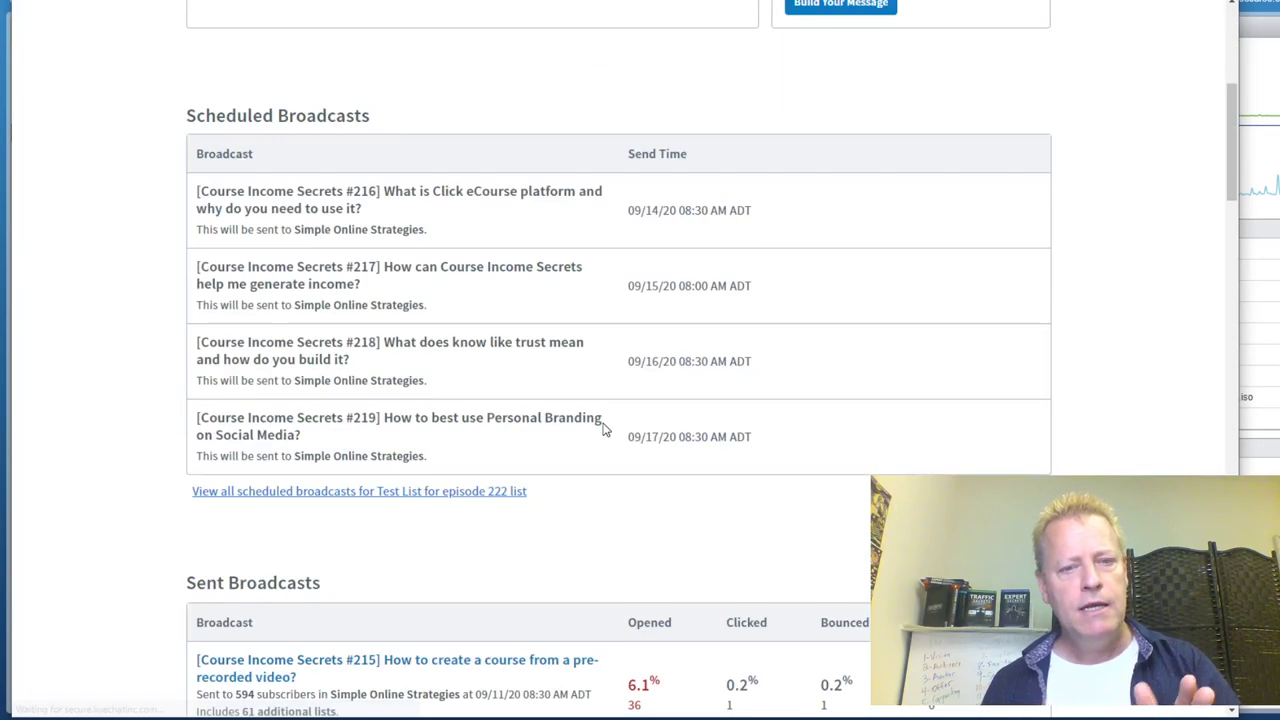
pyautogui.scroll(-2, 603, 428)
pyautogui.scroll(6, 603, 428)
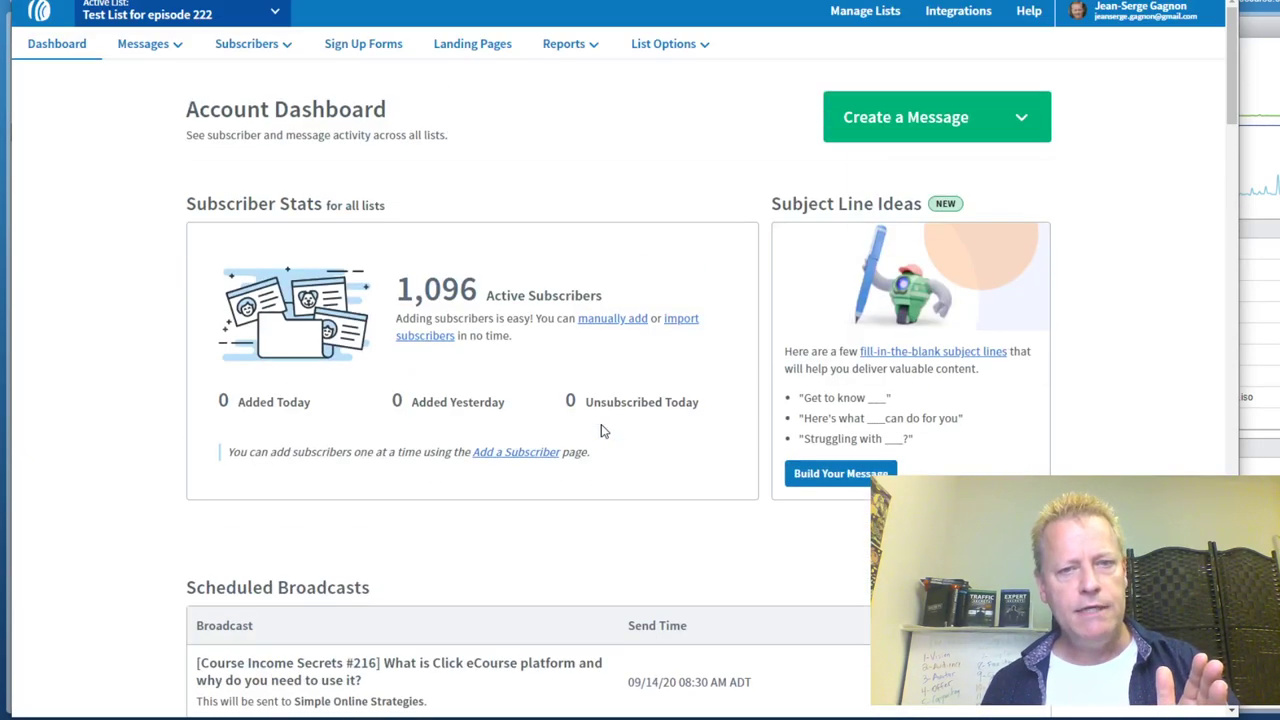
pyautogui.click(145, 17)
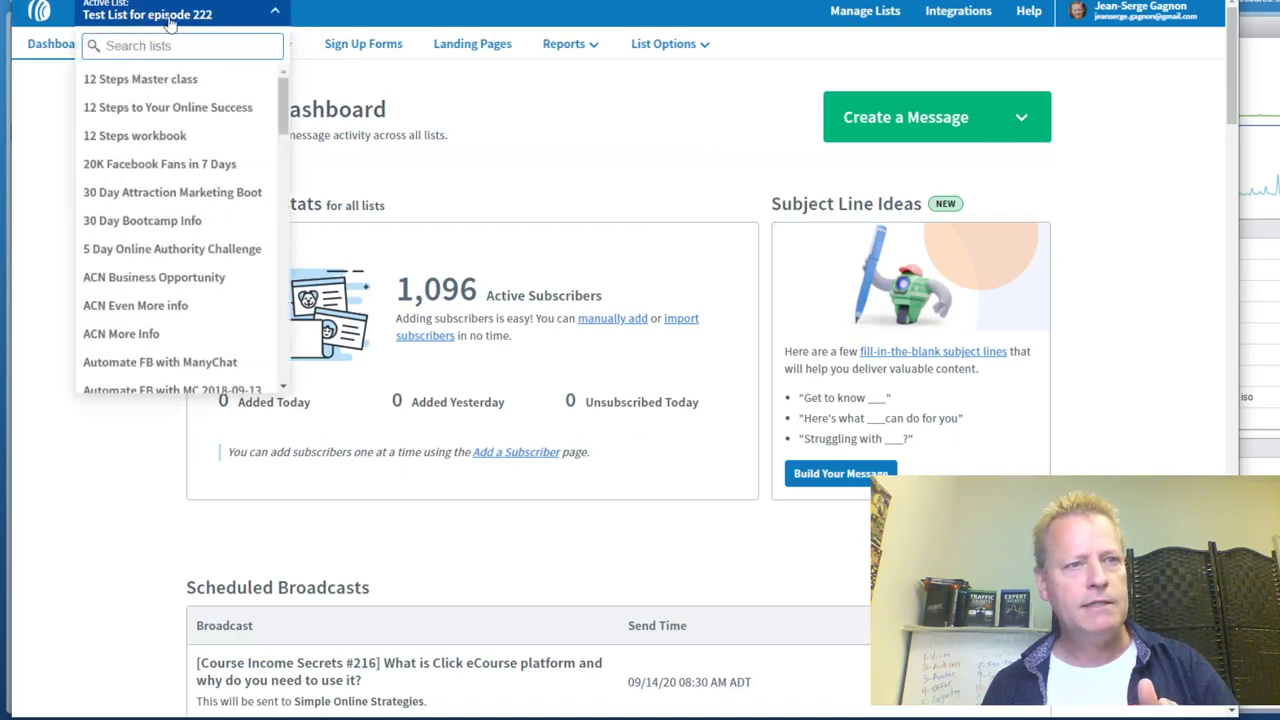
pyautogui.click(127, 497)
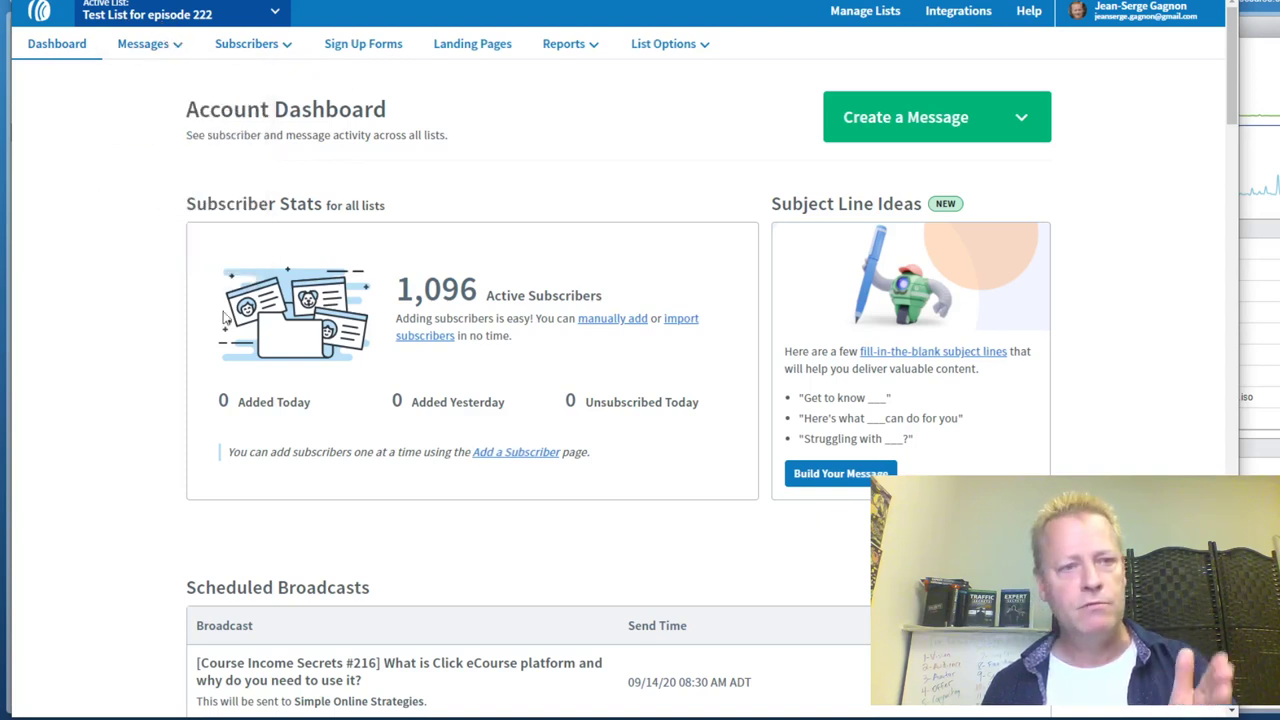
pyautogui.click(1036, 128)
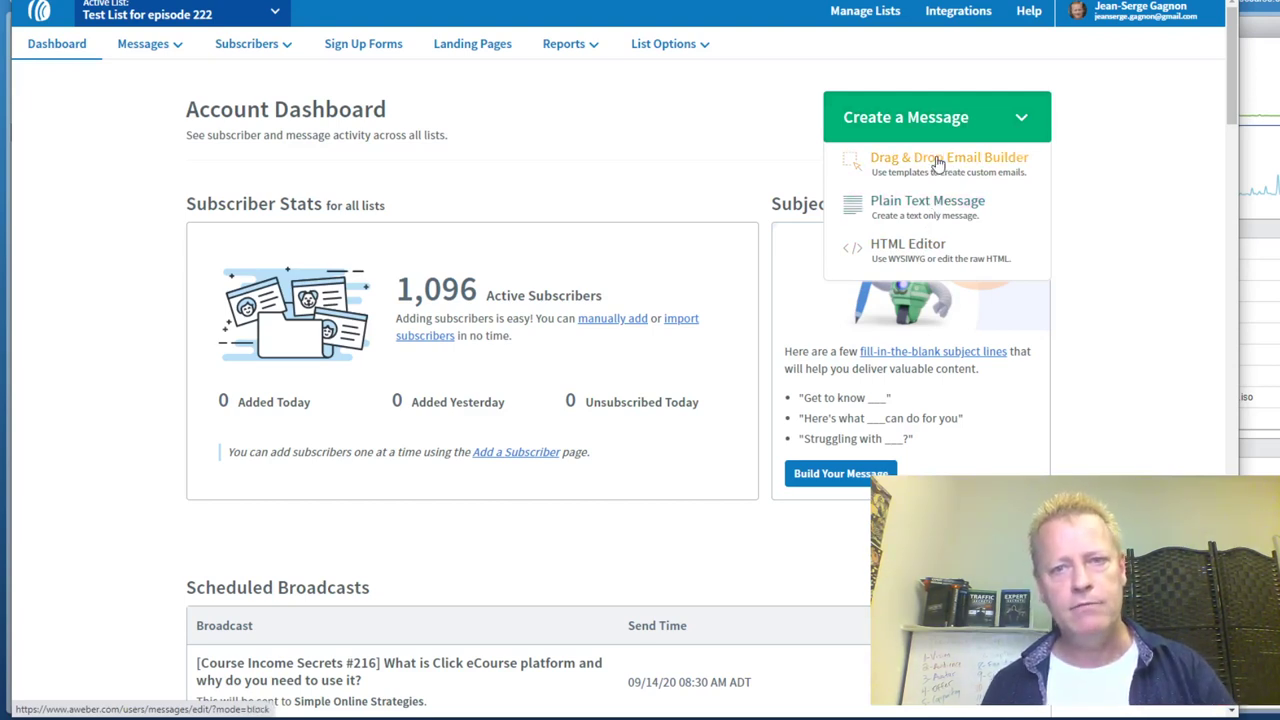
# Start a Drag & Drop Email Builder message, then switch the active list to Simple Online Strategies
pyautogui.click(937, 163)
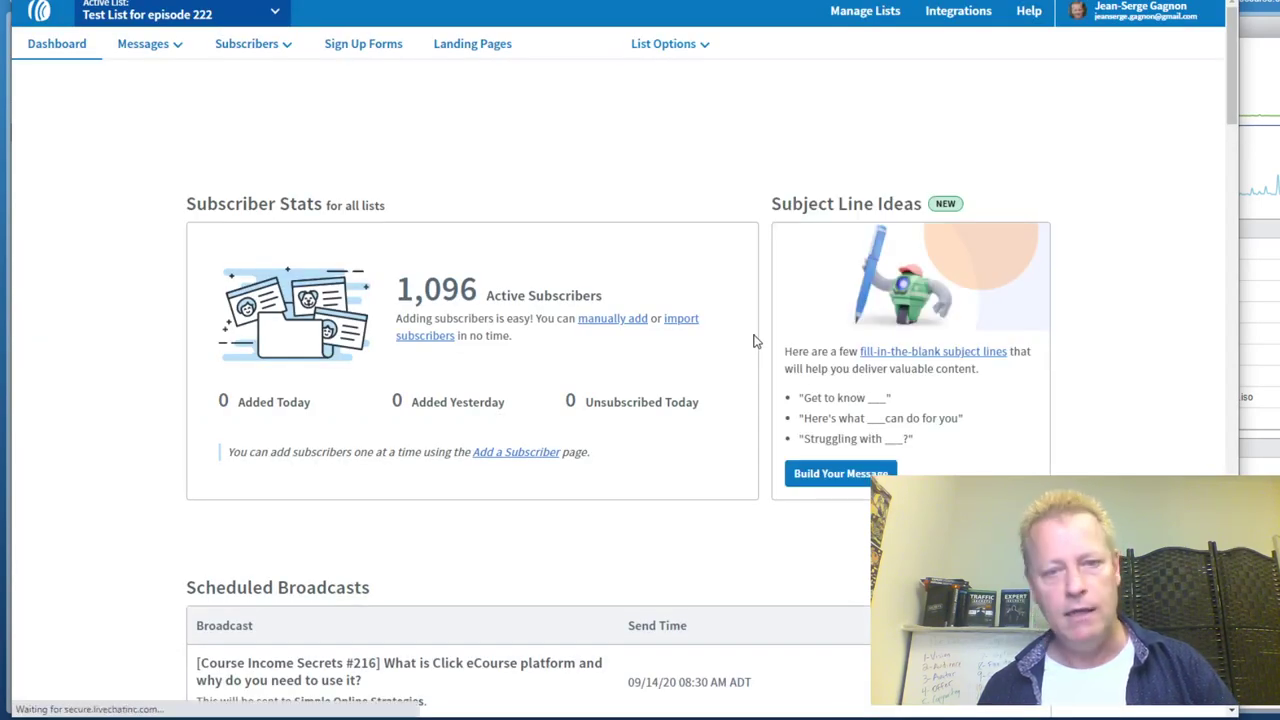
pyautogui.click(198, 14)
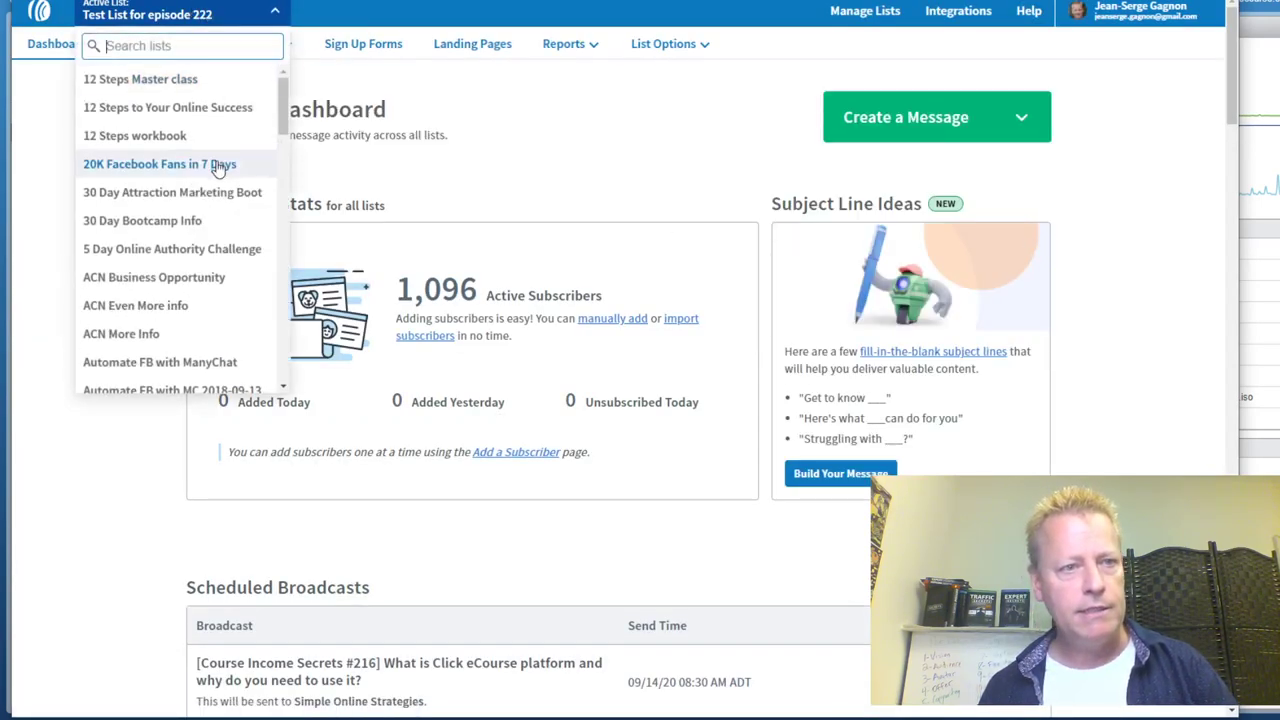
pyautogui.scroll(-10, 185, 265)
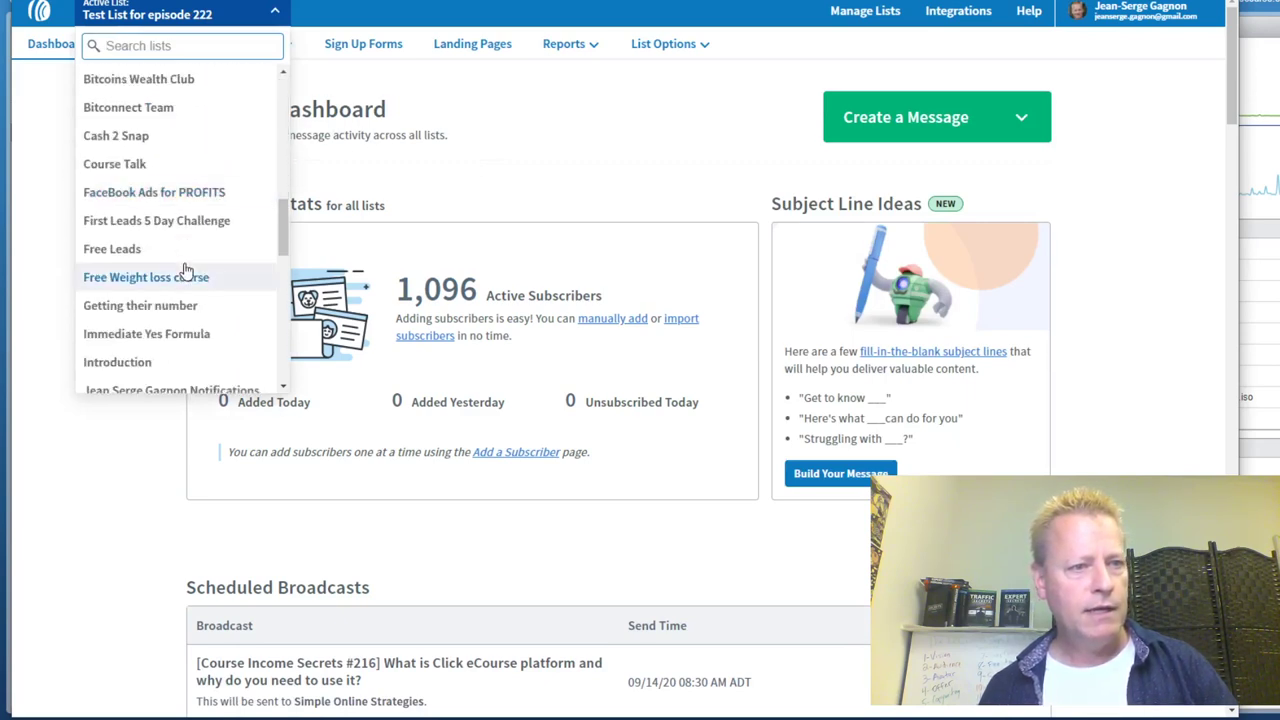
pyautogui.scroll(-8, 185, 270)
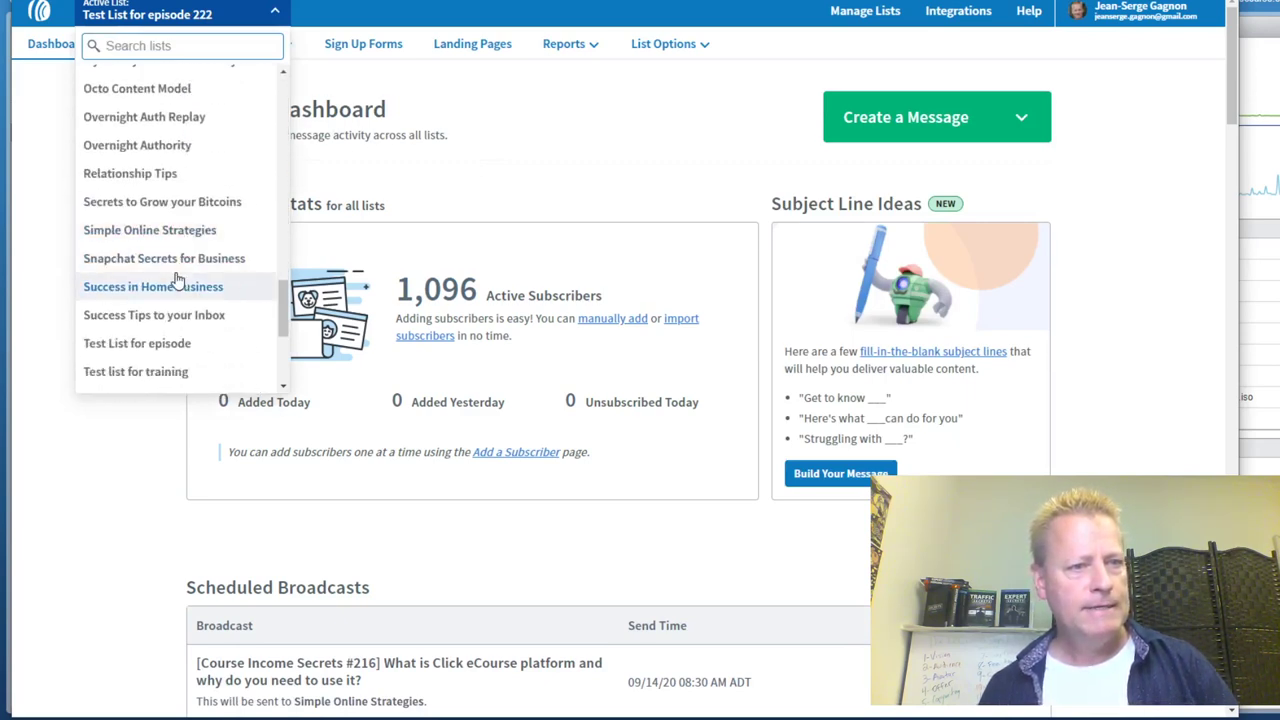
pyautogui.click(175, 230)
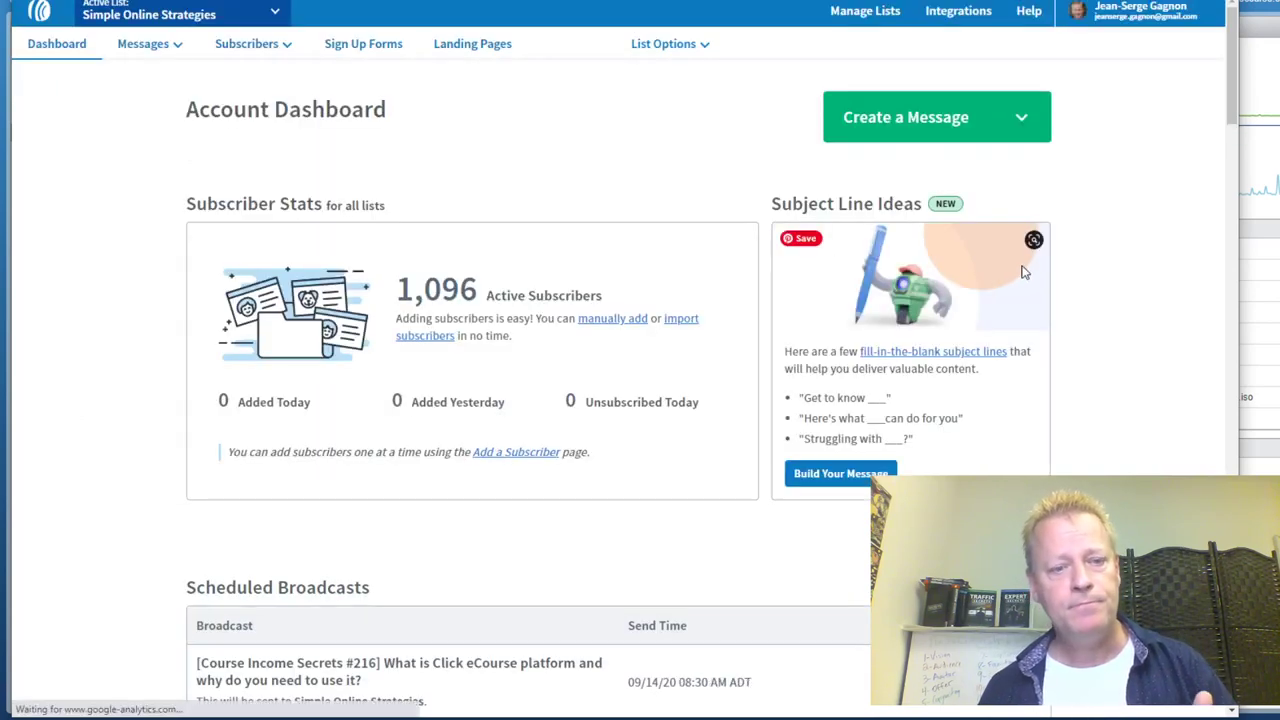
pyautogui.scroll(-1, 1022, 272)
pyautogui.scroll(1, 511, 171)
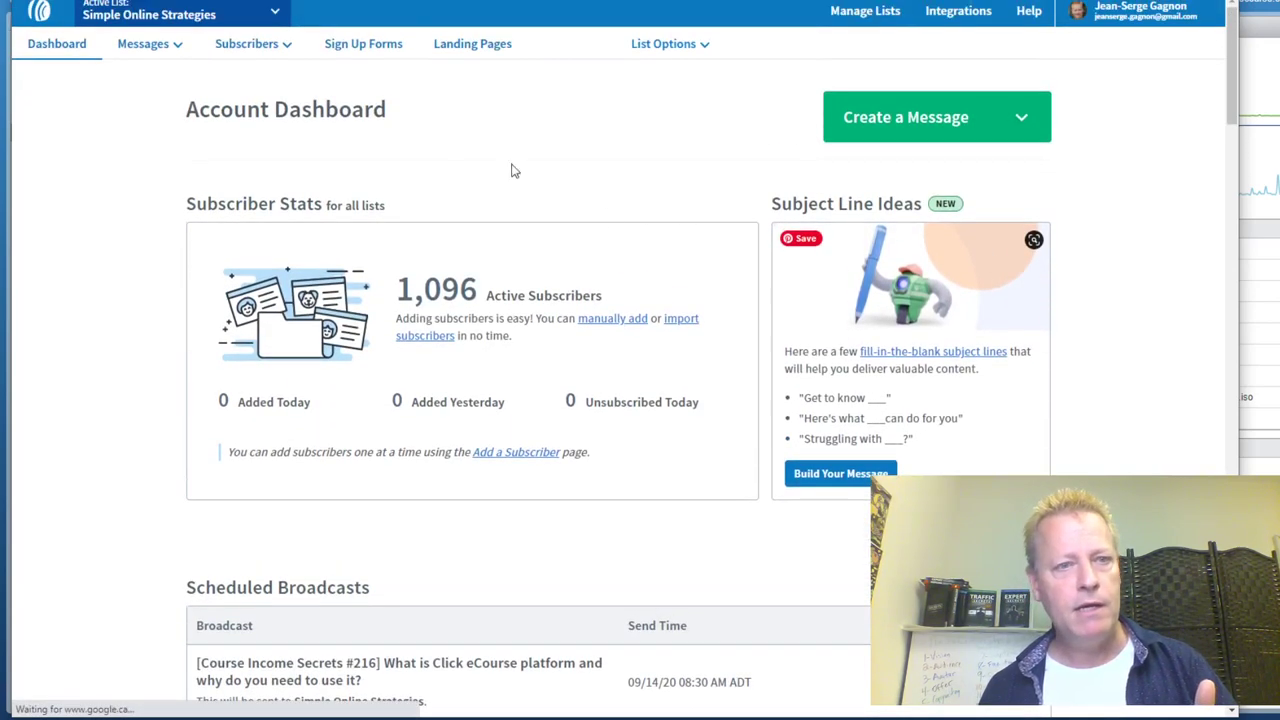
pyautogui.click(170, 45)
# Show the scheduled broadcasts, Course Income Secrets #216–#219 for Sep 14–17, 2020
pyautogui.click(147, 110)
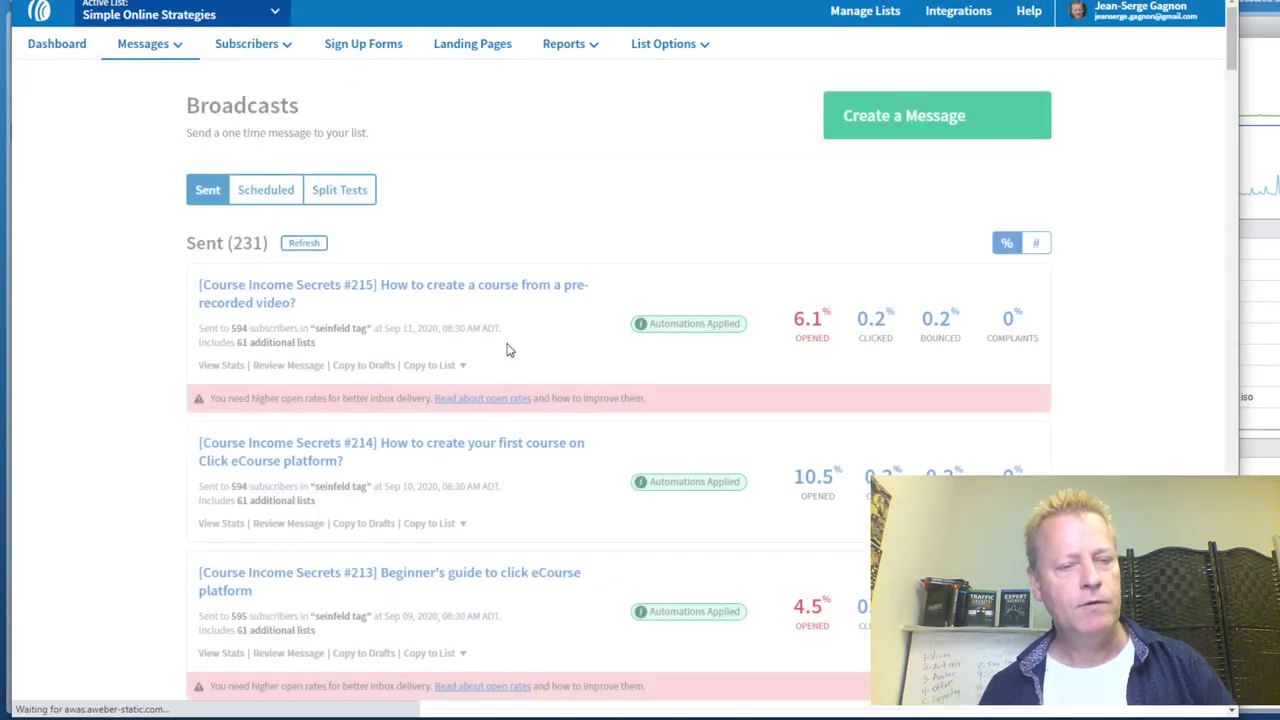
pyautogui.click(266, 190)
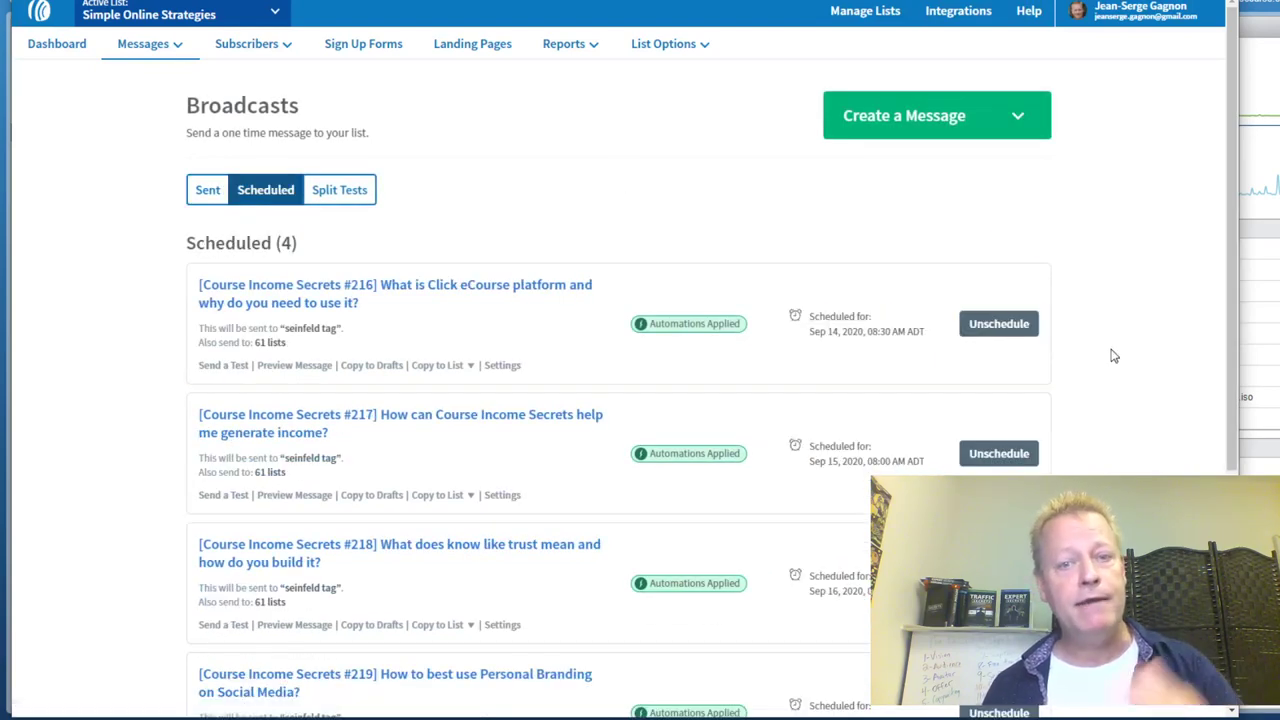
pyautogui.scroll(-4, 1110, 357)
pyautogui.scroll(3, 1090, 365)
pyautogui.scroll(-3, 1085, 365)
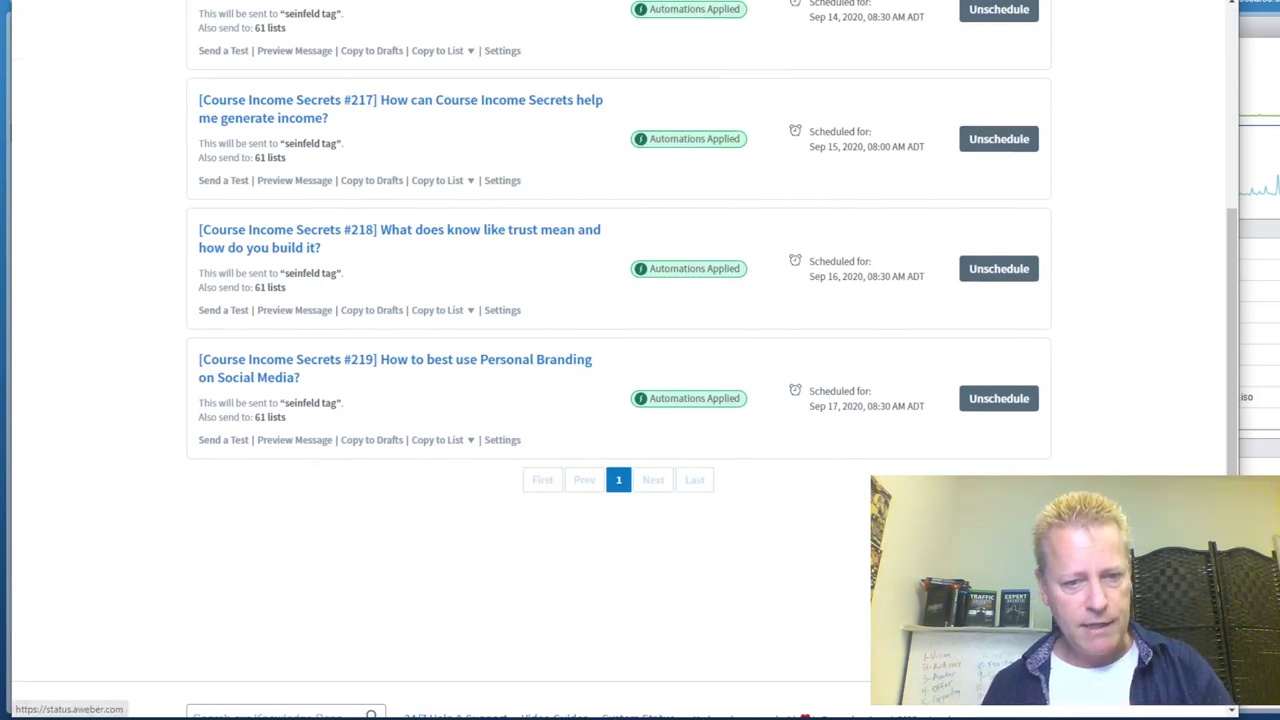
pyautogui.rightClick(597, 715)
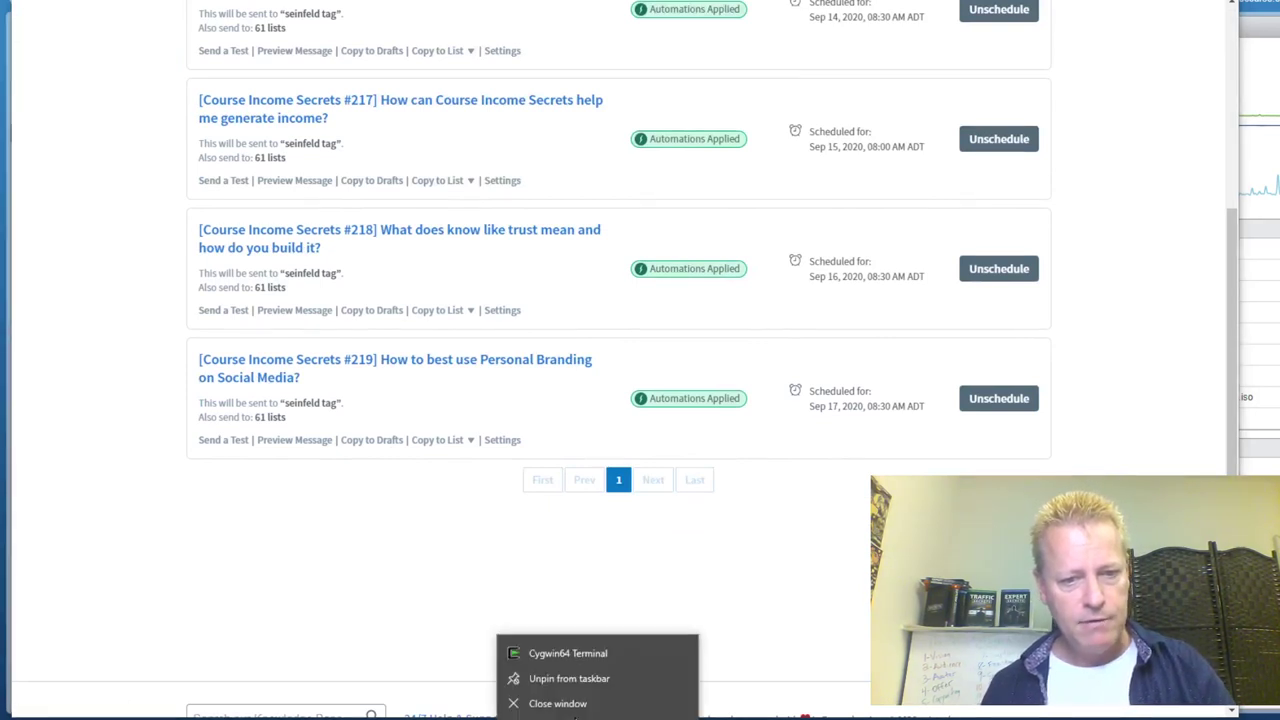
# In a new, enlarged Cygwin64 terminal, cd into the Course Income Secrets 2020-*-220-* folder
pyautogui.click(566, 657)
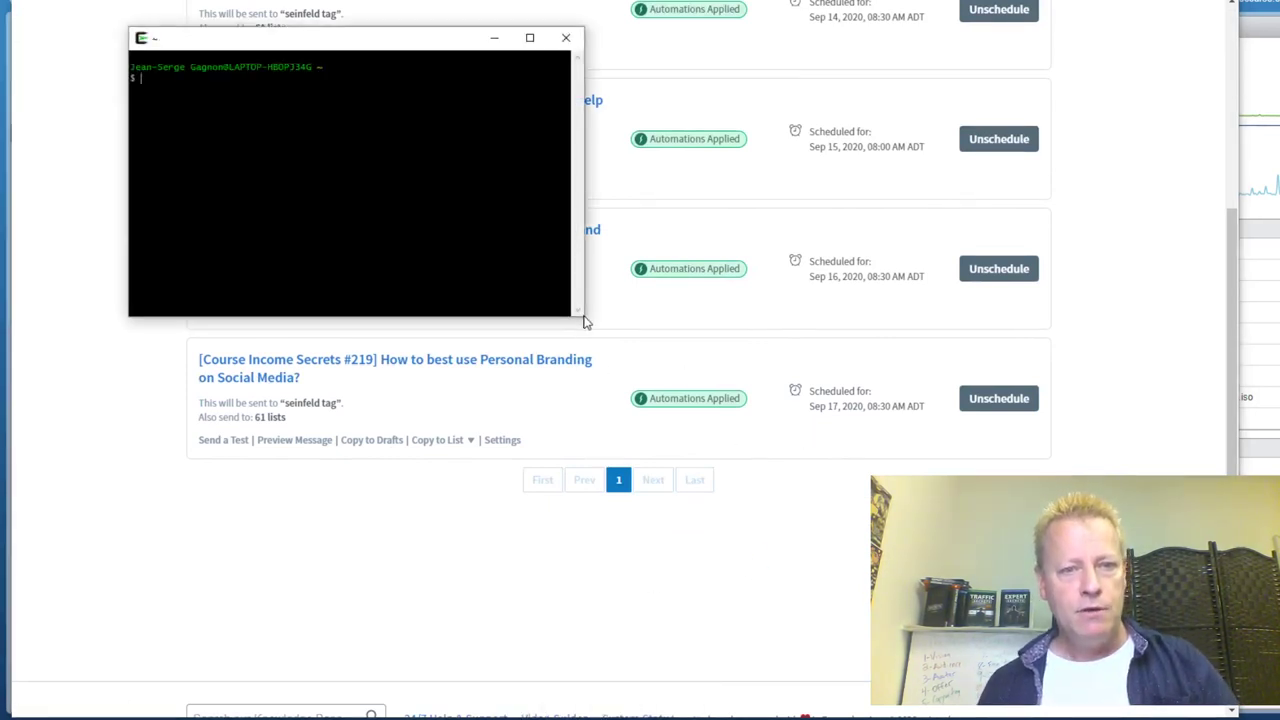
pyautogui.moveTo(577, 314); pyautogui.dragTo(1157, 604)
pyautogui.write('cd')
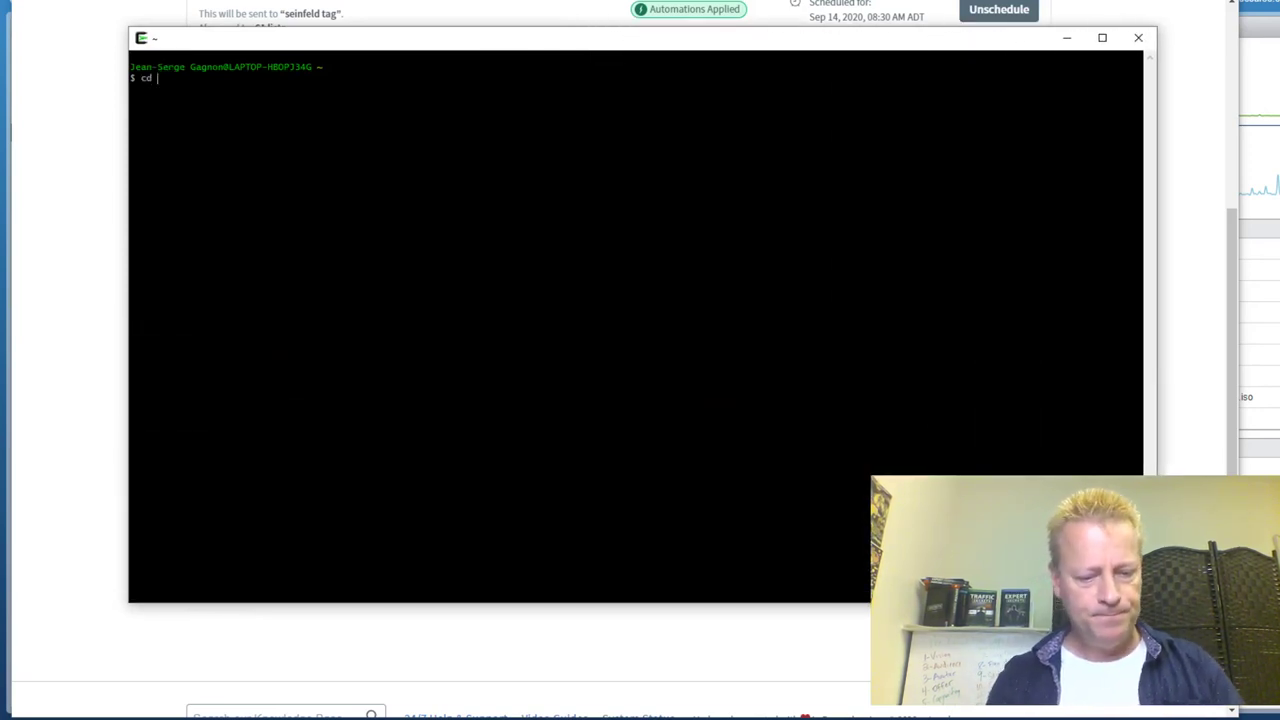
pyautogui.write(' su')
pyautogui.press('Tab')
pyautogui.write('media')
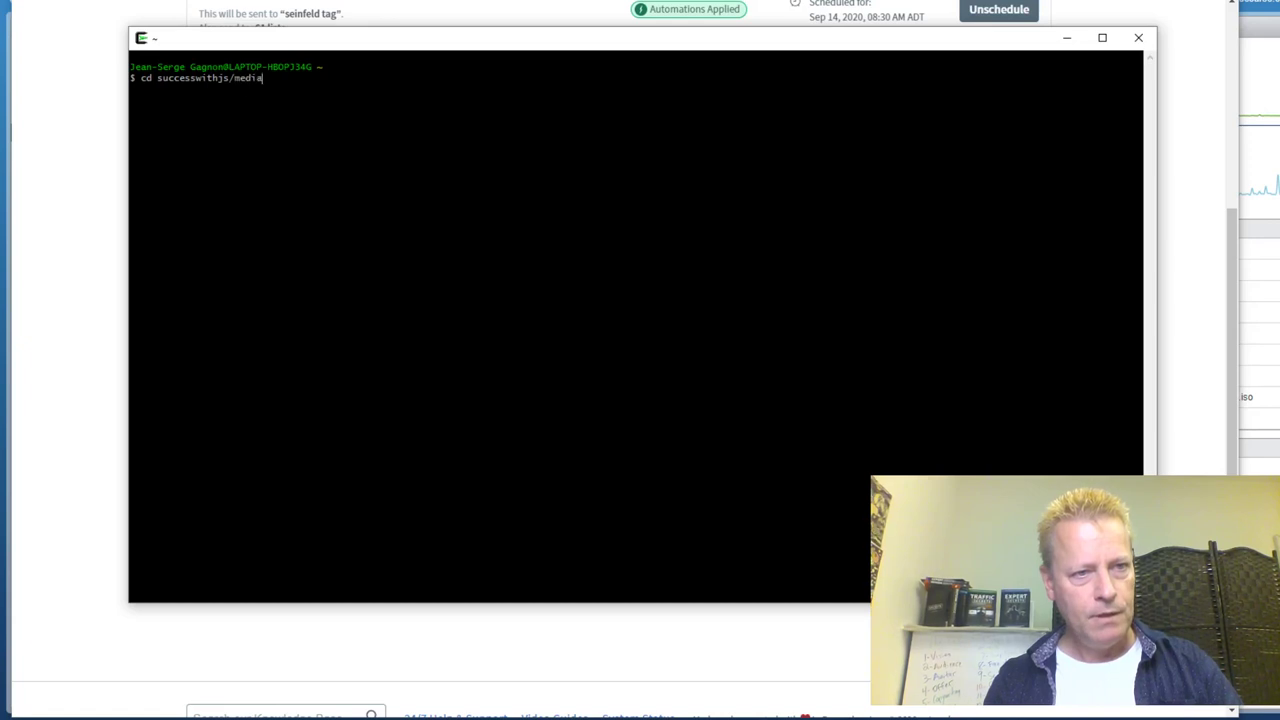
pyautogui.write('/je')
pyautogui.press('Tab')
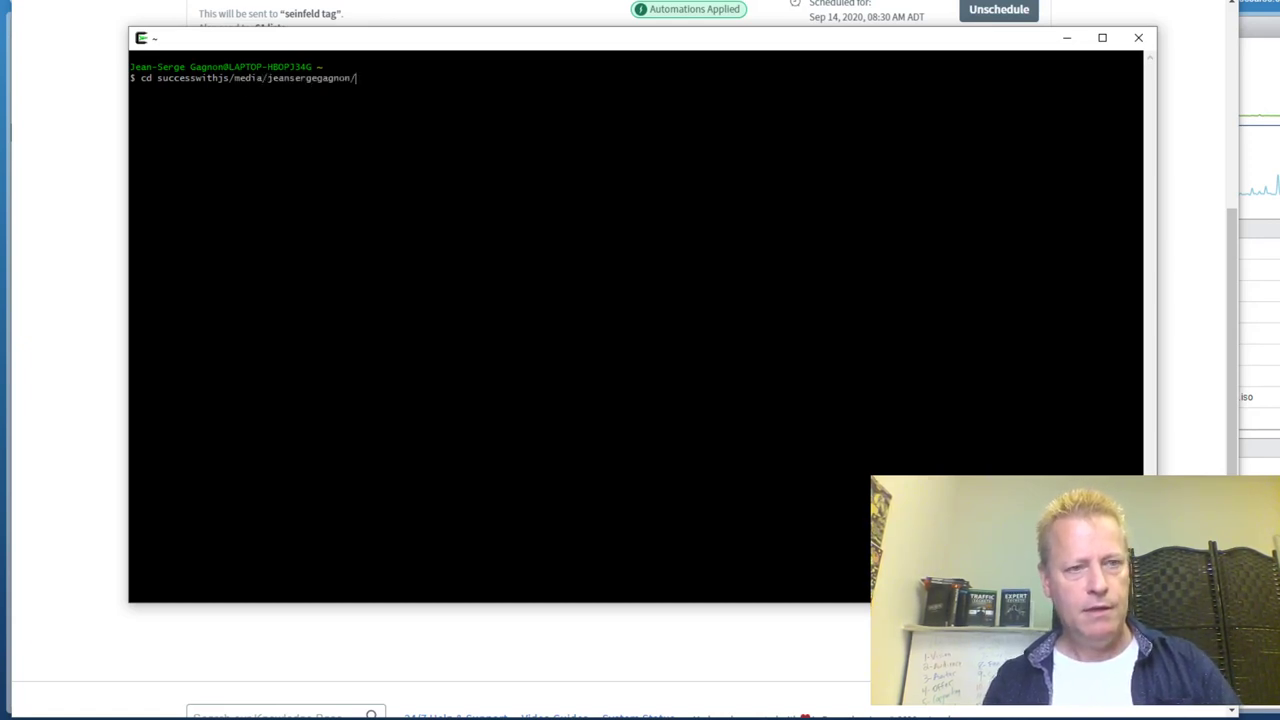
pyautogui.write('Course\\ I')
pyautogui.press('Tab')
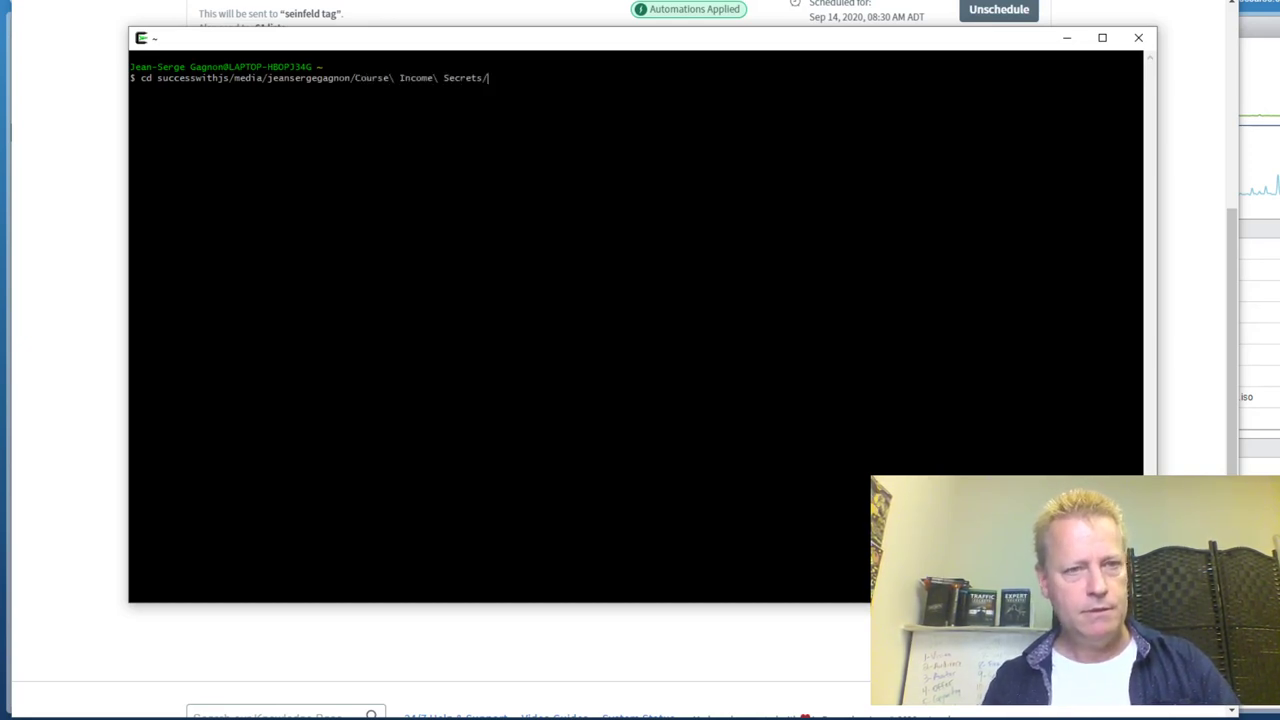
pyautogui.write('2020')
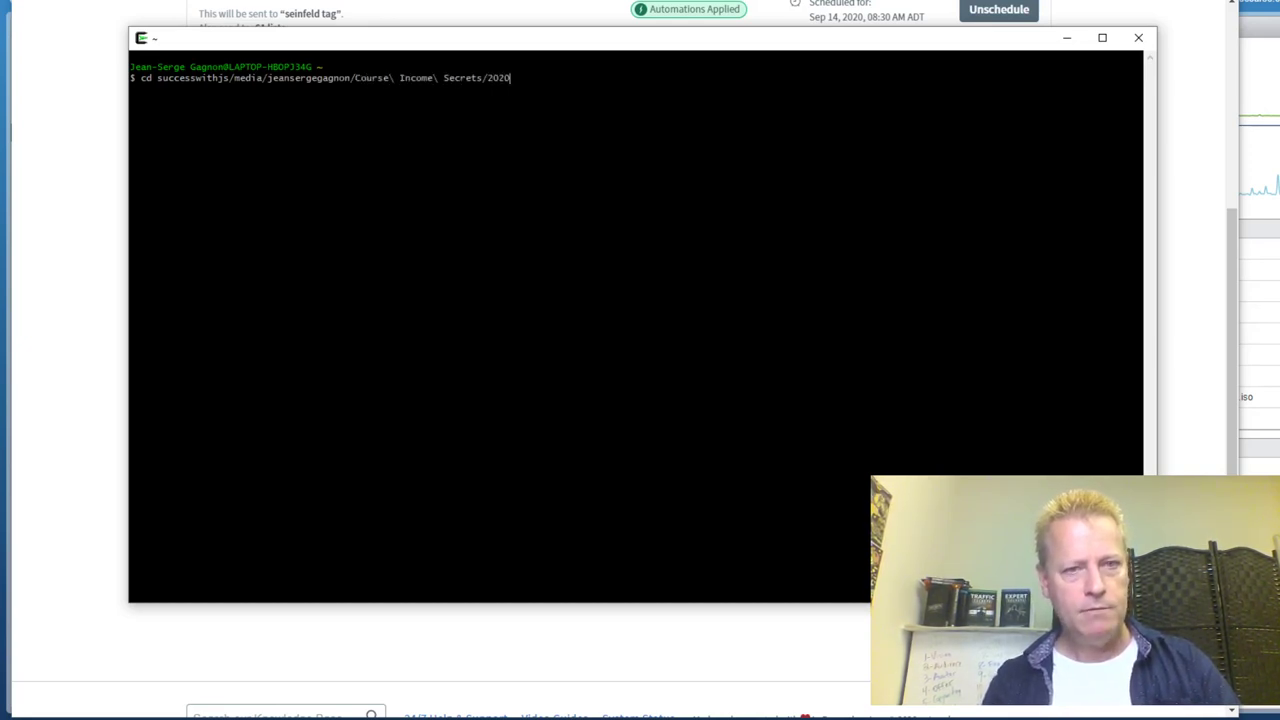
pyautogui.write('-0')
pyautogui.press('BackSpace')
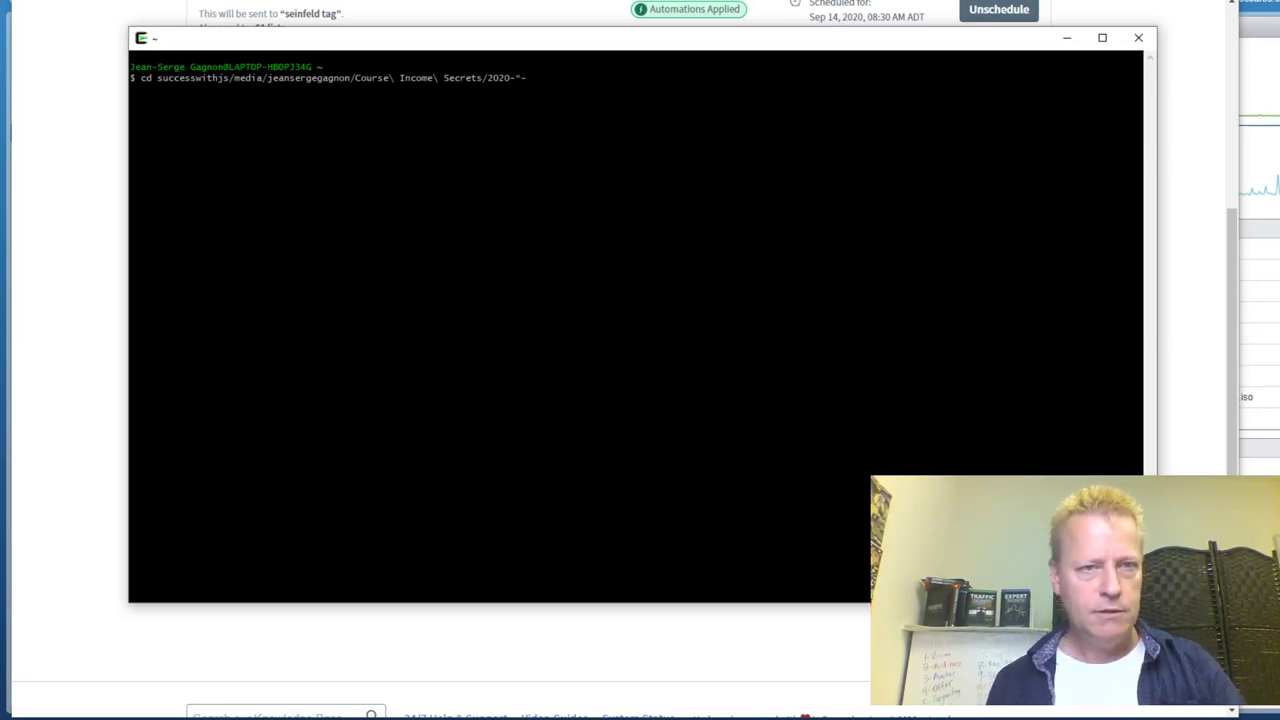
pyautogui.moveTo(484, 57); pyautogui.dragTo(598, 38)
pyautogui.write('220-*')
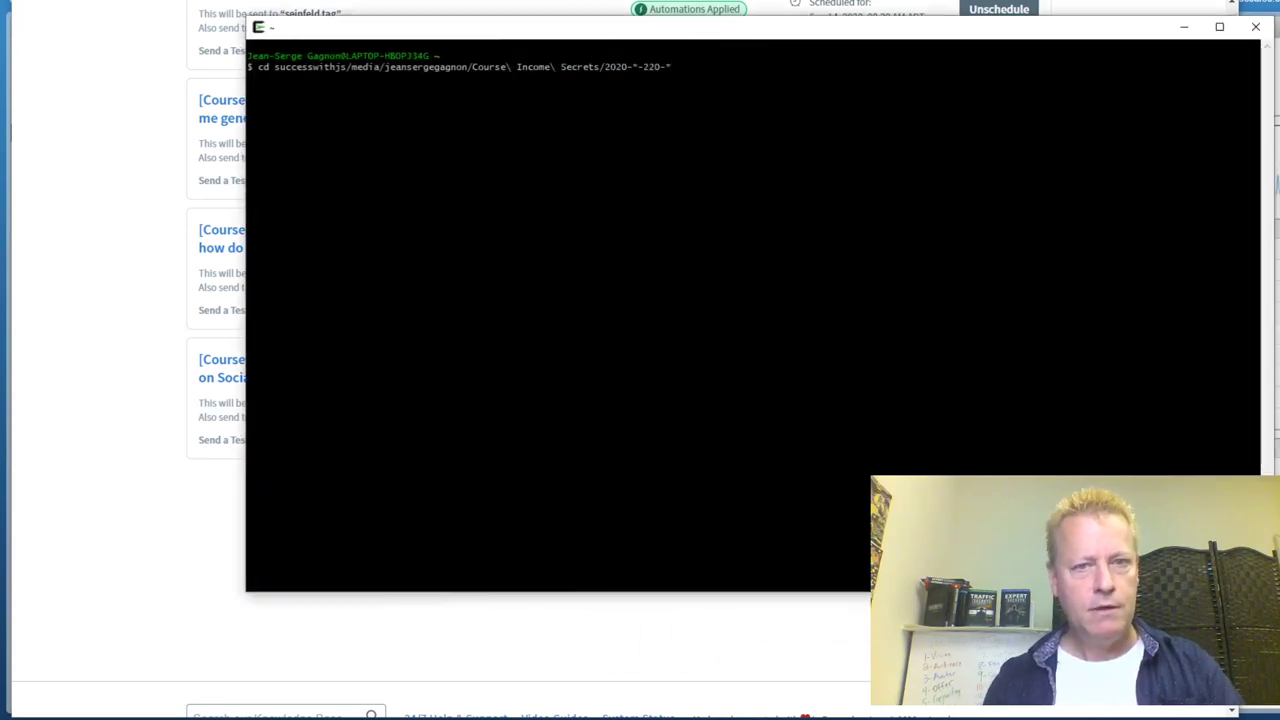
pyautogui.press('Return')
# Print aweber.txt with cat and select the episode #220 subject line
pyautogui.write('cat aweber.txt |')
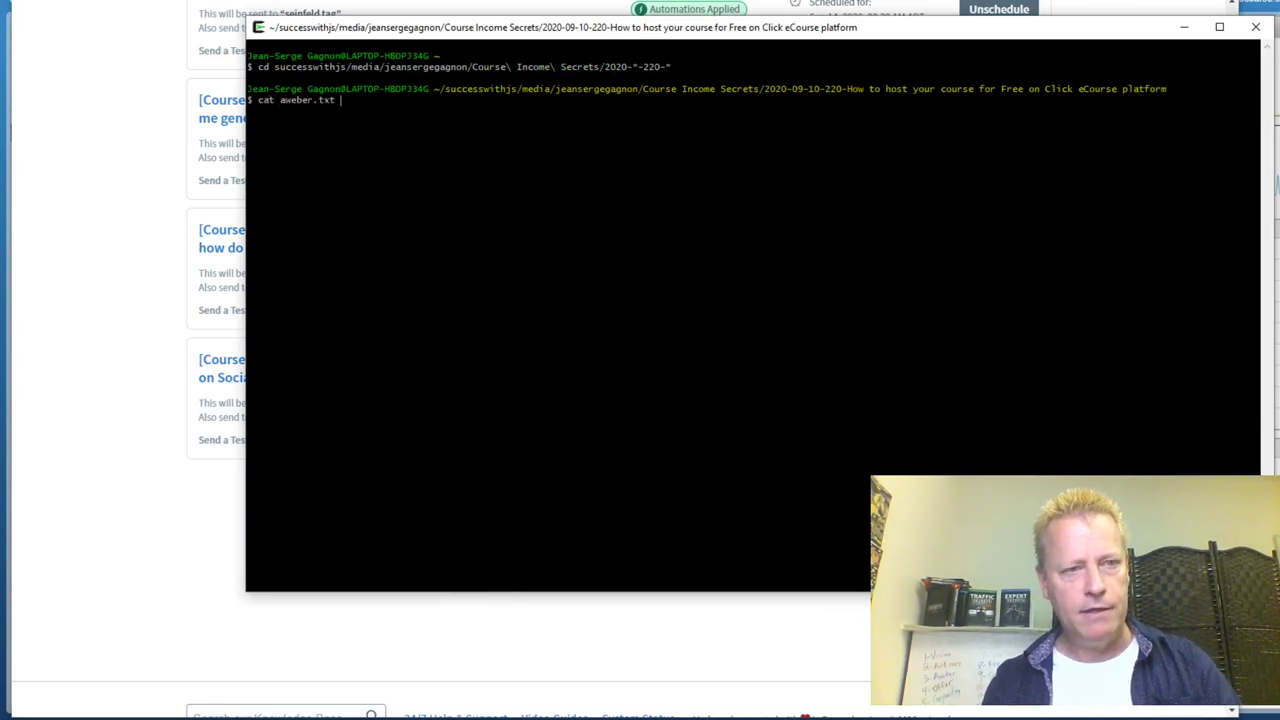
pyautogui.press('Return')
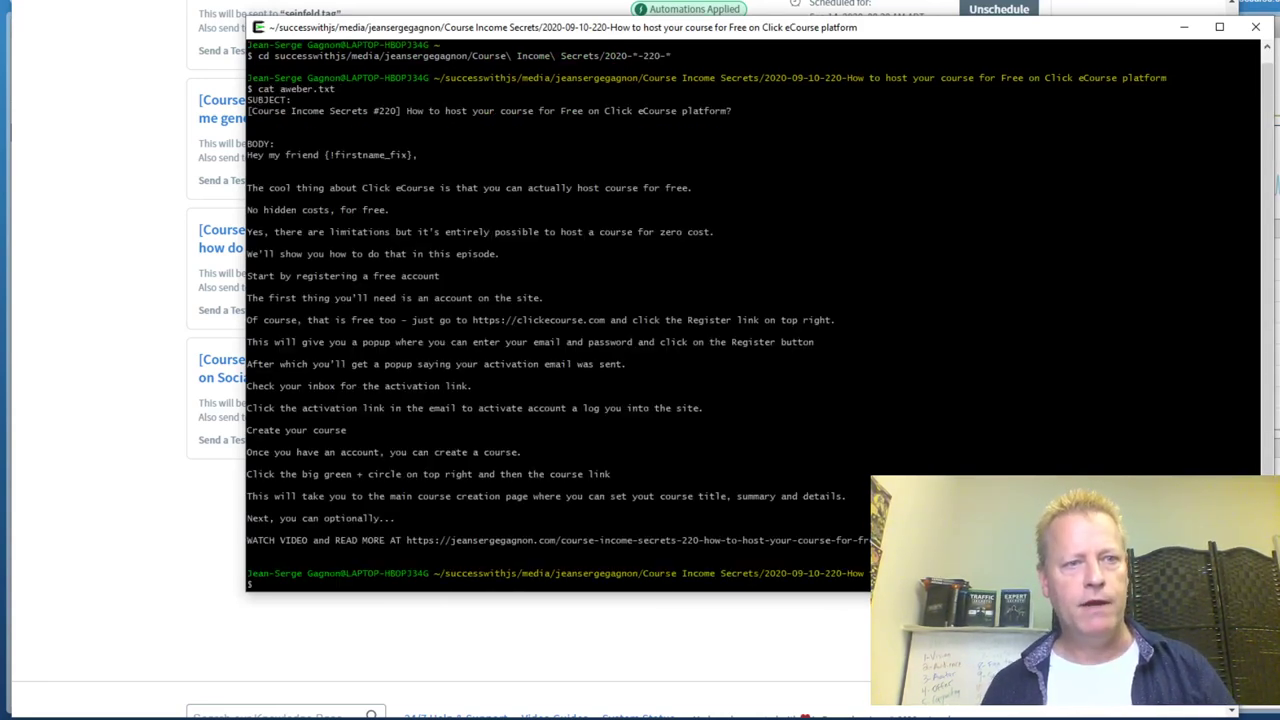
pyautogui.moveTo(248, 111); pyautogui.dragTo(732, 111)
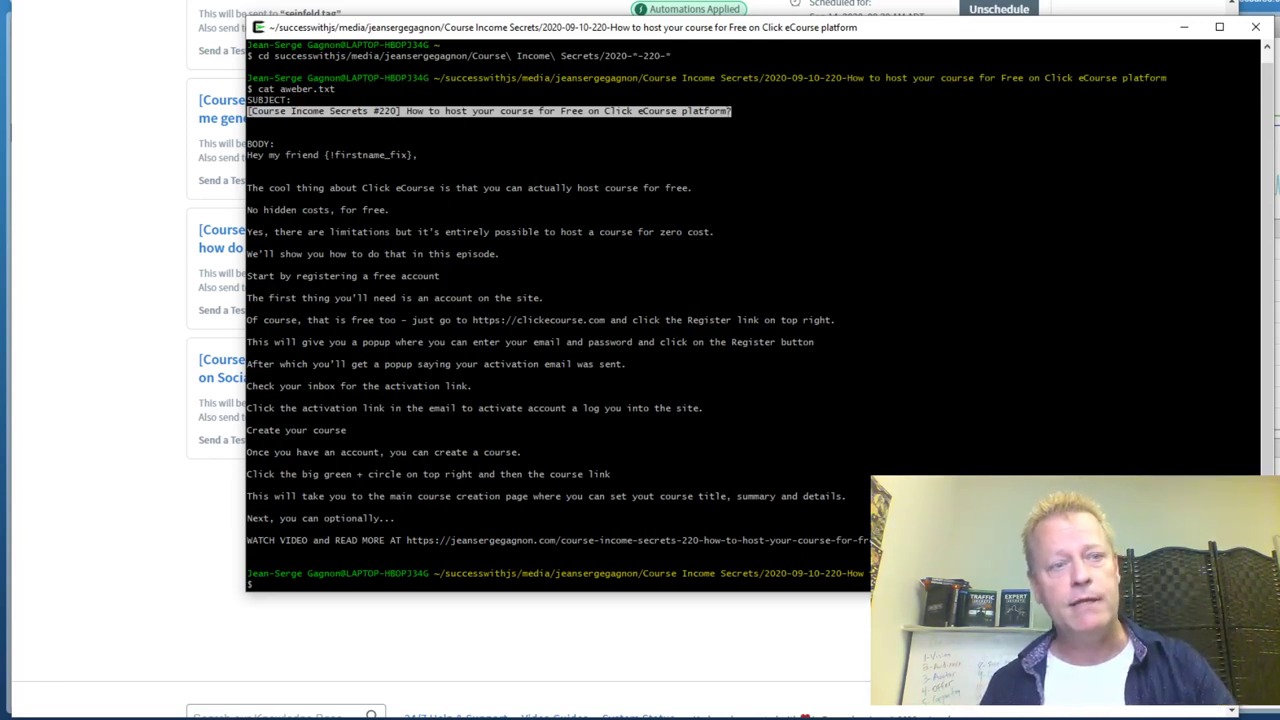
pyautogui.click(111, 242)
# Start a new Drag & Drop Email Builder message and paste the copied #220 subject line
pyautogui.rightClick(112, 242)
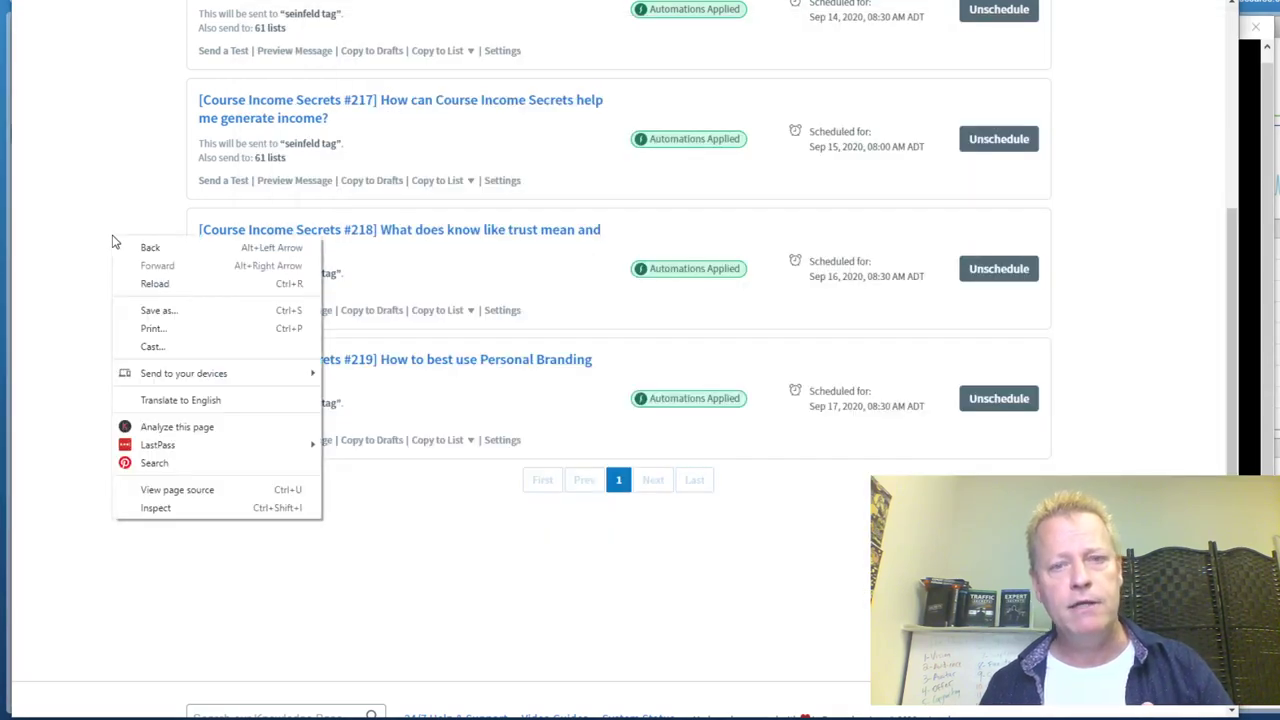
pyautogui.scroll(1, 167, 197)
pyautogui.scroll(3, 167, 197)
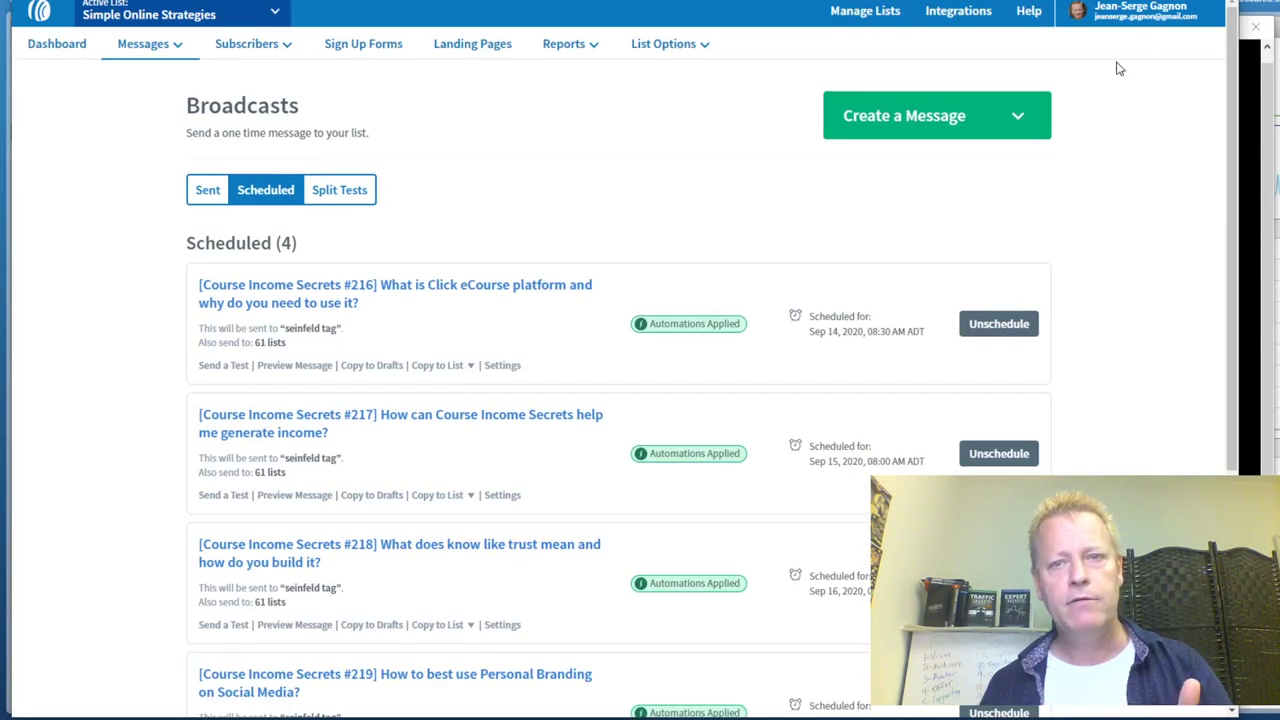
pyautogui.click(905, 135)
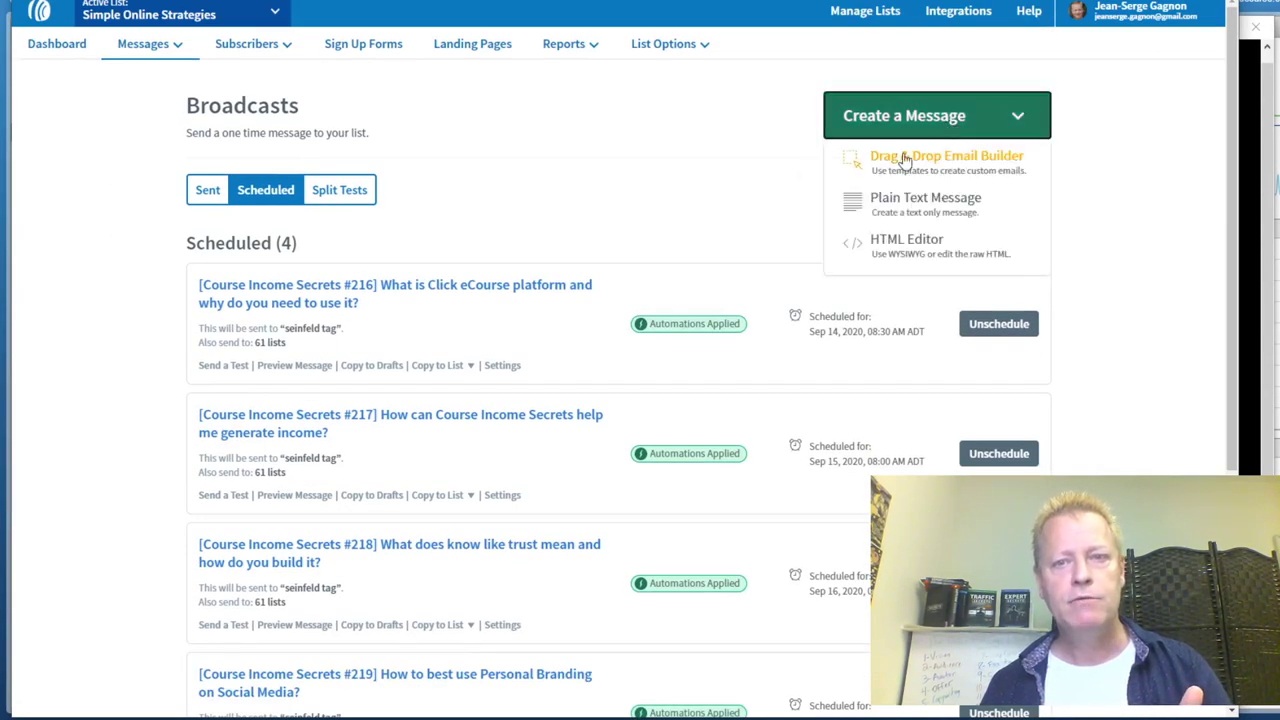
pyautogui.click(938, 161)
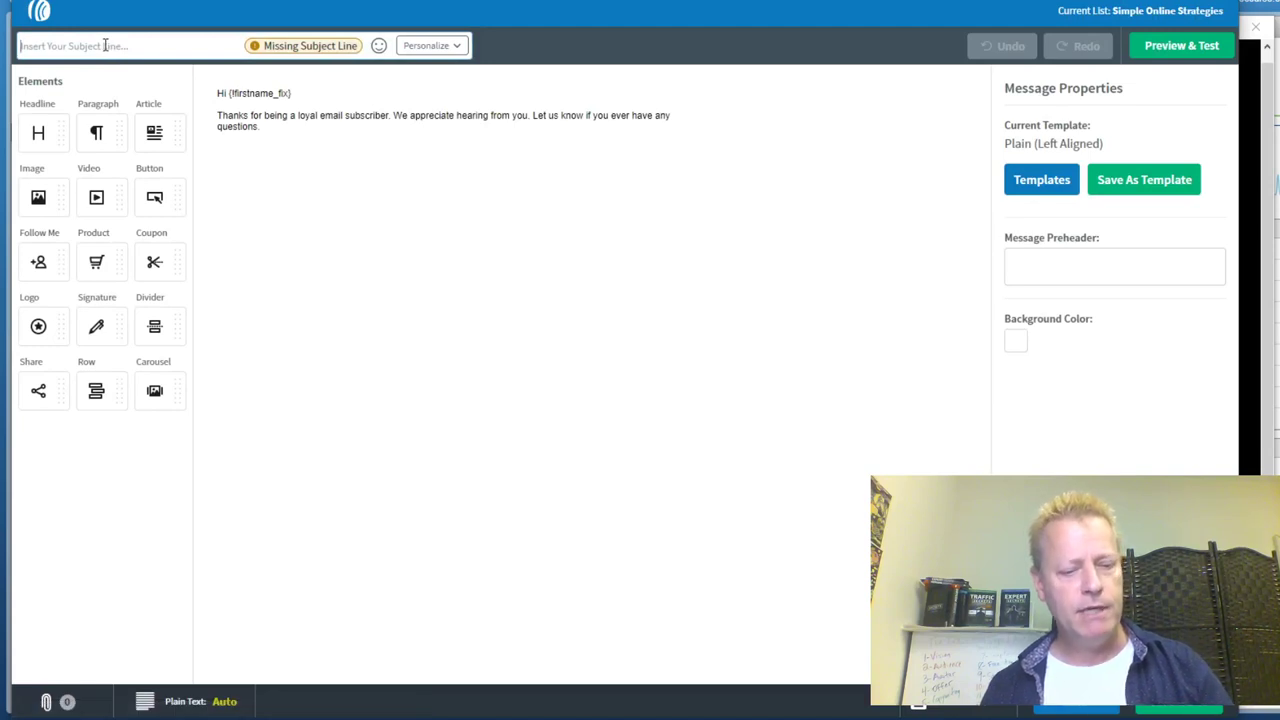
pyautogui.hotkey('ctrl', 'v')
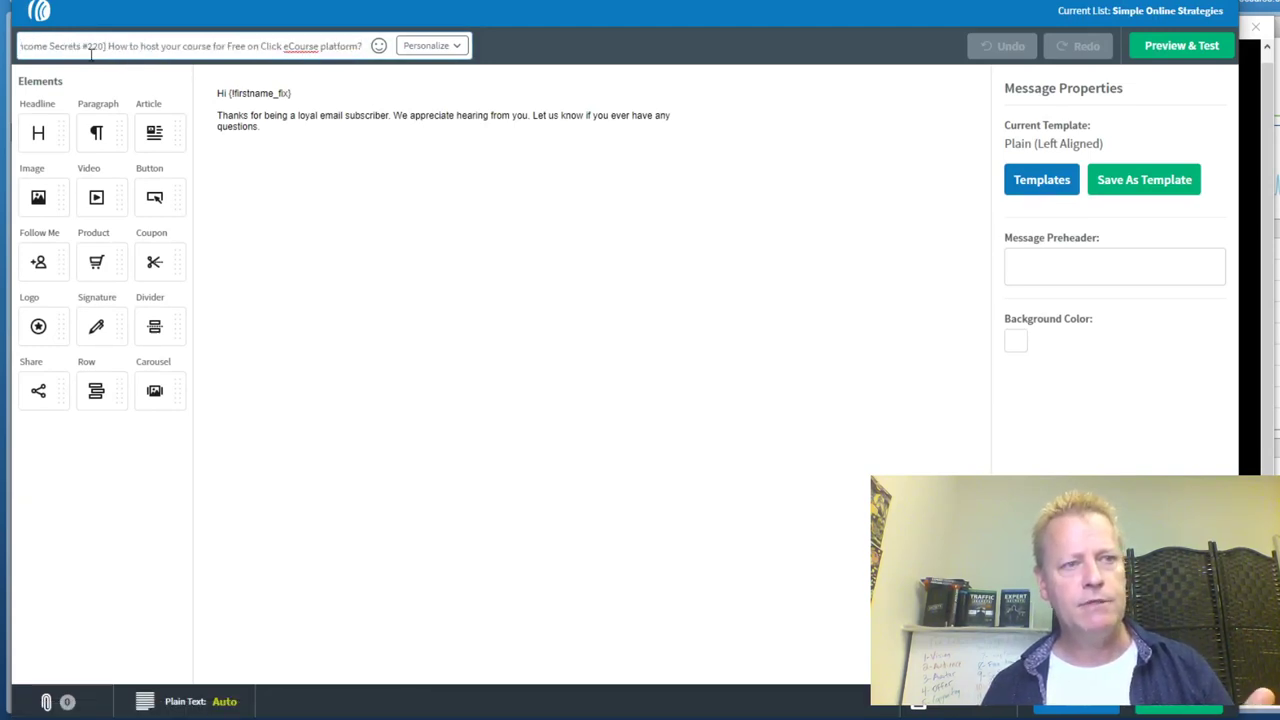
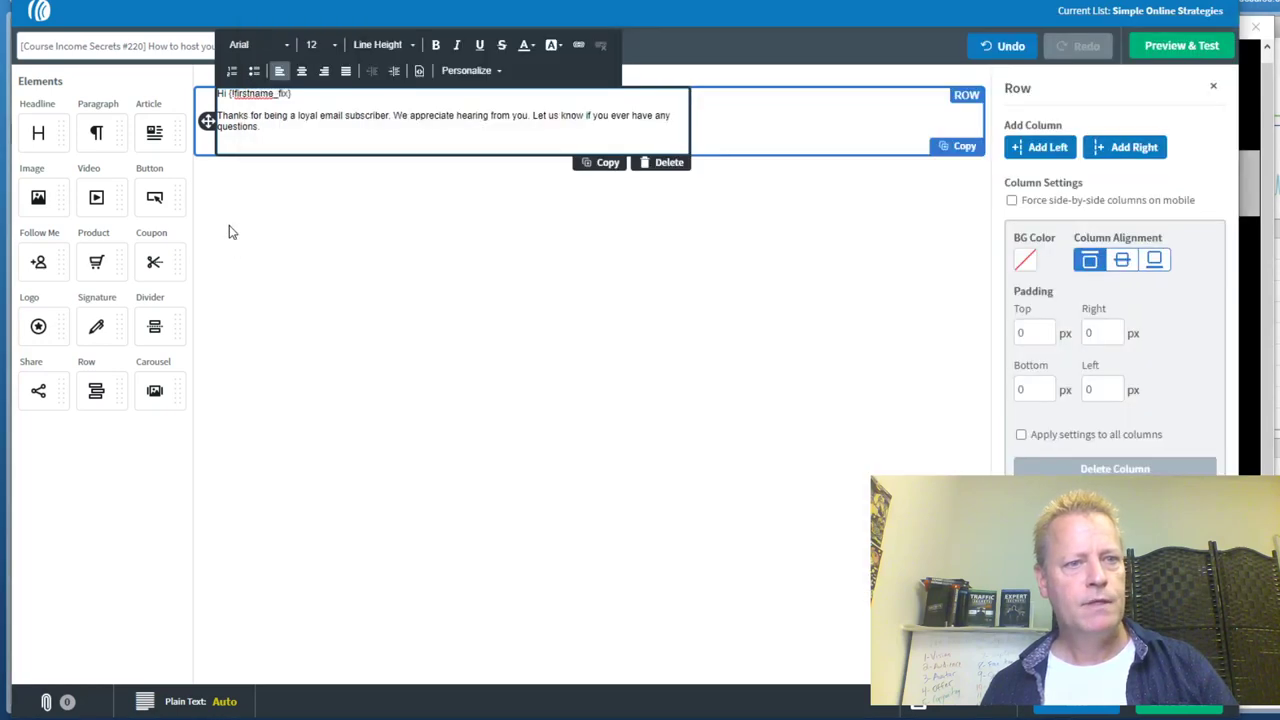
# Replace the old email text with the three-line Click eCourse greeting and add an image block below it
pyautogui.click(268, 137)
pyautogui.hotkey('ctrl', 'a')
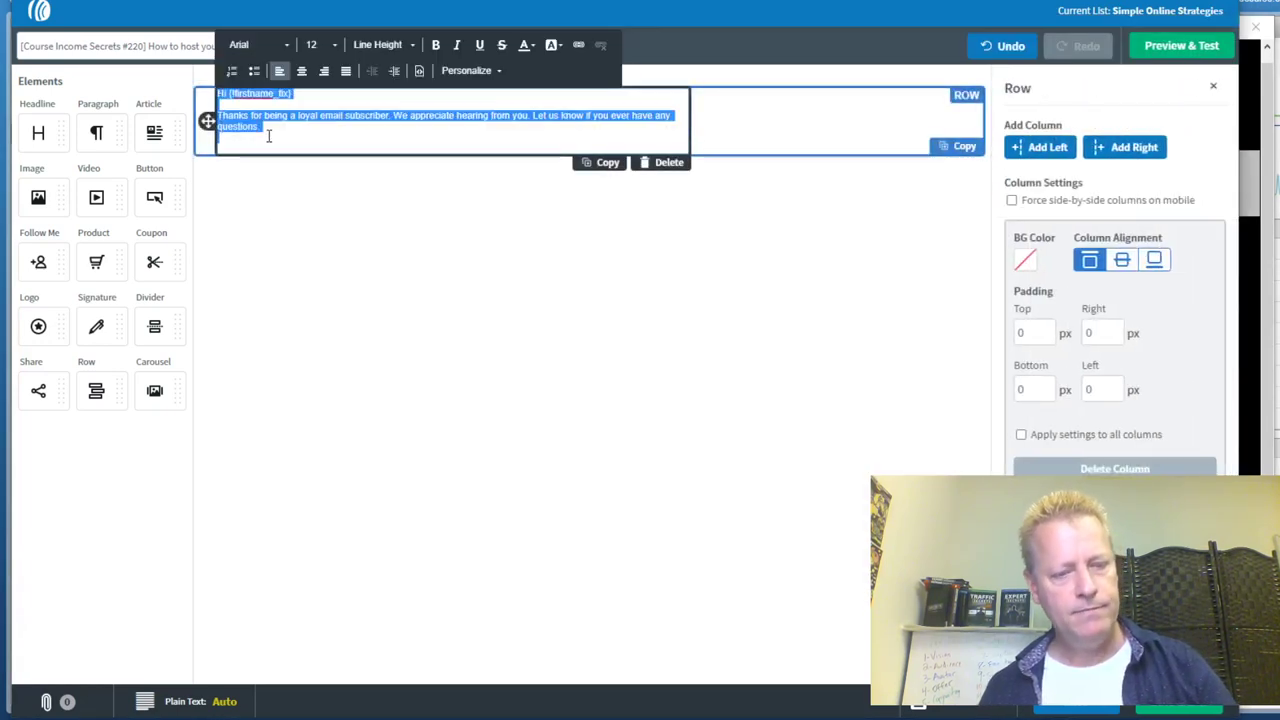
pyautogui.write('Hey my friend {!firstname_fix},  The cool thing about Click eCourse is that you can actually host course for free. No hidden costs, for free.')
pyautogui.press('Return')
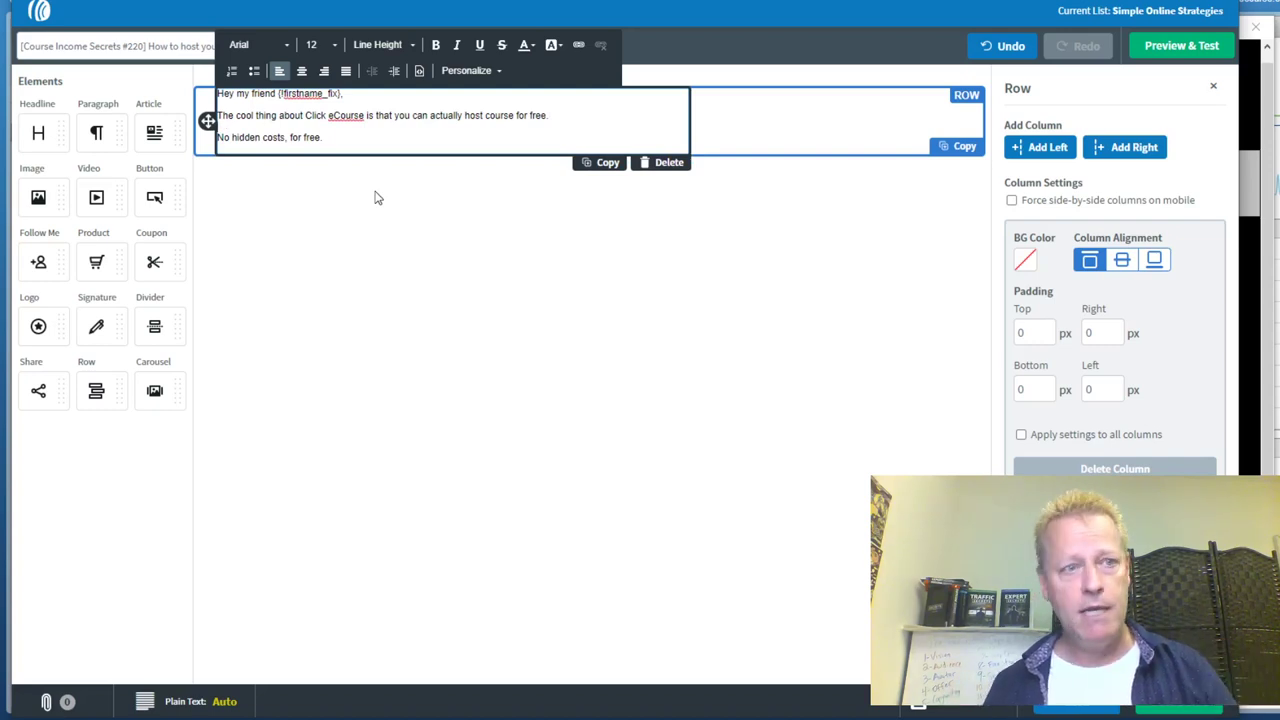
pyautogui.moveTo(38, 197); pyautogui.dragTo(366, 153)
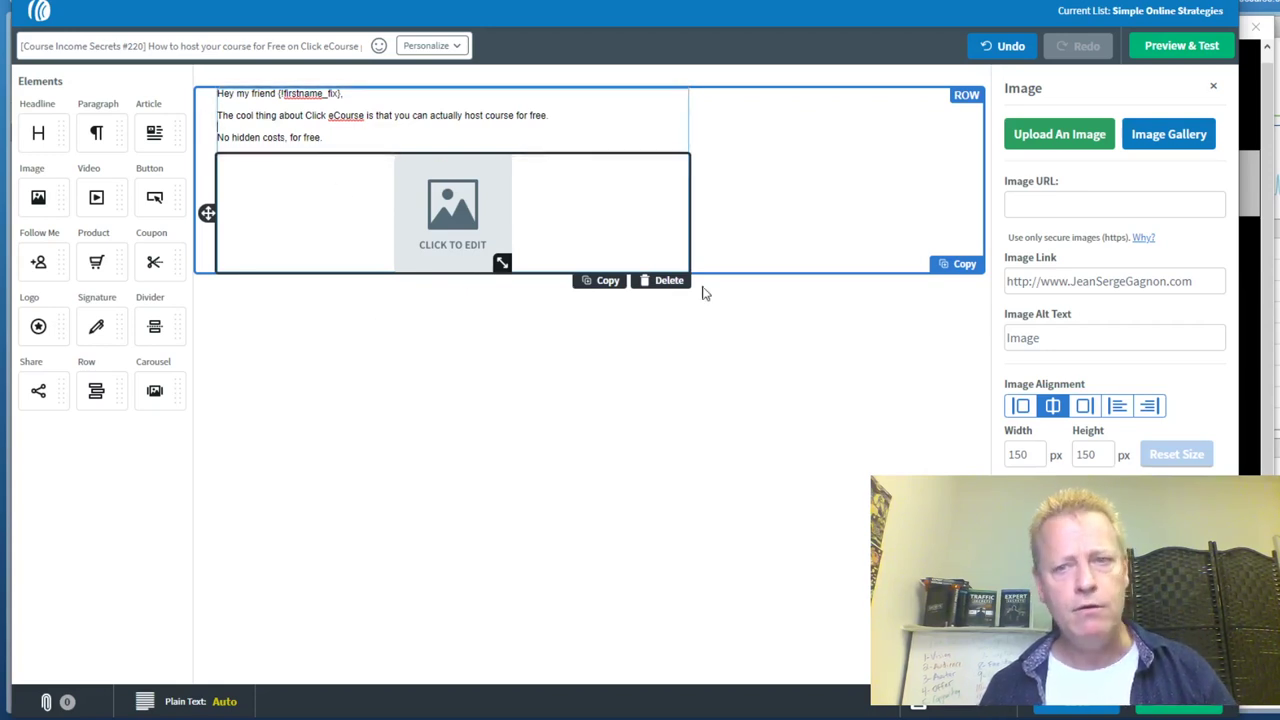
# Upload the Click eCourse Courses-page screenshot into the image block and add an empty paragraph beneath it
pyautogui.click(1085, 140)
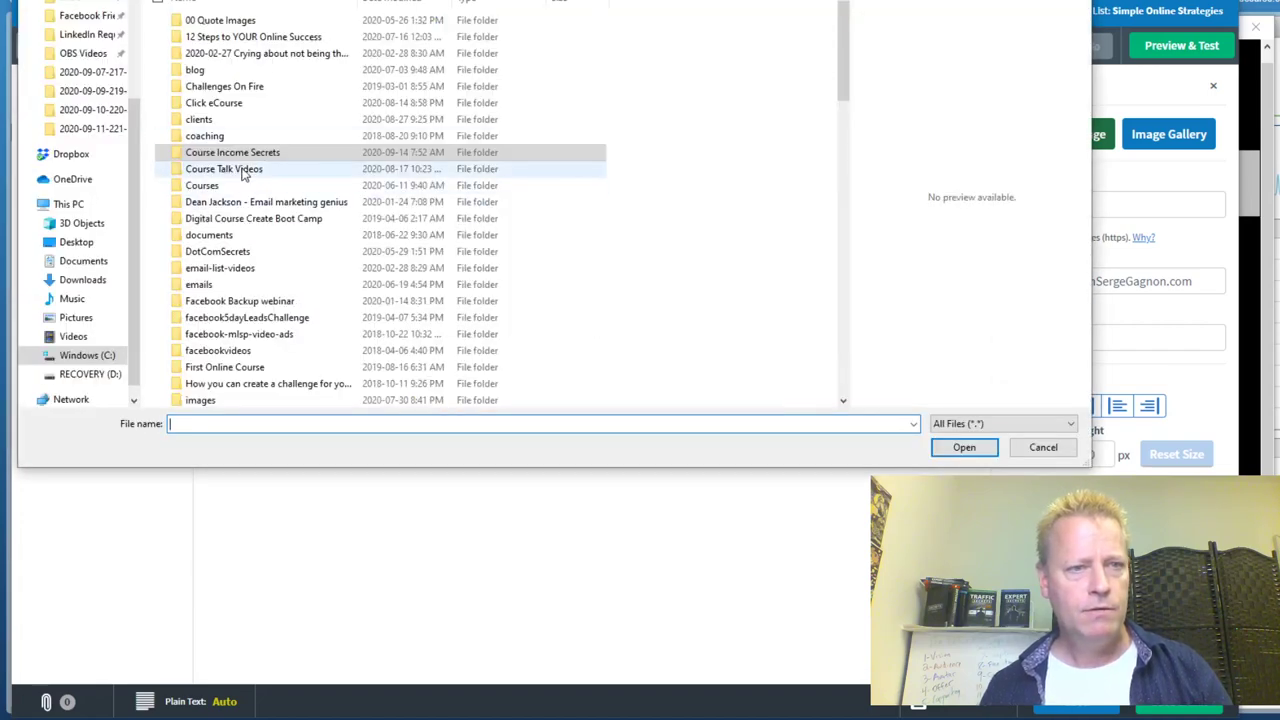
pyautogui.scroll(5, 434, 148)
pyautogui.moveTo(843, 20); pyautogui.dragTo(806, 331)
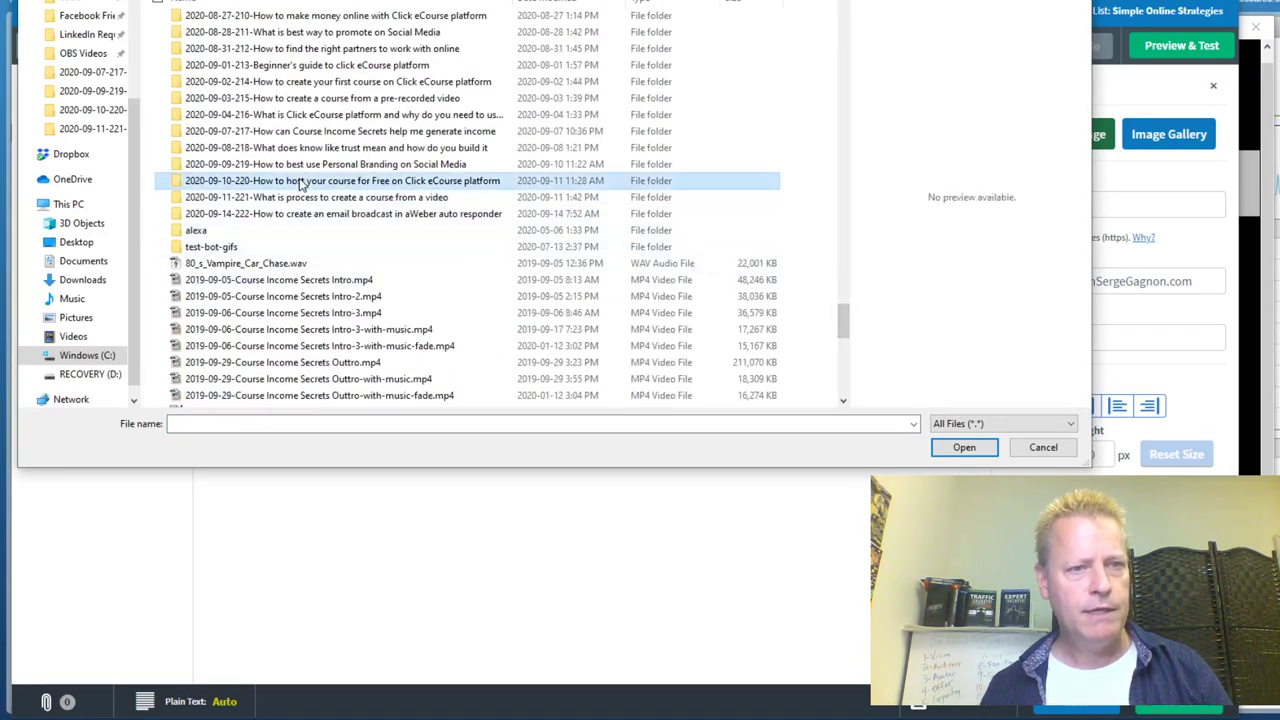
pyautogui.keyDown('ctrl'); pyautogui.scroll(2, 300, 185); pyautogui.keyUp('ctrl')
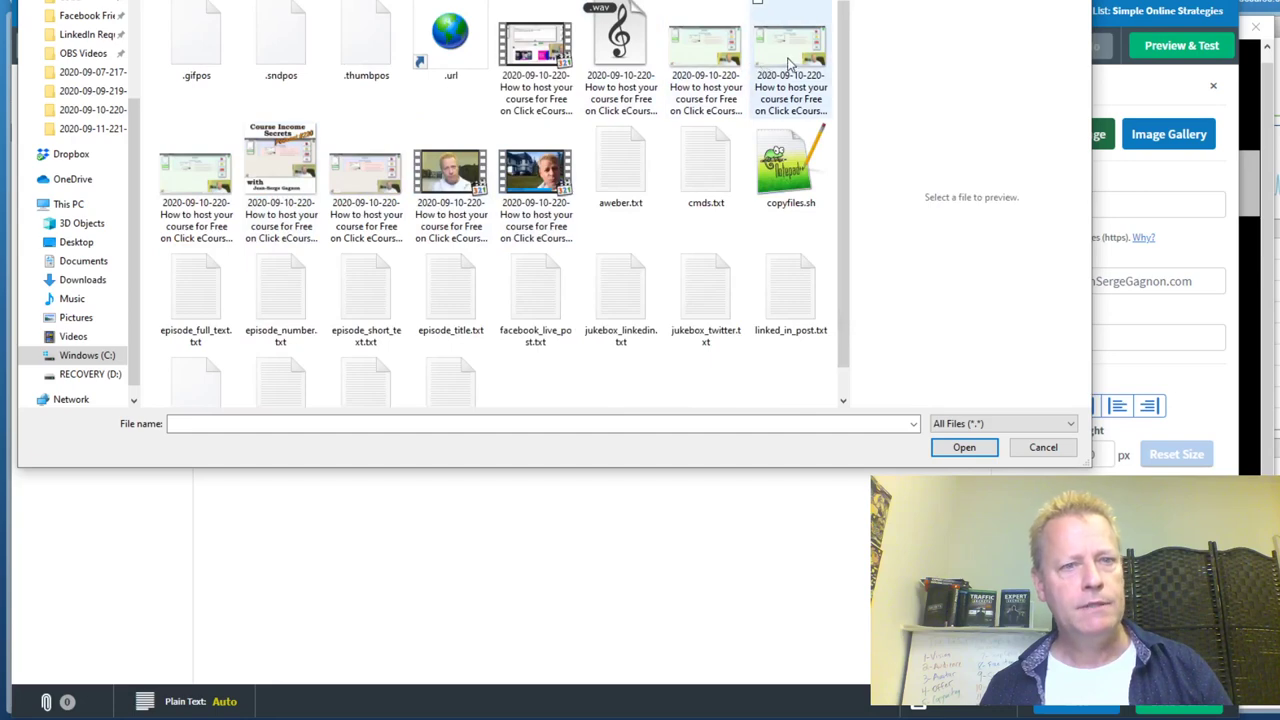
pyautogui.doubleClick(788, 65)
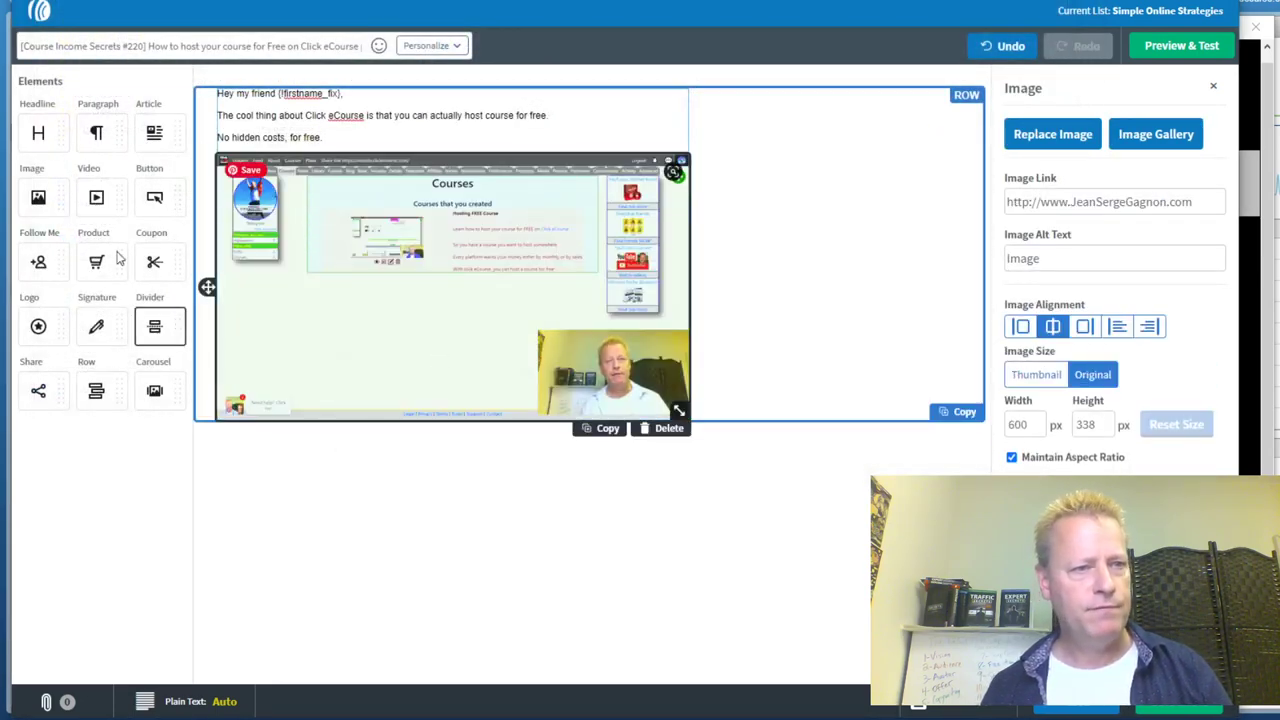
pyautogui.click(338, 428)
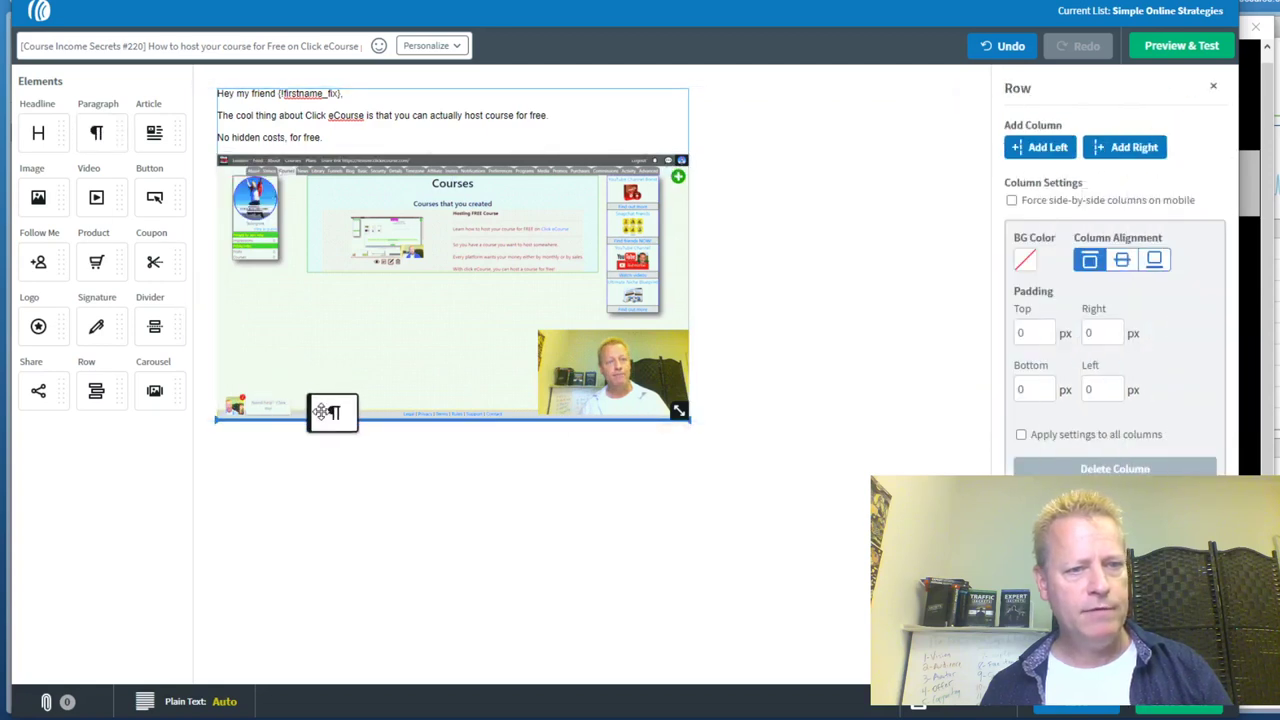
pyautogui.press('Return')
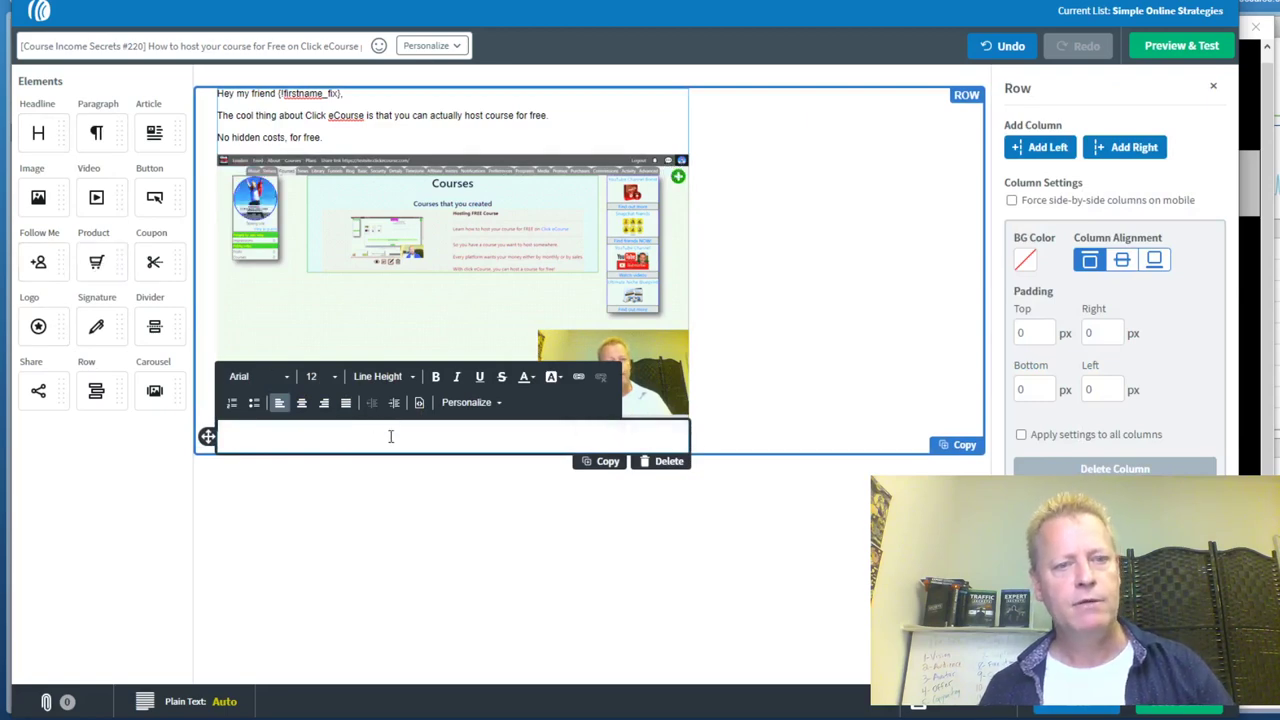
# Copy the remaining aweber.txt lines, from the zero-cost limitations line to the WATCH VIDEO link, in Git Bash
pyautogui.hotkey('alt', 'Tab')
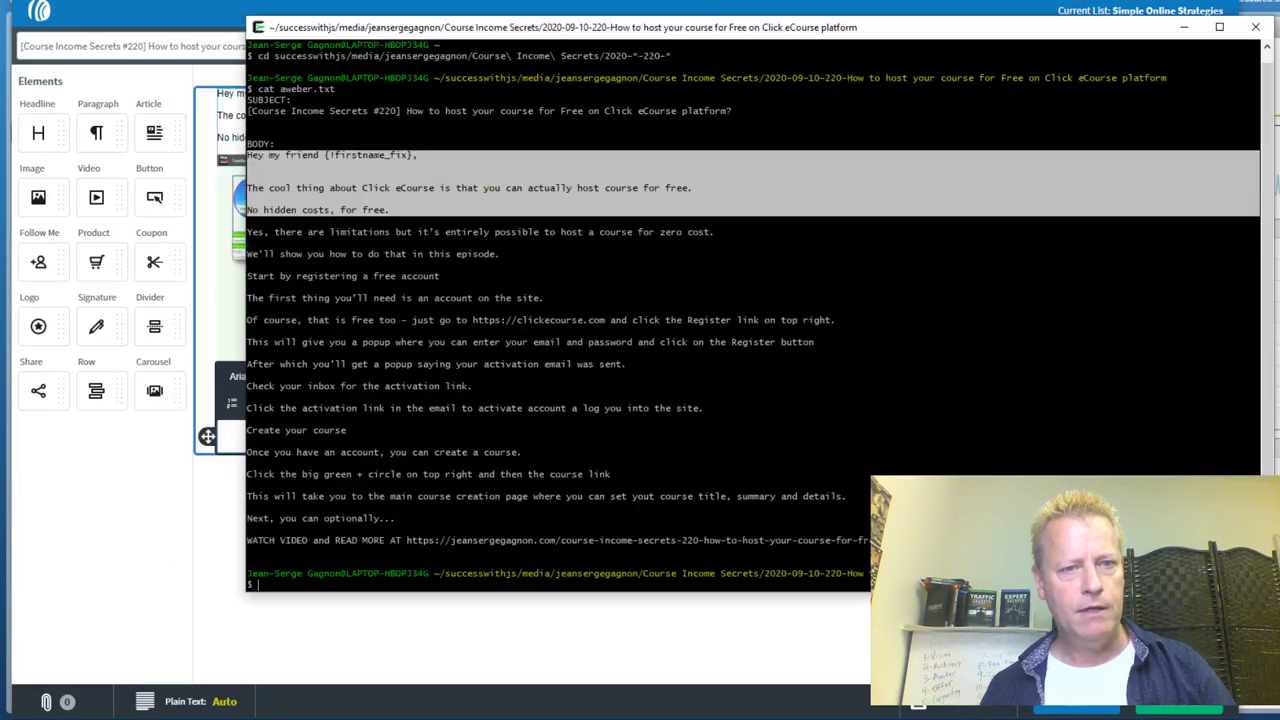
pyautogui.moveTo(248, 228); pyautogui.dragTo(600, 546)
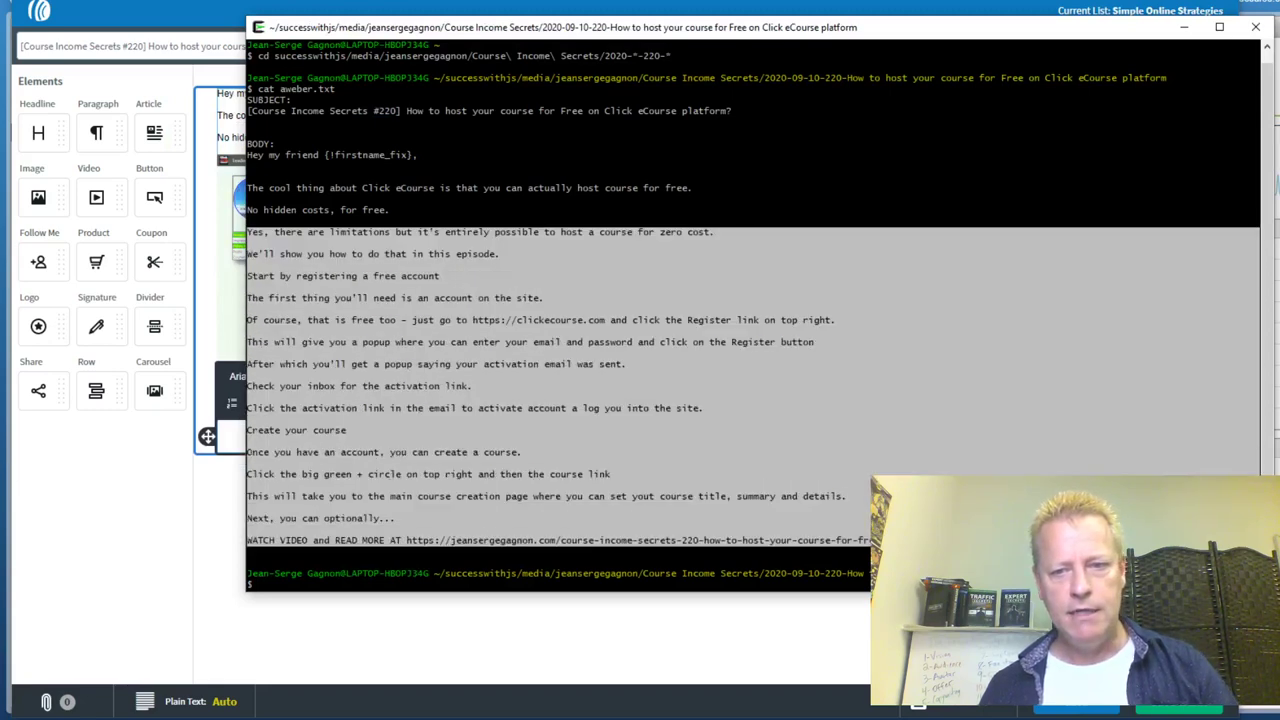
pyautogui.hotkey('alt', 'Tab')
pyautogui.click(386, 440)
# Paste the copied text and split off the zero-cost, episode, registration and Register lines as paragraphs
pyautogui.hotkey('ctrl', 'v')
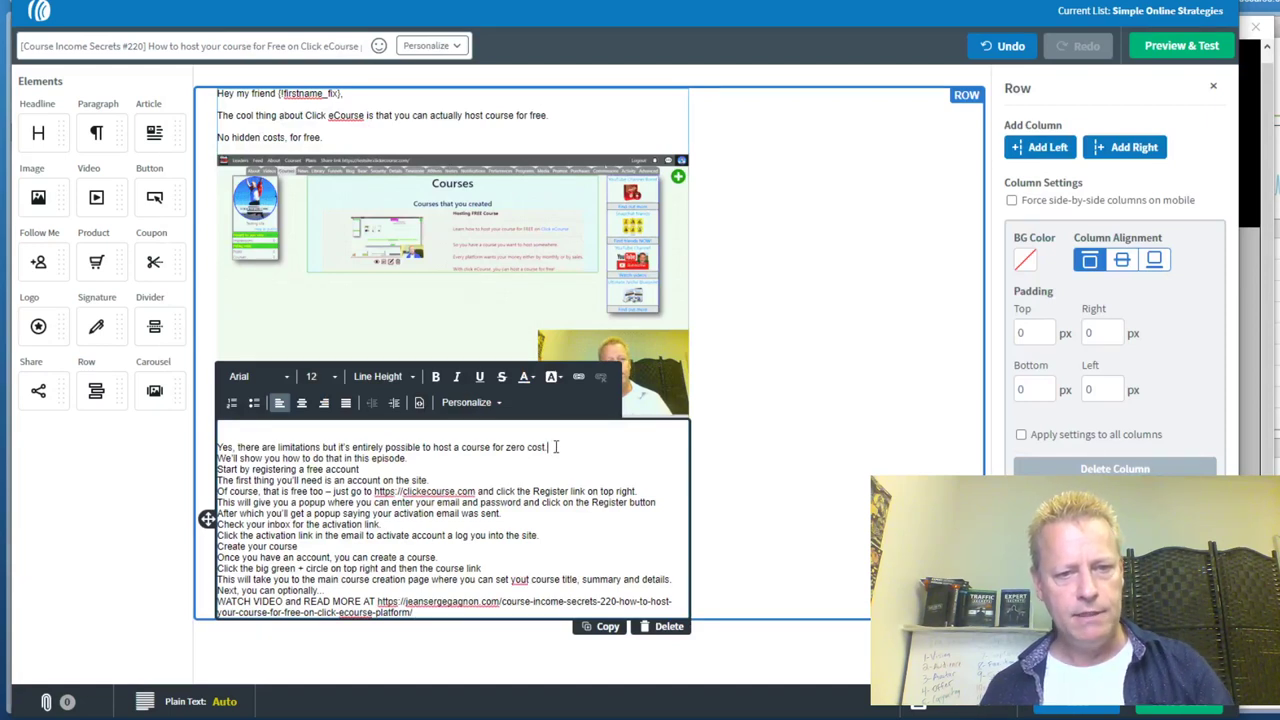
pyautogui.click(557, 447)
pyautogui.press('Return')
pyautogui.click(420, 469)
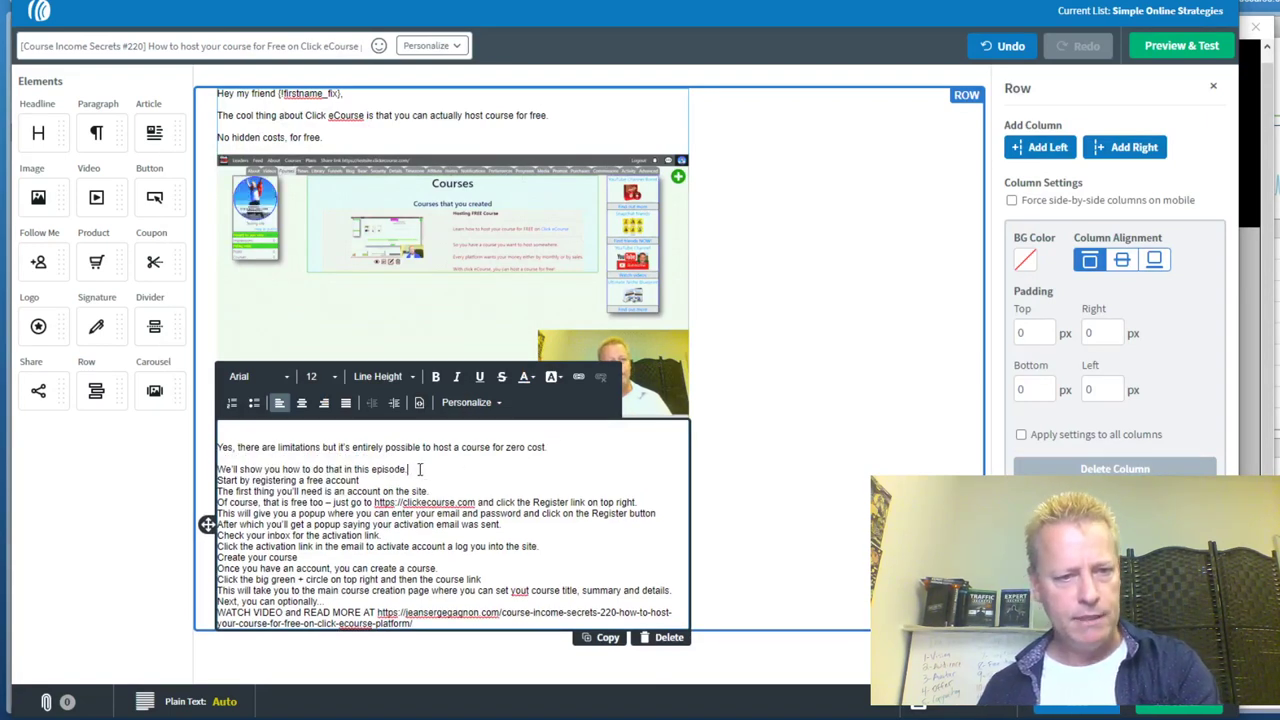
pyautogui.press('Return')
pyautogui.press('Return')
pyautogui.click(440, 513)
pyautogui.press('Return')
pyautogui.click(646, 535)
pyautogui.press('Return')
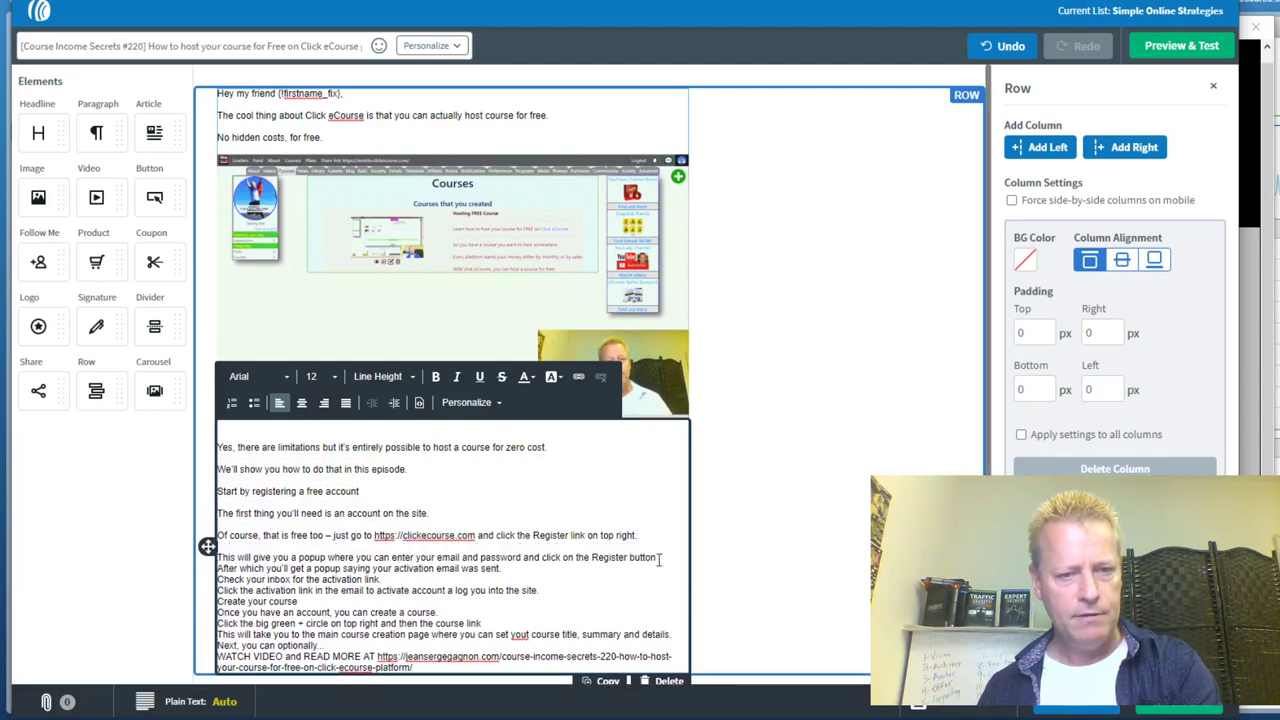
pyautogui.click(592, 567)
pyautogui.press('Return')
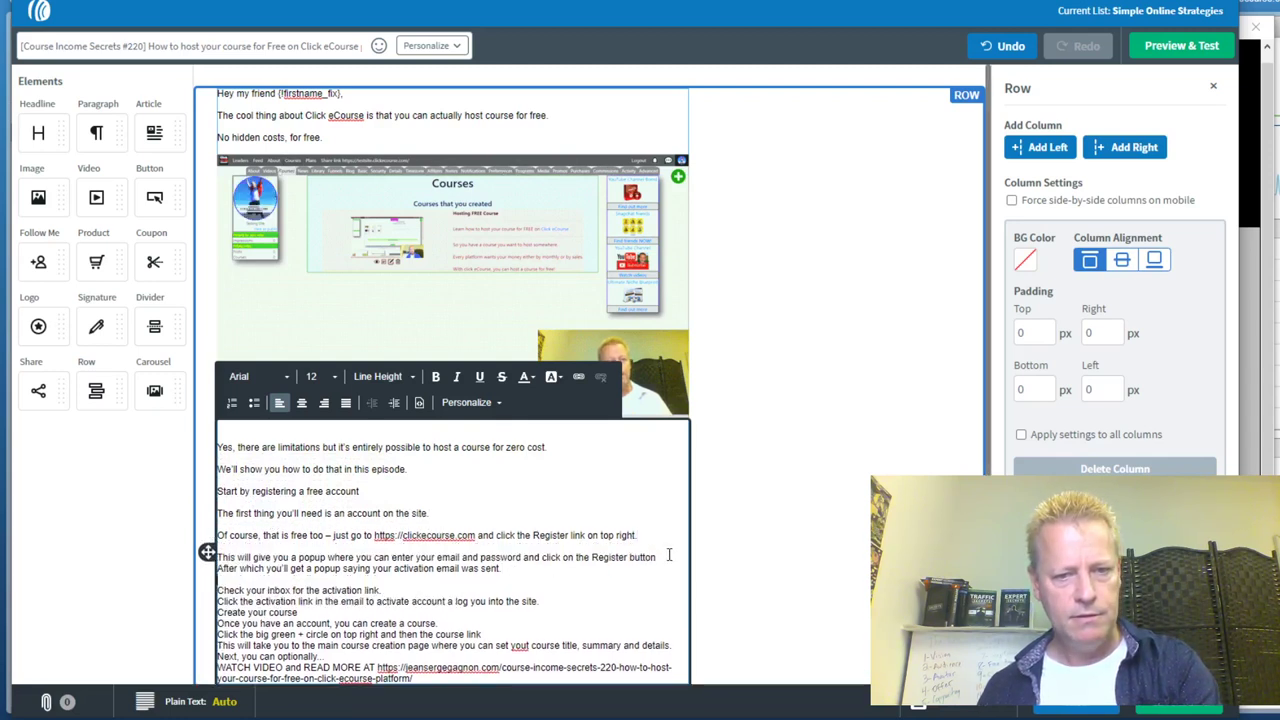
pyautogui.click(662, 554)
# Separate the activation email, inbox, activation link, create-a-course and course link lines into paragraphs
pyautogui.press('Return')
pyautogui.click(388, 600)
pyautogui.press('Return')
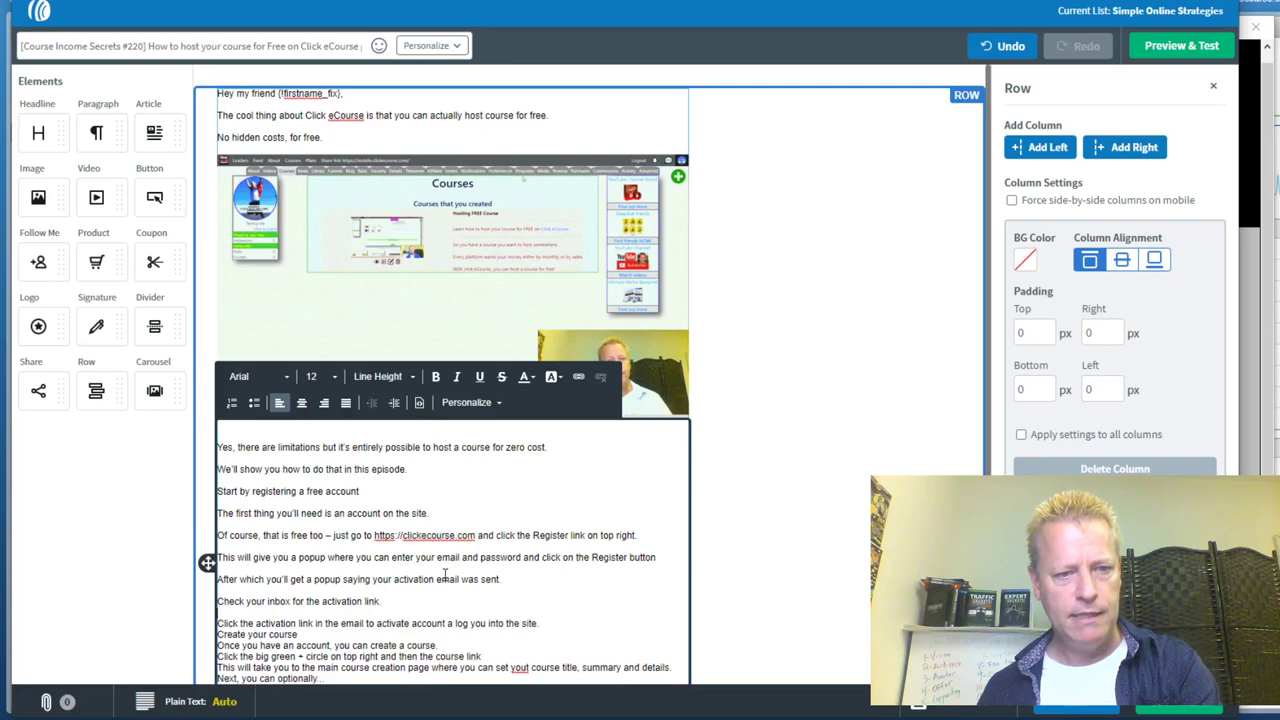
pyautogui.scroll(-1, 404, 602)
pyautogui.press('End')
pyautogui.press('Return')
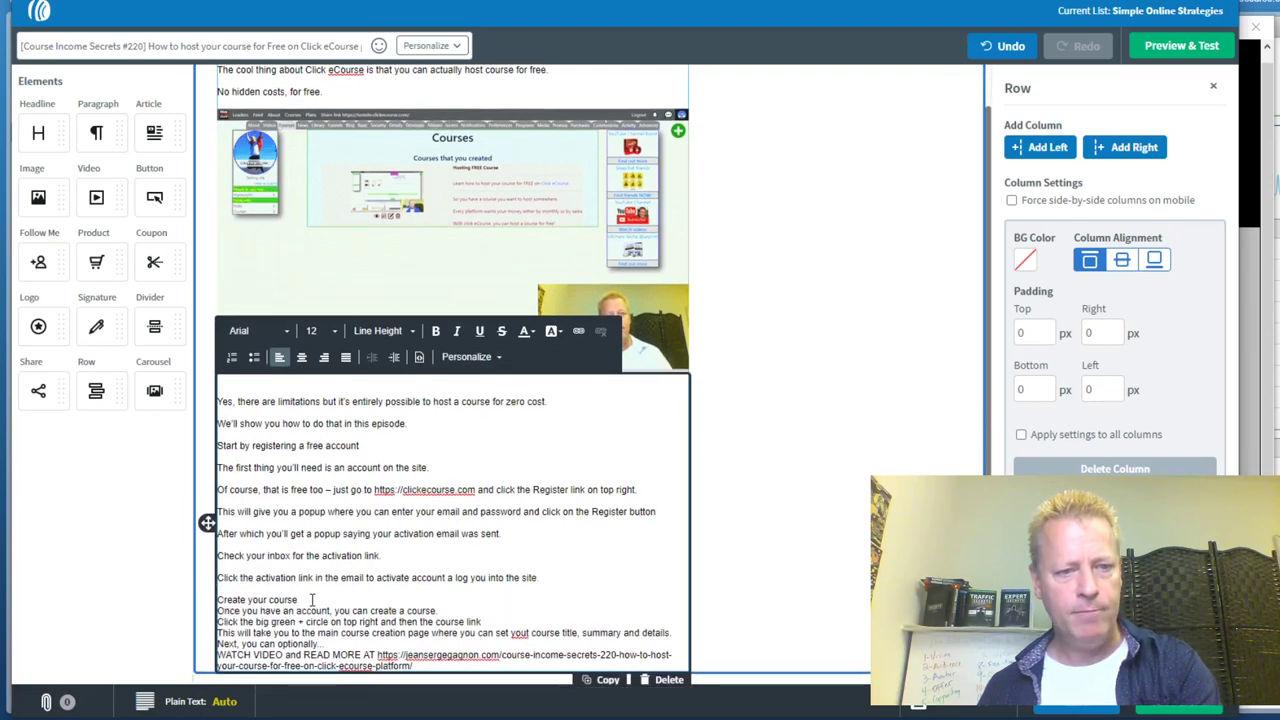
pyautogui.click(312, 599)
pyautogui.press('Return')
pyautogui.press('Return')
pyautogui.click(489, 643)
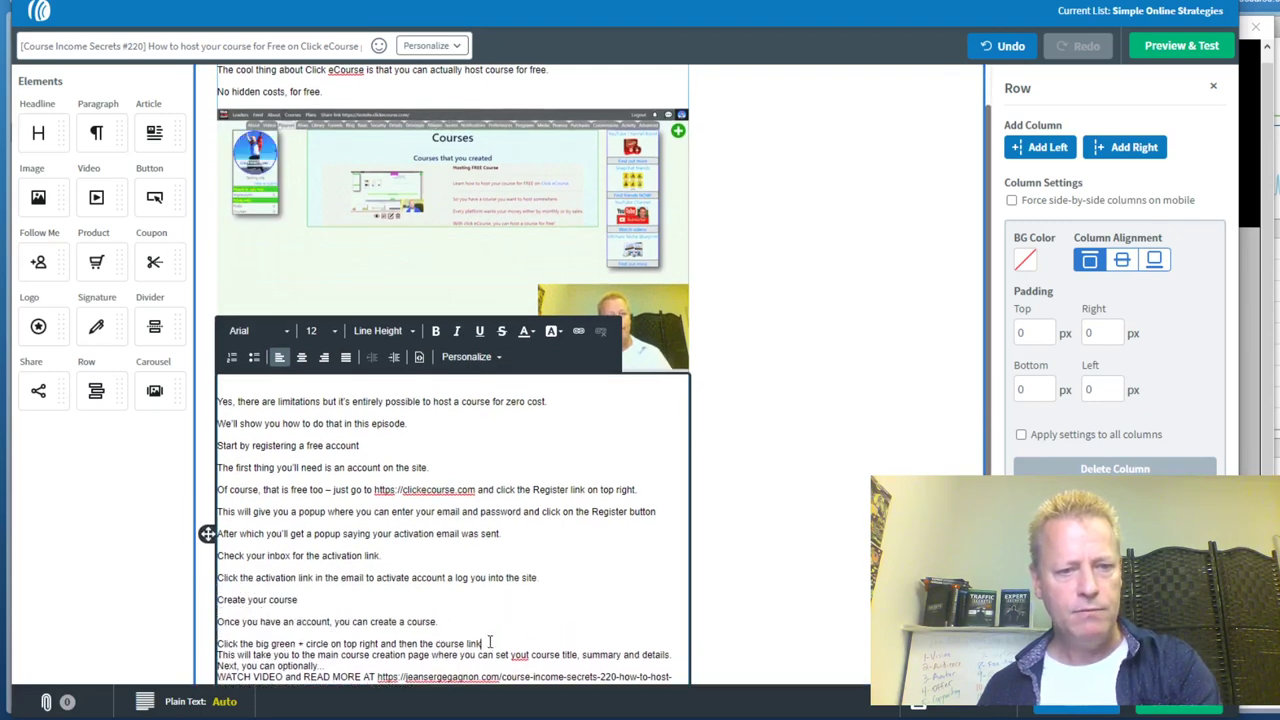
pyautogui.press('Return')
pyautogui.scroll(-1, 489, 643)
pyautogui.press('Return')
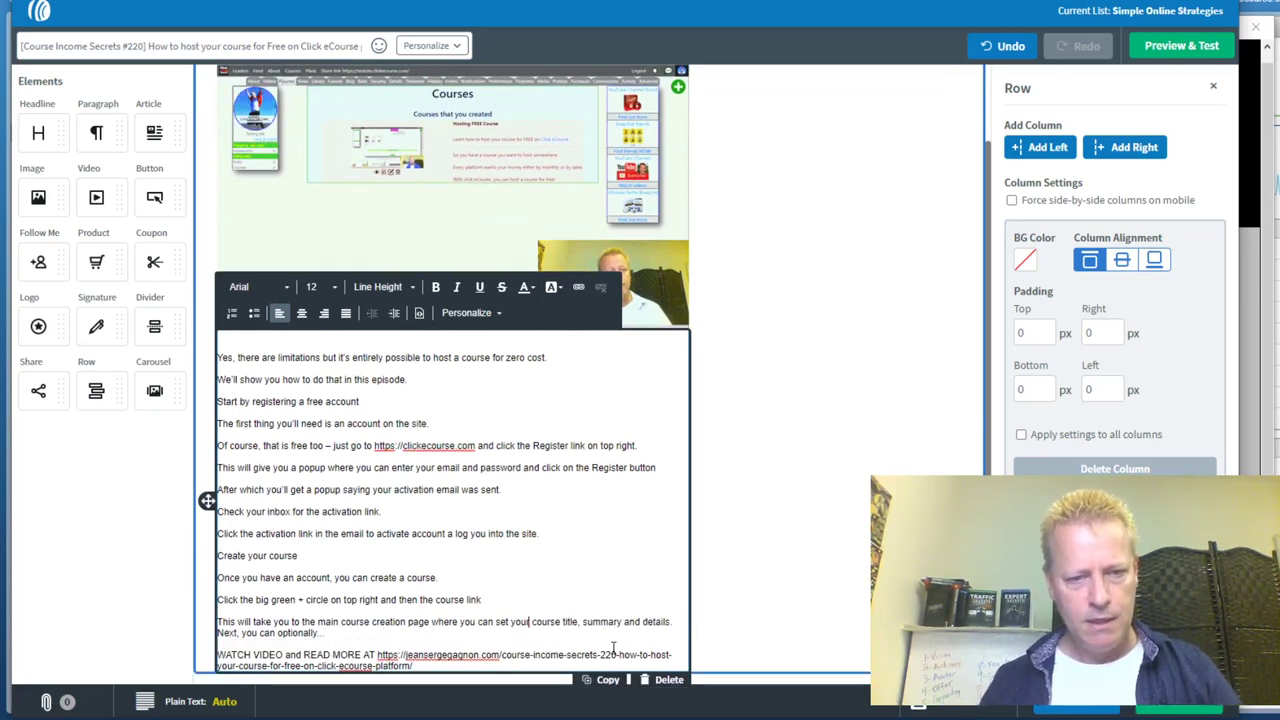
pyautogui.scroll(-1, 500, 600)
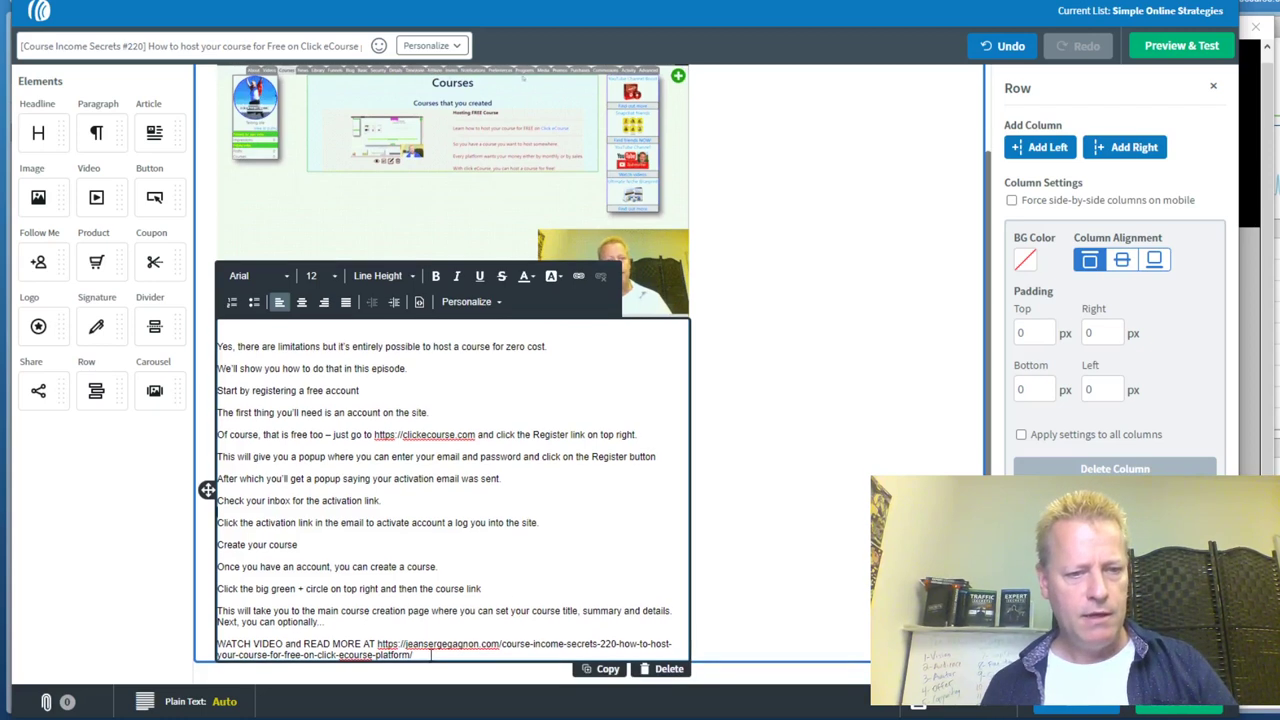
pyautogui.moveTo(413, 656); pyautogui.dragTo(378, 645)
pyautogui.hotkey('ctrl', 'c')
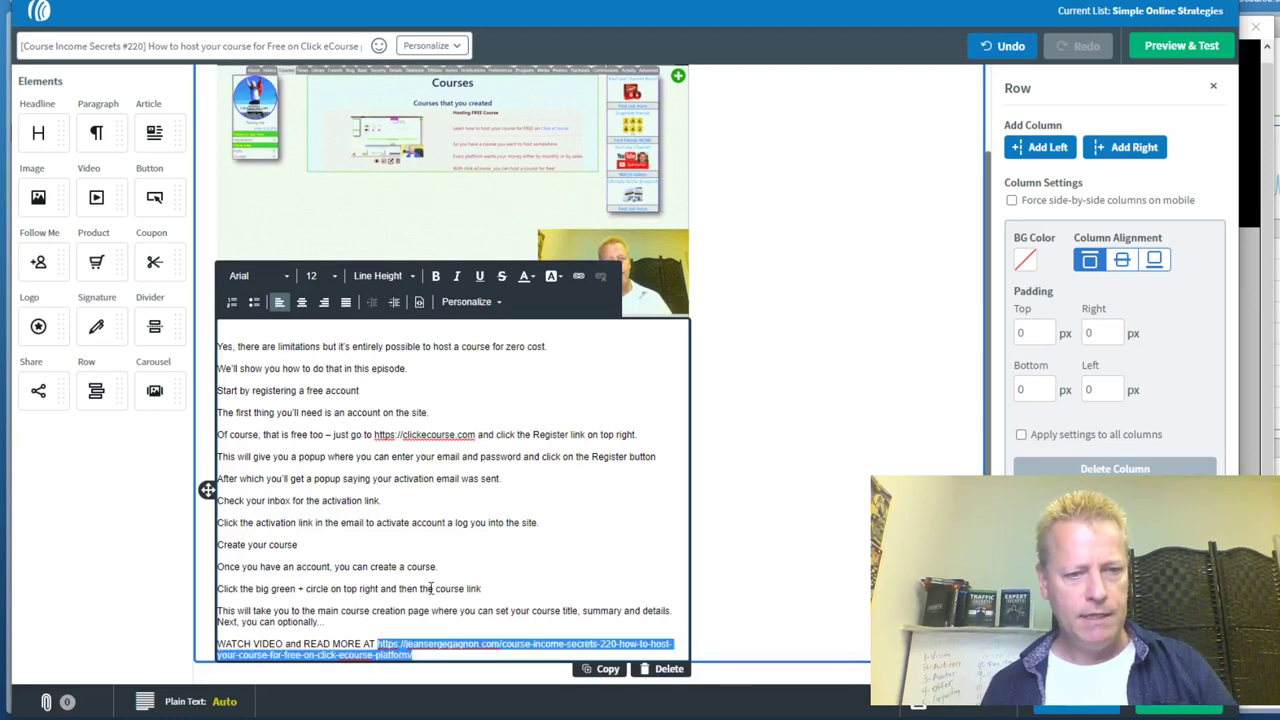
# Link the entire WATCH VIDEO and READ MORE AT paragraph to the course episode URL
pyautogui.click(579, 277)
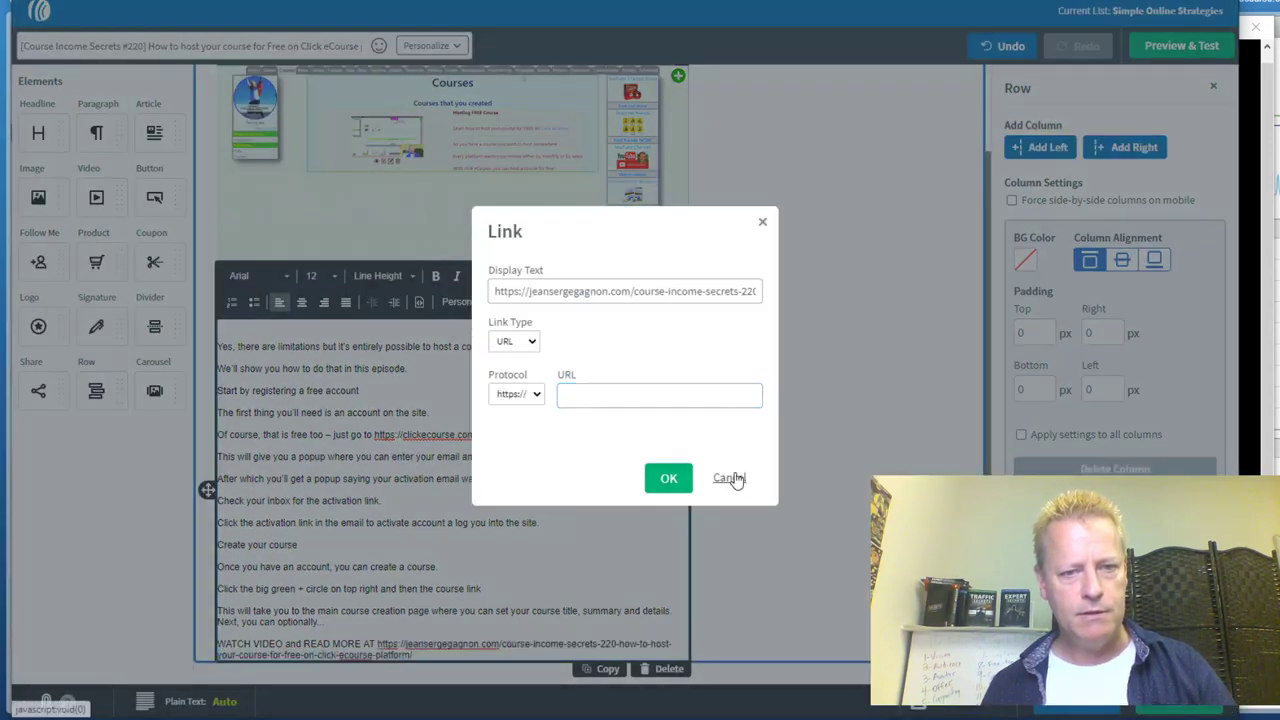
pyautogui.click(730, 477)
pyautogui.moveTo(425, 655); pyautogui.dragTo(214, 645)
pyautogui.click(579, 277)
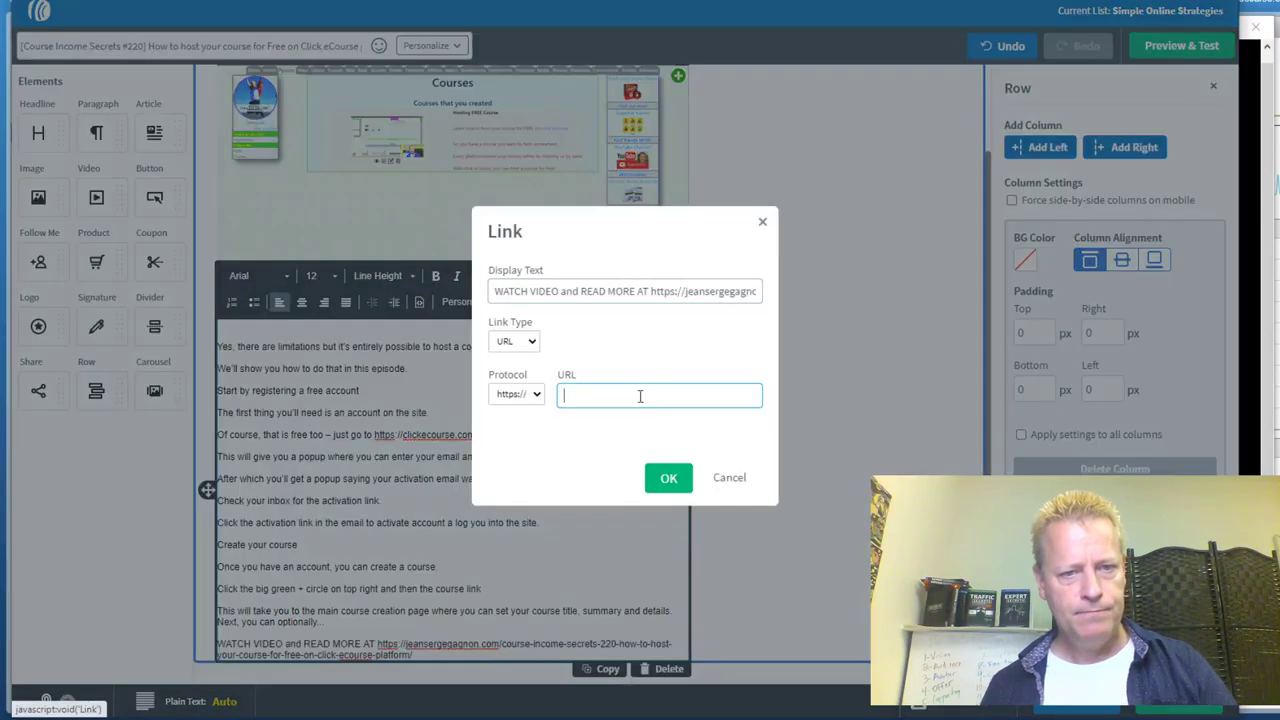
pyautogui.hotkey('ctrl', 'v')
pyautogui.click(668, 478)
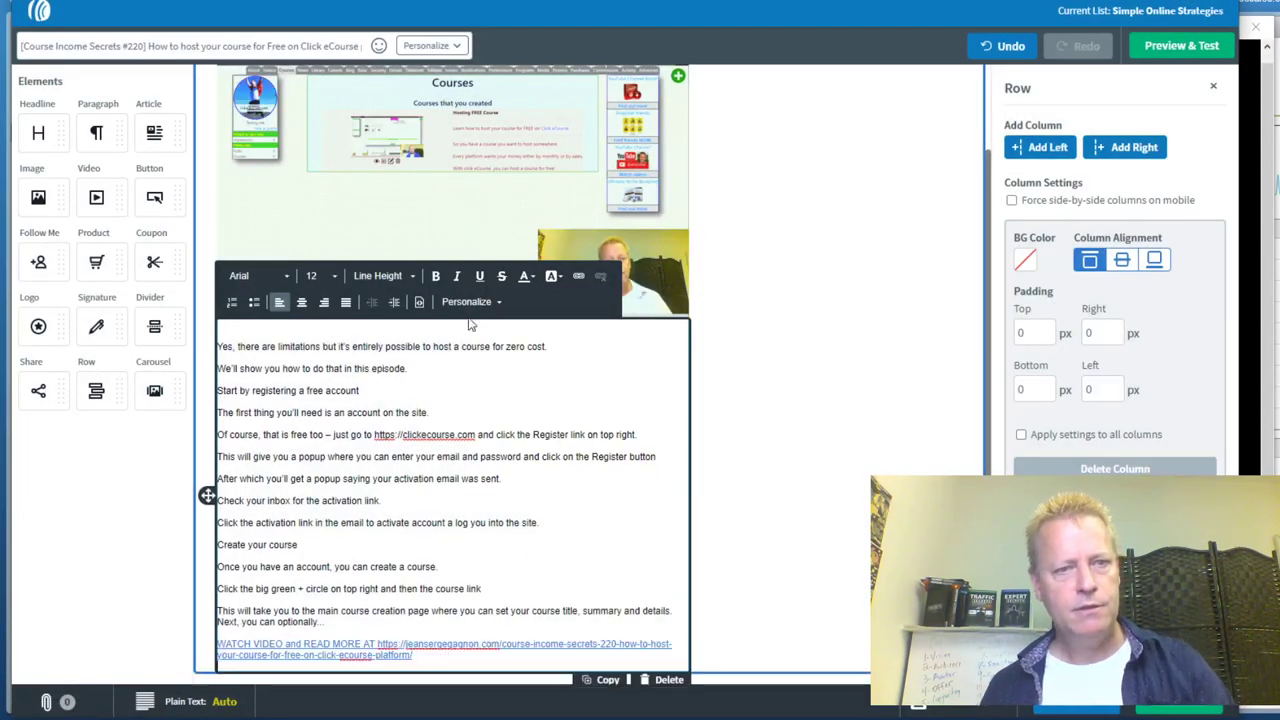
pyautogui.click(486, 166)
# Replace the screenshot's homepage image link with the course episode URL
pyautogui.tripleClick(1088, 208)
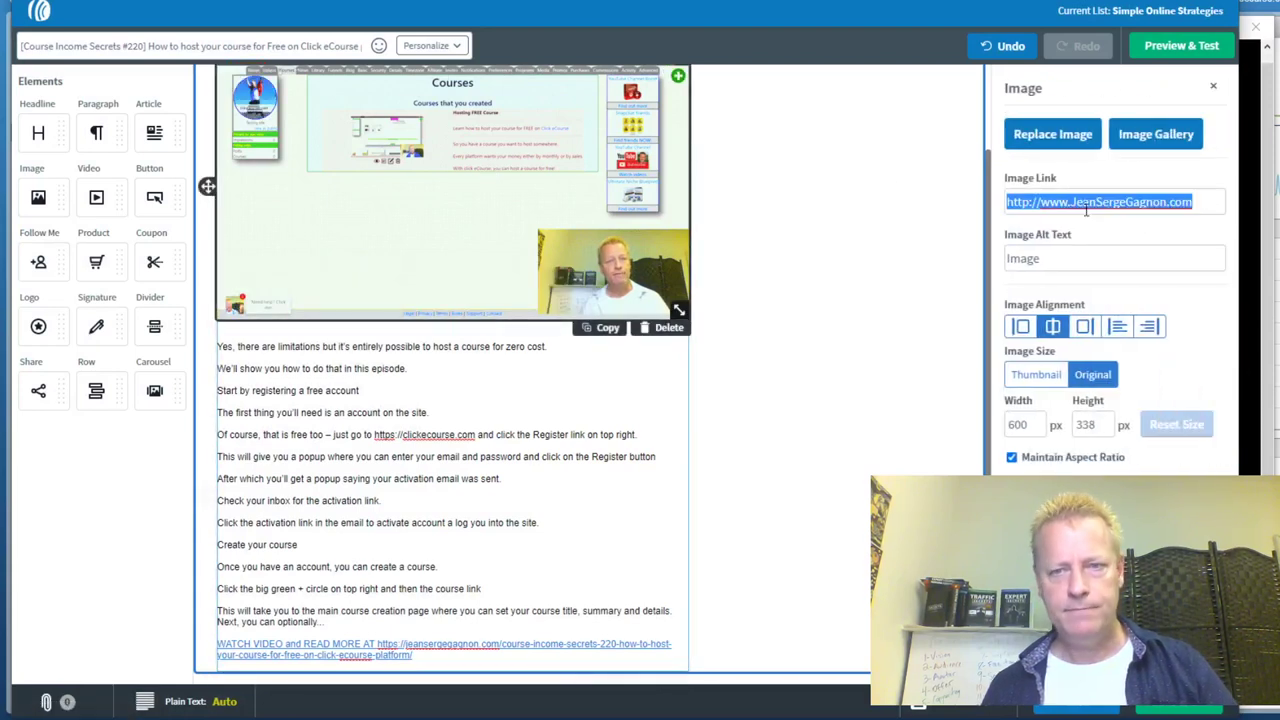
pyautogui.hotkey('ctrl', 'v')
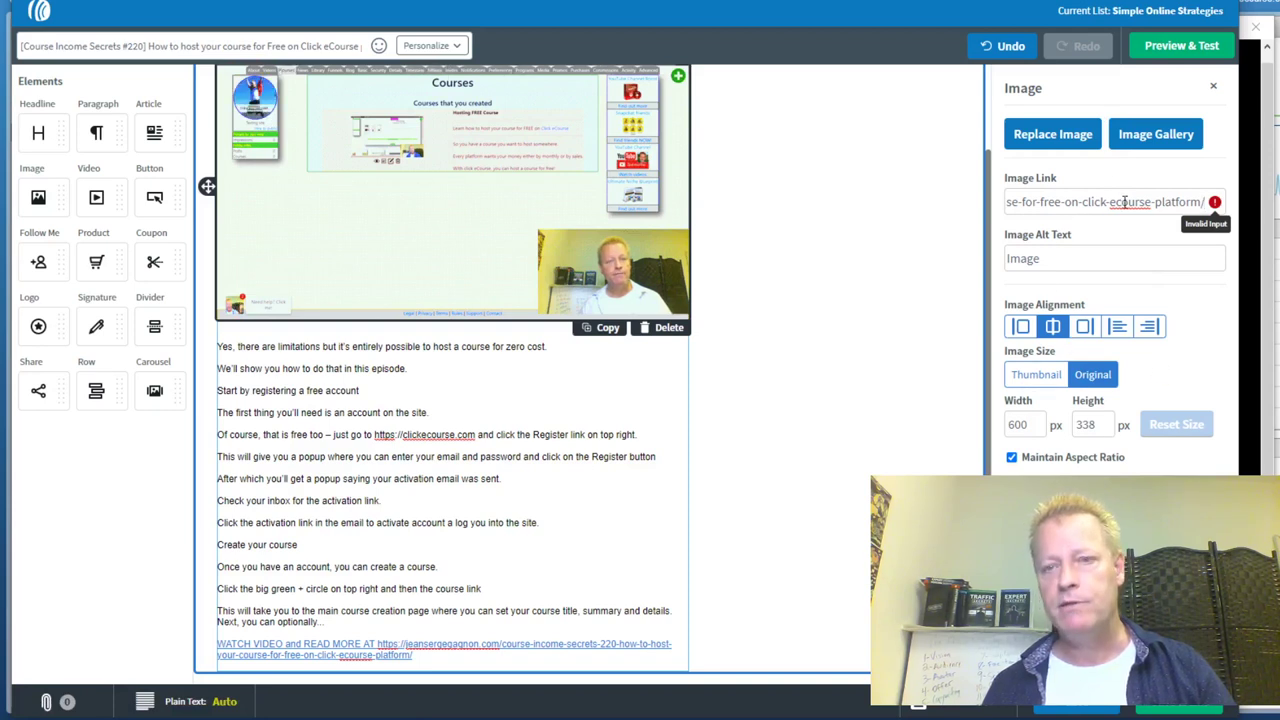
pyautogui.click(823, 357)
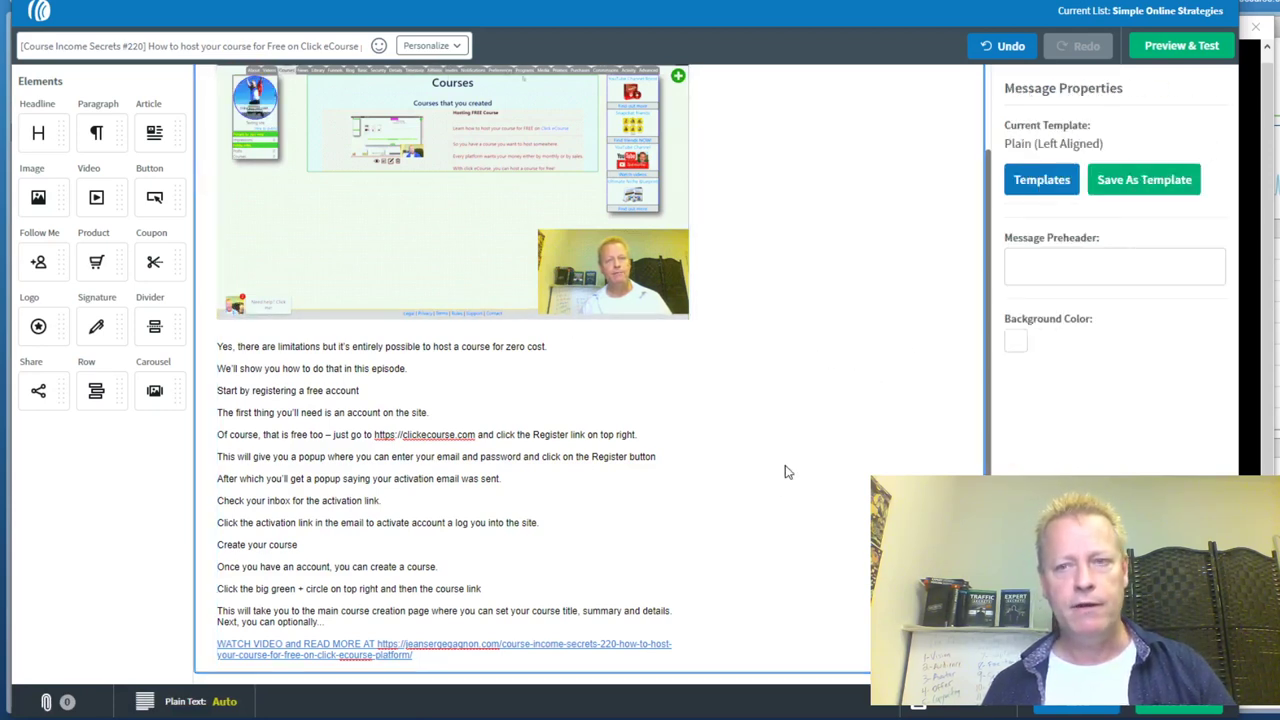
pyautogui.moveTo(374, 434); pyautogui.dragTo(416, 441)
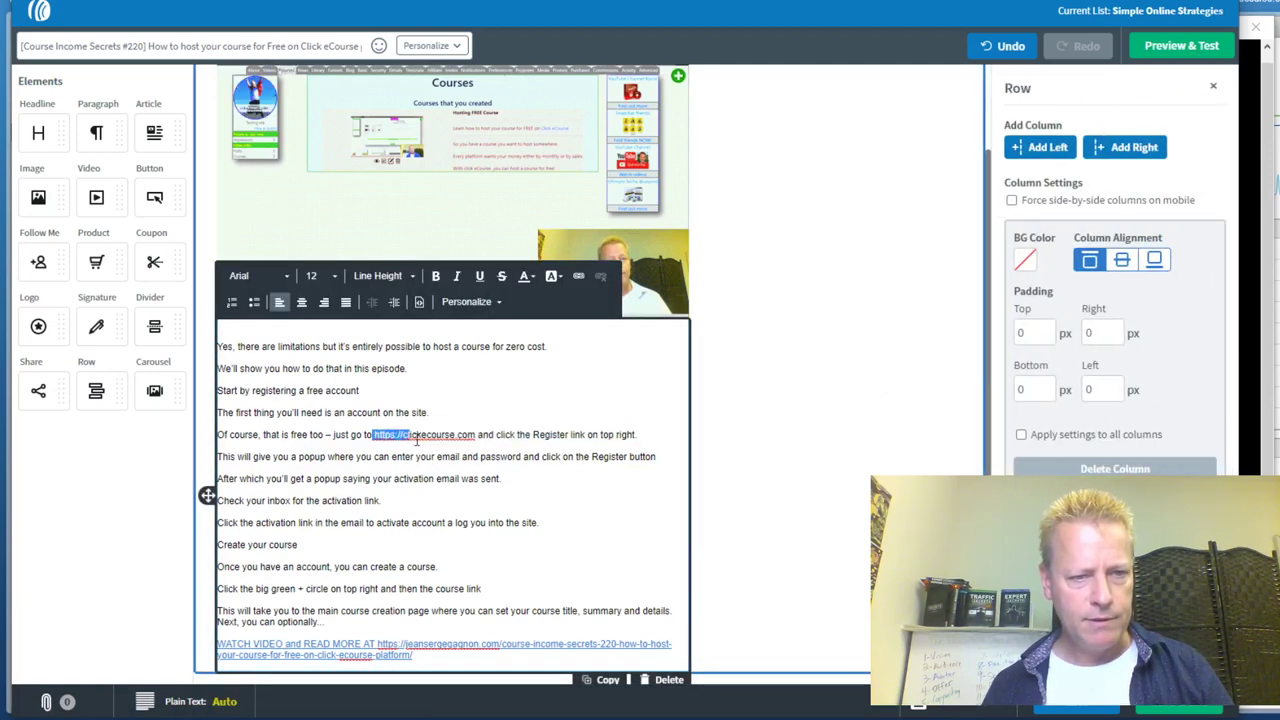
pyautogui.click(374, 434)
pyautogui.moveTo(390, 437); pyautogui.dragTo(476, 440)
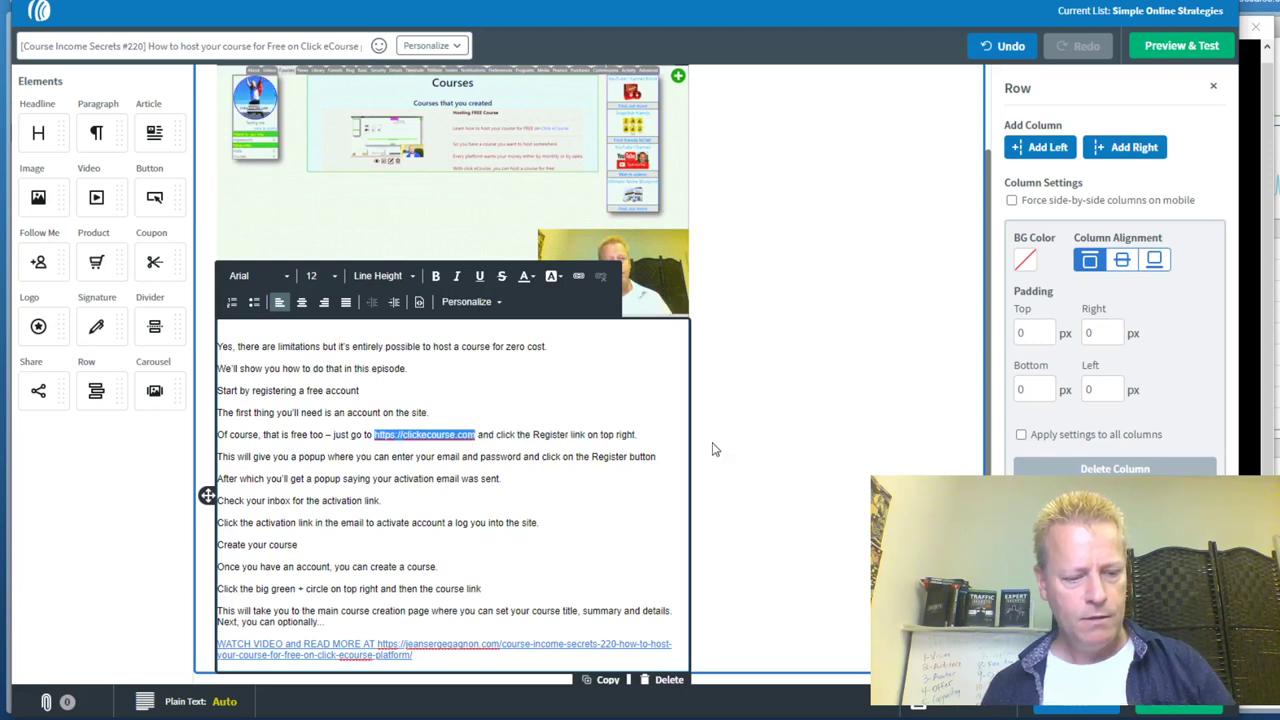
pyautogui.click(681, 462)
pyautogui.moveTo(350, 437); pyautogui.dragTo(476, 440)
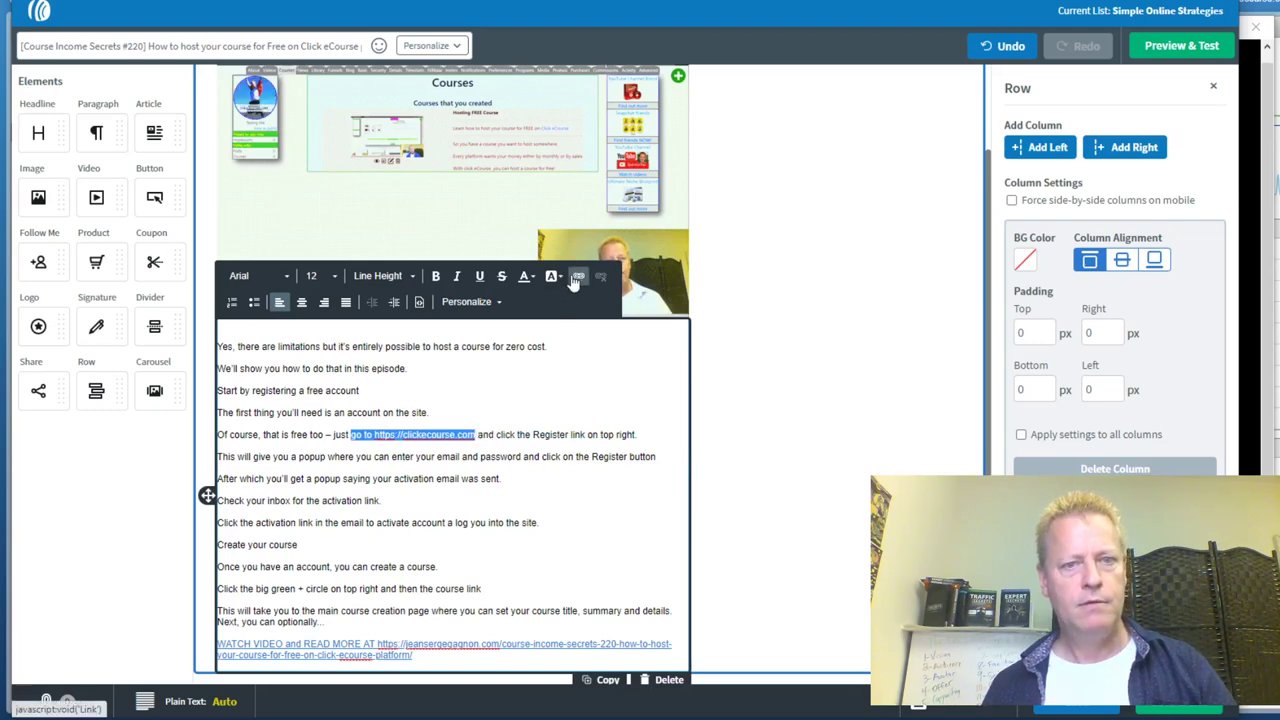
pyautogui.click(578, 276)
pyautogui.click(666, 478)
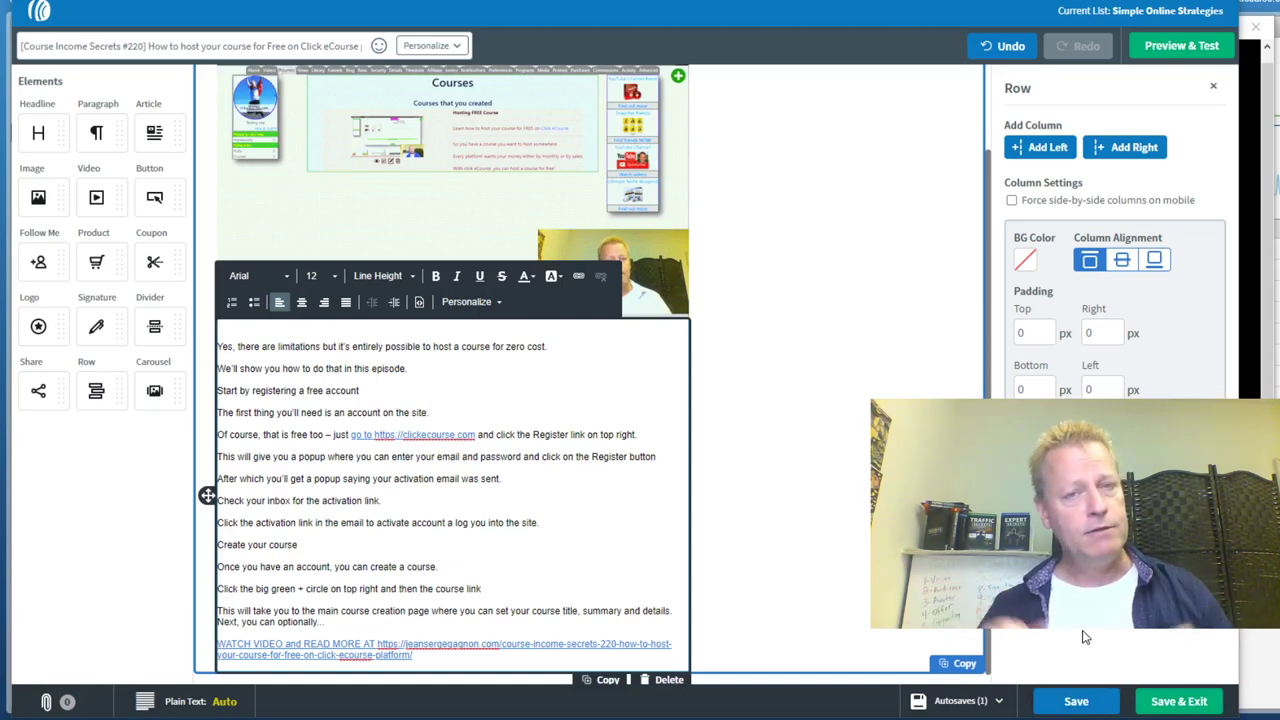
# Save and exit the Course Income Secrets #220 message, then show the draft's Send Options
pyautogui.click(1170, 703)
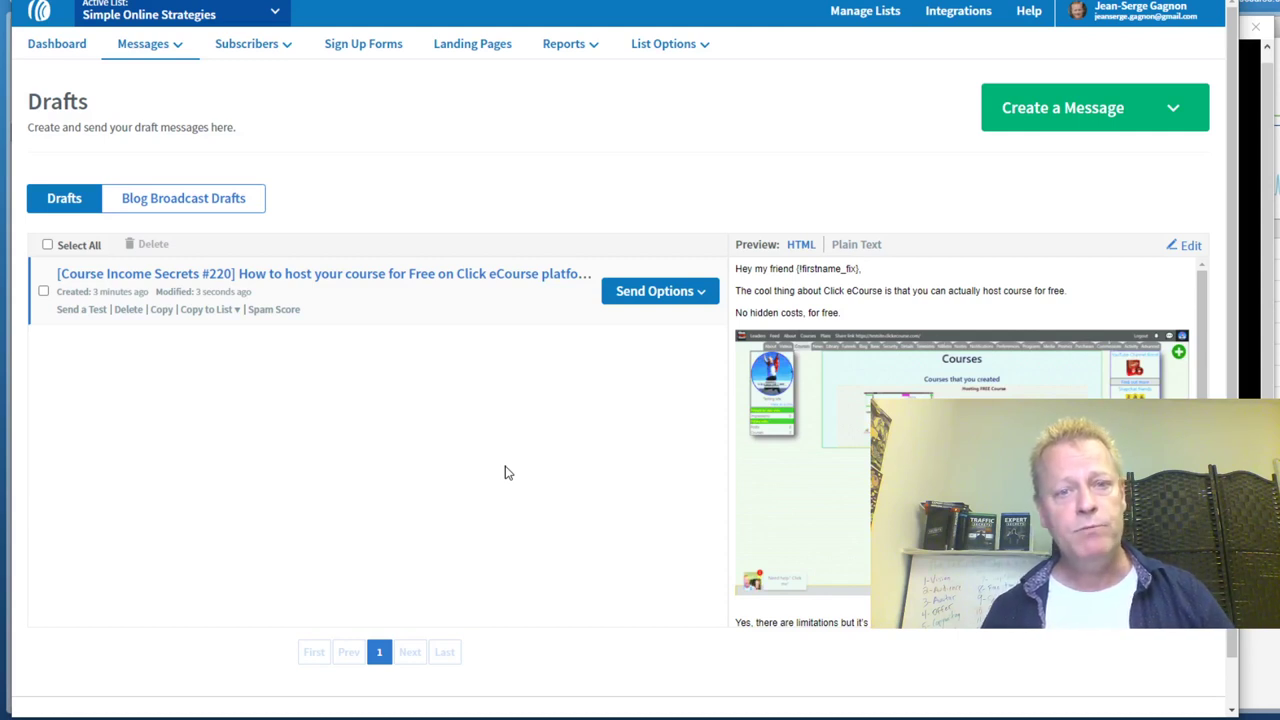
pyautogui.click(702, 291)
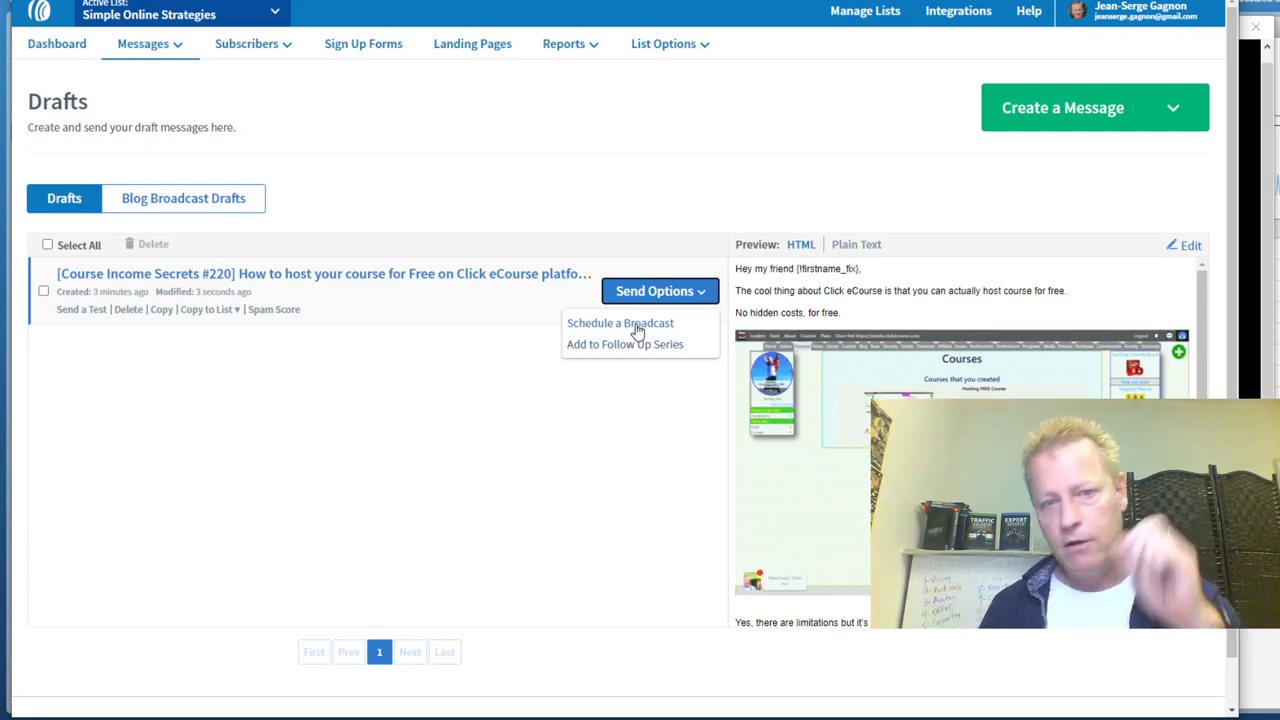
# Schedule the draft as a broadcast shared to the Course Income Secrets Facebook page and Twitter
pyautogui.click(641, 325)
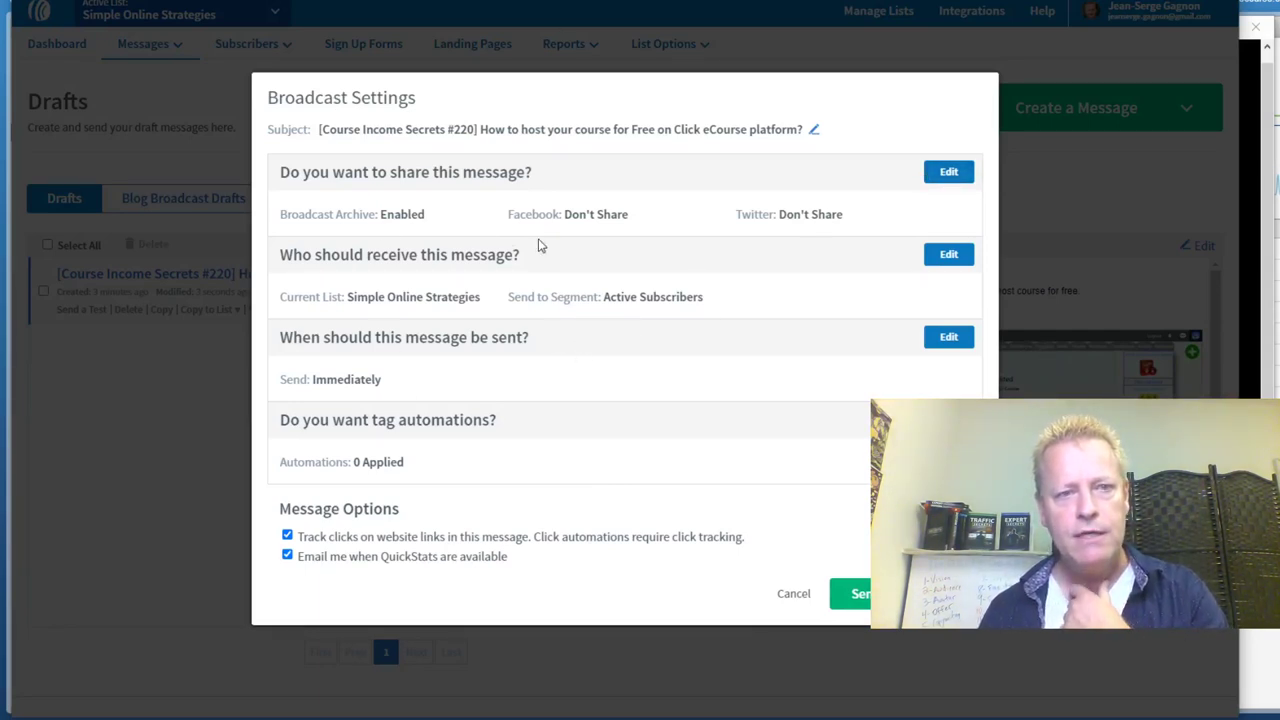
pyautogui.moveTo(301, 172); pyautogui.dragTo(520, 173)
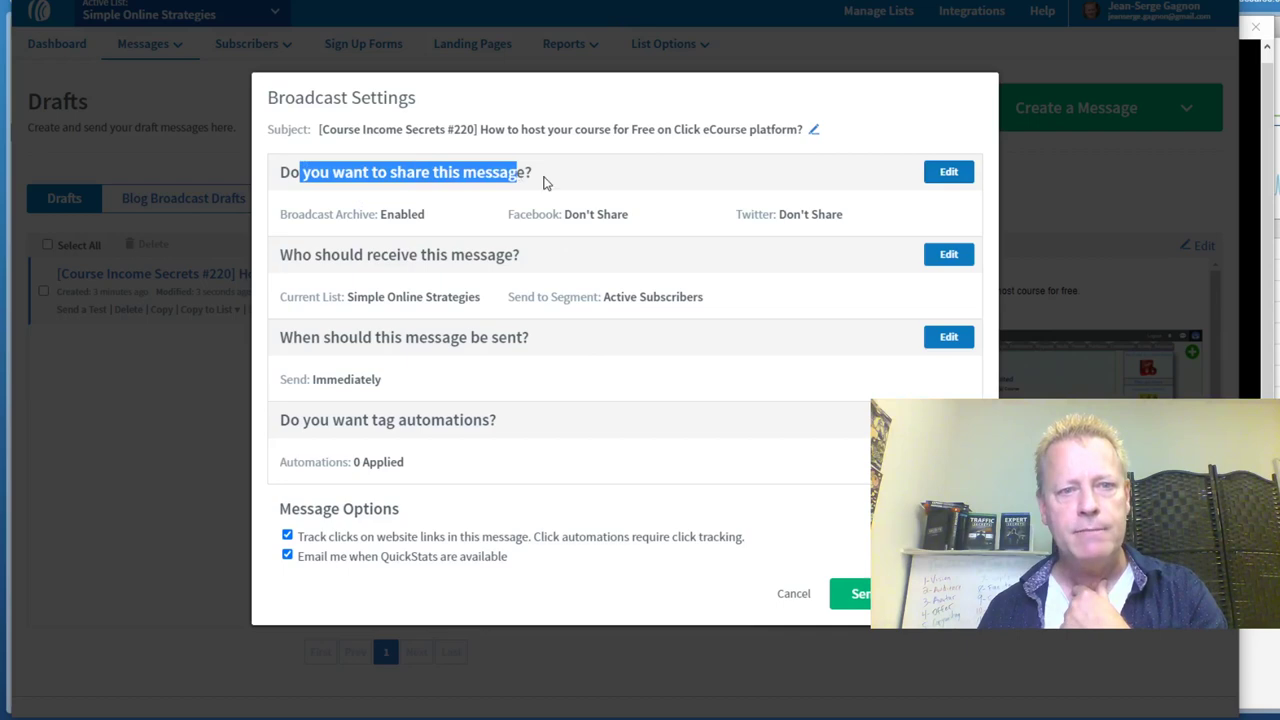
pyautogui.click(545, 183)
pyautogui.click(948, 172)
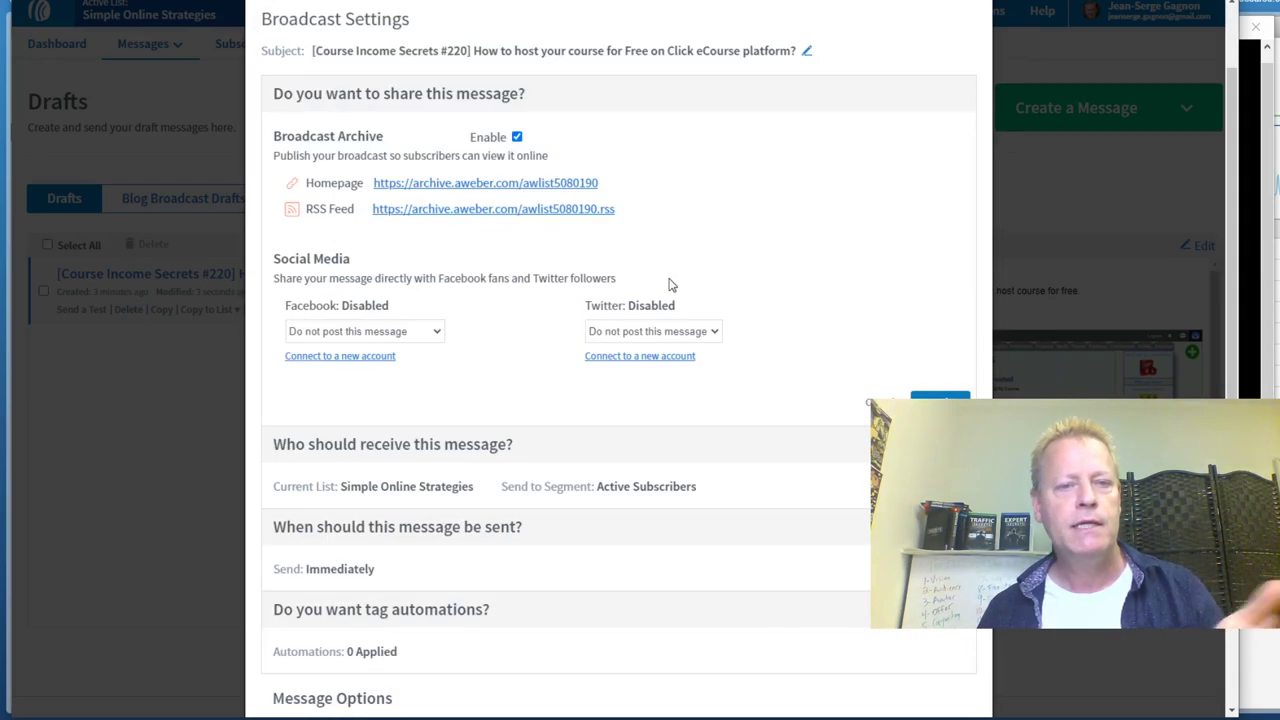
pyautogui.click(423, 334)
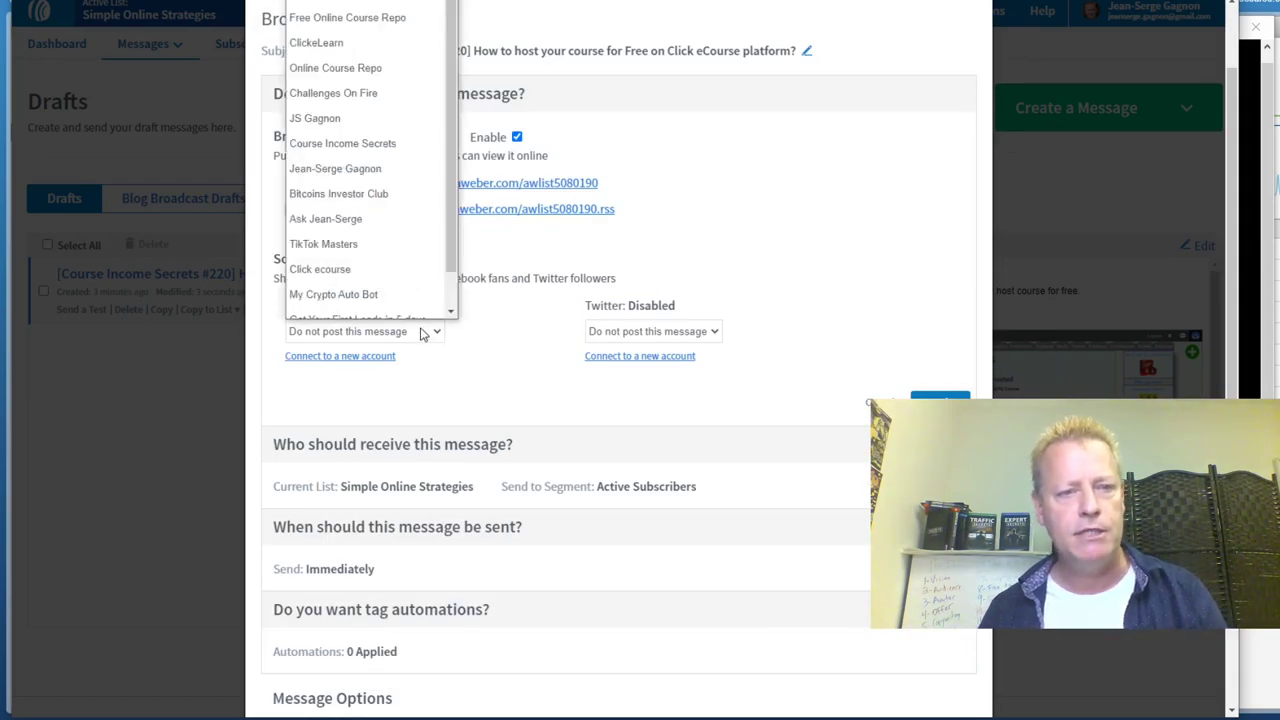
pyautogui.click(340, 143)
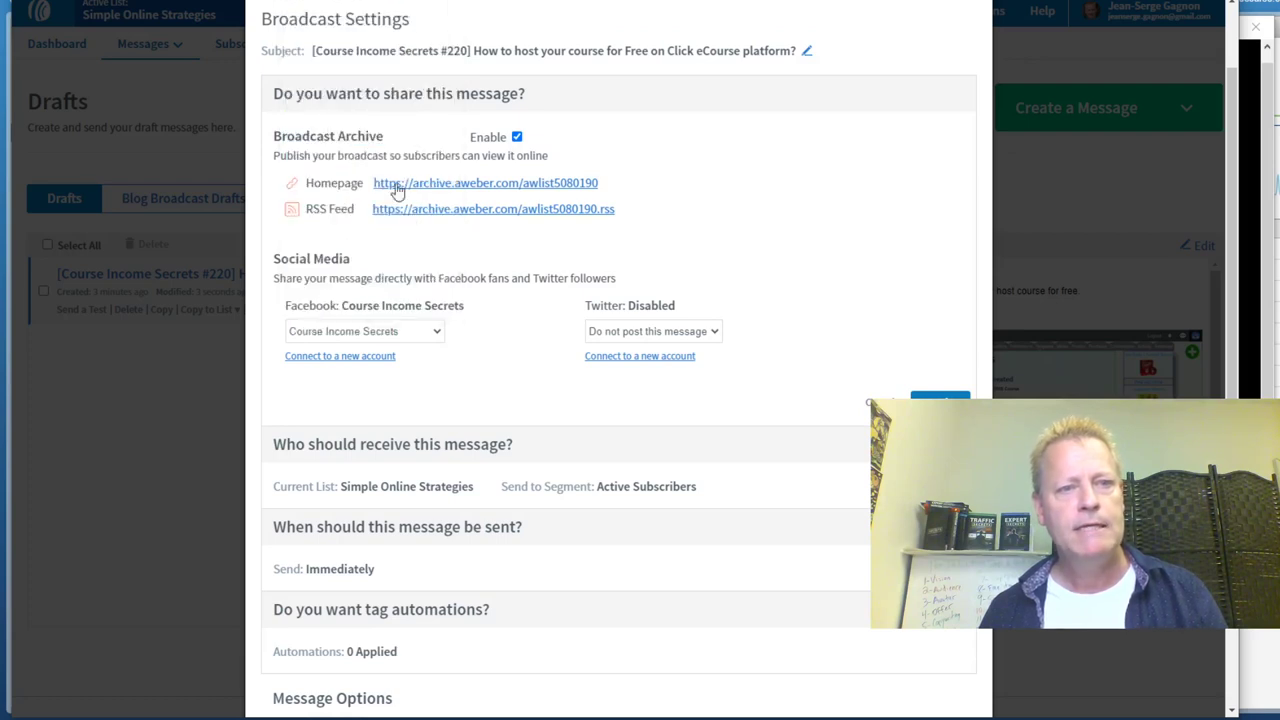
pyautogui.click(631, 340)
pyautogui.click(629, 377)
pyautogui.click(935, 402)
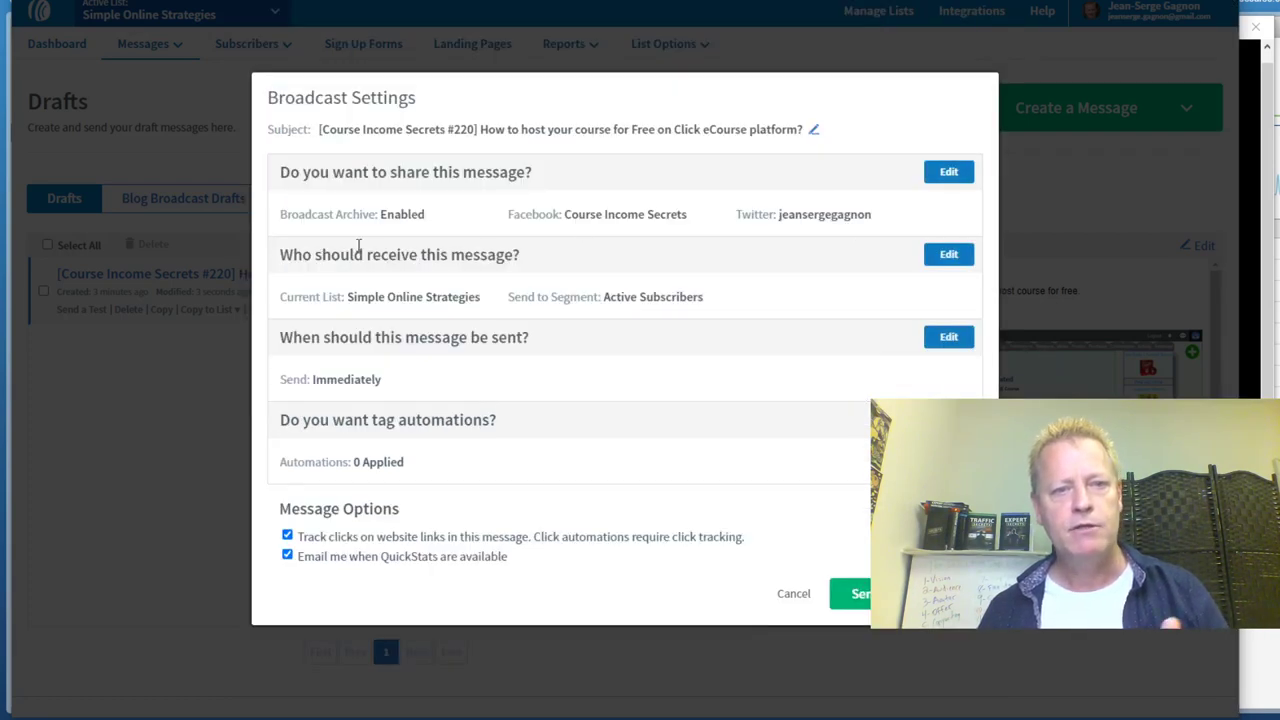
# Set the recipients to all lists, limited to the seinfeld tag segment
pyautogui.moveTo(293, 210); pyautogui.dragTo(437, 218)
pyautogui.moveTo(537, 210); pyautogui.dragTo(754, 210)
pyautogui.click(754, 210)
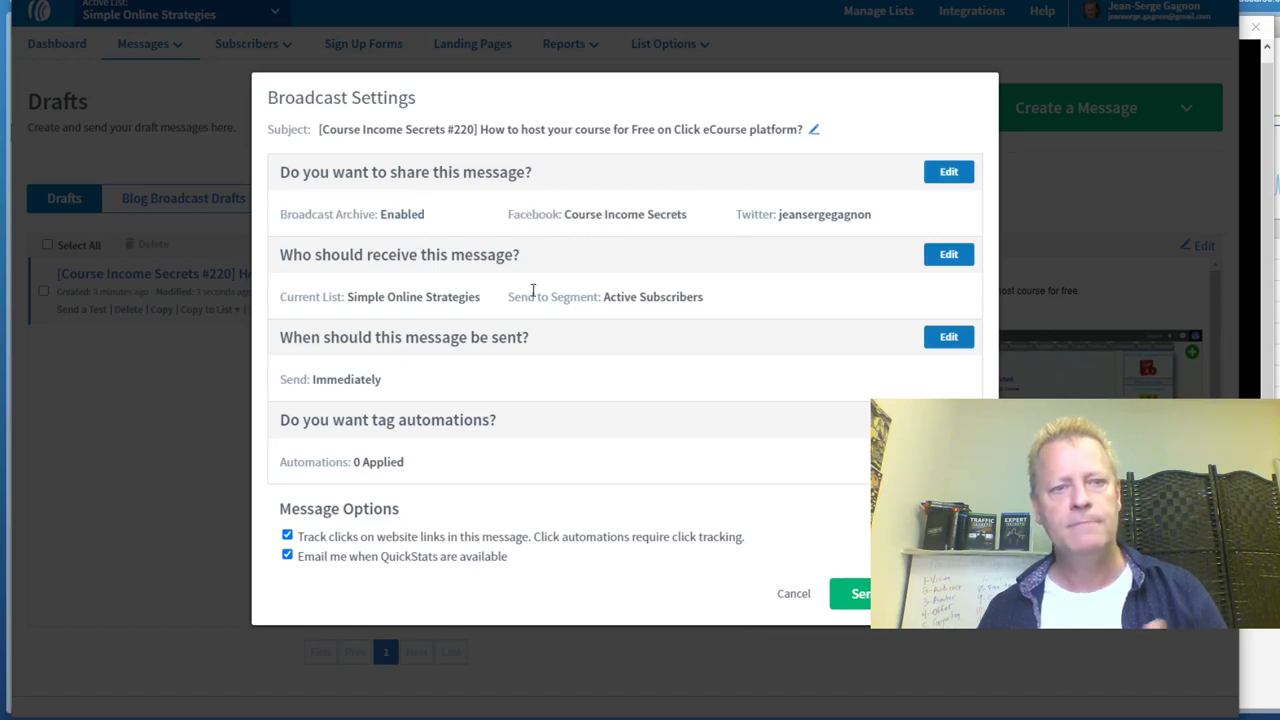
pyautogui.moveTo(331, 255); pyautogui.dragTo(560, 251)
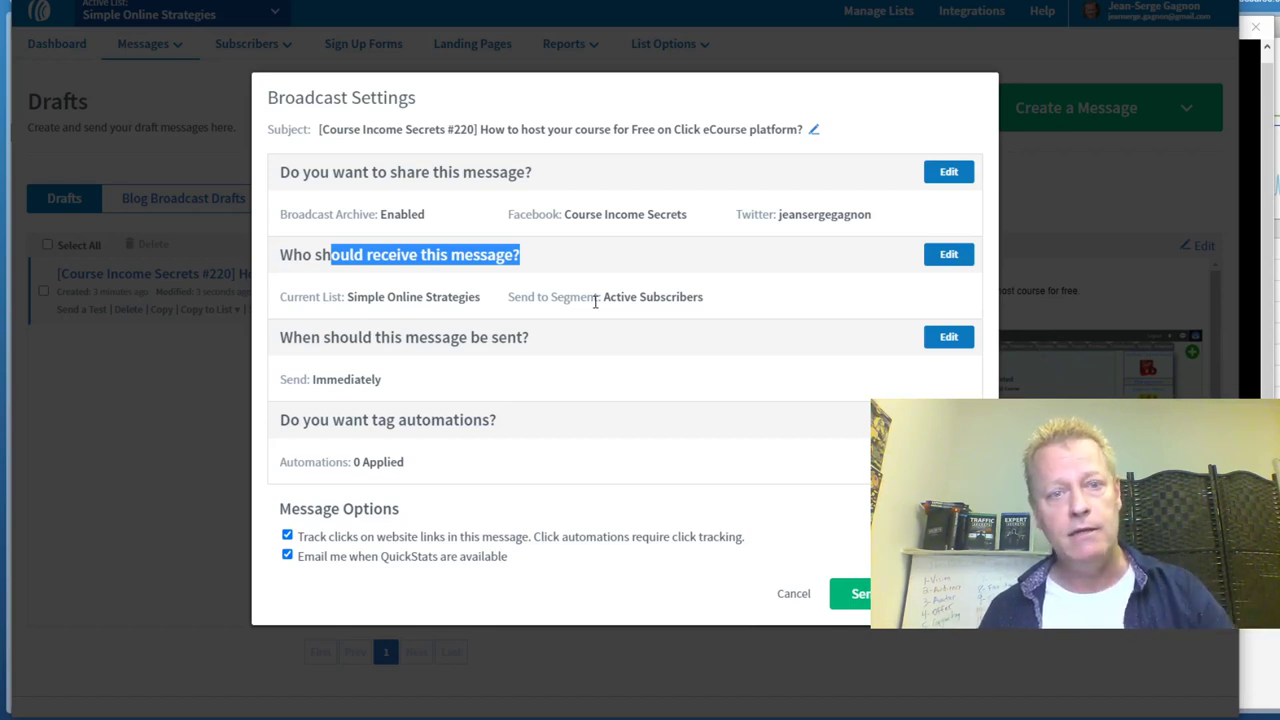
pyautogui.click(949, 255)
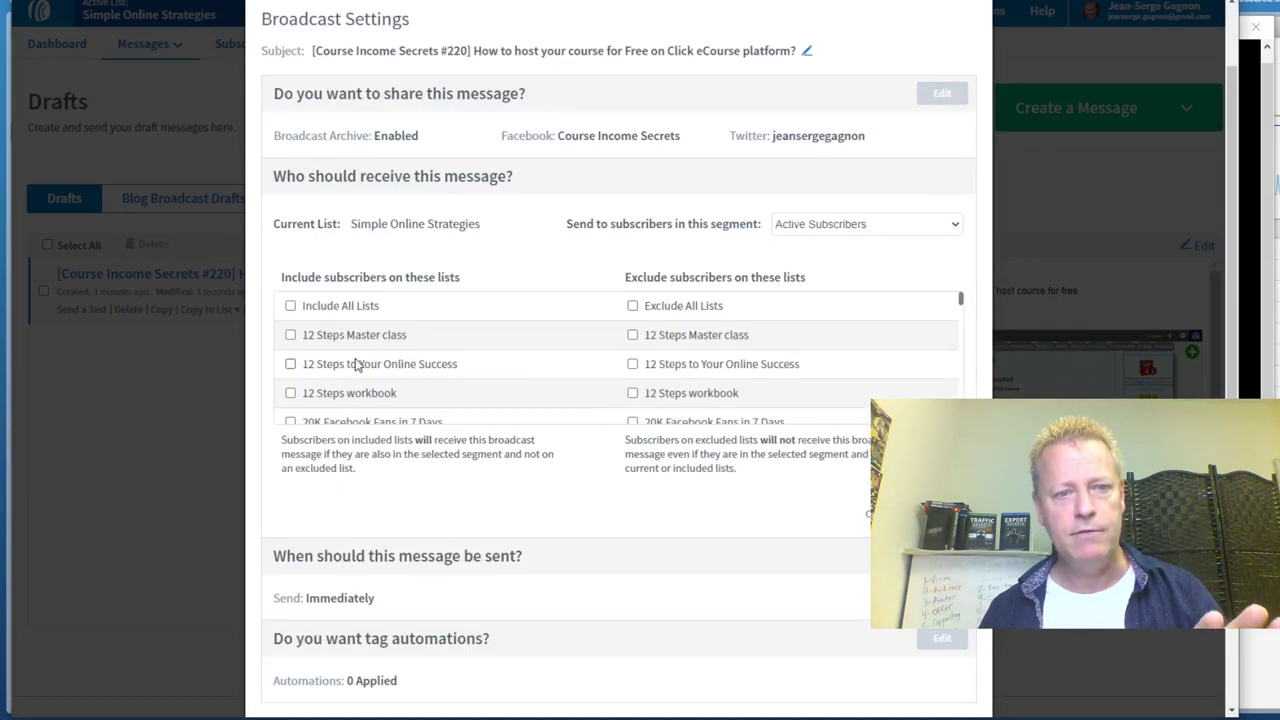
pyautogui.scroll(-5, 386, 330)
pyautogui.scroll(5, 386, 330)
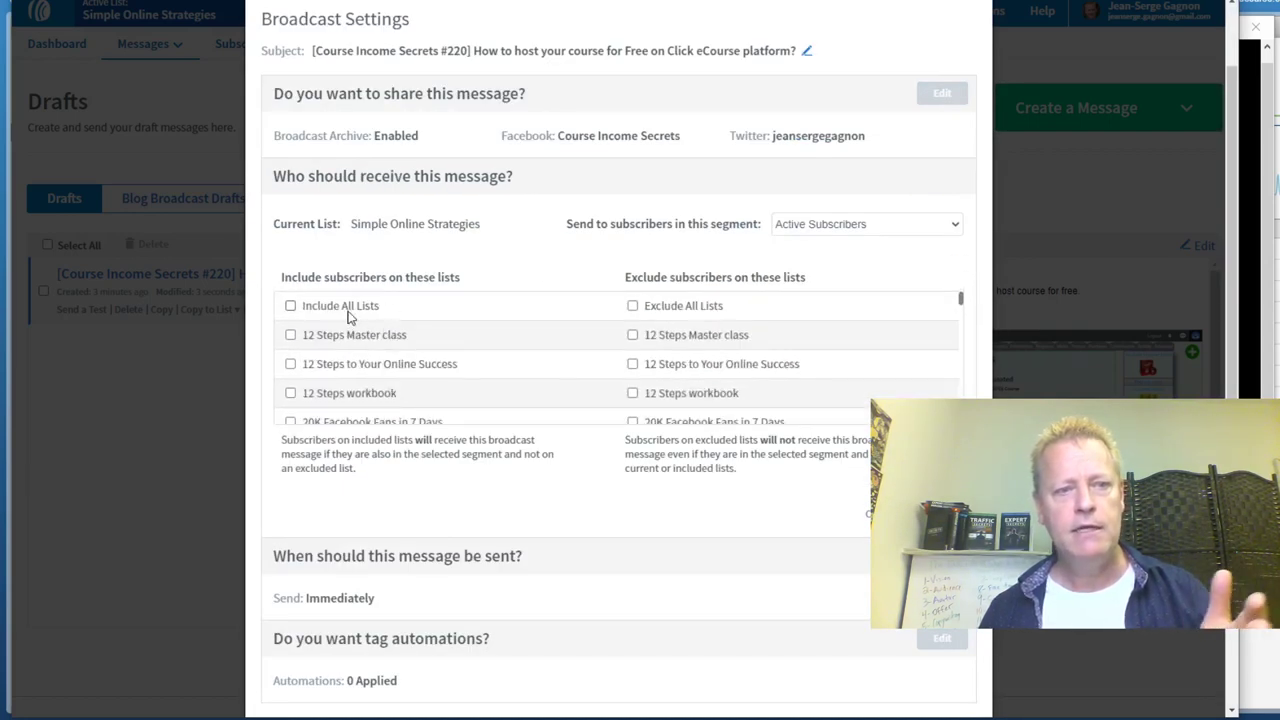
pyautogui.click(290, 307)
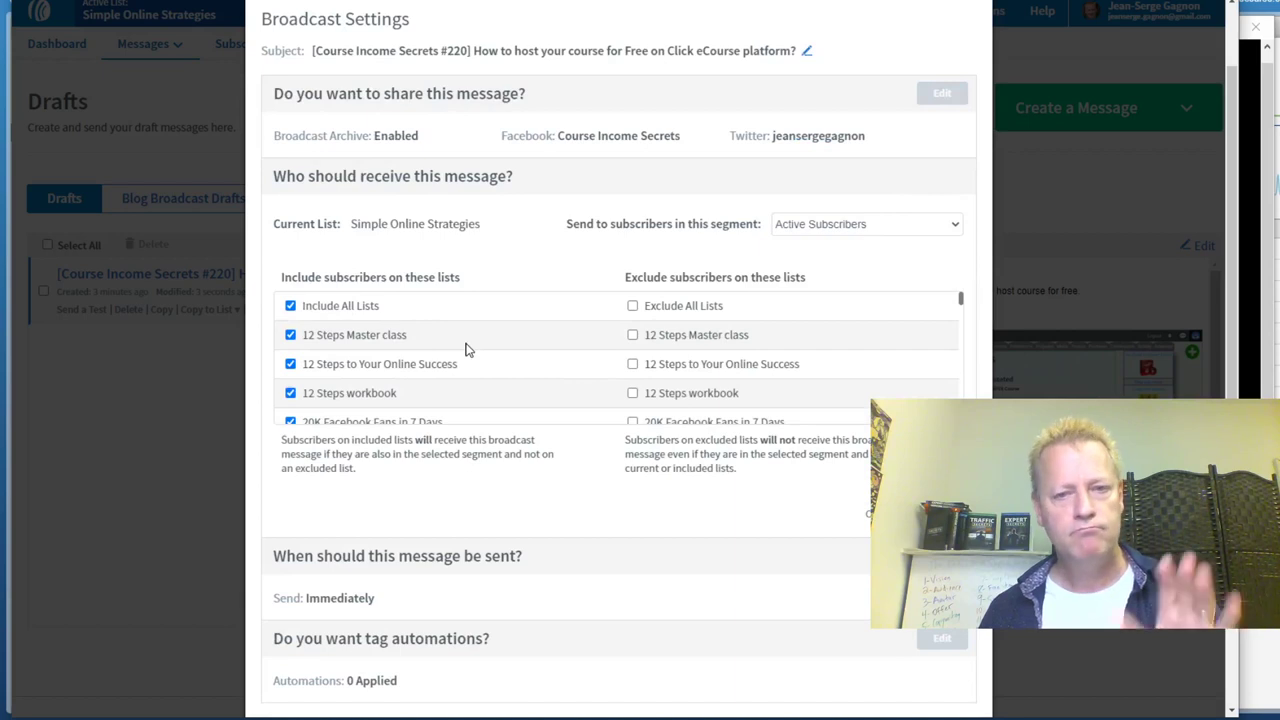
pyautogui.click(843, 229)
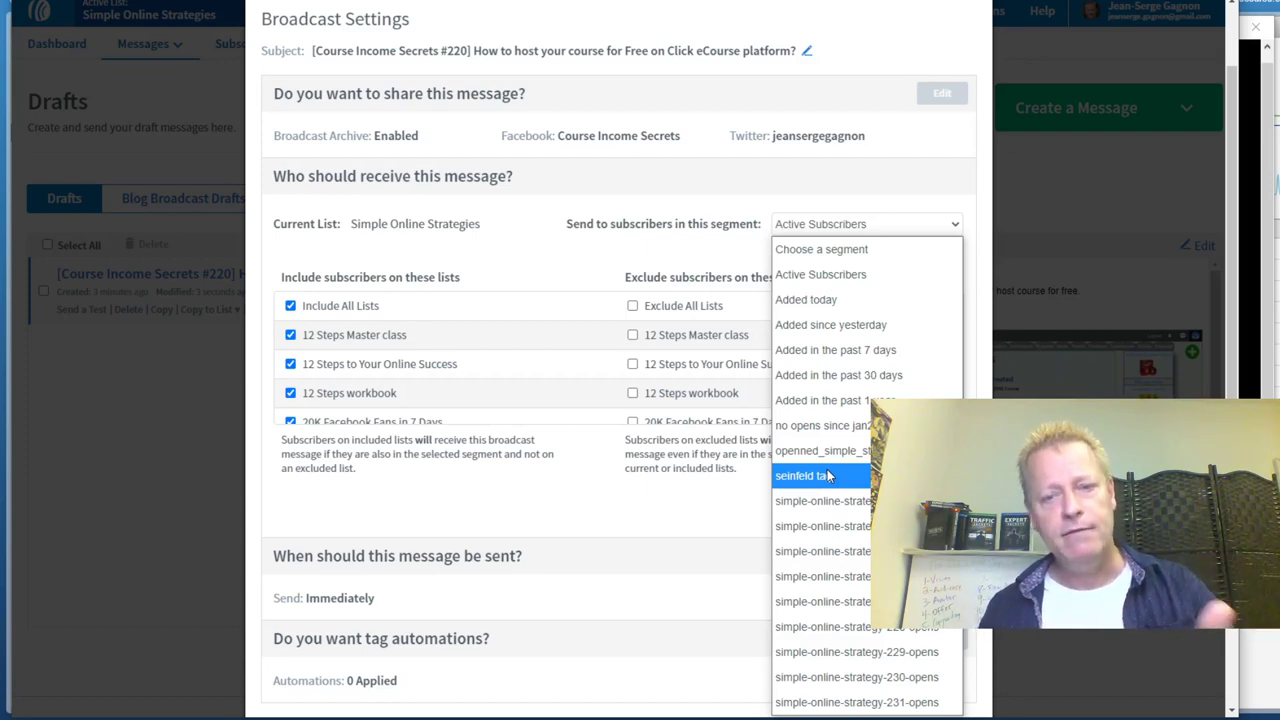
pyautogui.click(836, 477)
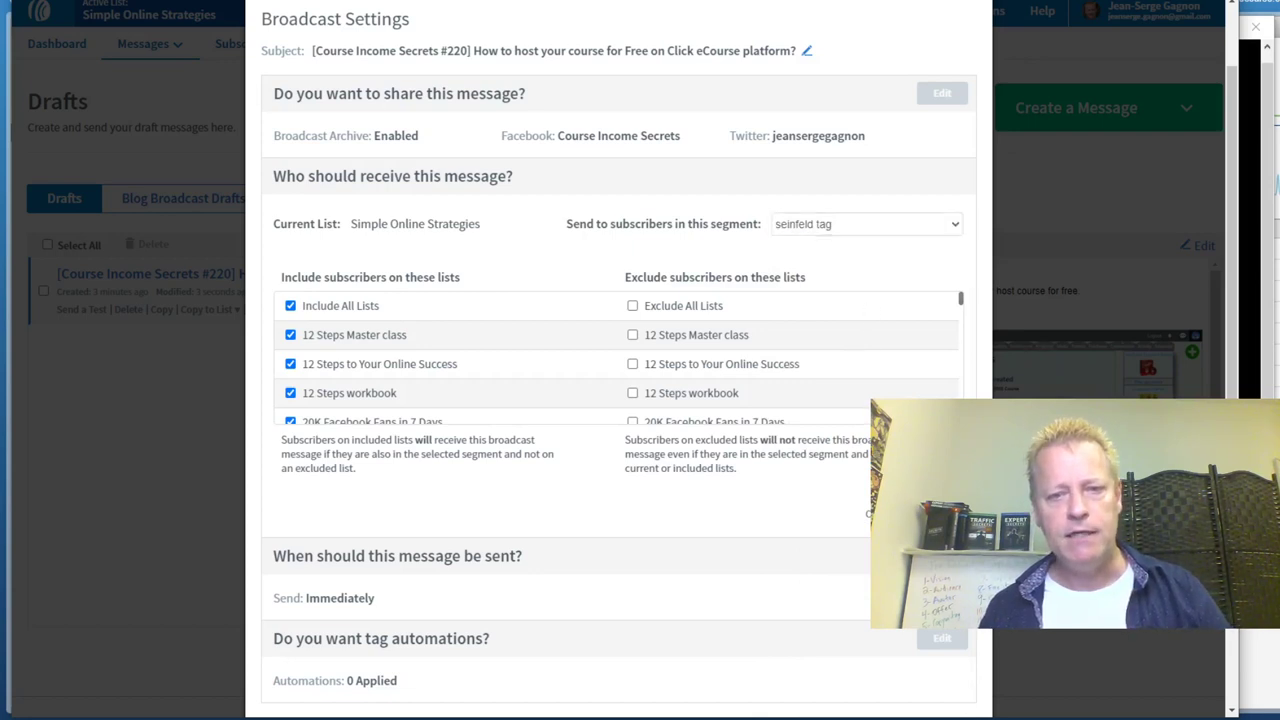
pyautogui.click(866, 513)
pyautogui.moveTo(345, 343); pyautogui.dragTo(280, 338)
pyautogui.click(546, 334)
pyautogui.moveTo(546, 334); pyautogui.dragTo(282, 362)
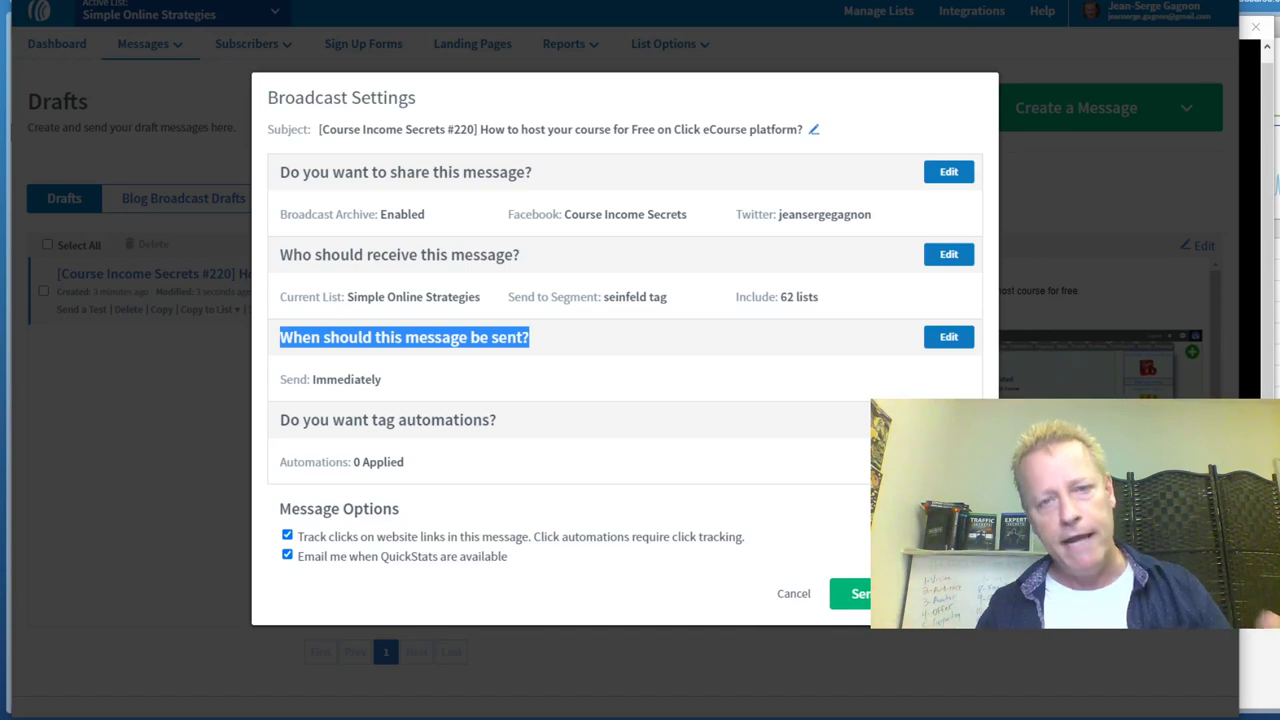
# Set the send time to Friday, September 18, 7:30 AM Eastern Time and apply it
pyautogui.click(945, 337)
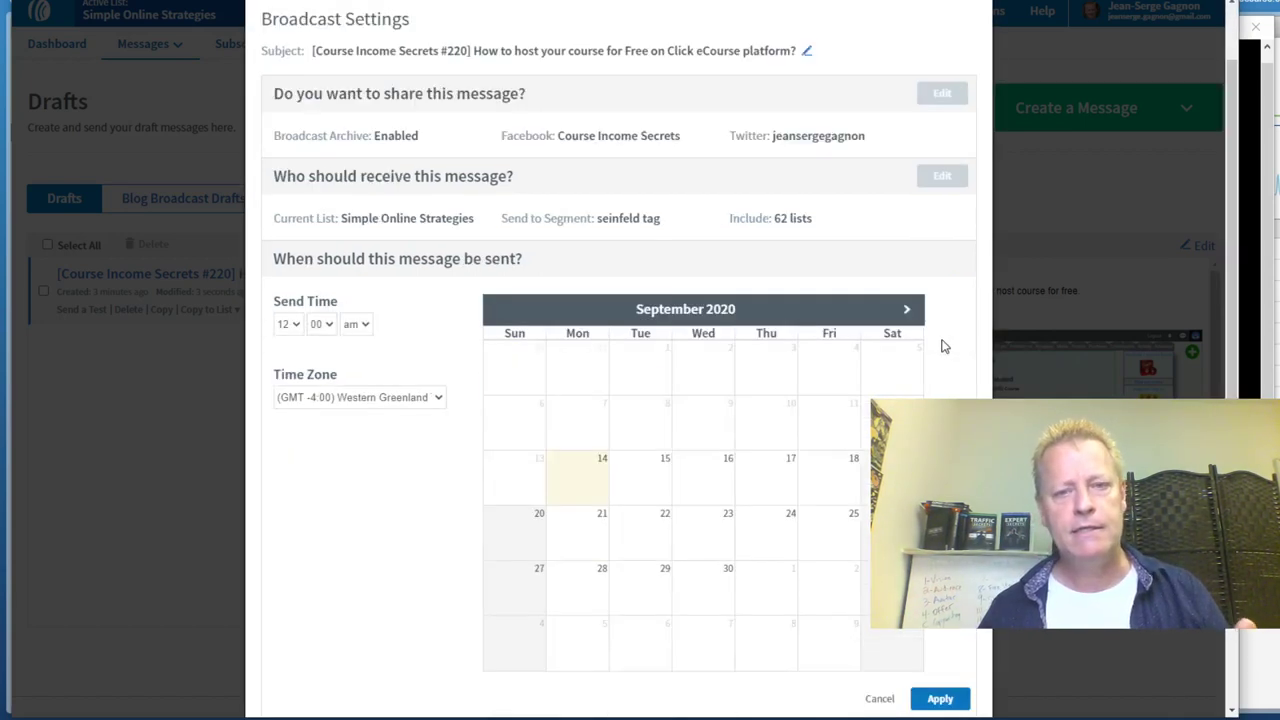
pyautogui.click(820, 505)
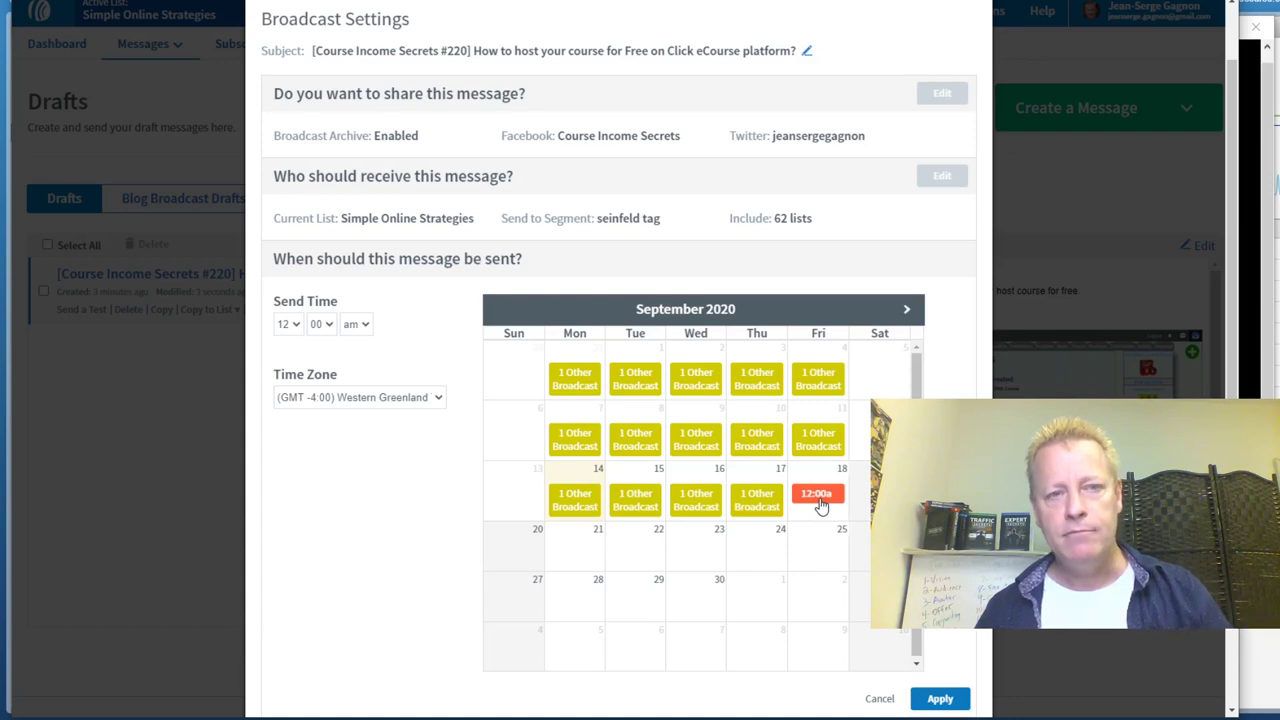
pyautogui.click(288, 324)
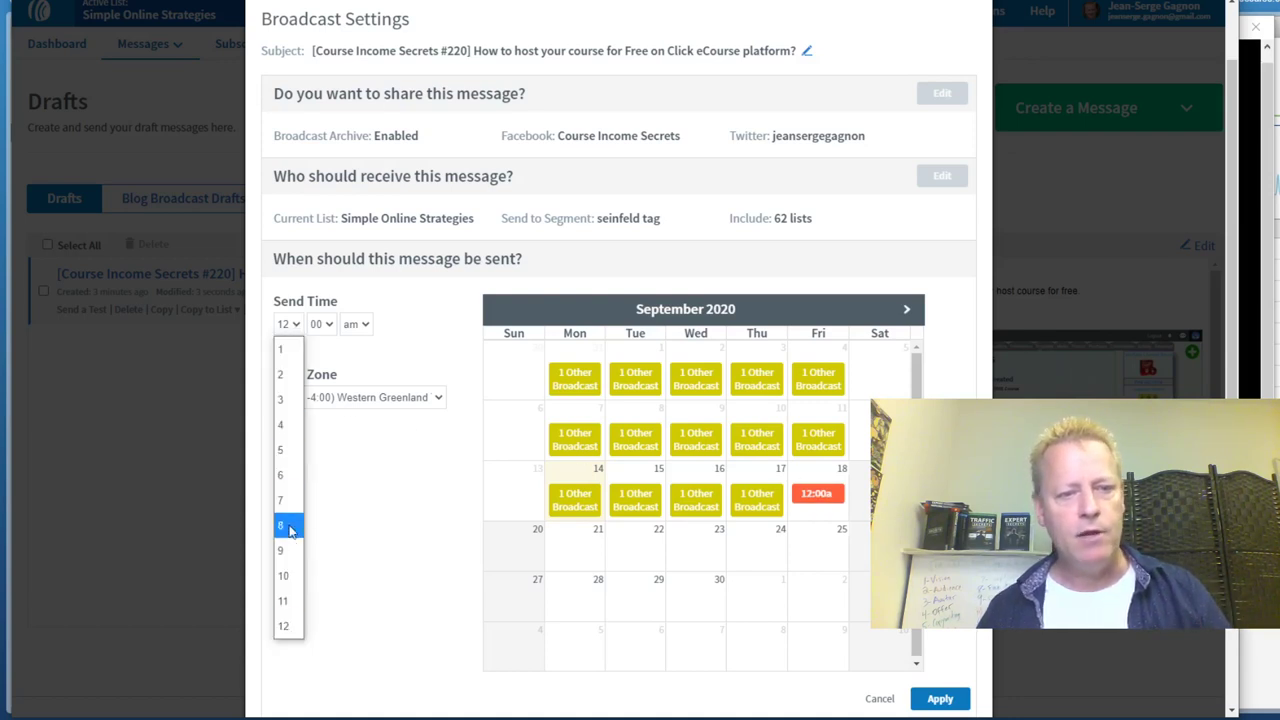
pyautogui.click(287, 500)
pyautogui.click(328, 325)
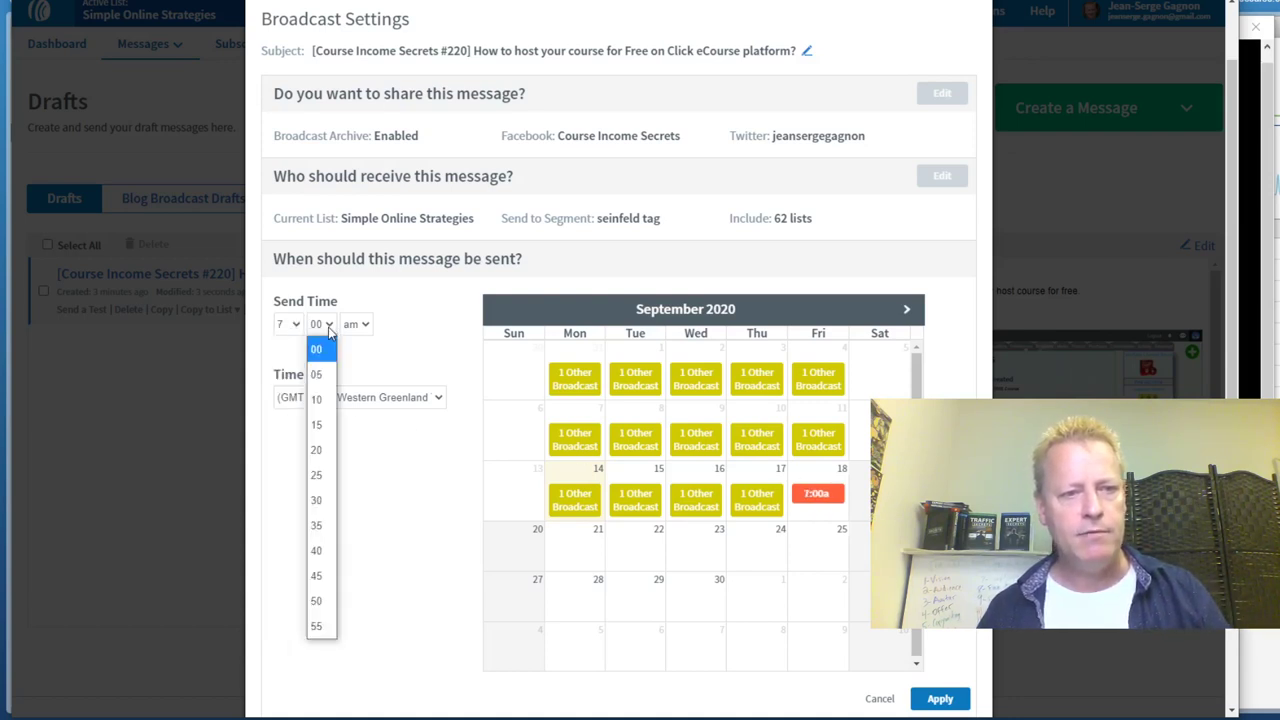
pyautogui.click(320, 500)
pyautogui.click(372, 402)
pyautogui.scroll(-5, 414, 314)
pyautogui.click(358, 210)
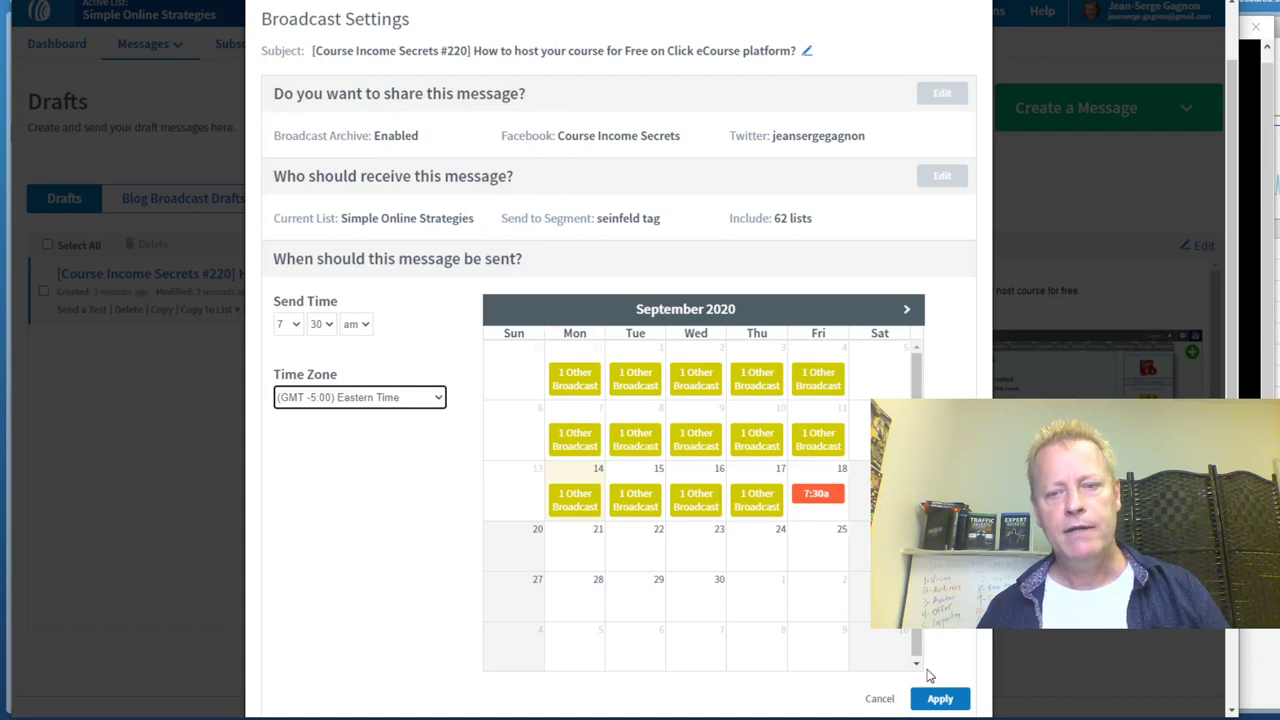
pyautogui.click(944, 698)
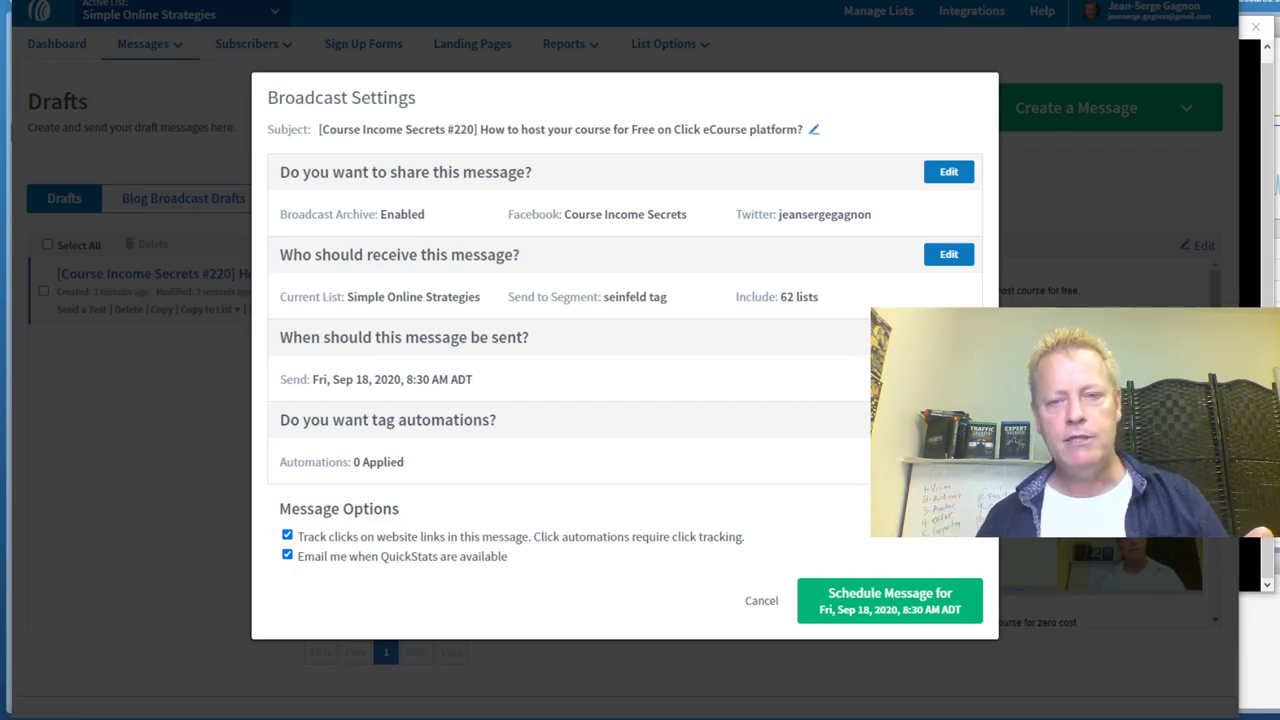
# Apply tag automations openned_email for opens, clicked_video for video clicks, and clicked_clickecourse for clickecourse.com clicks
pyautogui.click(948, 420)
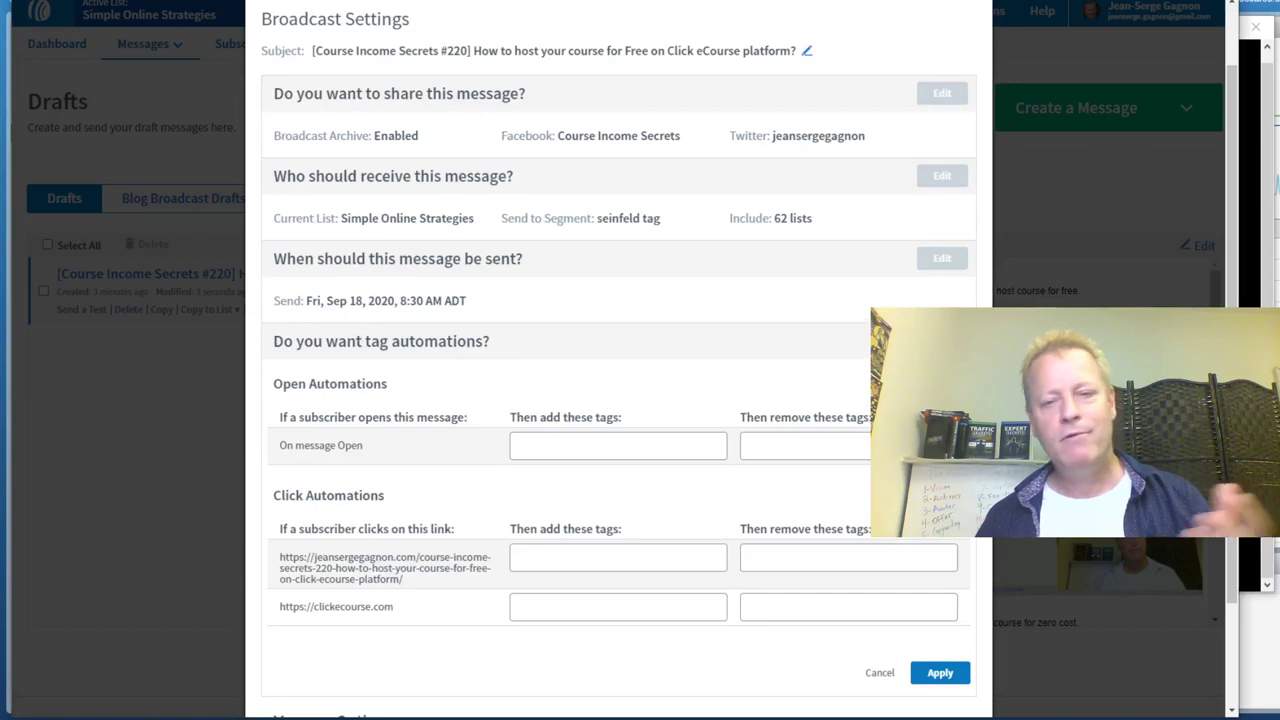
pyautogui.click(582, 445)
pyautogui.write('op')
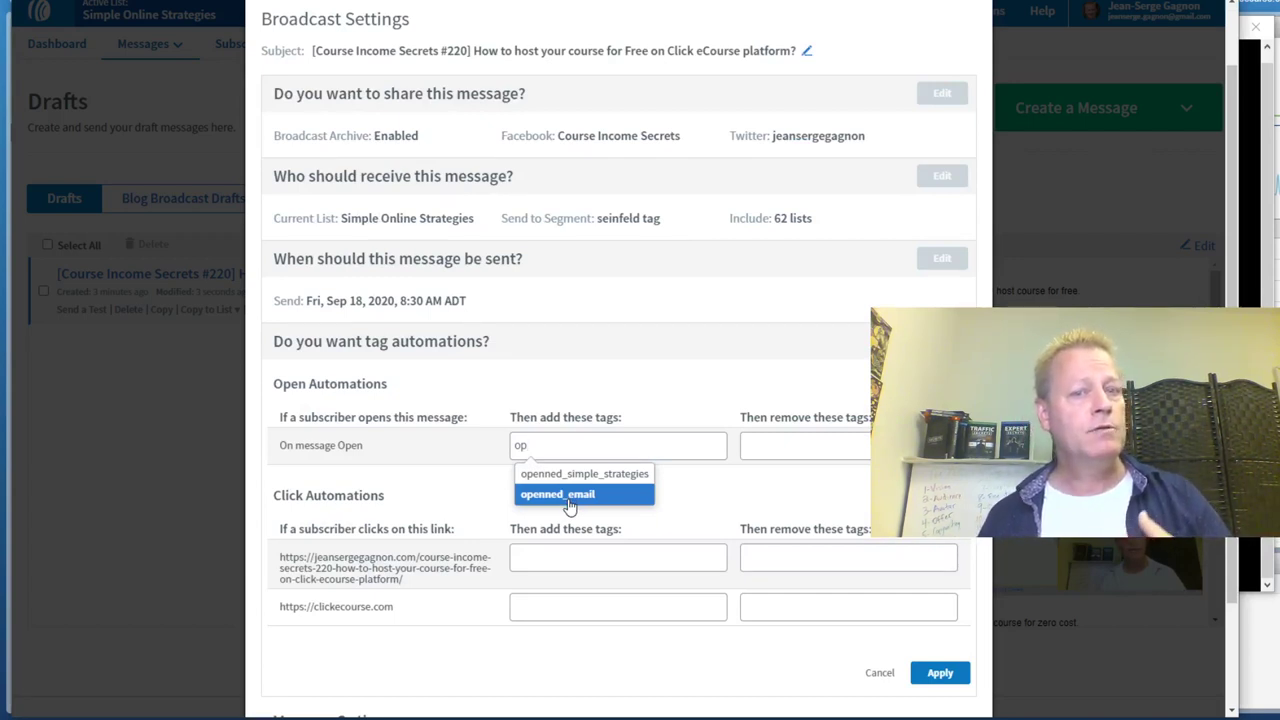
pyautogui.click(568, 495)
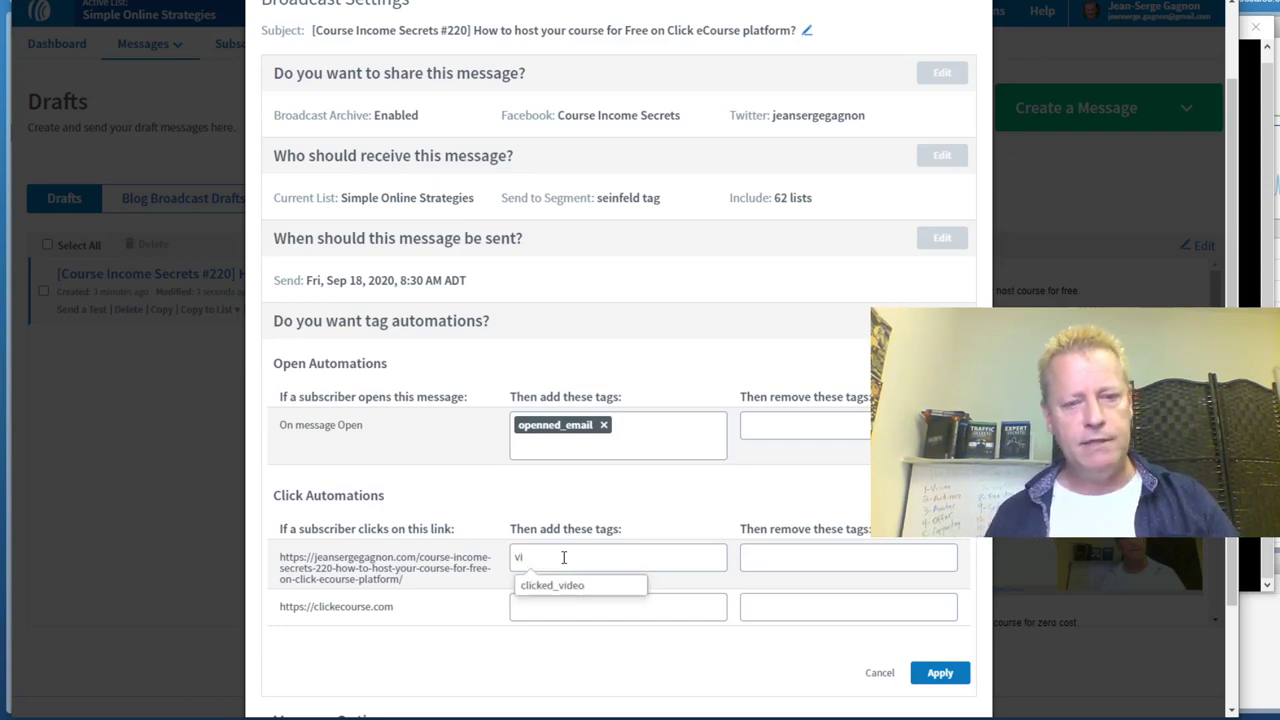
pyautogui.click(566, 586)
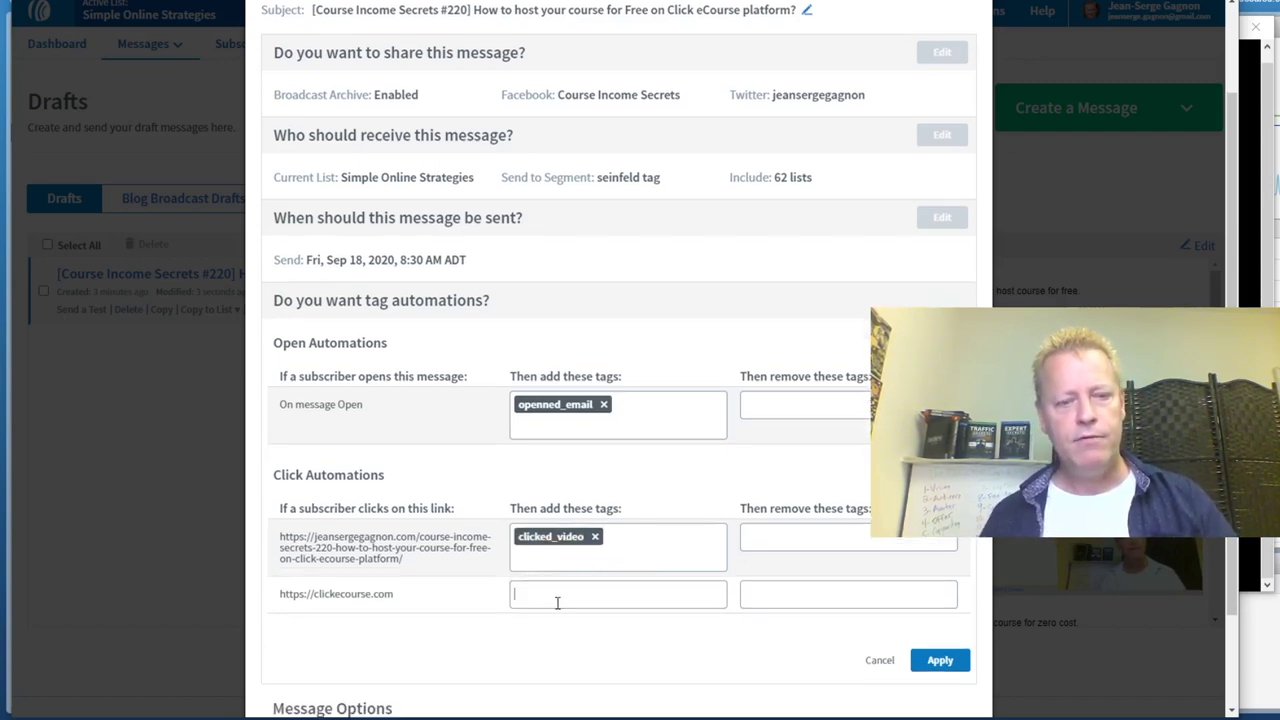
pyautogui.click(557, 602)
pyautogui.write('clicke')
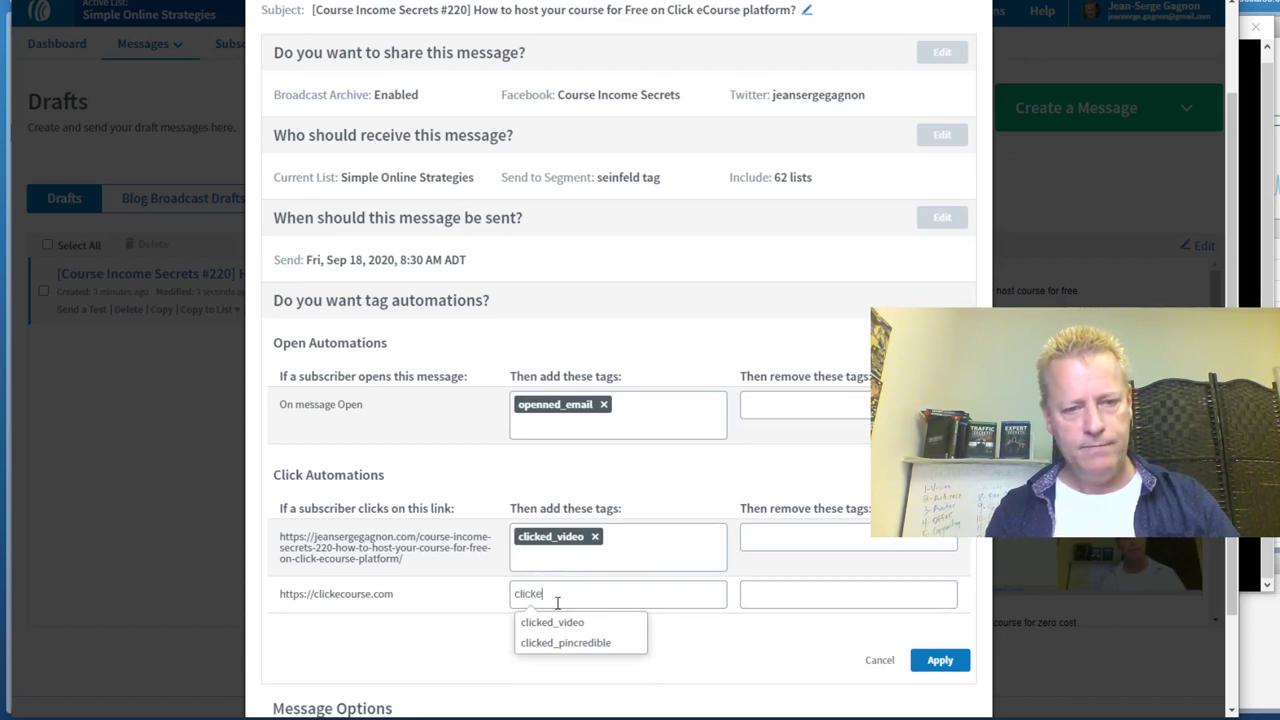
pyautogui.write('d_clic')
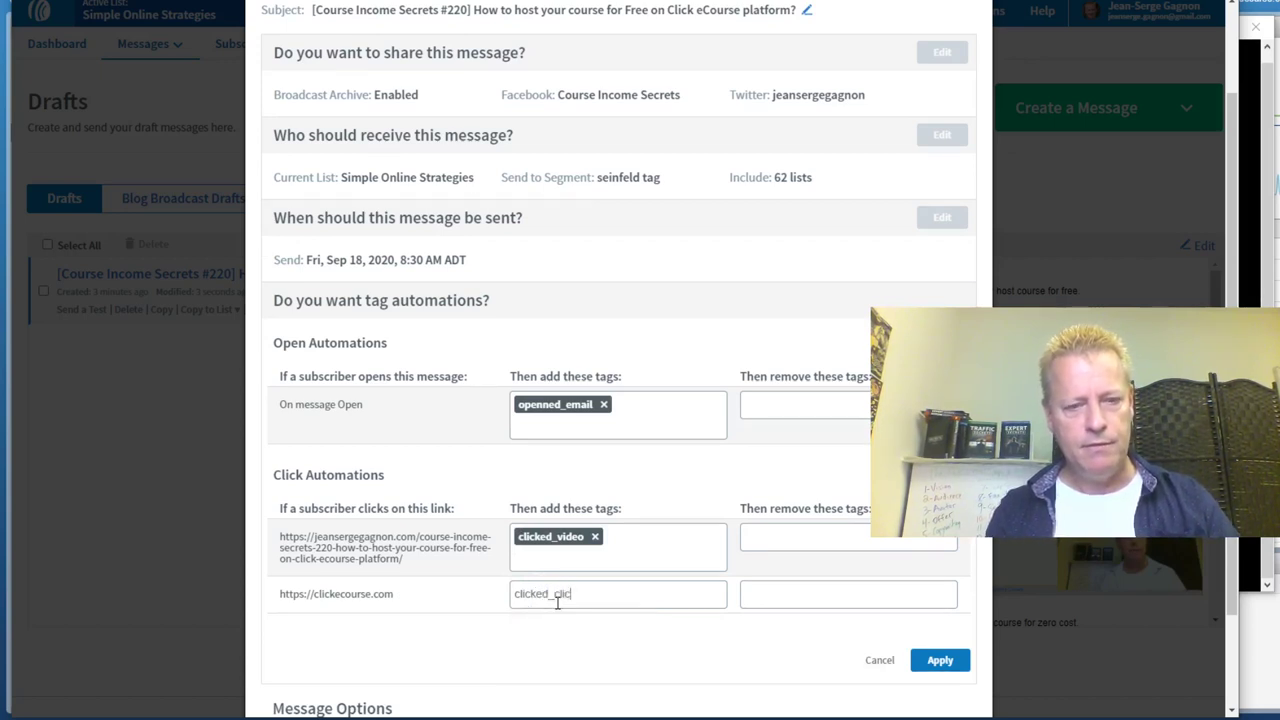
pyautogui.write('kecourse')
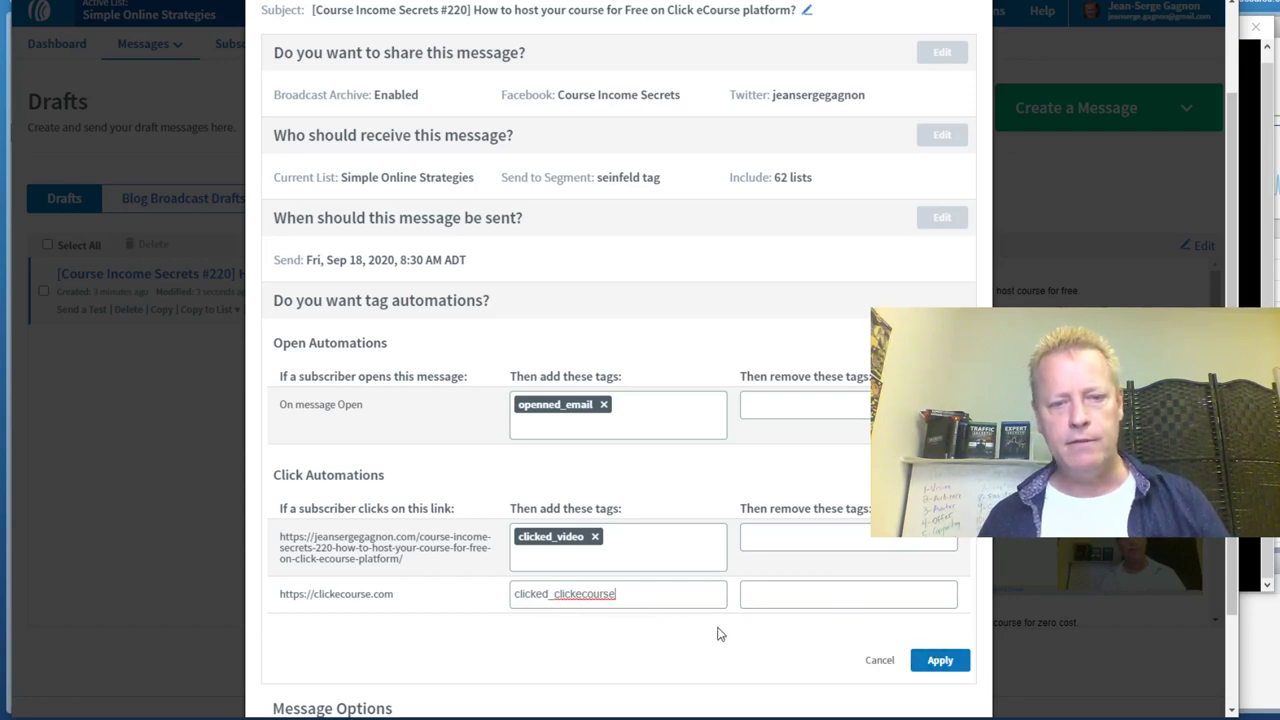
pyautogui.press('Return')
pyautogui.click(939, 662)
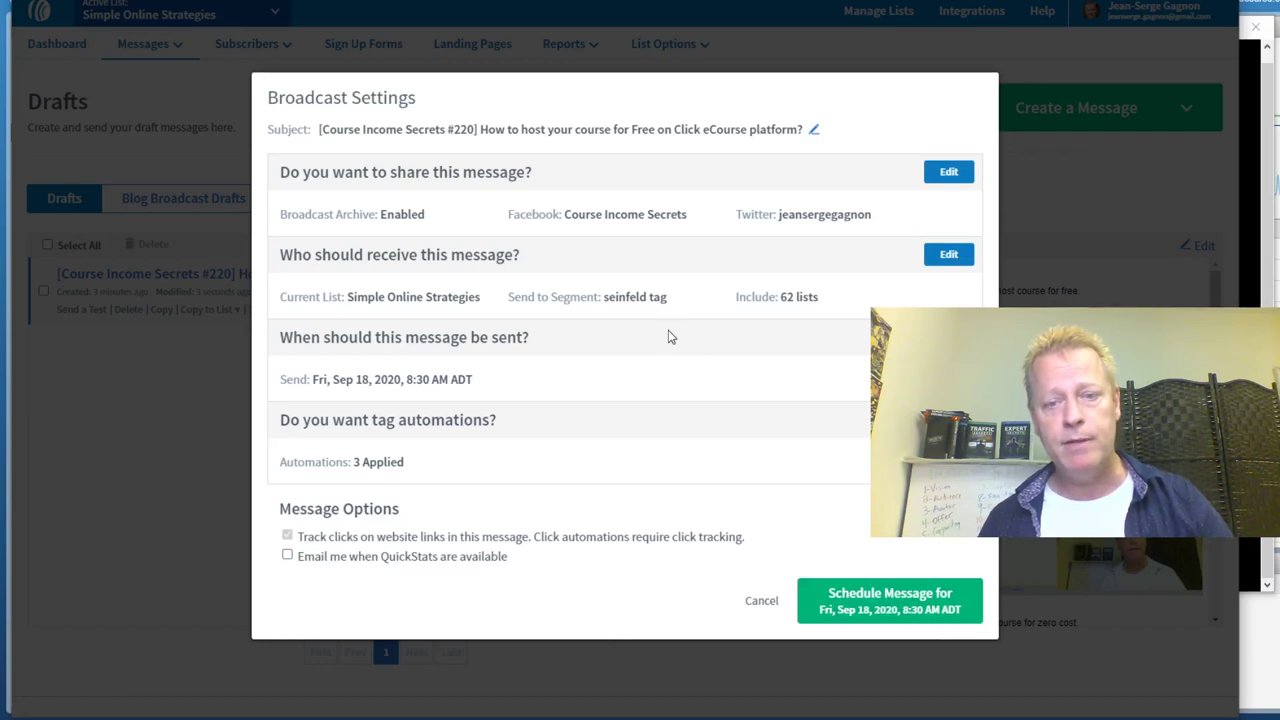
# Schedule the #220 broadcast for its set time, Fri, Sep 18, 2020, 8:30 AM ADT
pyautogui.click(883, 605)
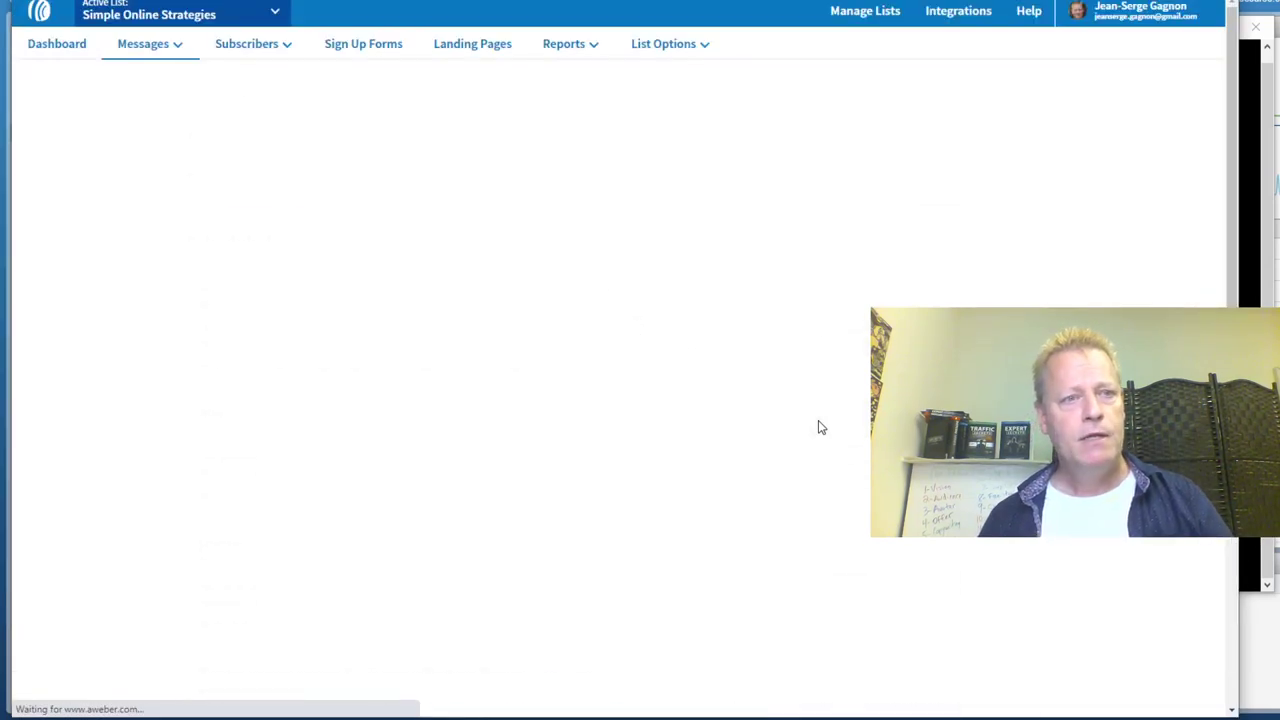
pyautogui.scroll(-5, 425, 372)
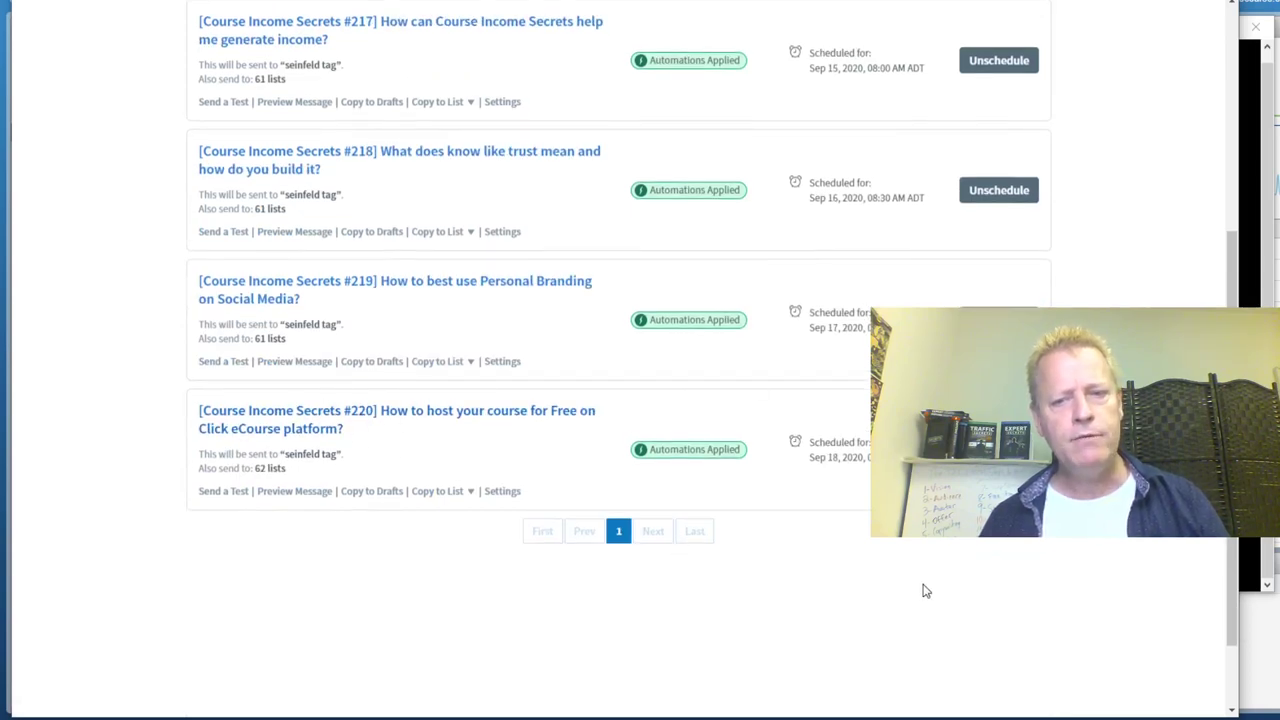
pyautogui.scroll(5, 922, 590)
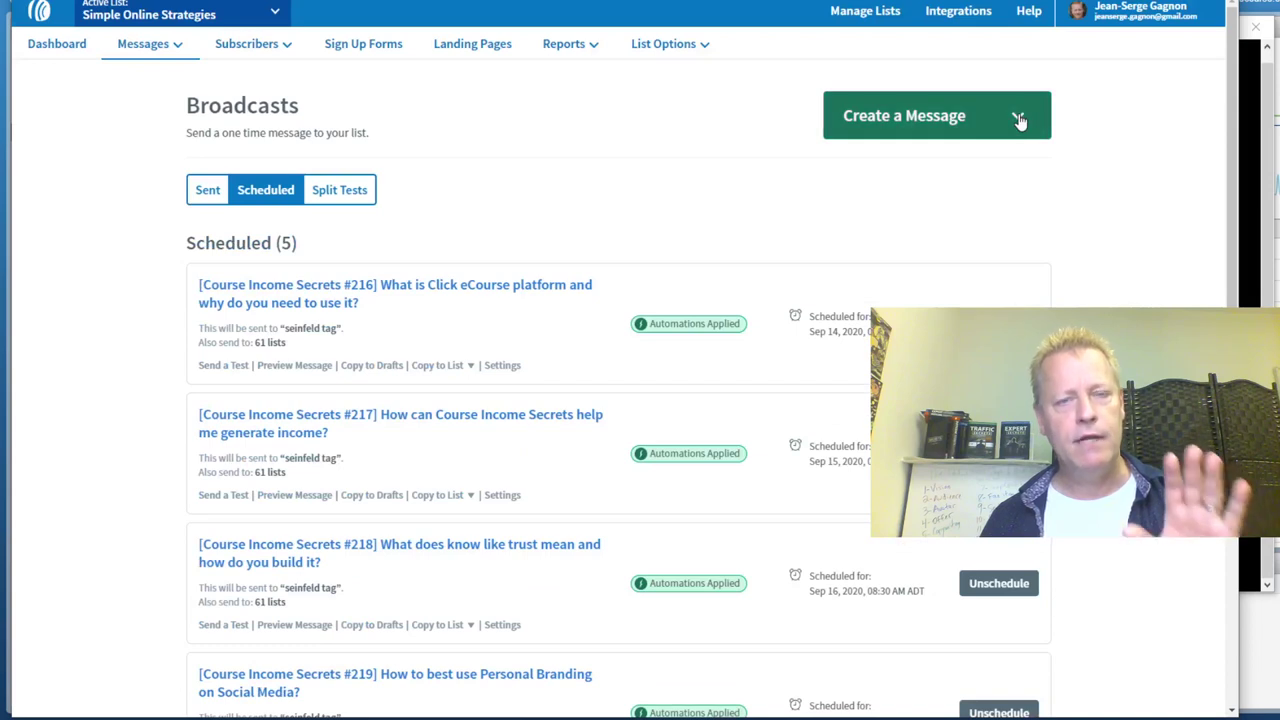
# Start a new message with the Drag & Drop Email Builder
pyautogui.click(1020, 118)
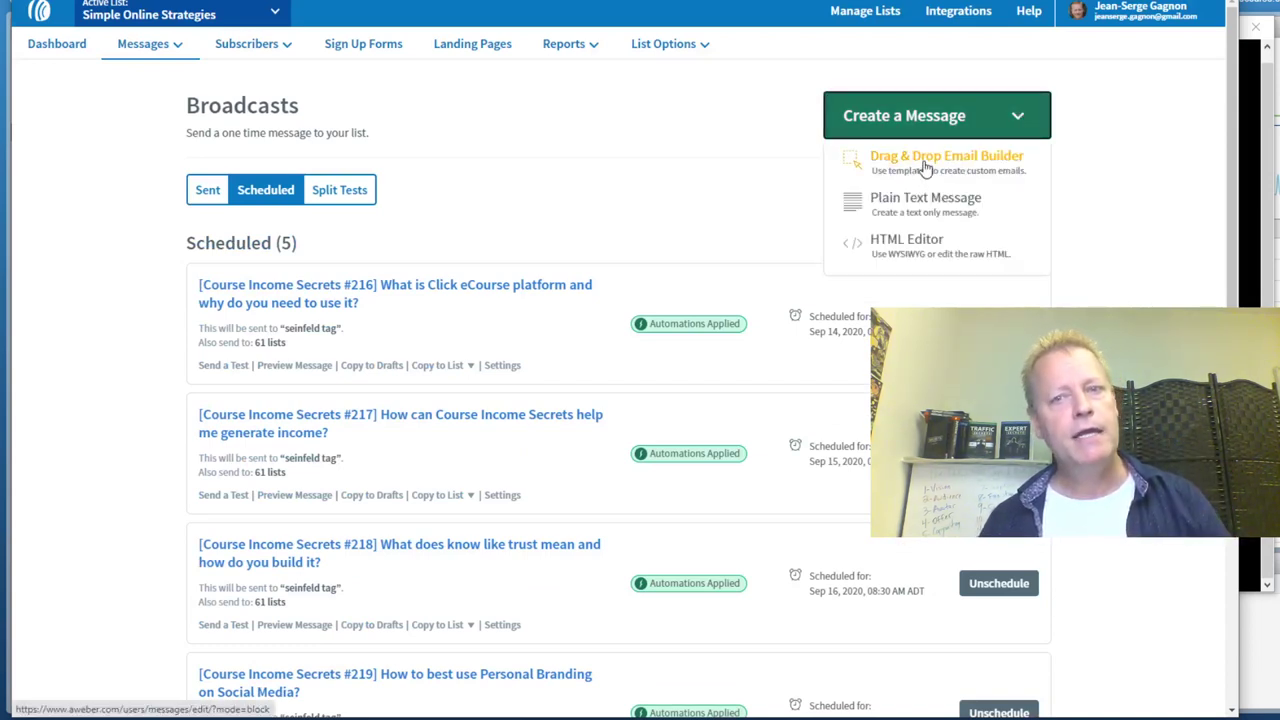
pyautogui.click(925, 168)
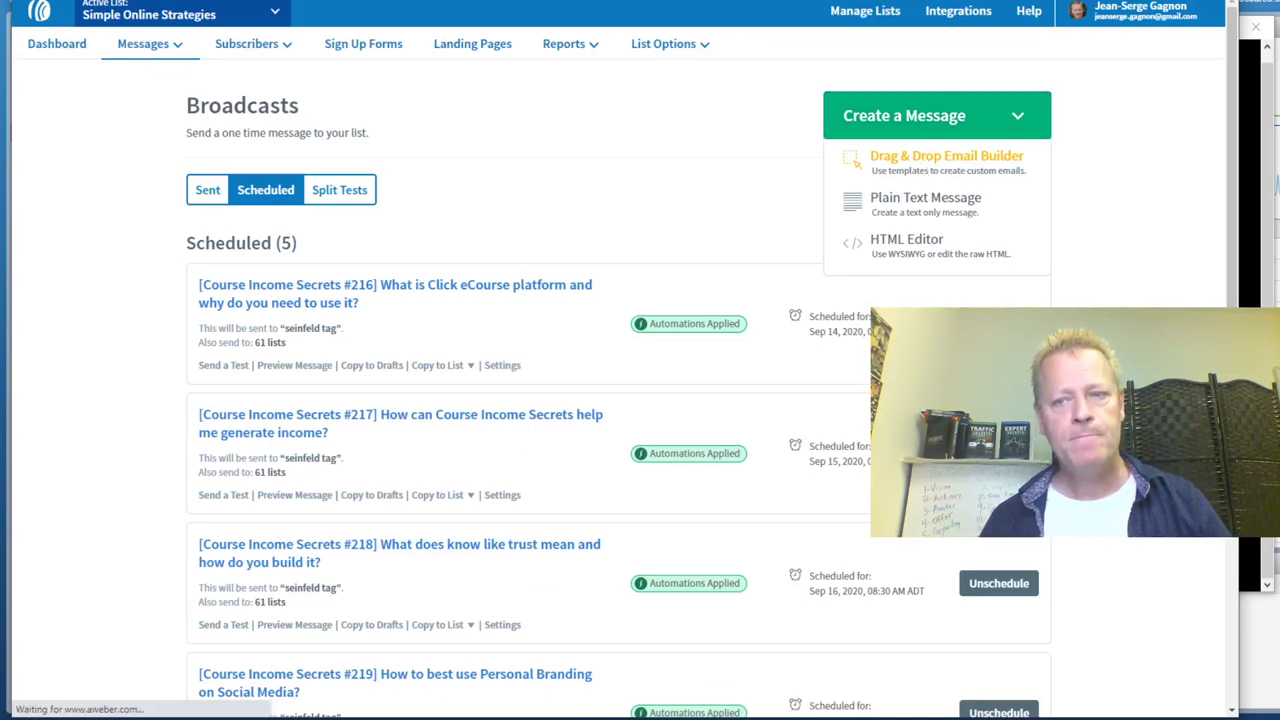
pyautogui.hotkey('alt', 'Tab')
# In Git Bash, go to the 2020-0*-221 folder, print aweber.txt, and copy its subject line
pyautogui.write('cd ')
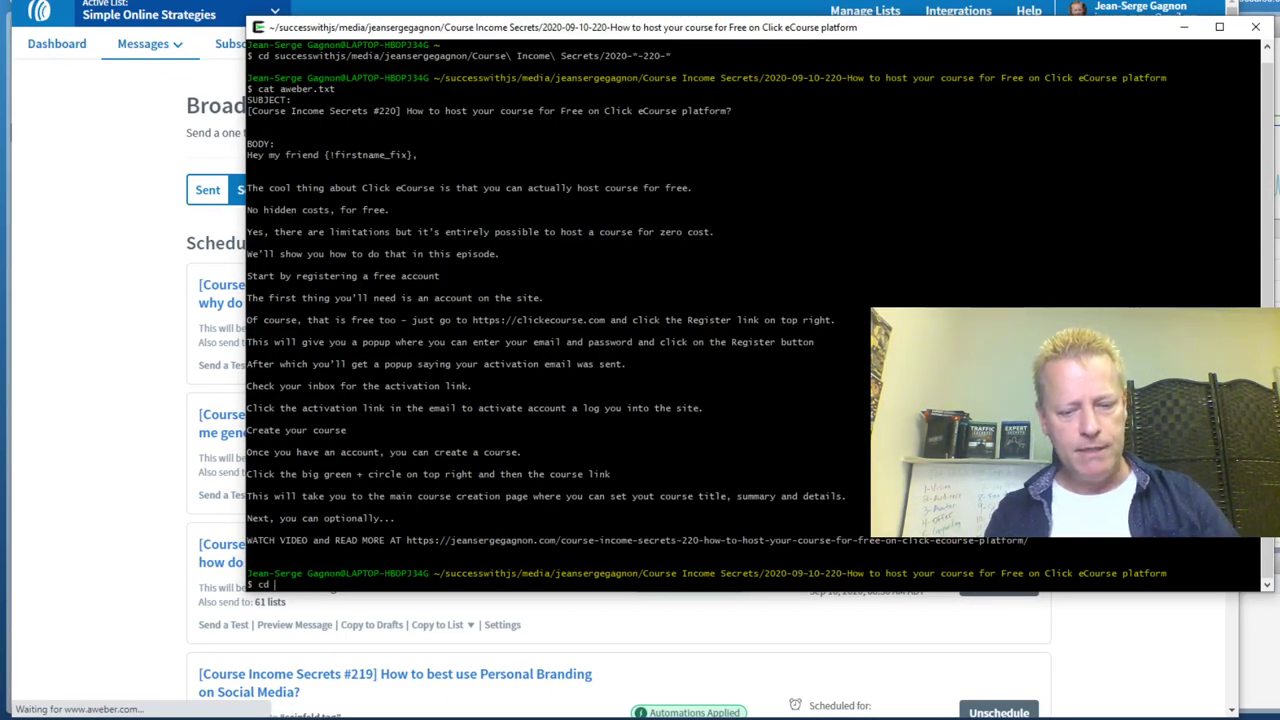
pyautogui.write('../')
pyautogui.write('2020-0')
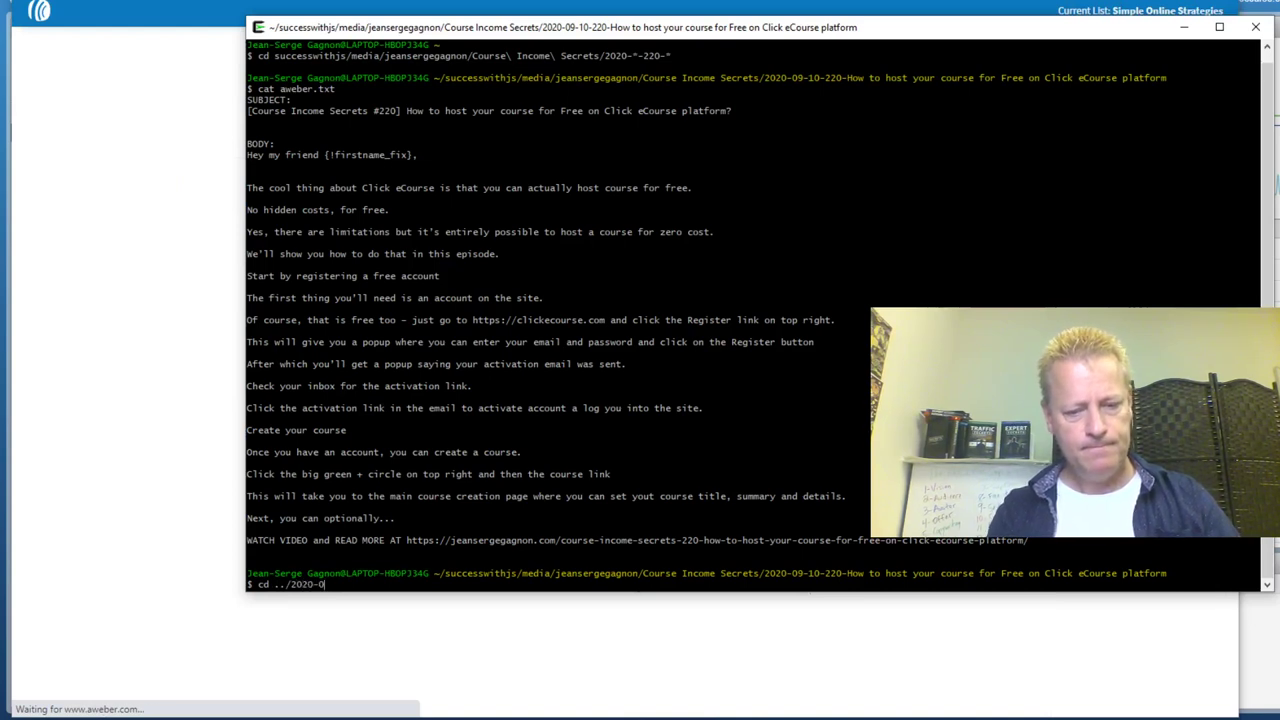
pyautogui.write('*-221-*')
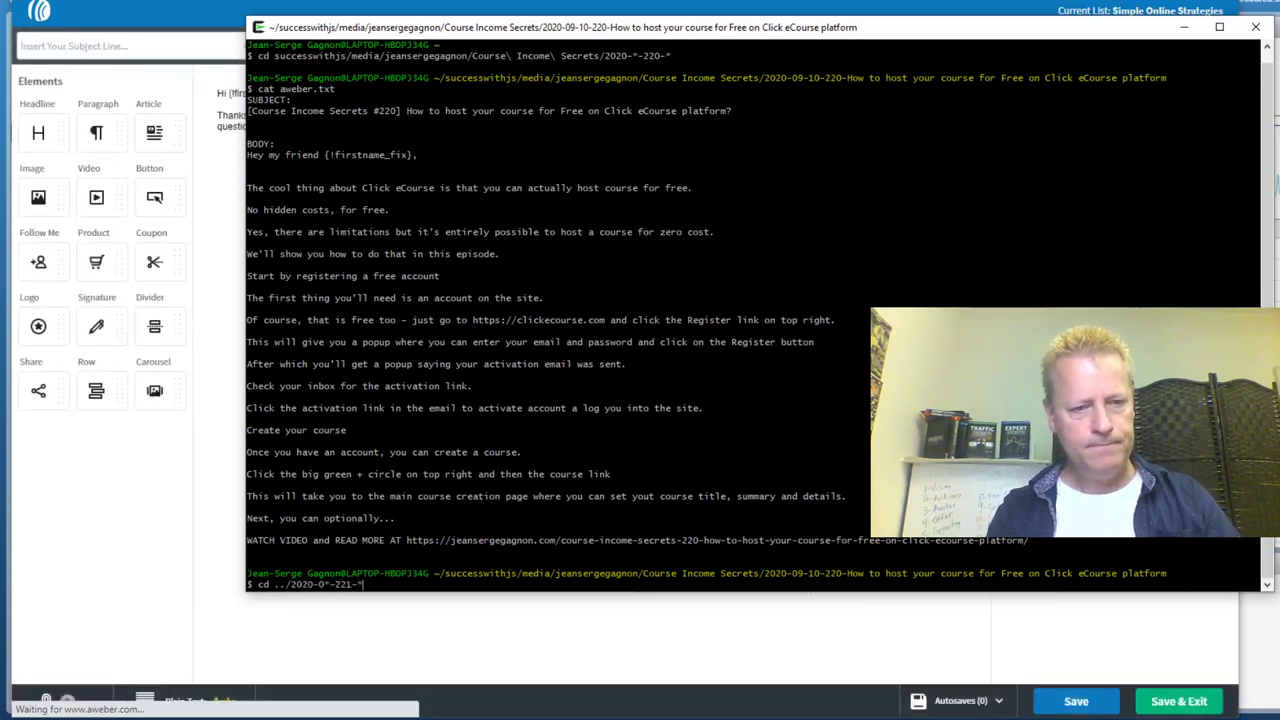
pyautogui.press('Return')
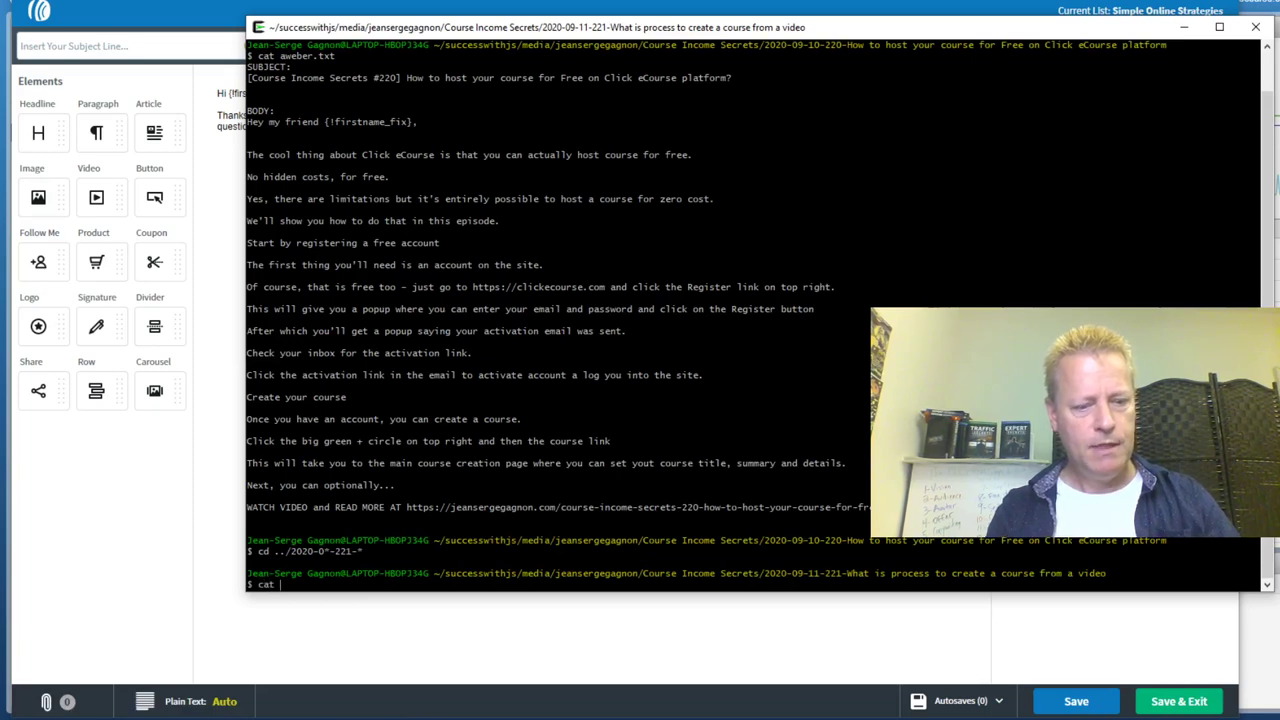
pyautogui.press('Return')
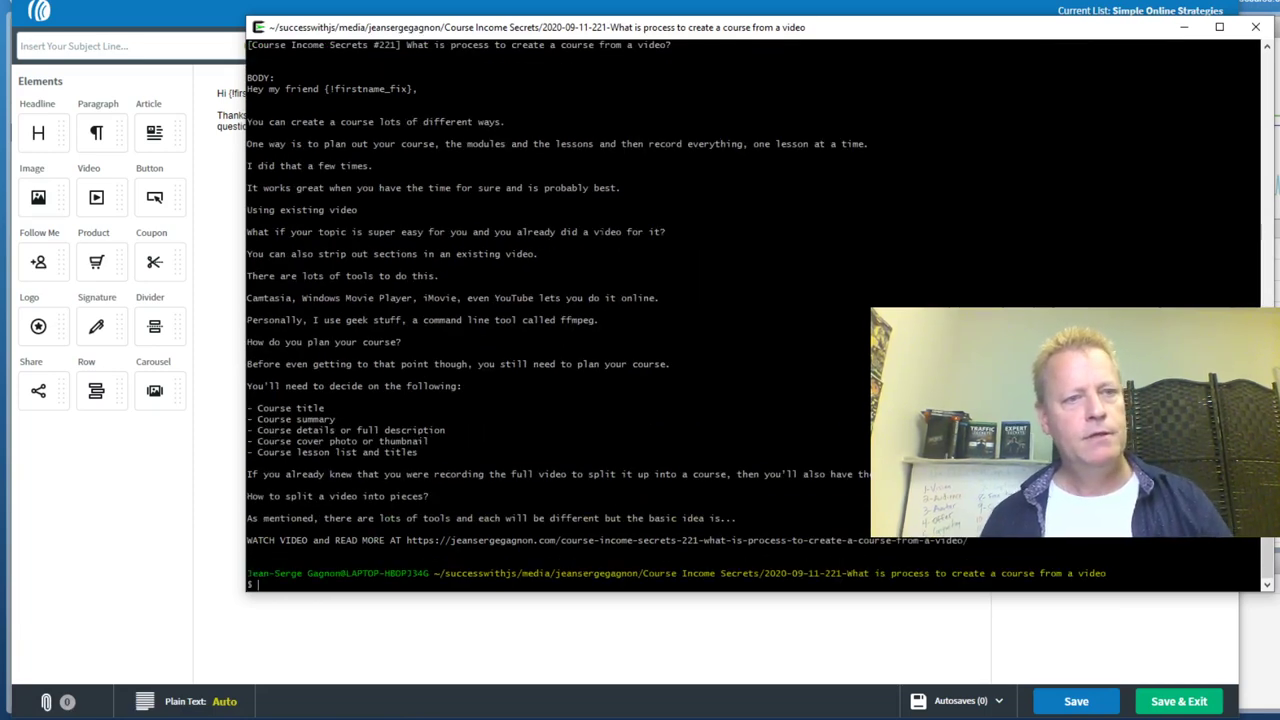
pyautogui.scroll(2, 750, 310)
pyautogui.moveTo(248, 111); pyautogui.dragTo(668, 111)
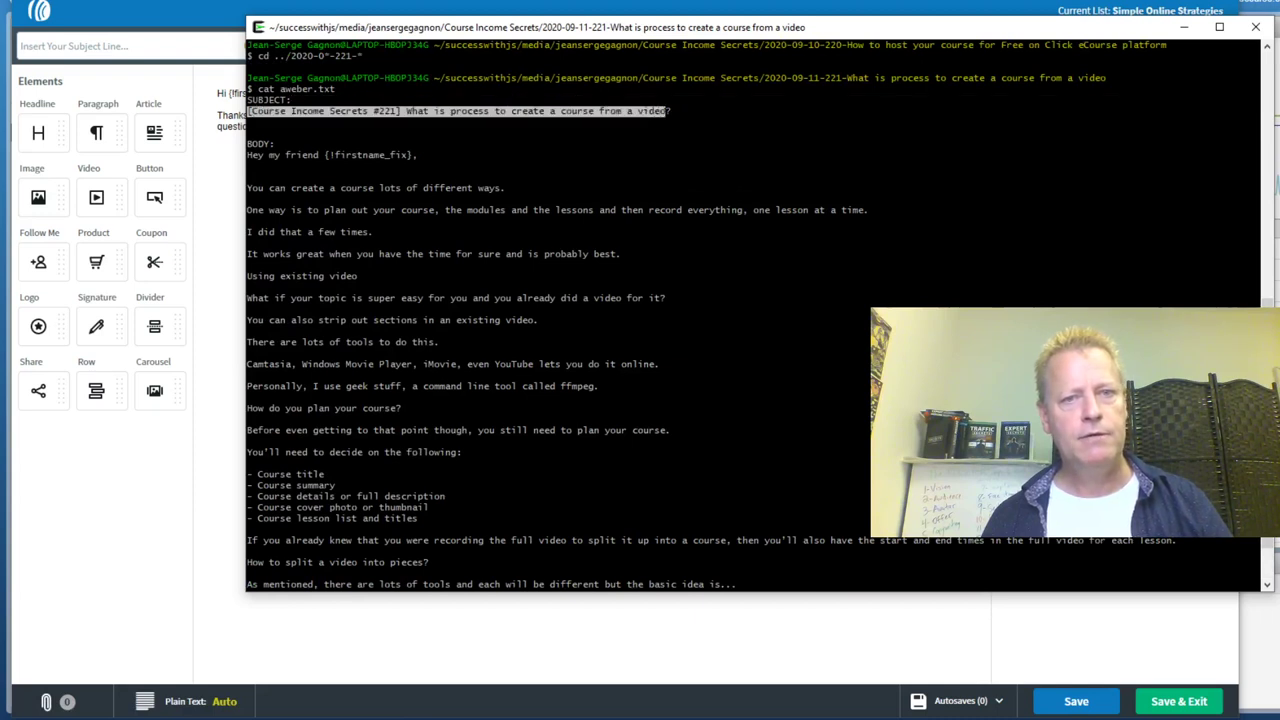
pyautogui.click(148, 46)
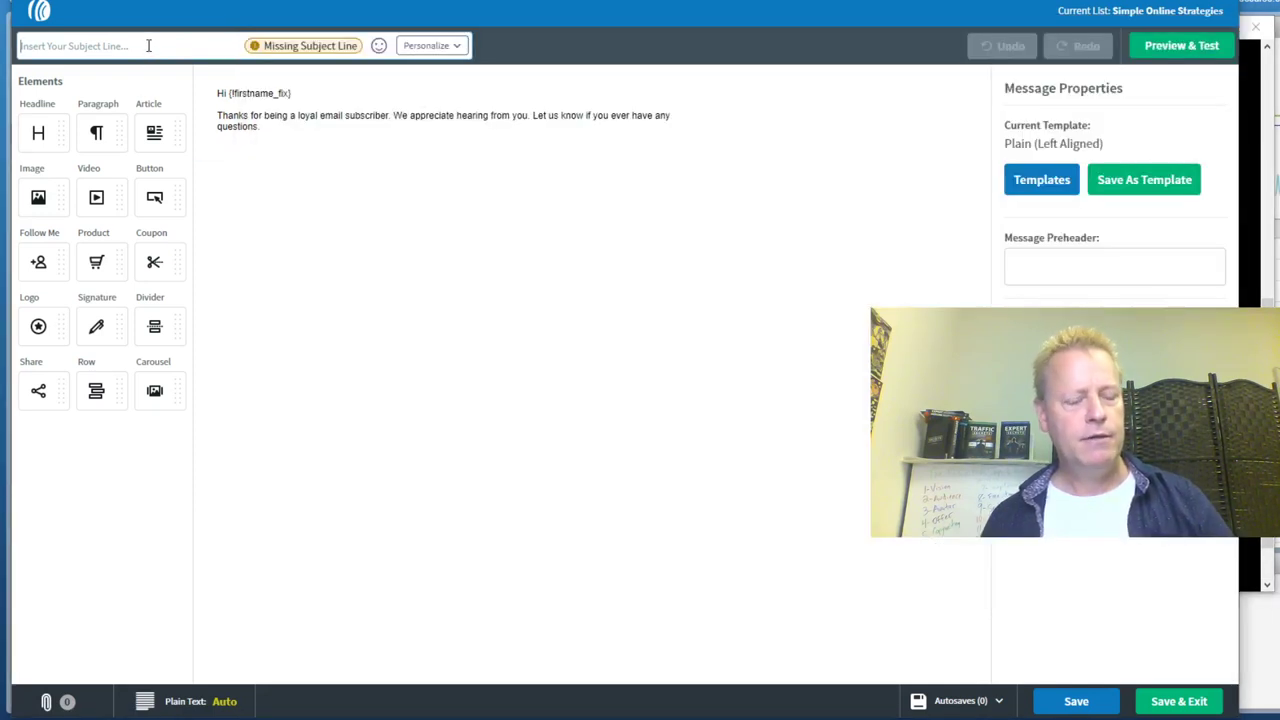
# Paste the #221 subject line, then copy the greeting and first body lines from the terminal
pyautogui.write('[Course Income Secrets #221] What is process to create a course from a video')
pyautogui.click(305, 123)
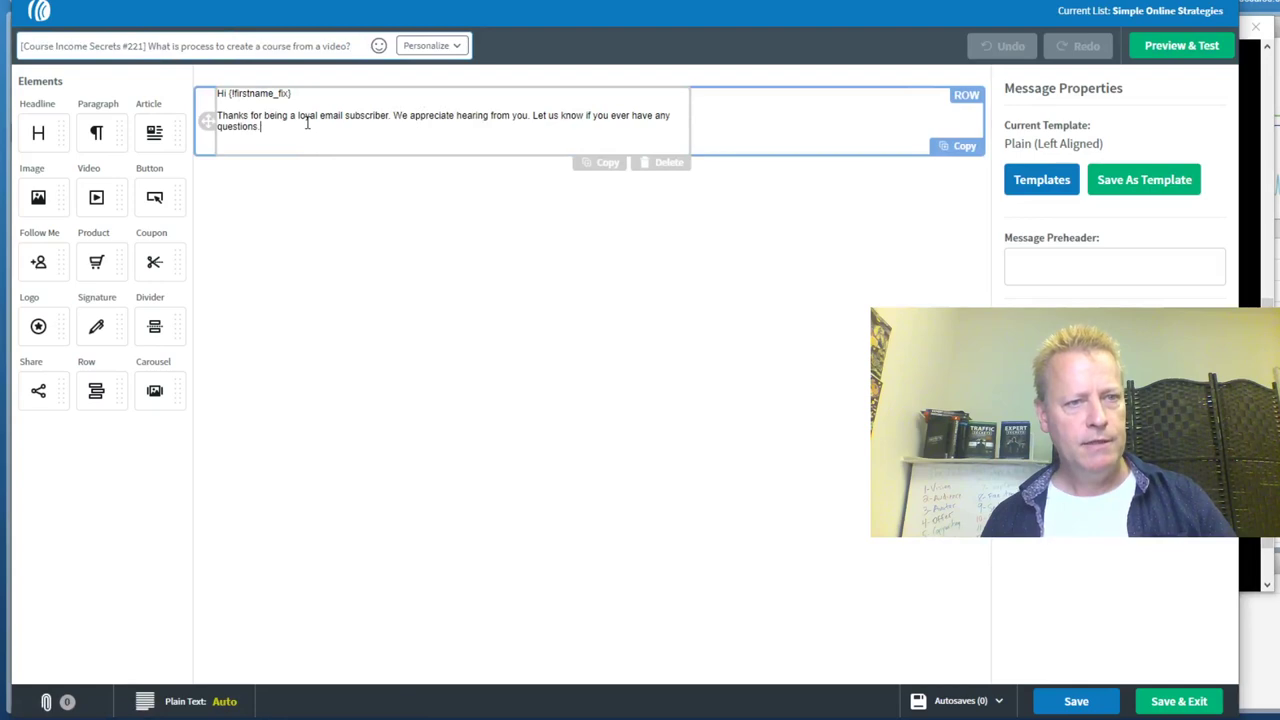
pyautogui.hotkey('alt', 'Tab')
pyautogui.moveTo(1258, 232); pyautogui.dragTo(374, 232)
pyautogui.moveTo(247, 153); pyautogui.dragTo(873, 209)
pyautogui.hotkey('alt', 'Tab')
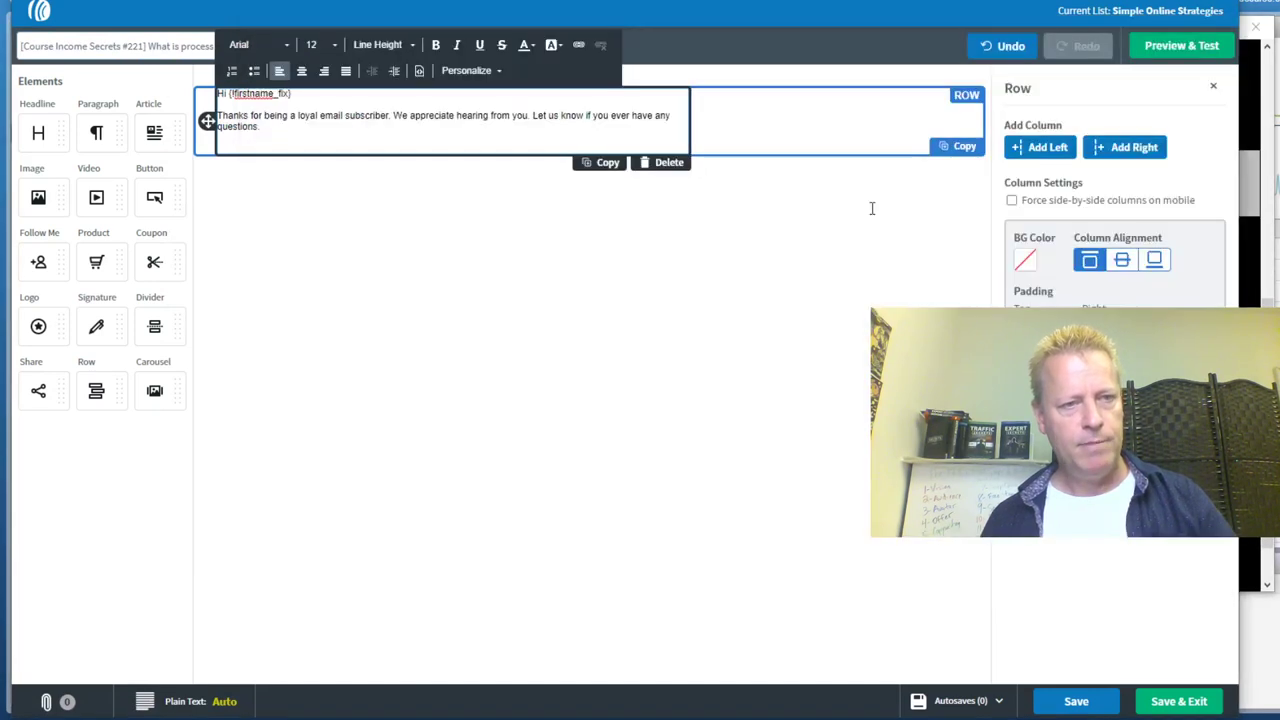
# Replace the placeholder body with the copied opening lines and add an image block beneath
pyautogui.hotkey('ctrl', 'a')
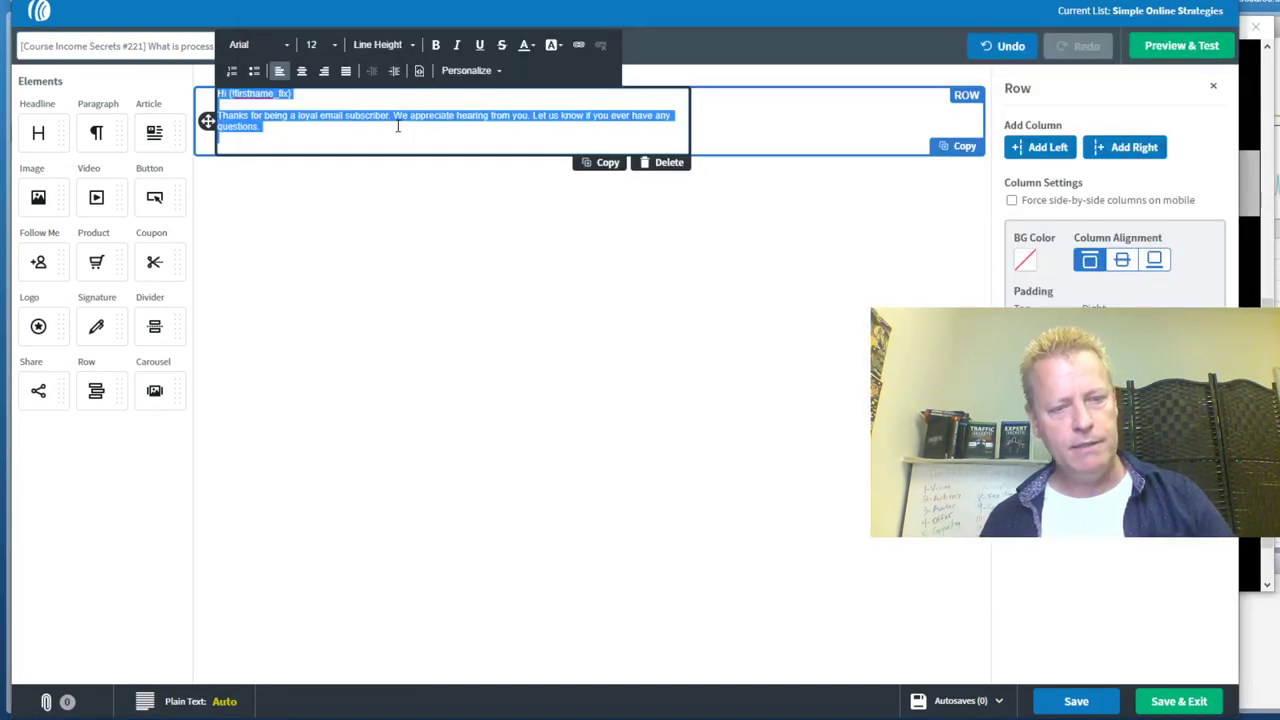
pyautogui.write('Hey my friend {!firstname_fix},  You can create a course lots of different ways. One way is to plan out your course, the modules and the lessons and then record everything, one lesson at a time.')
pyautogui.write('.')
pyautogui.press('Return')
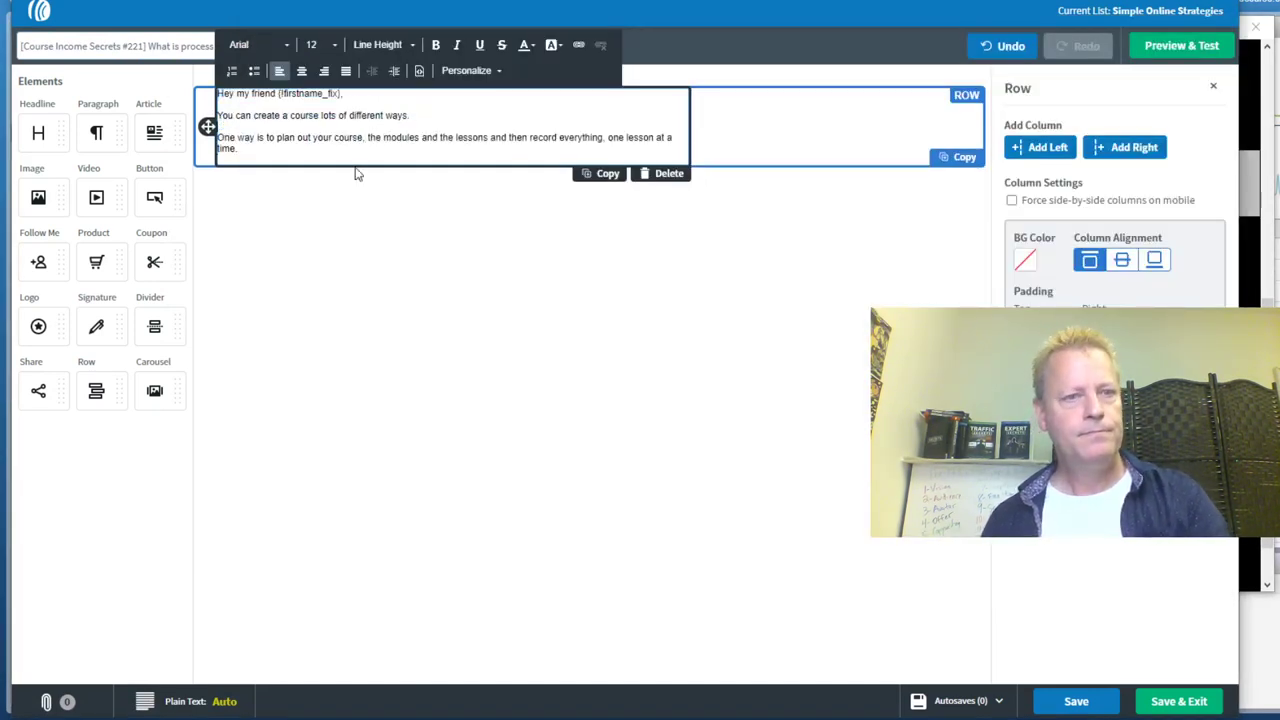
pyautogui.moveTo(38, 200); pyautogui.dragTo(335, 165)
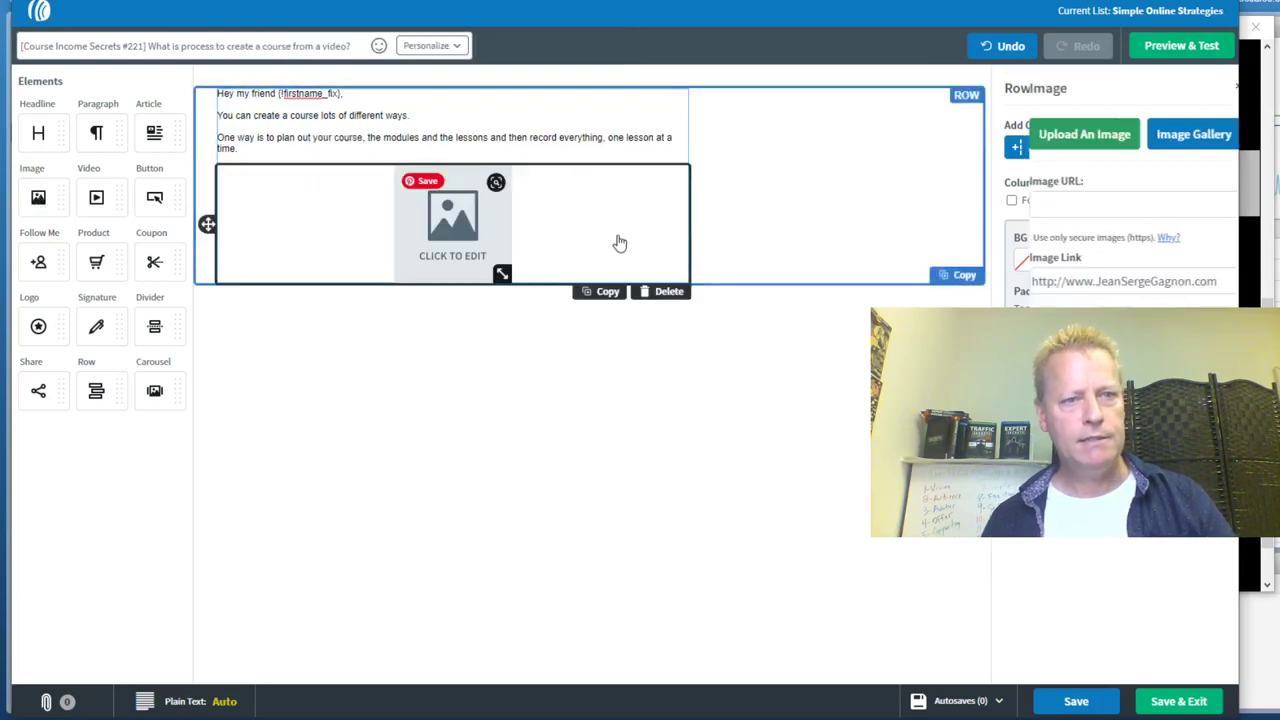
pyautogui.click(1060, 140)
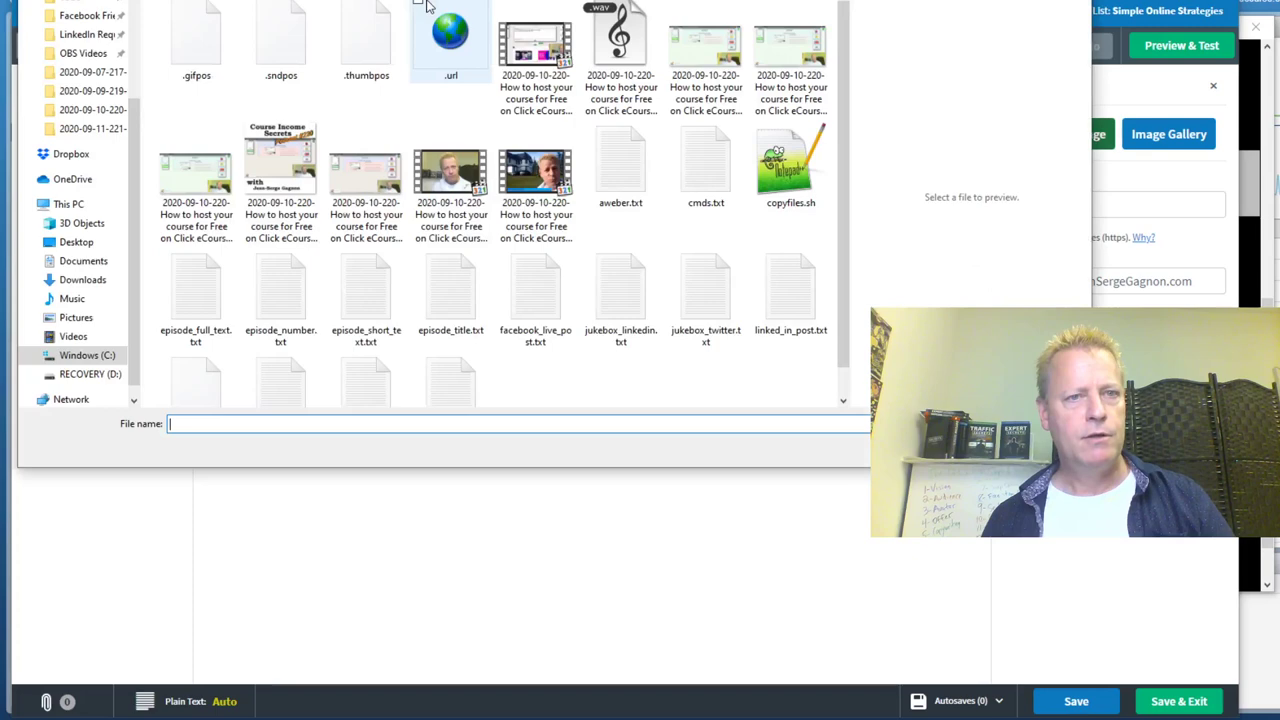
pyautogui.hotkey('alt', 'Up')
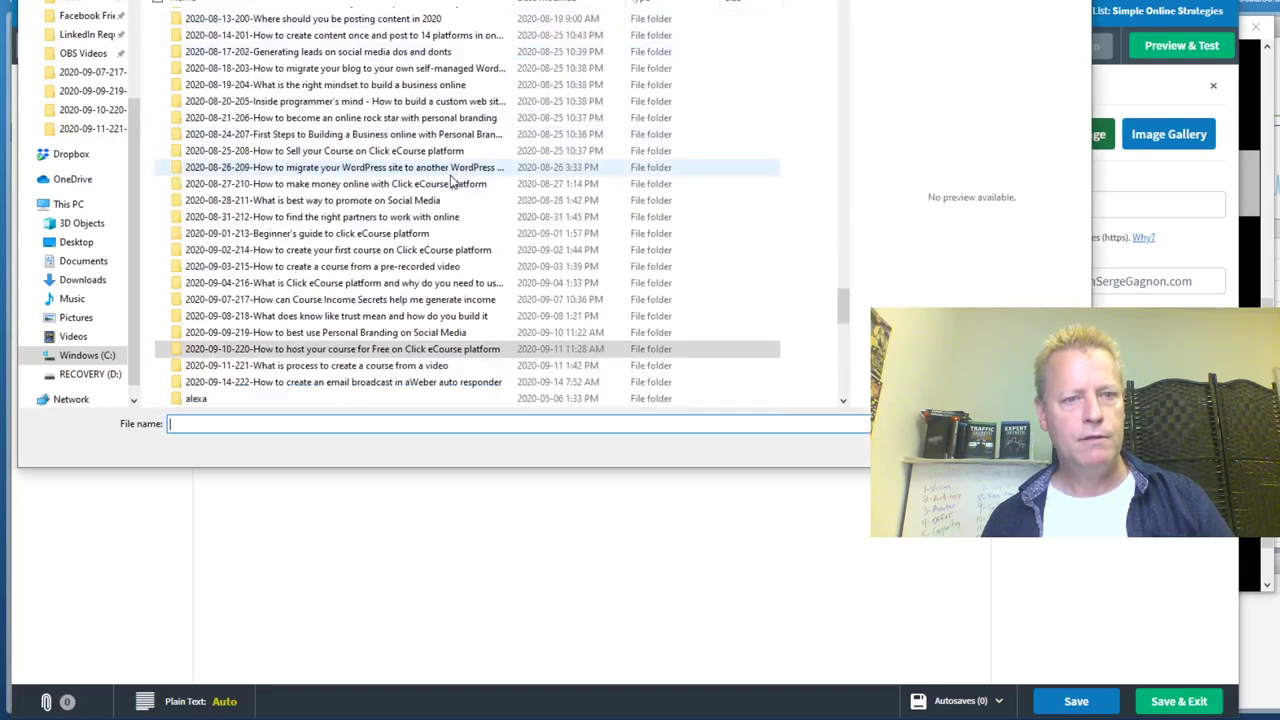
pyautogui.doubleClick(392, 366)
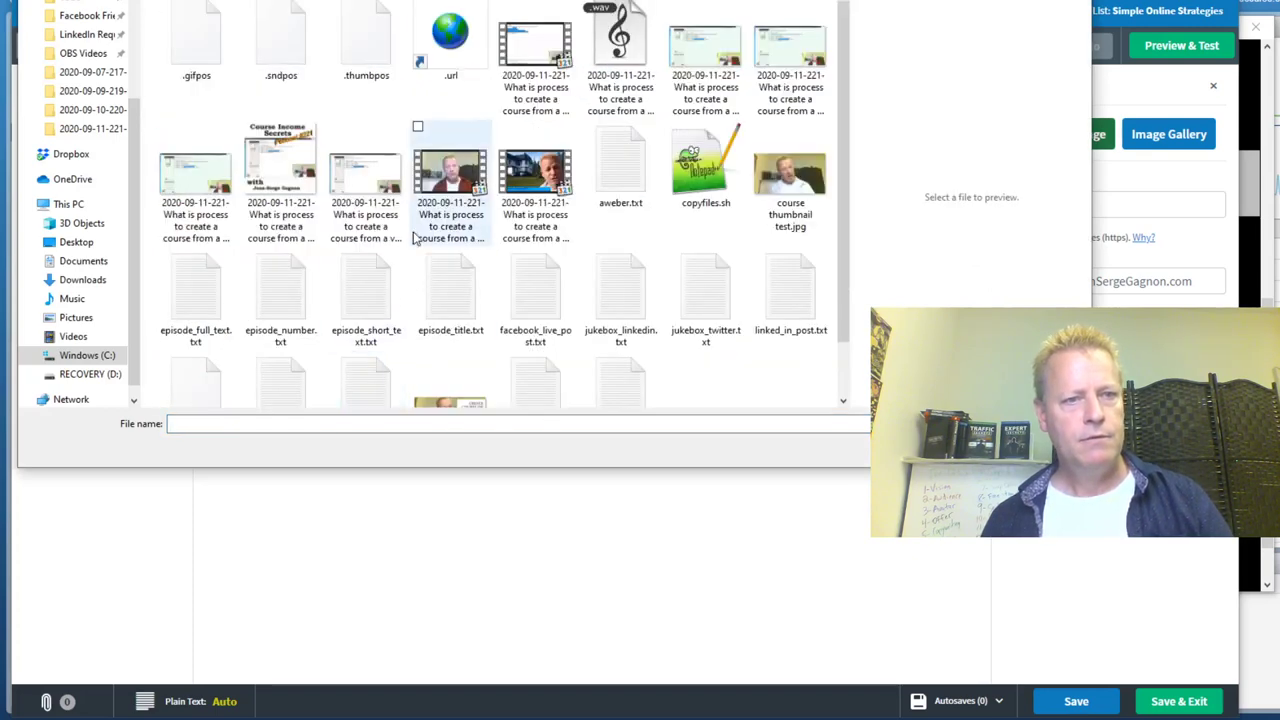
pyautogui.click(705, 60)
pyautogui.doubleClick(790, 60)
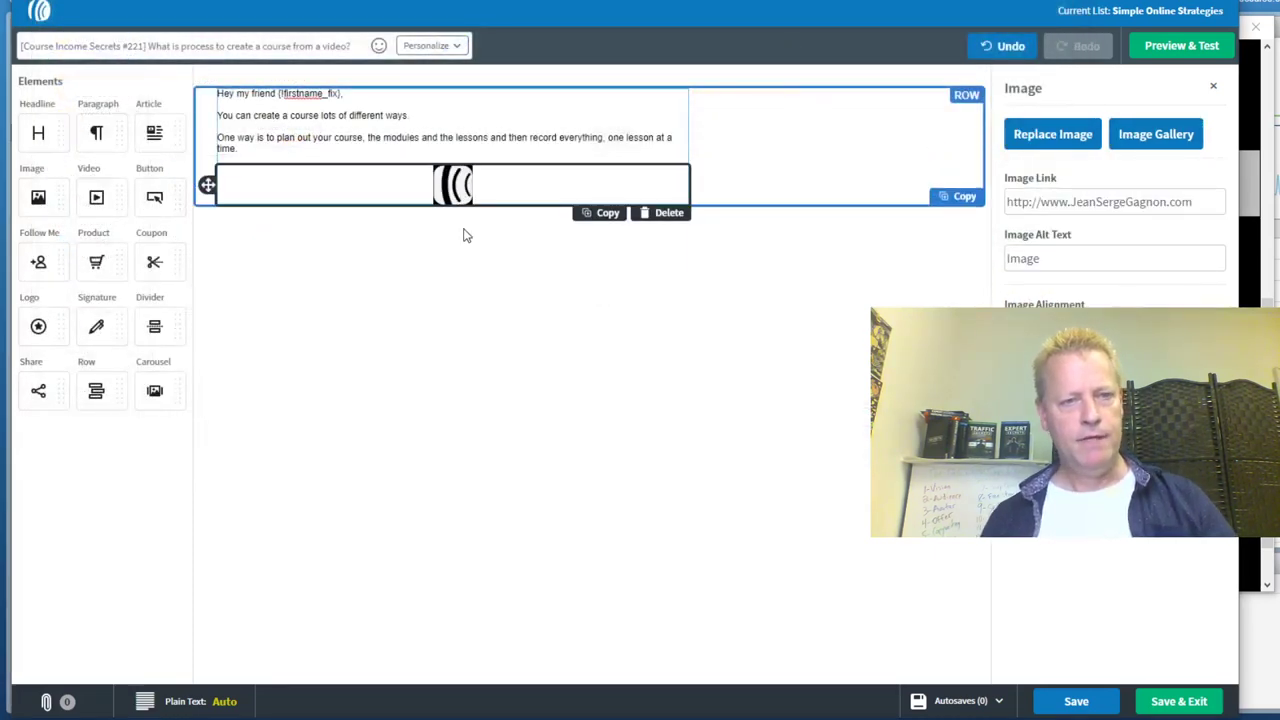
# Add a paragraph block below the image and copy the rest of the email text from Git Bash
pyautogui.moveTo(98, 133); pyautogui.dragTo(342, 436)
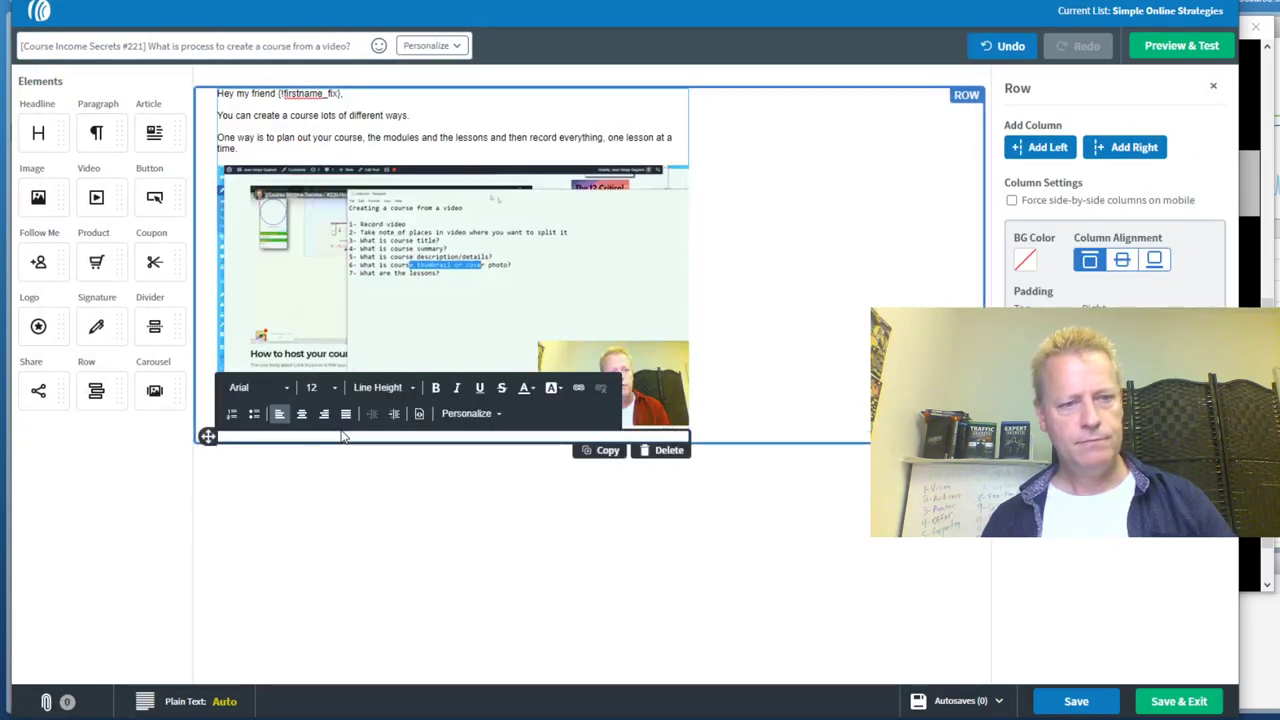
pyautogui.hotkey('alt', 'Tab')
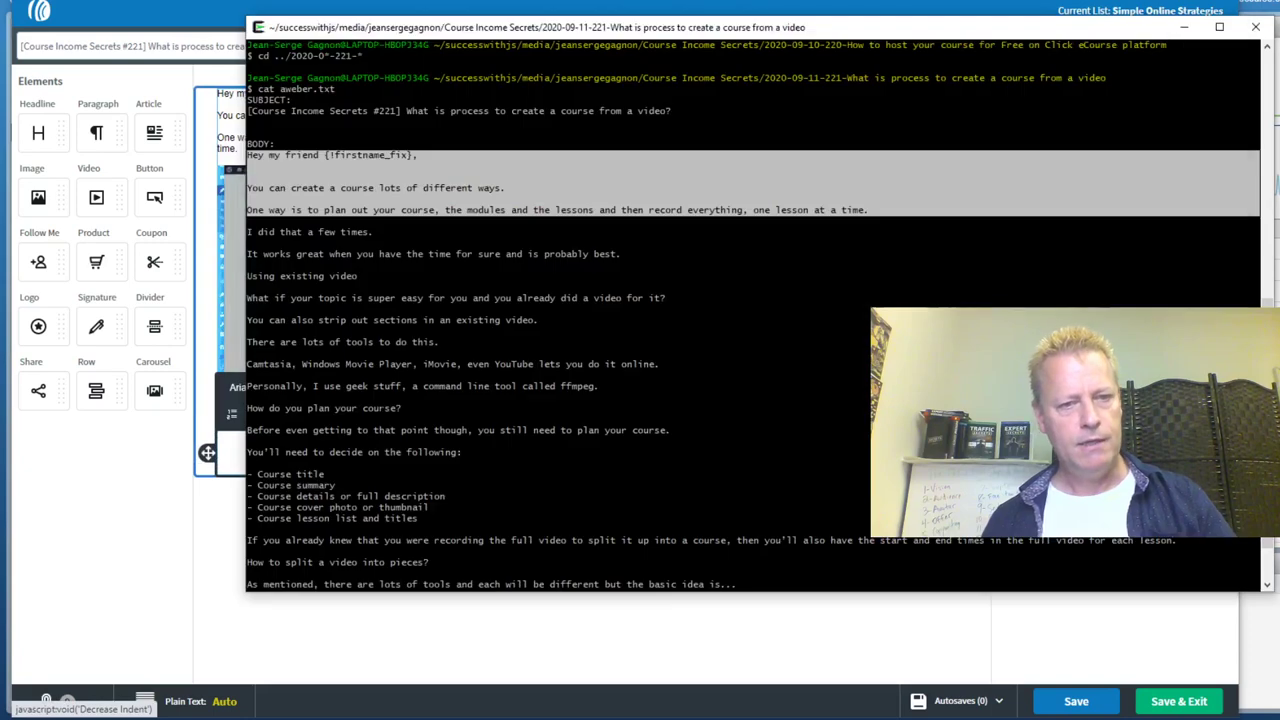
pyautogui.click(383, 411)
pyautogui.moveTo(248, 232); pyautogui.dragTo(970, 541)
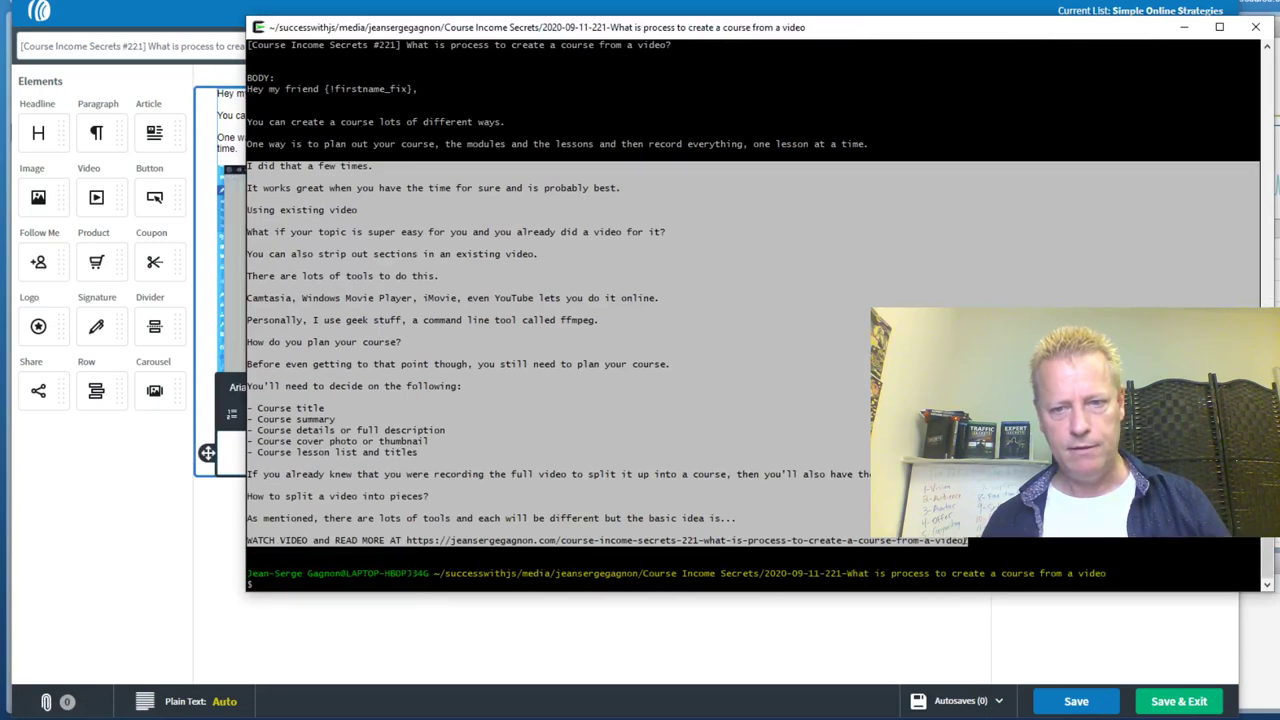
pyautogui.hotkey('alt', 'Tab')
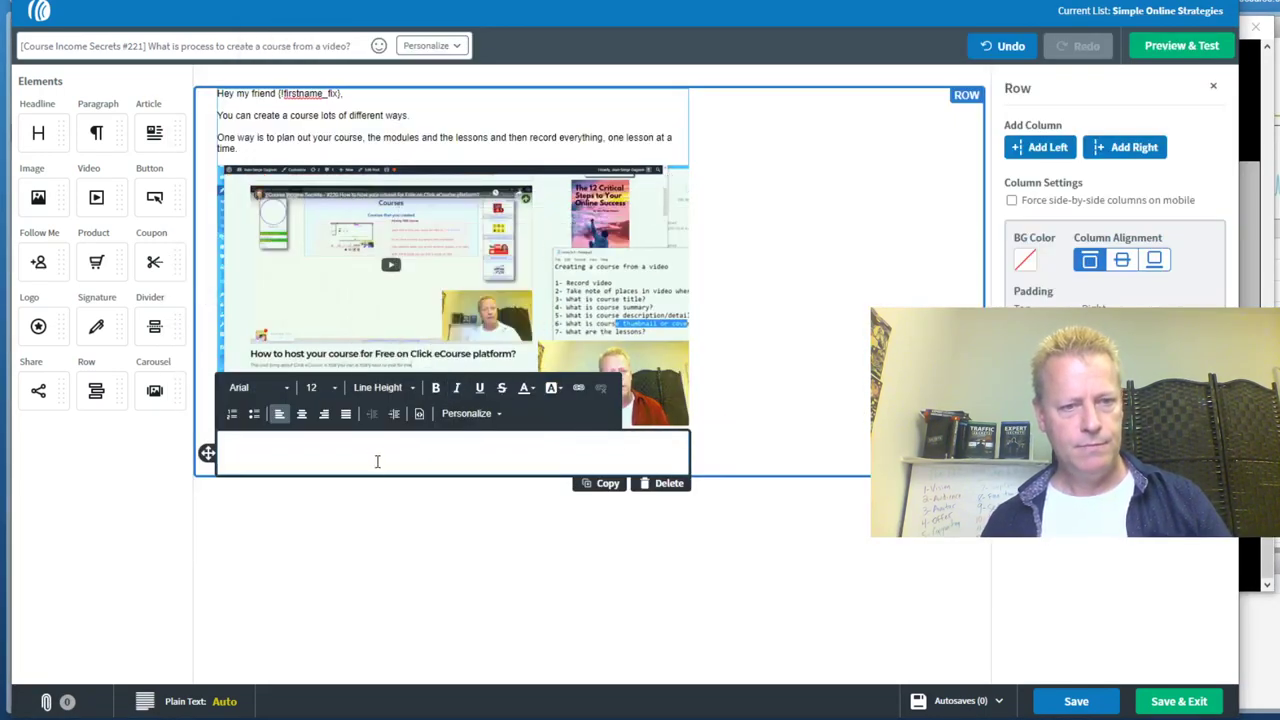
# Paste the remaining email text into the block and add blank lines after its first paragraphs
pyautogui.write("I did that a few times. It works great when you have the time for sure and is probably best. Using existing video What if your topic is super easy for you and you already did a video for it? You can also strip out sections in an existing video. There are lots of tools to do this. Camtasia, Windows Movie Player, iMovie, even YouTube lets you do it online. Personally, I use geek stuff, a command line tool called ffmpeg. How do you plan your course? Before even getting to that point though, you still need to plan your course. You'll need to decide on the following: - Course title - Course summary - Course details or full description - Course cover photo or thumbnail - Course lesson list and titles If you already knew that you were recording the full video to split it up into a course, then you'll also have the start and end times in the full video for each lesson. How to split a video into pieces? As mentioned, there are lots of tools and each will be different but the basic idea is... WATCH VIDEO and READ MORE AT https://jeansergegagnon.com/course-income-secrets-221-what-is-process-to-create-a-course-from-a-video/")
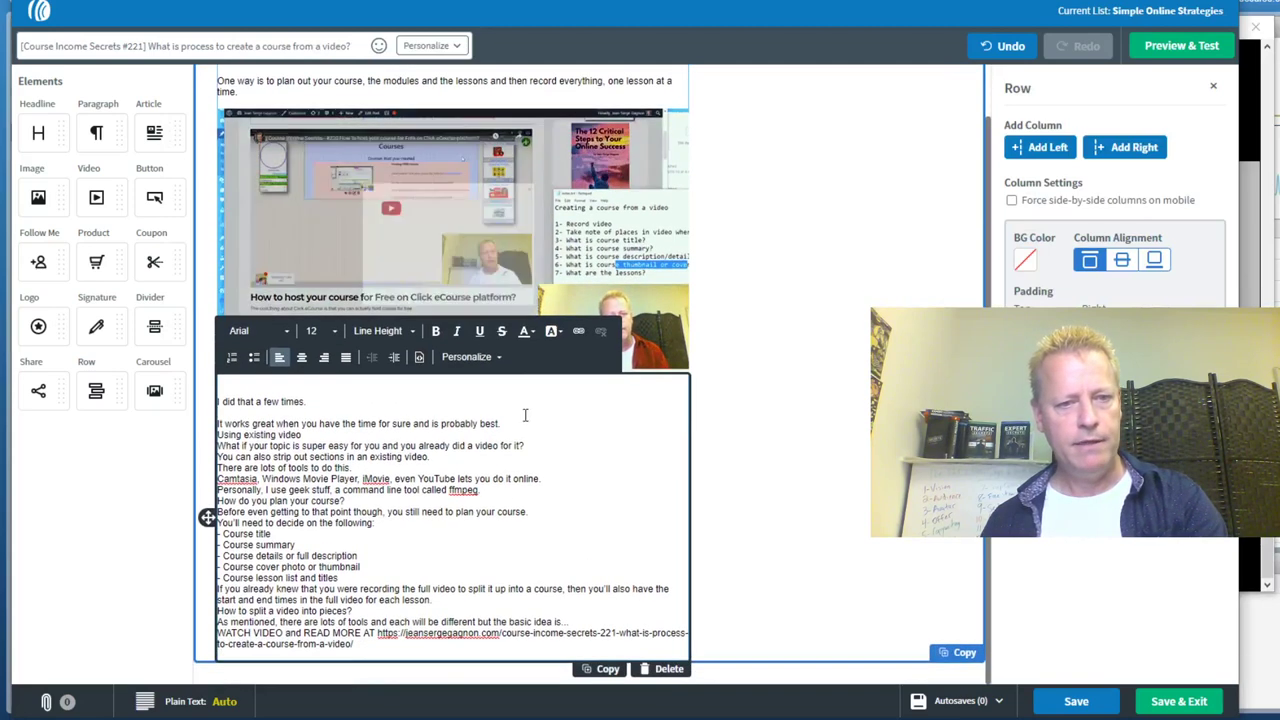
pyautogui.click(434, 428)
pyautogui.press('End')
pyautogui.press('Return')
pyautogui.click(305, 449)
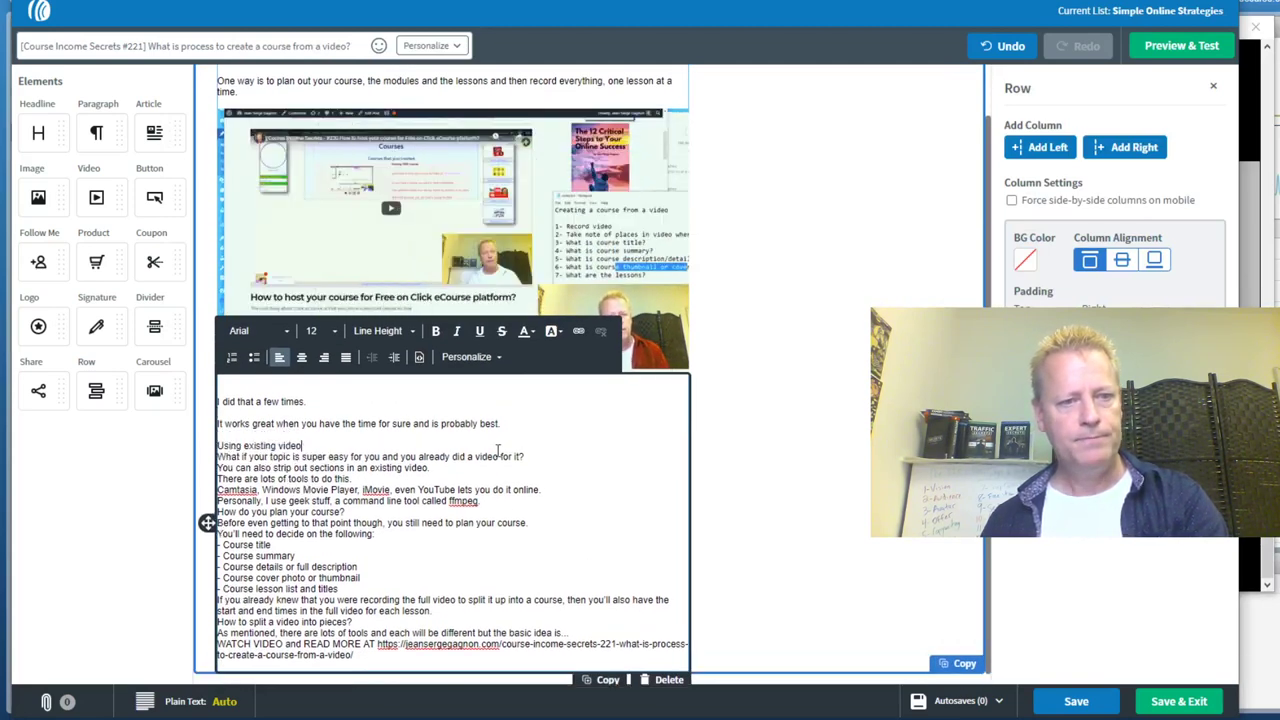
pyautogui.press('Return')
pyautogui.click(526, 467)
pyautogui.press('Return')
pyautogui.click(436, 489)
pyautogui.press('Return')
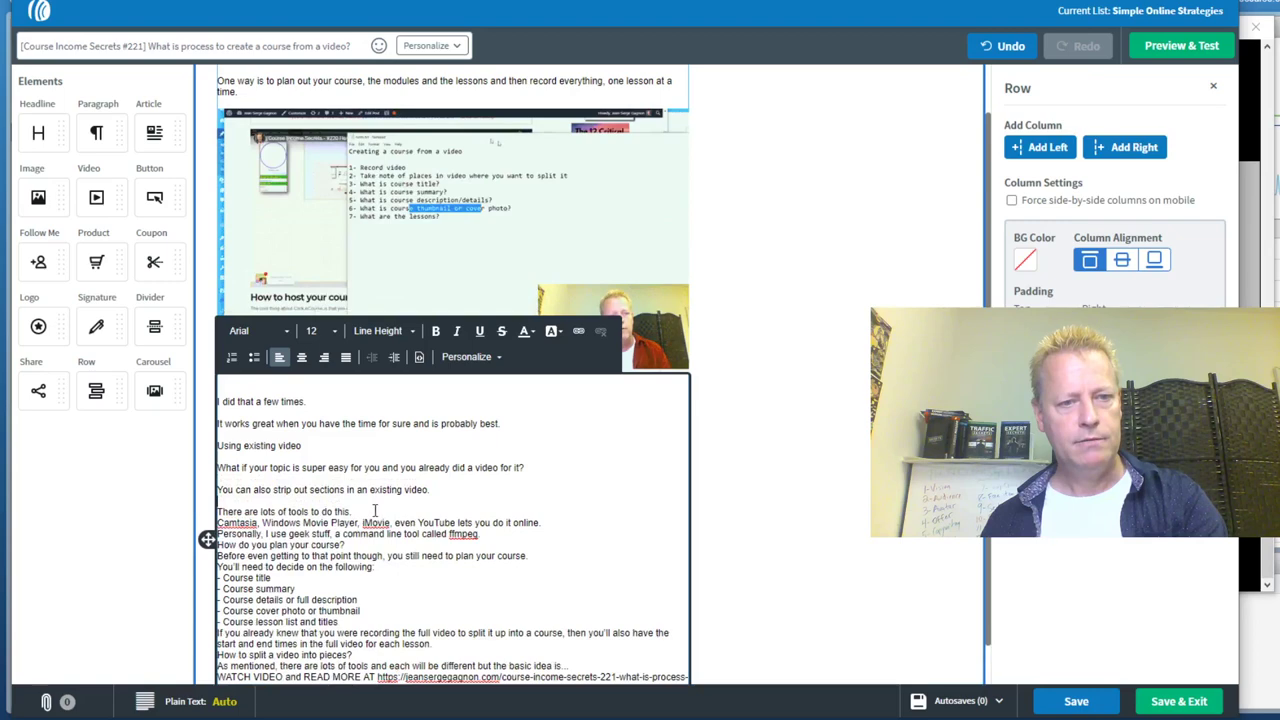
pyautogui.click(354, 511)
pyautogui.press('Return')
pyautogui.click(558, 533)
pyautogui.press('Return')
# Add blank lines after the ffmpeg, course-planning, lesson-list and 'basic idea' paragraphs
pyautogui.click(499, 555)
pyautogui.press('Return')
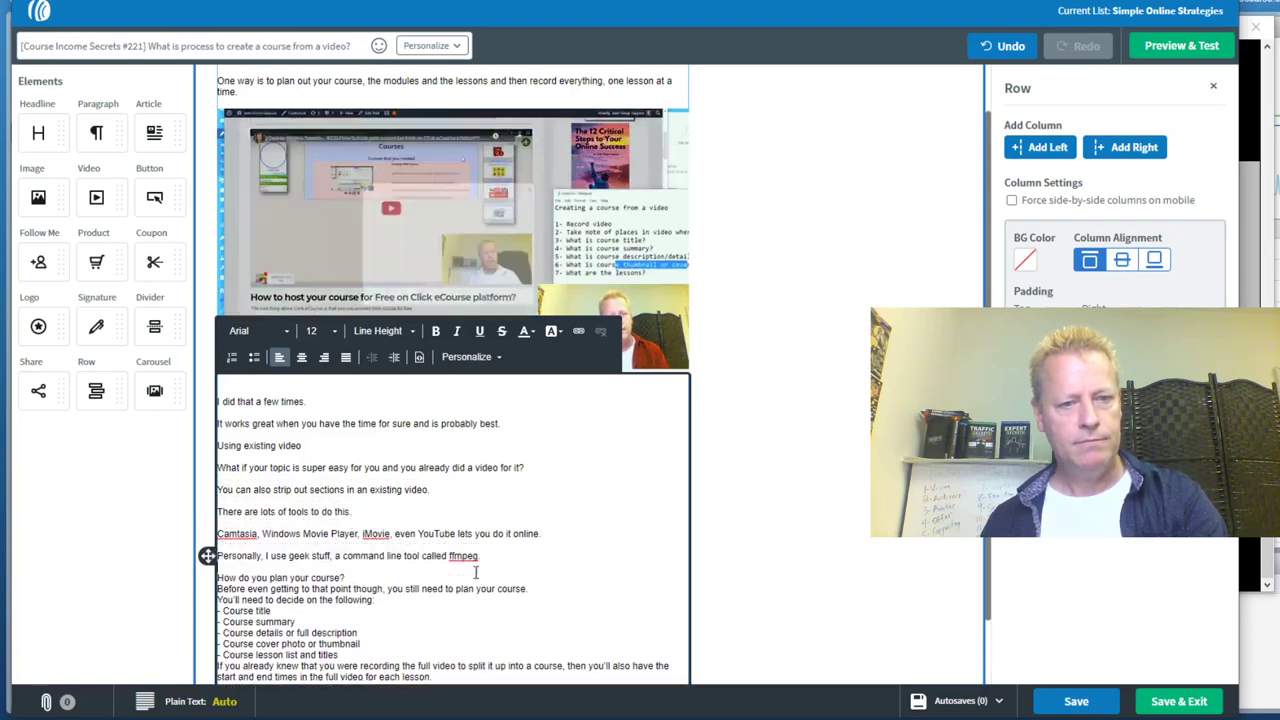
pyautogui.click(474, 571)
pyautogui.press('Return')
pyautogui.click(551, 600)
pyautogui.press('Return')
pyautogui.click(422, 617)
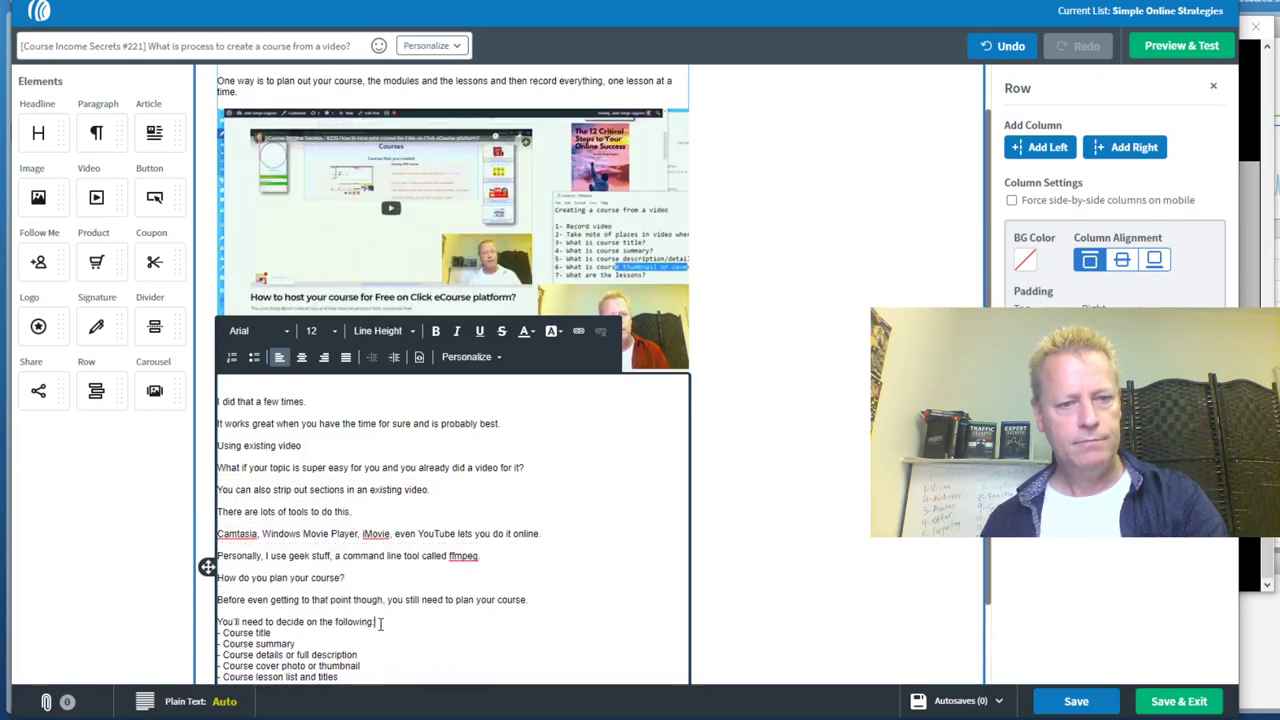
pyautogui.scroll(-1, 470, 612)
pyautogui.click(341, 578)
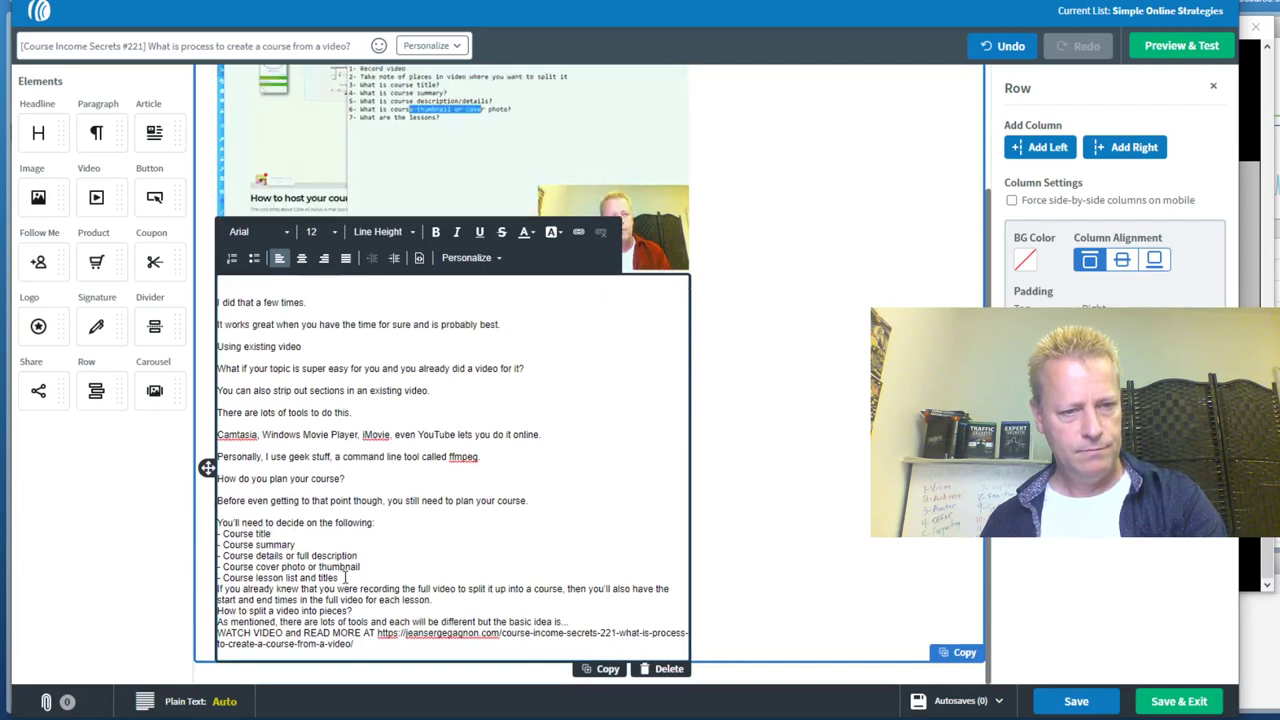
pyautogui.press('Return')
pyautogui.click(527, 612)
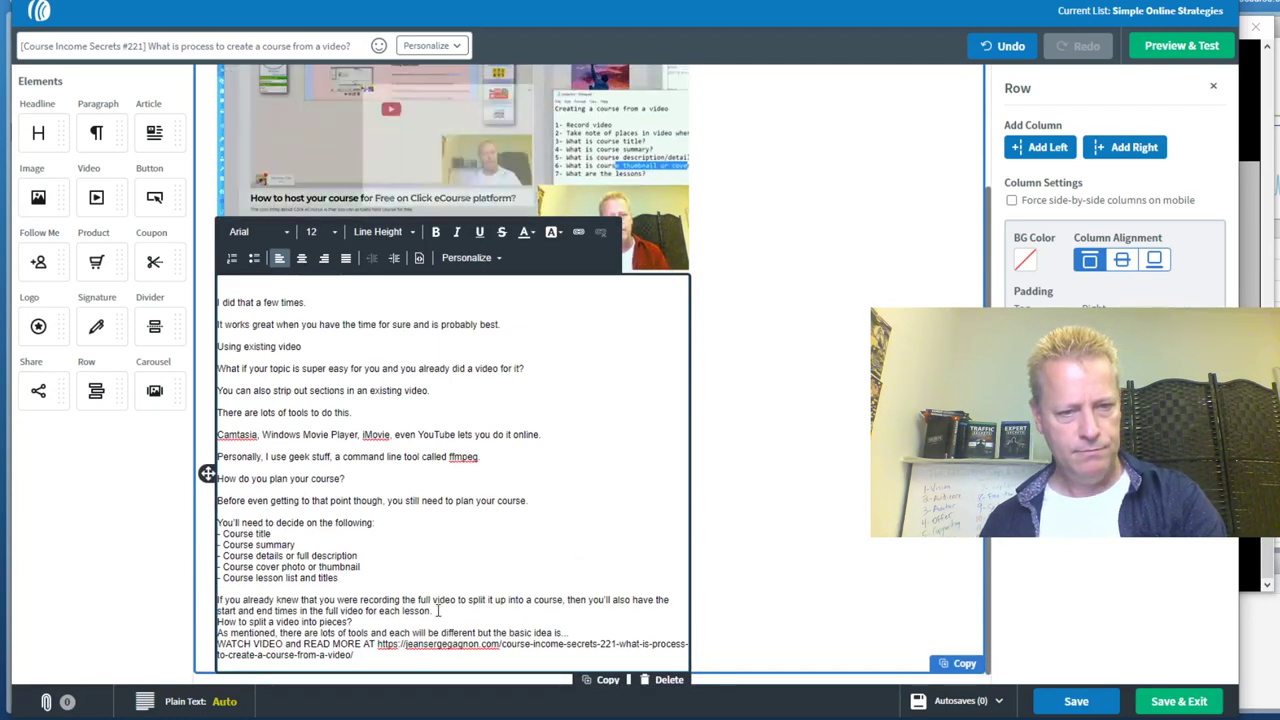
pyautogui.press('Return')
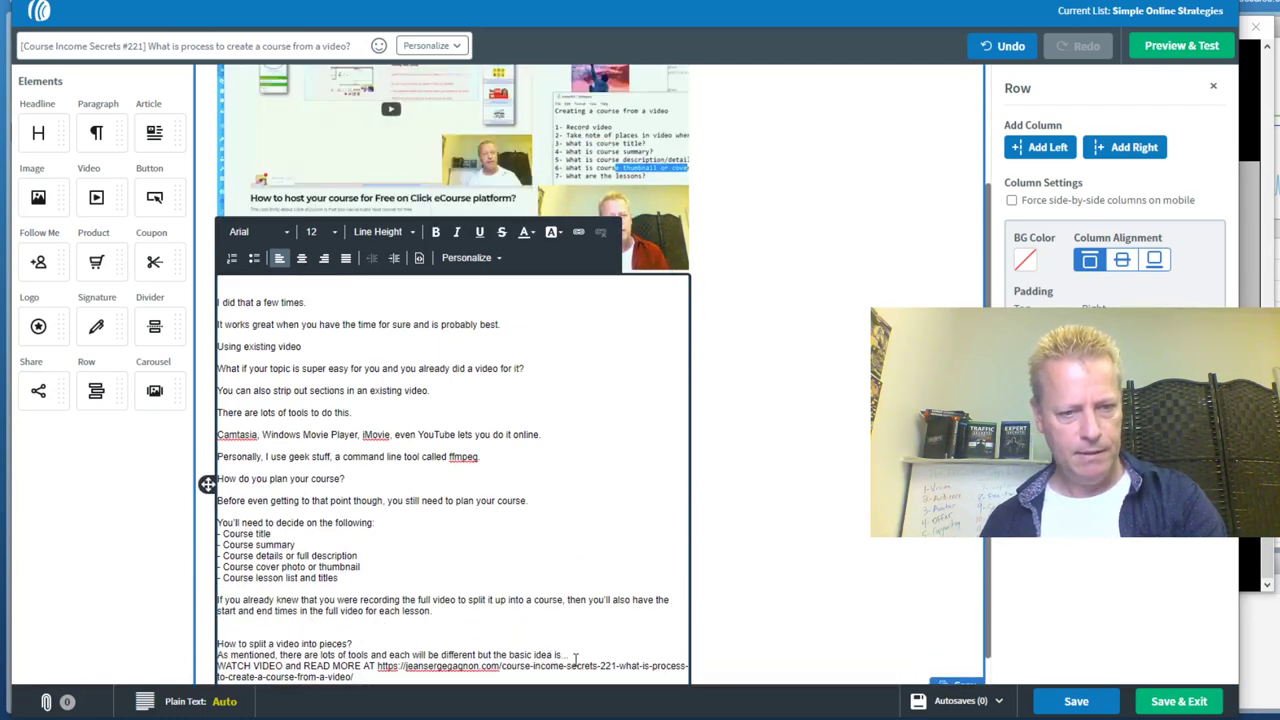
pyautogui.click(578, 655)
pyautogui.press('Return')
pyautogui.scroll(-1, 491, 420)
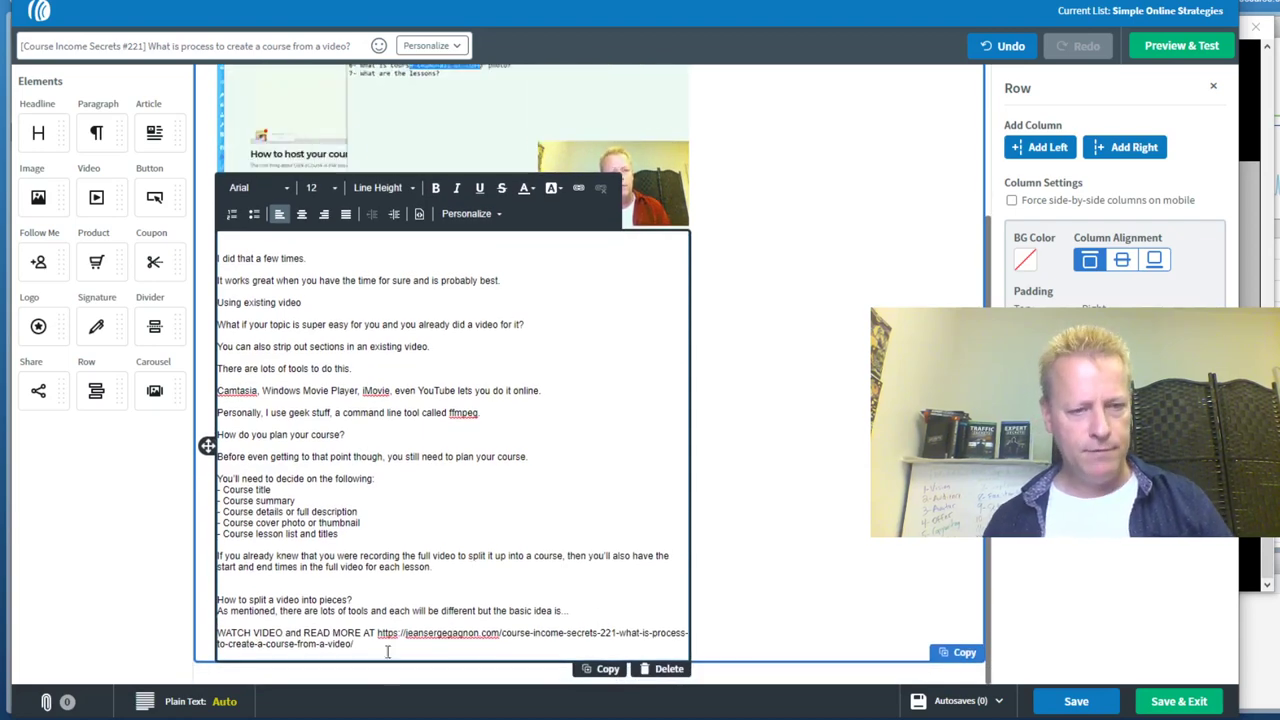
# Link the closing WATCH VIDEO / READ MORE line to the blog post URL
pyautogui.moveTo(378, 637); pyautogui.dragTo(358, 648)
pyautogui.hotkey('ctrl', 'c')
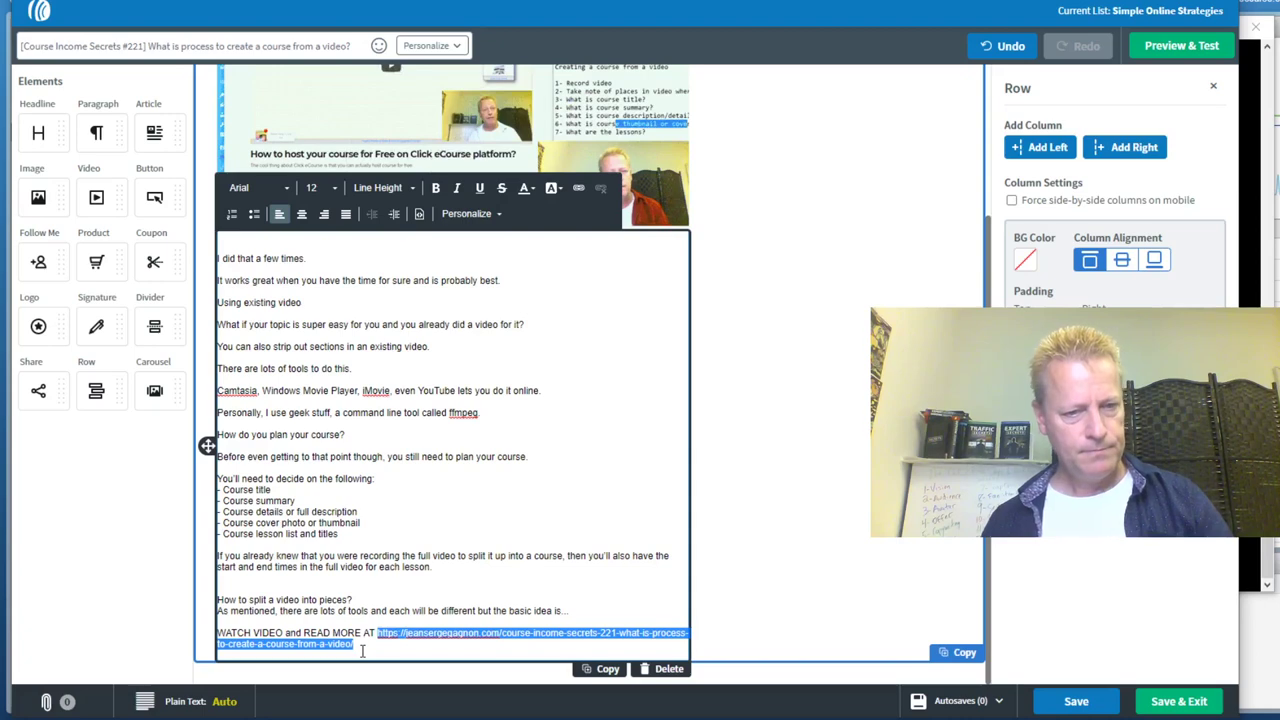
pyautogui.moveTo(360, 650); pyautogui.dragTo(216, 633)
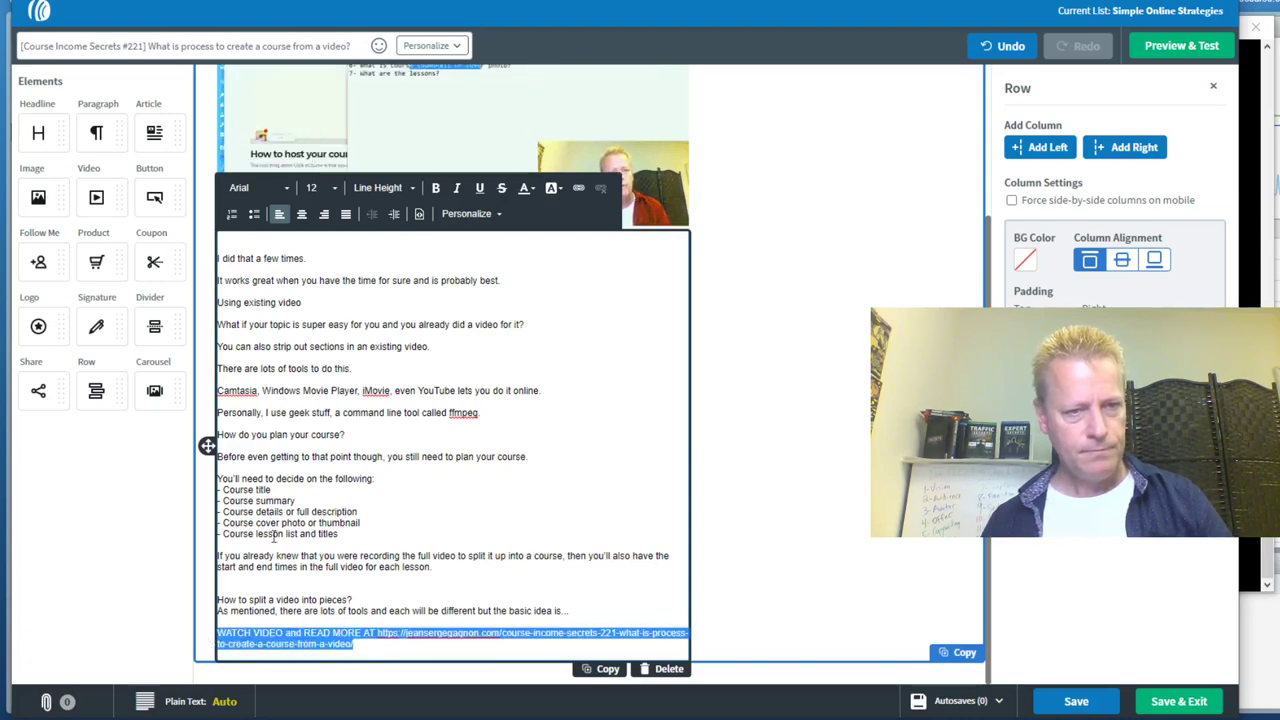
pyautogui.click(576, 188)
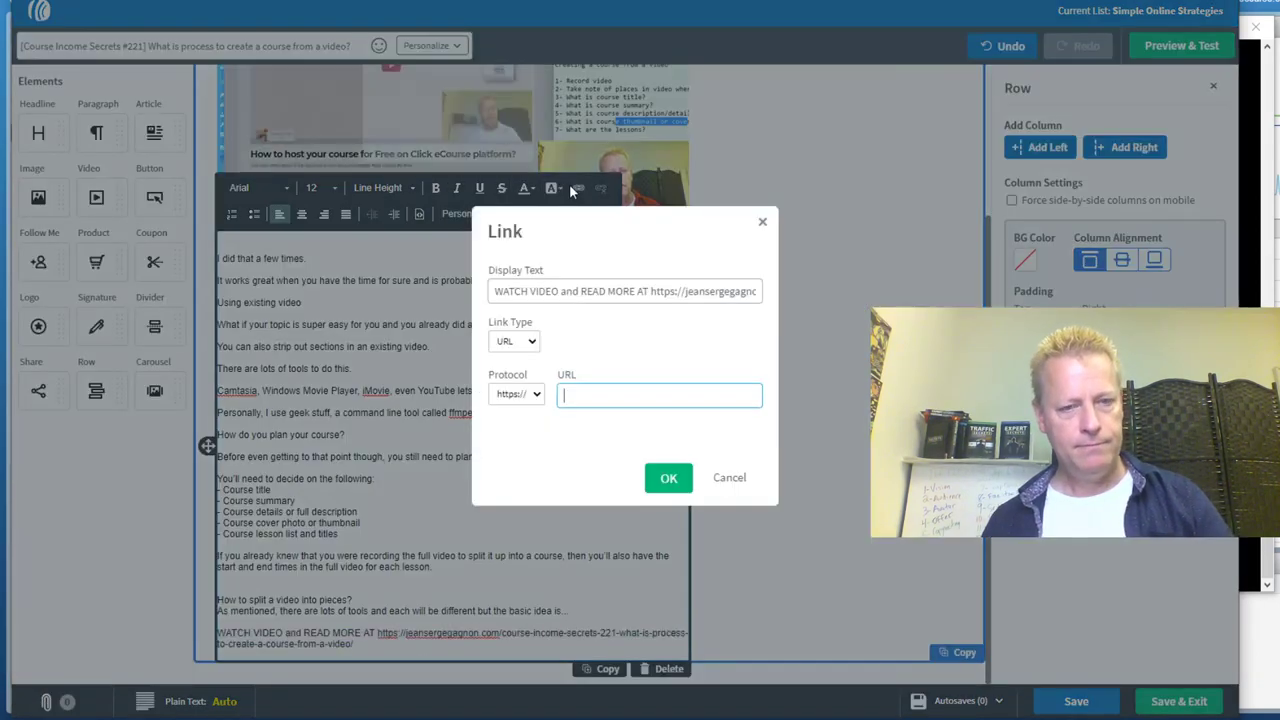
pyautogui.hotkey('ctrl', 'v')
pyautogui.click(666, 477)
pyautogui.click(499, 397)
# Set the video image's link to the blog post URL and save the email
pyautogui.scroll(2, 499, 397)
pyautogui.click(563, 255)
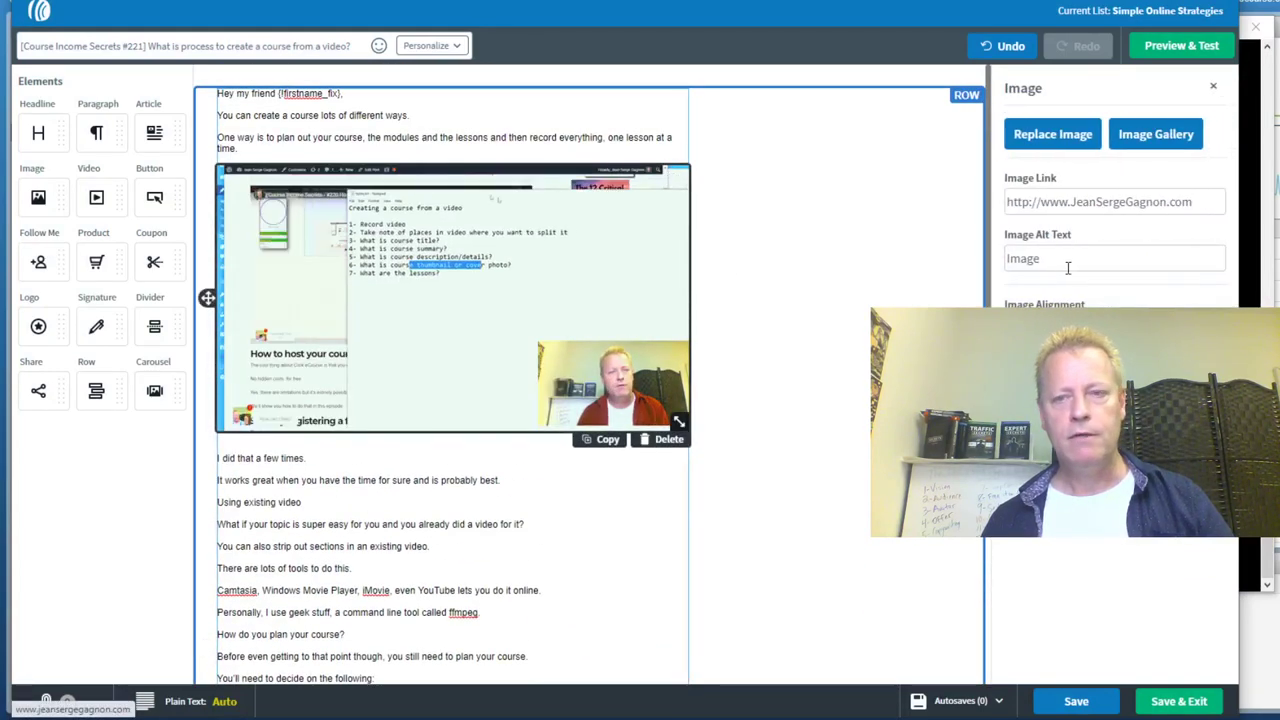
pyautogui.tripleClick(1088, 203)
pyautogui.hotkey('ctrl', 'v')
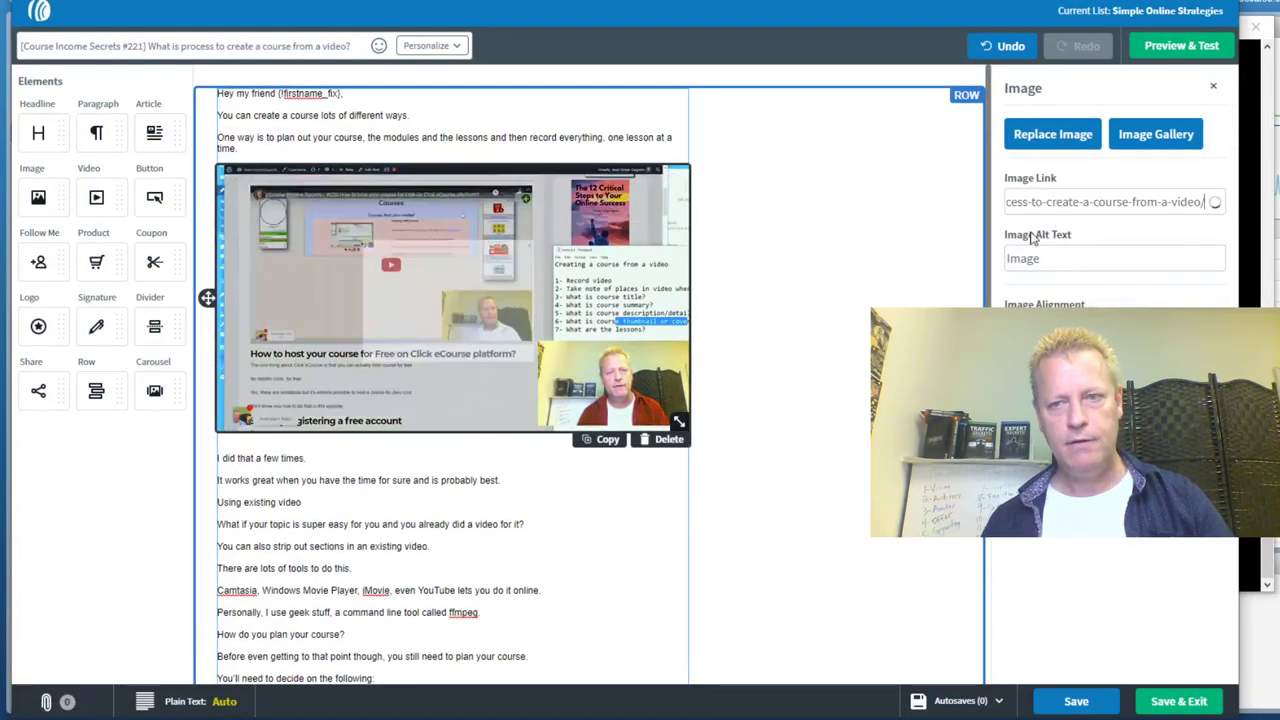
pyautogui.click(577, 531)
pyautogui.scroll(-2, 577, 531)
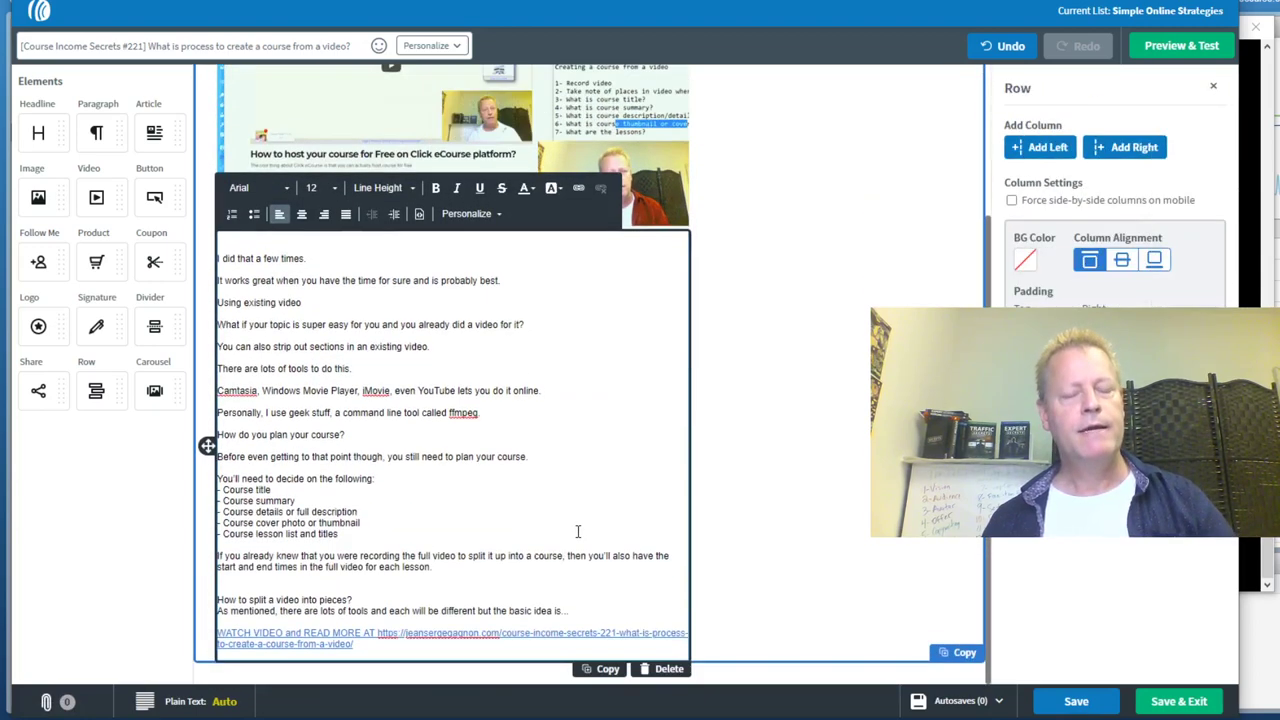
pyautogui.click(1183, 703)
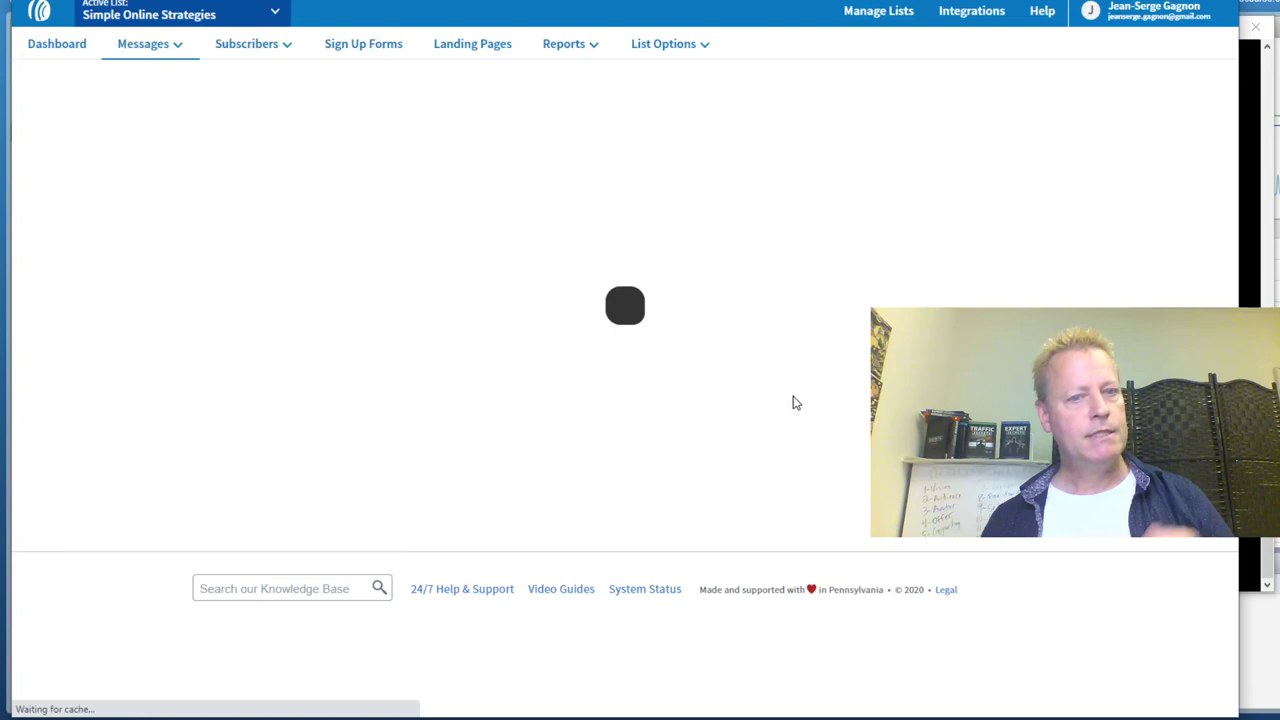
# Schedule the draft as a broadcast shared to the Course Income Secrets Facebook page and personal Twitter account
pyautogui.click(698, 292)
pyautogui.click(620, 320)
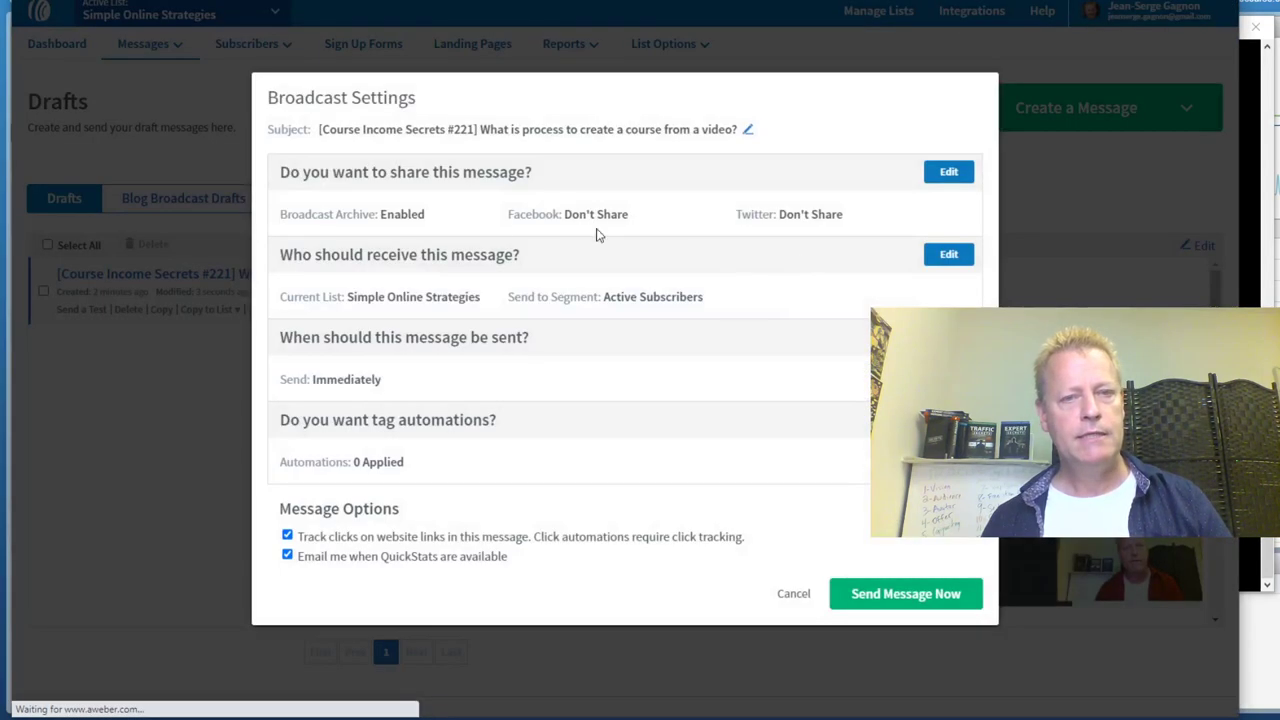
pyautogui.click(952, 170)
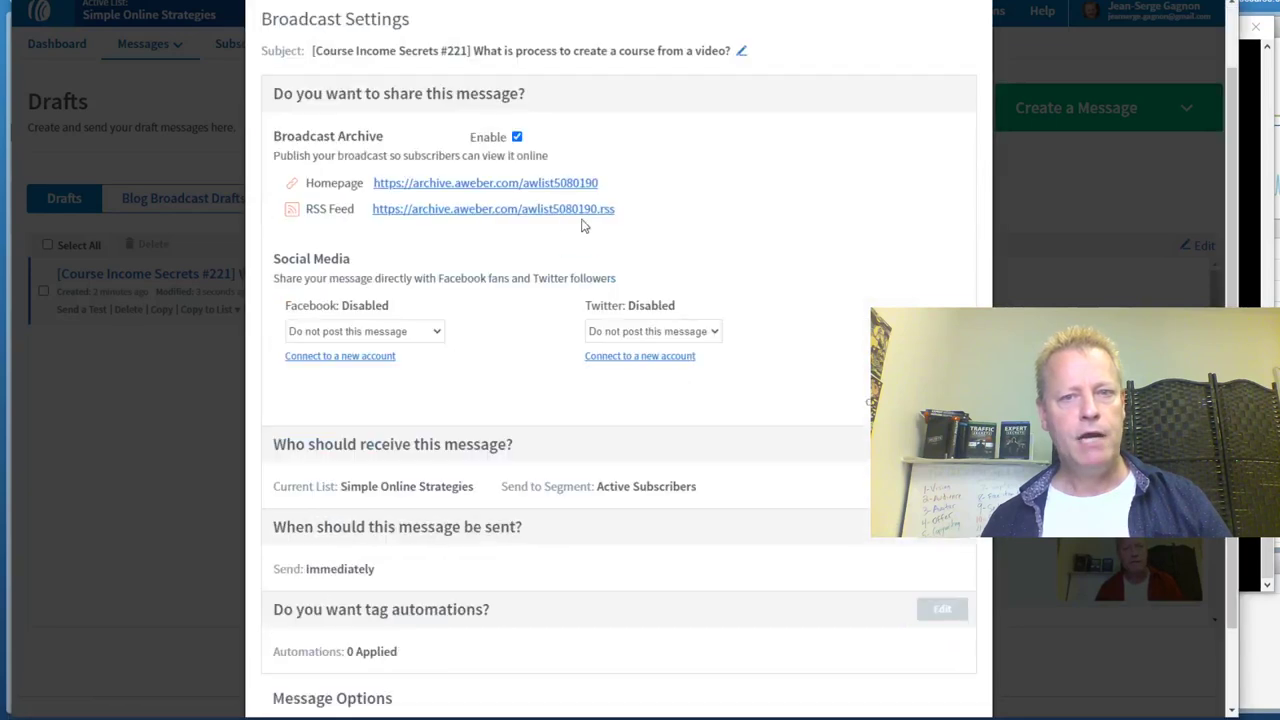
pyautogui.click(343, 333)
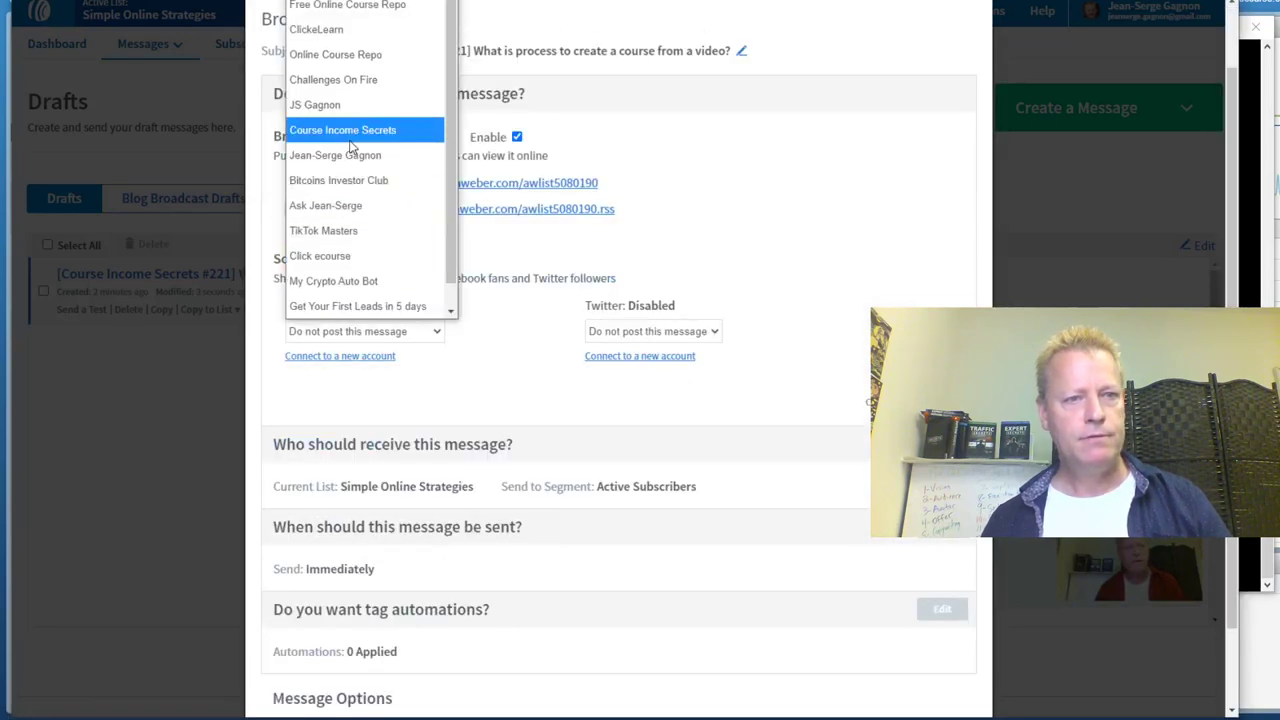
pyautogui.click(390, 132)
pyautogui.click(657, 336)
pyautogui.click(625, 380)
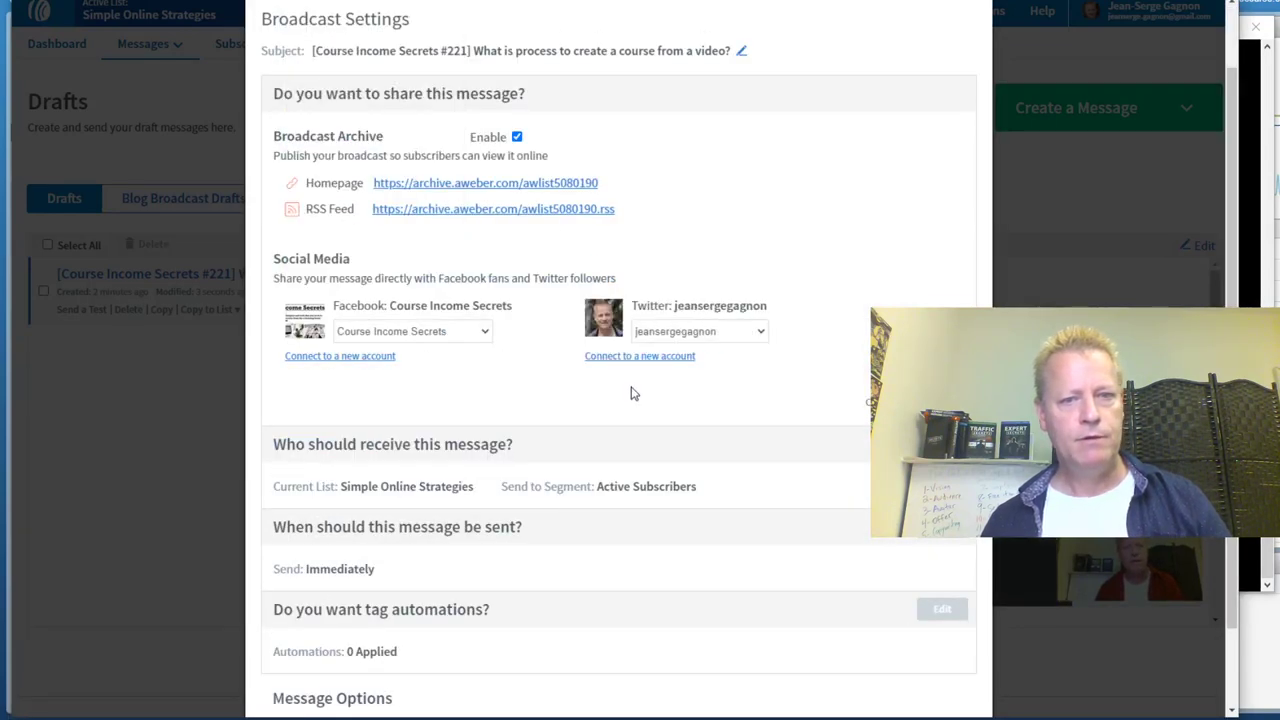
pyautogui.click(875, 400)
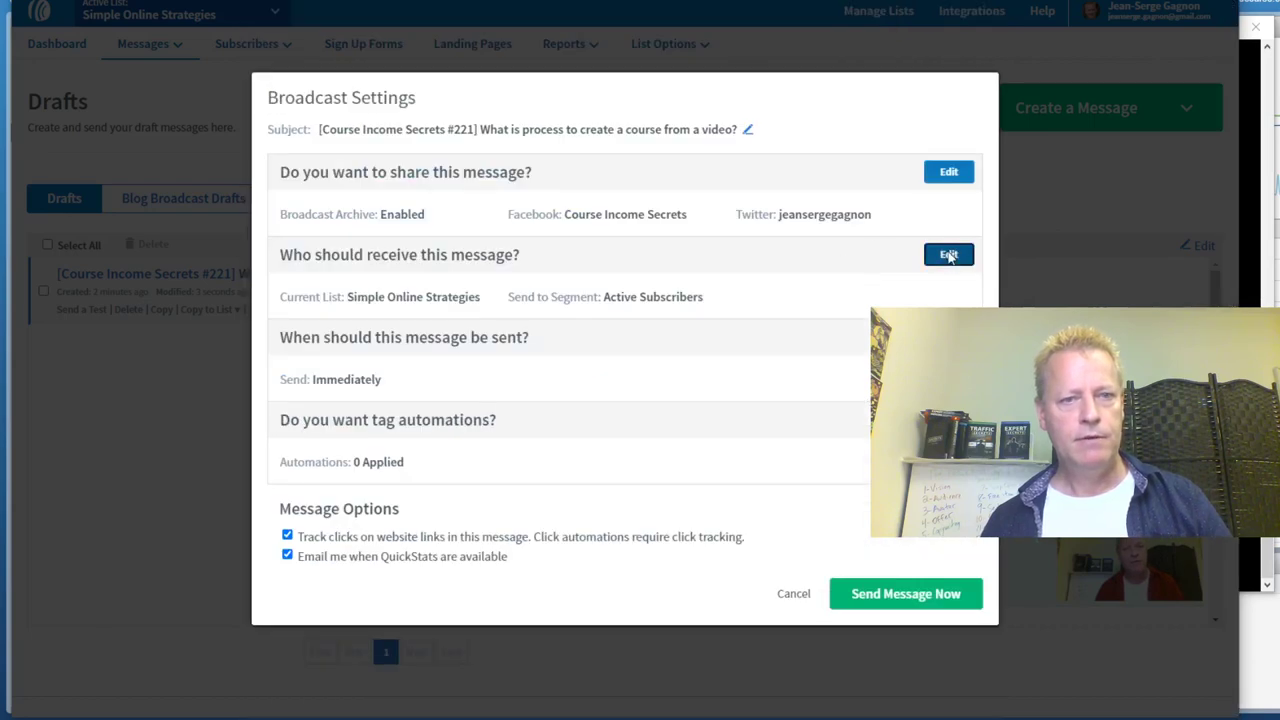
# Set the broadcast's recipients to the seinfeld tag segment
pyautogui.click(948, 253)
pyautogui.click(822, 228)
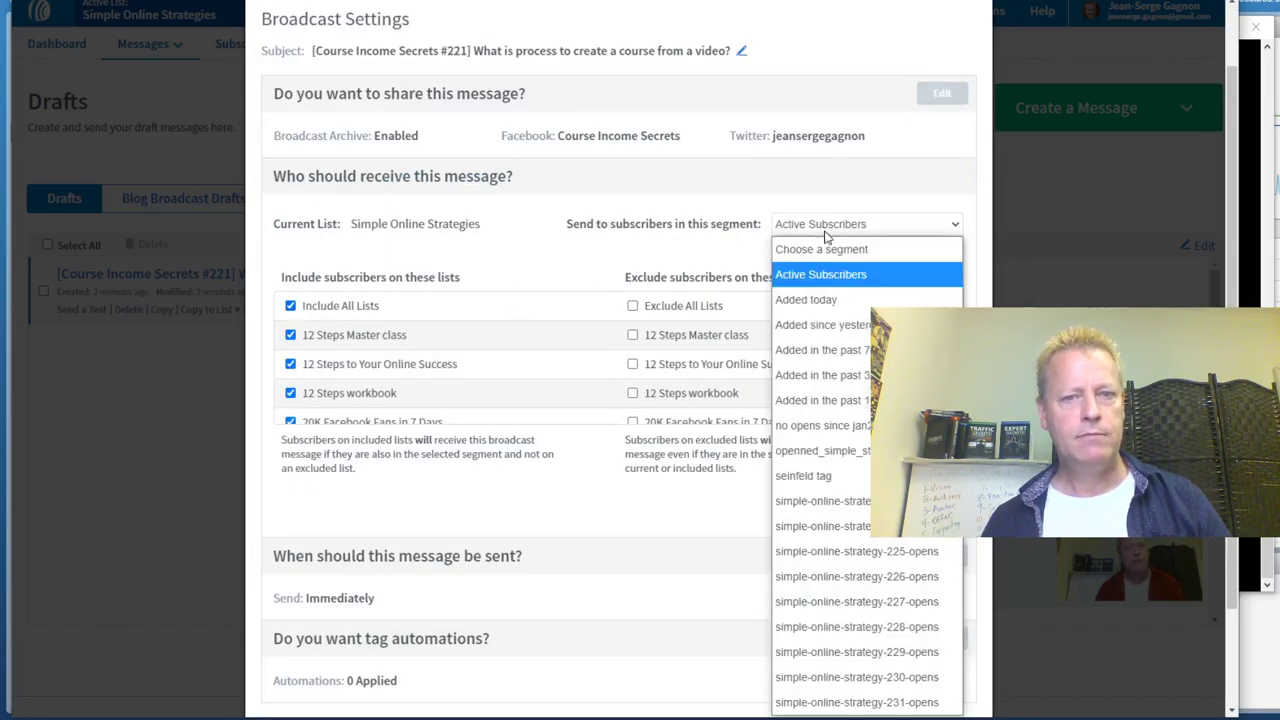
pyautogui.click(805, 476)
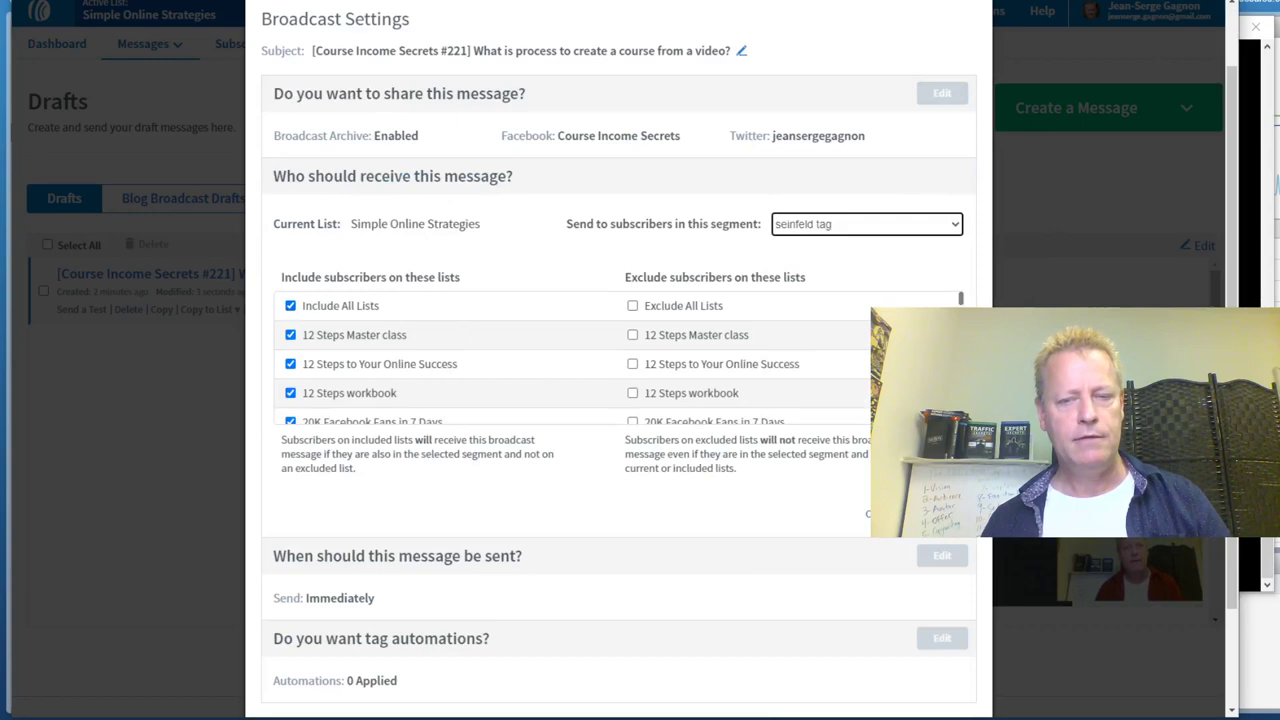
pyautogui.click(940, 553)
pyautogui.click(942, 328)
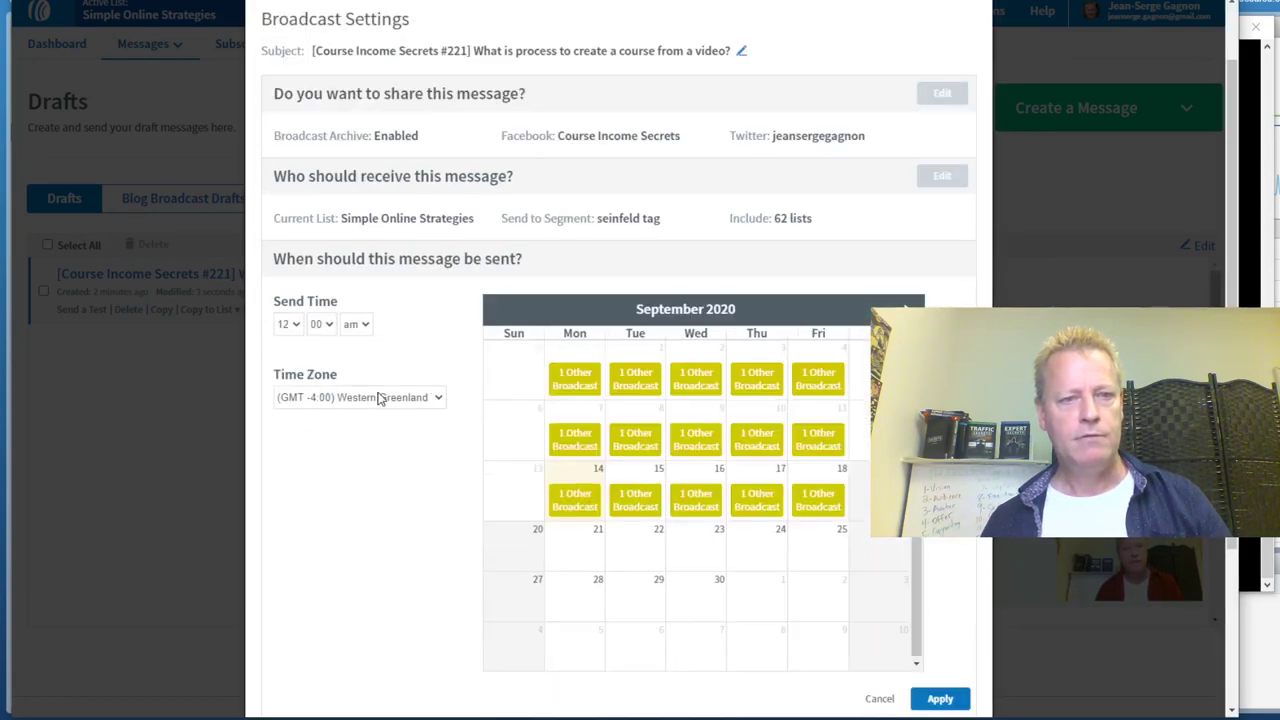
# Set the send time to 7:30 am Eastern Time
pyautogui.click(287, 328)
pyautogui.click(282, 501)
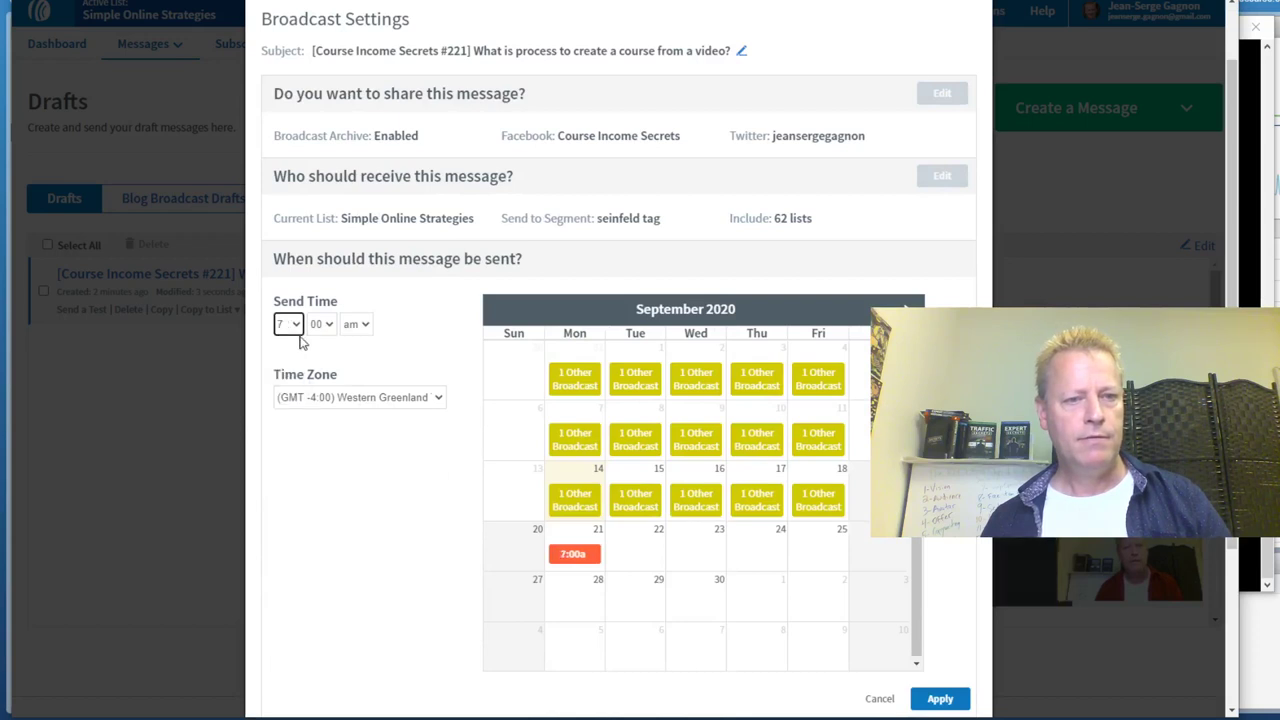
pyautogui.click(321, 324)
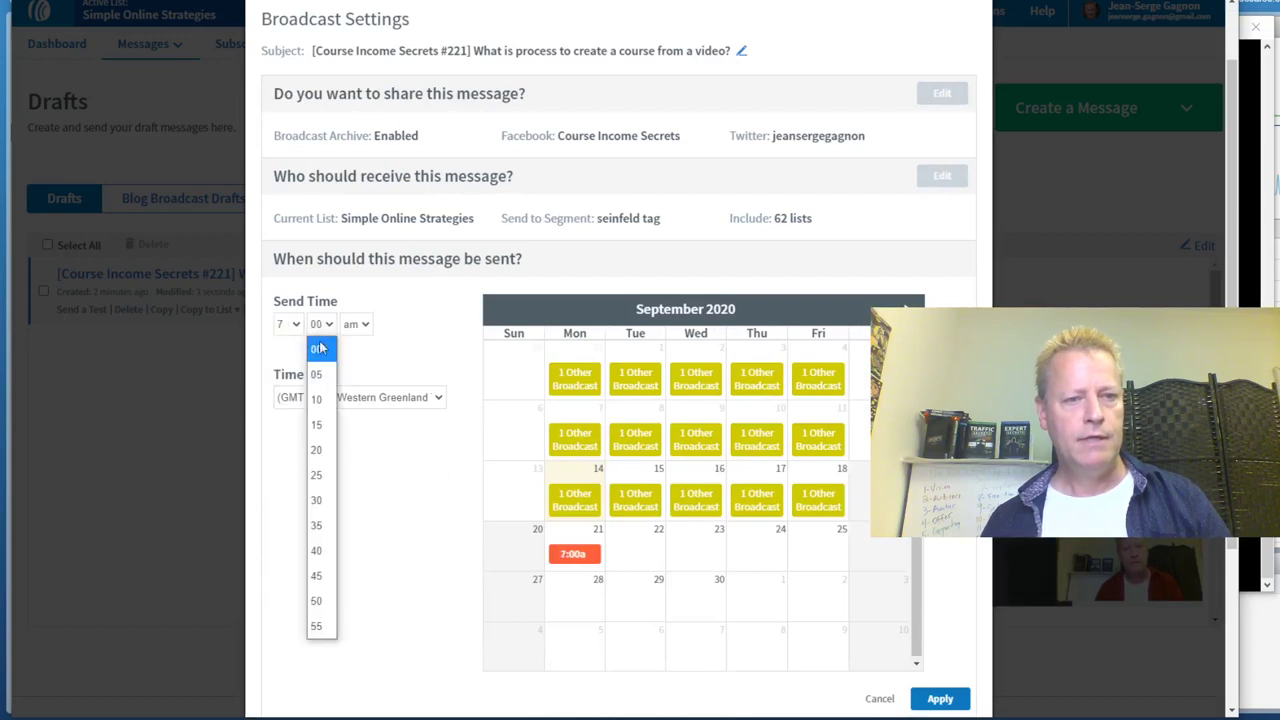
pyautogui.click(316, 500)
pyautogui.click(360, 399)
pyautogui.scroll(-3, 403, 337)
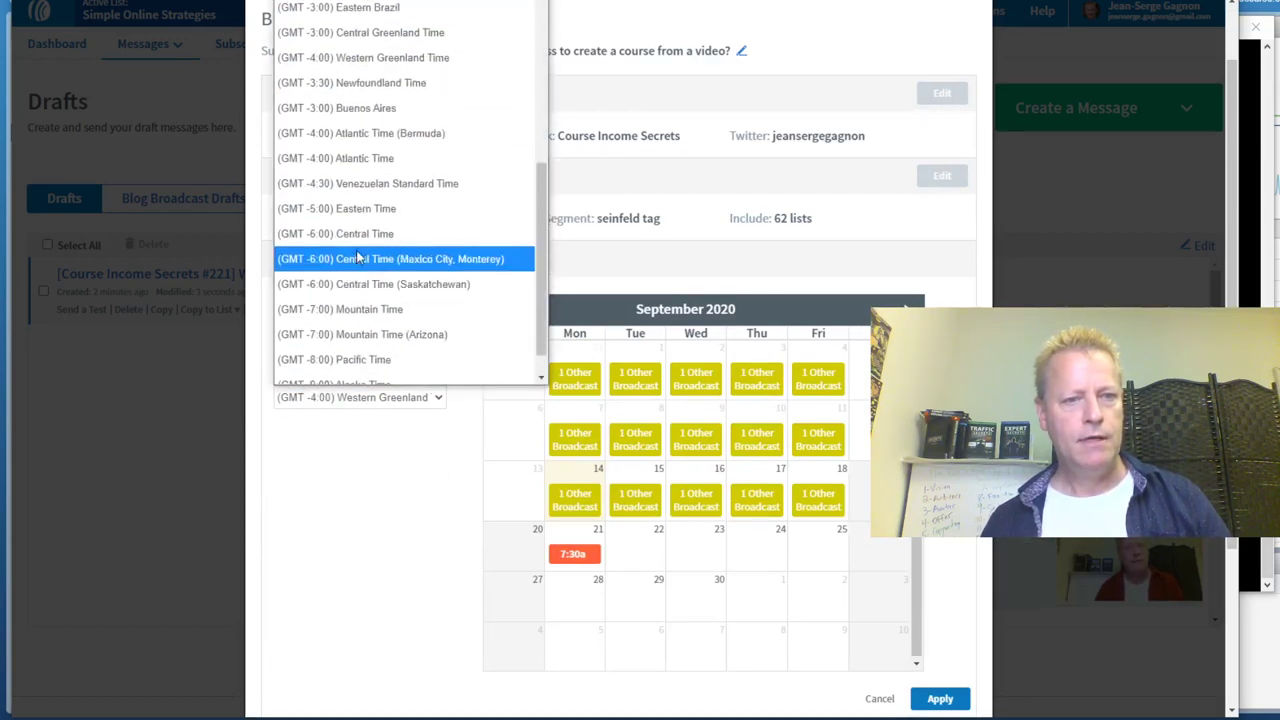
pyautogui.click(362, 214)
pyautogui.click(940, 699)
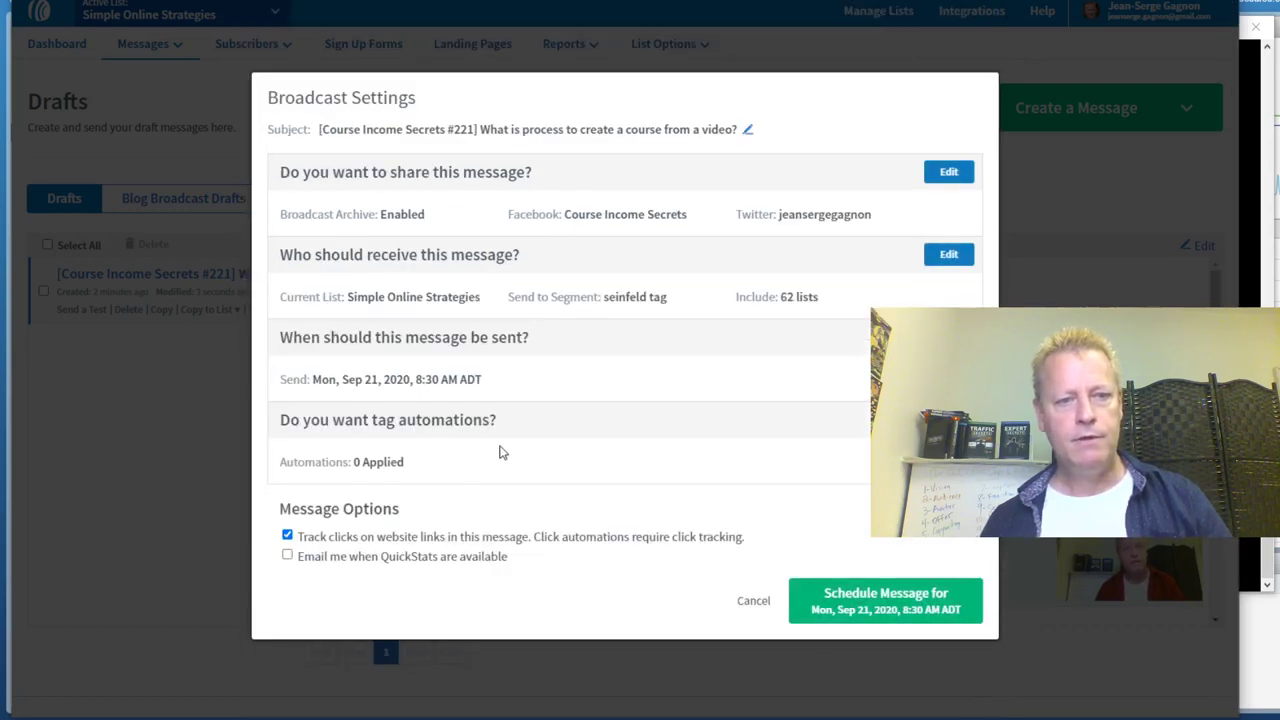
# Tag openers openned_email and link clickers clicked_video, then schedule the broadcast
pyautogui.click(948, 420)
pyautogui.click(604, 441)
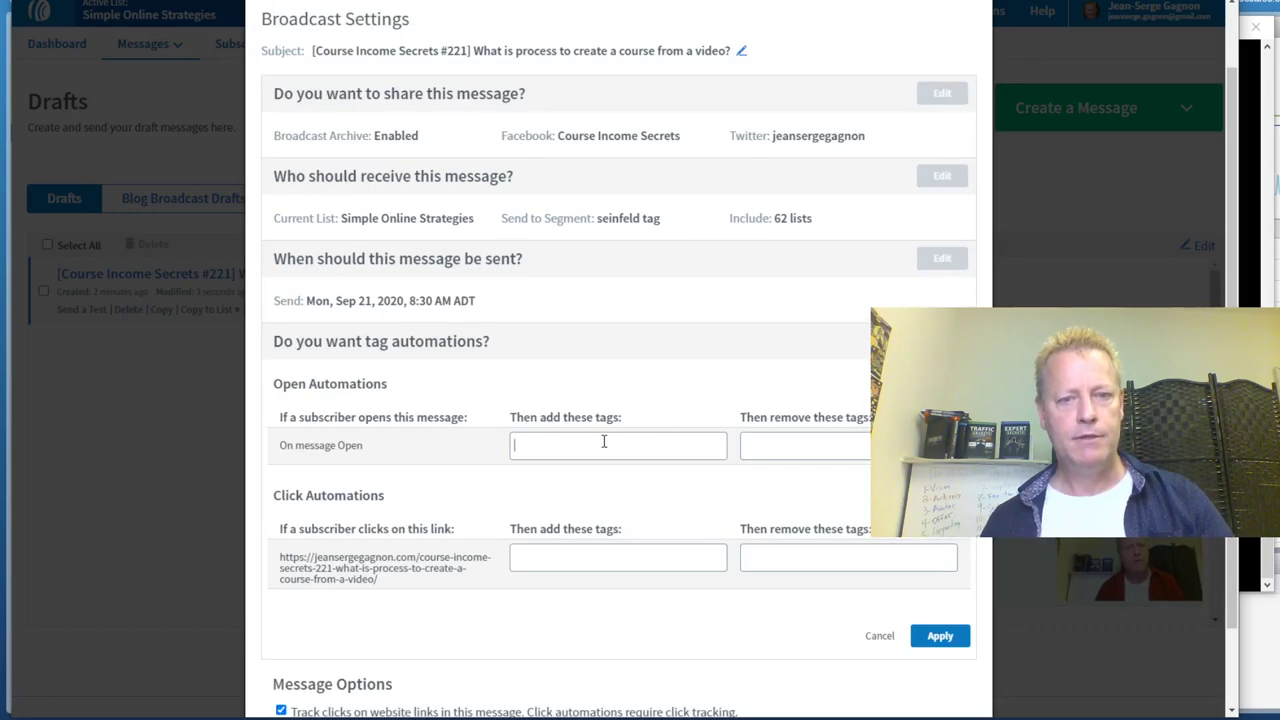
pyautogui.write('op')
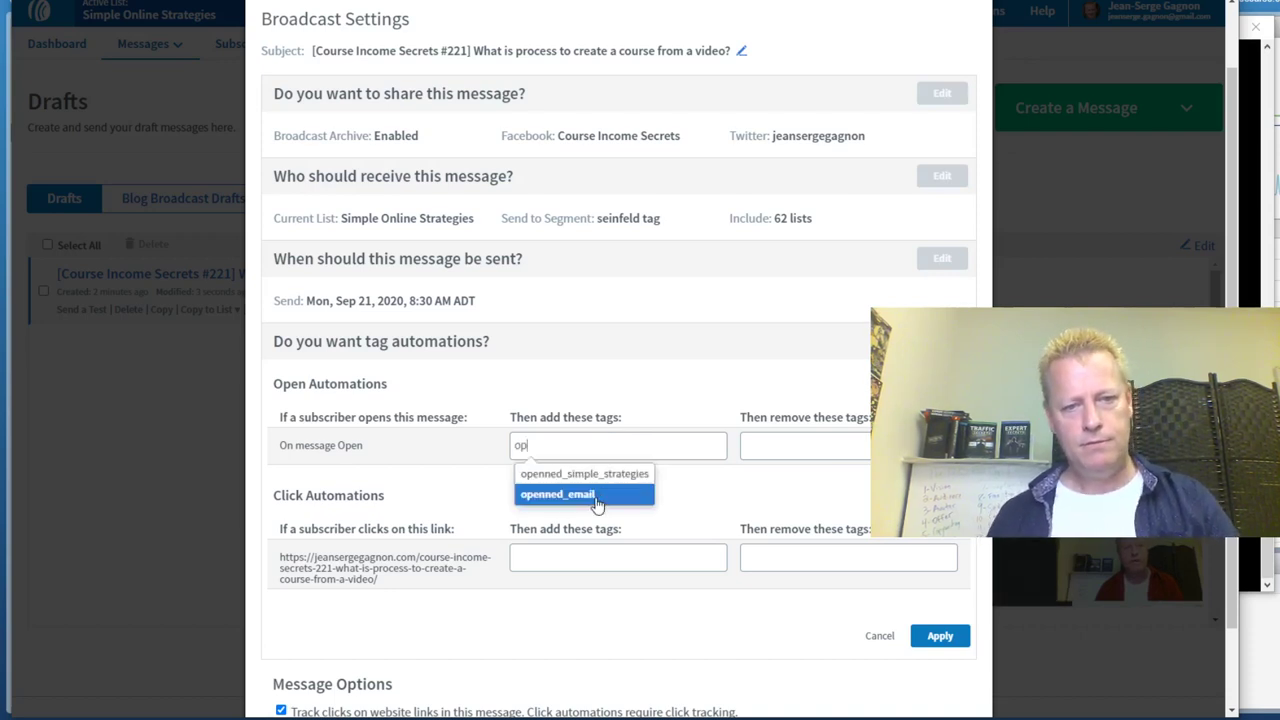
pyautogui.click(586, 491)
pyautogui.click(585, 560)
pyautogui.write('vid')
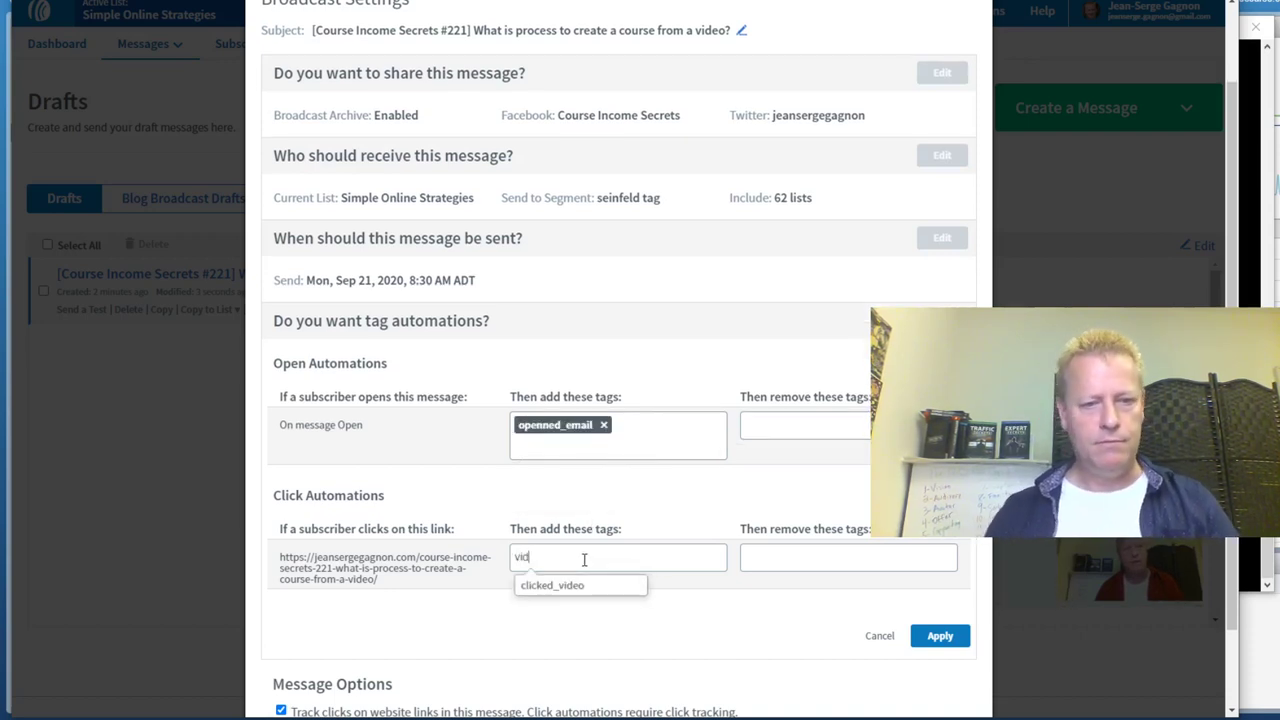
pyautogui.click(578, 584)
pyautogui.click(938, 625)
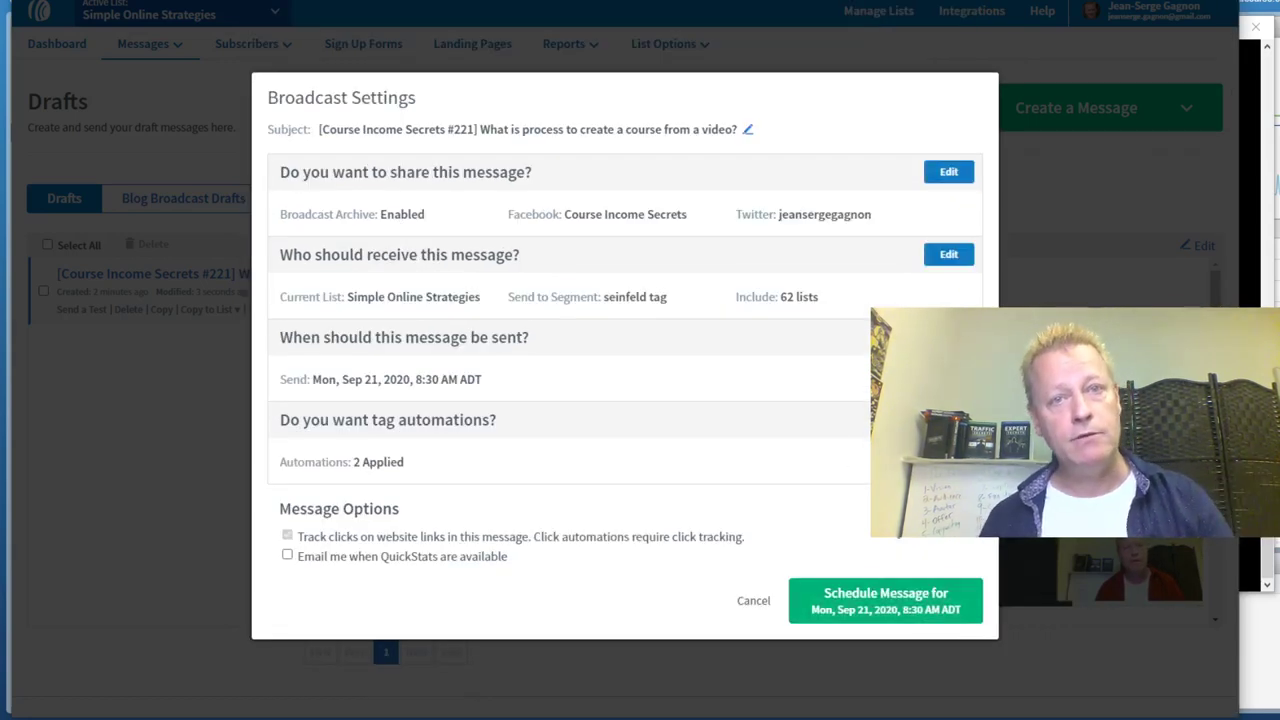
pyautogui.click(886, 606)
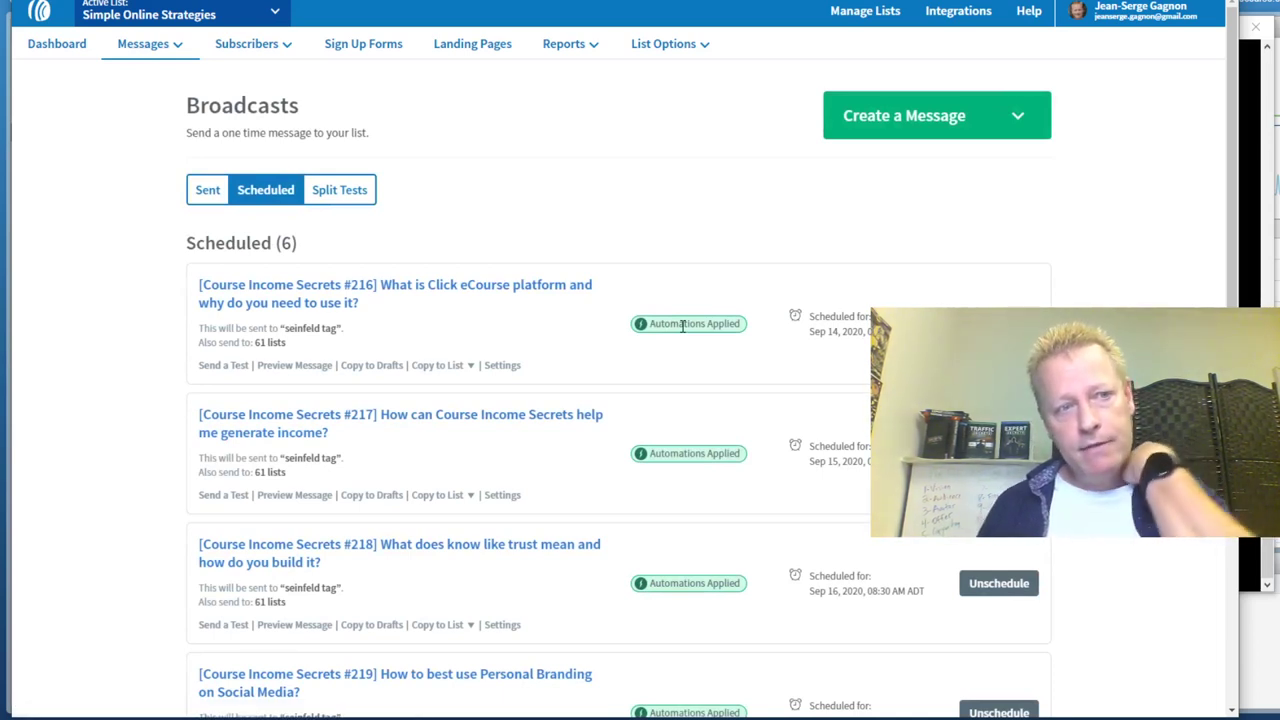
# Switch the active list to Test List for episode 222
pyautogui.click(275, 14)
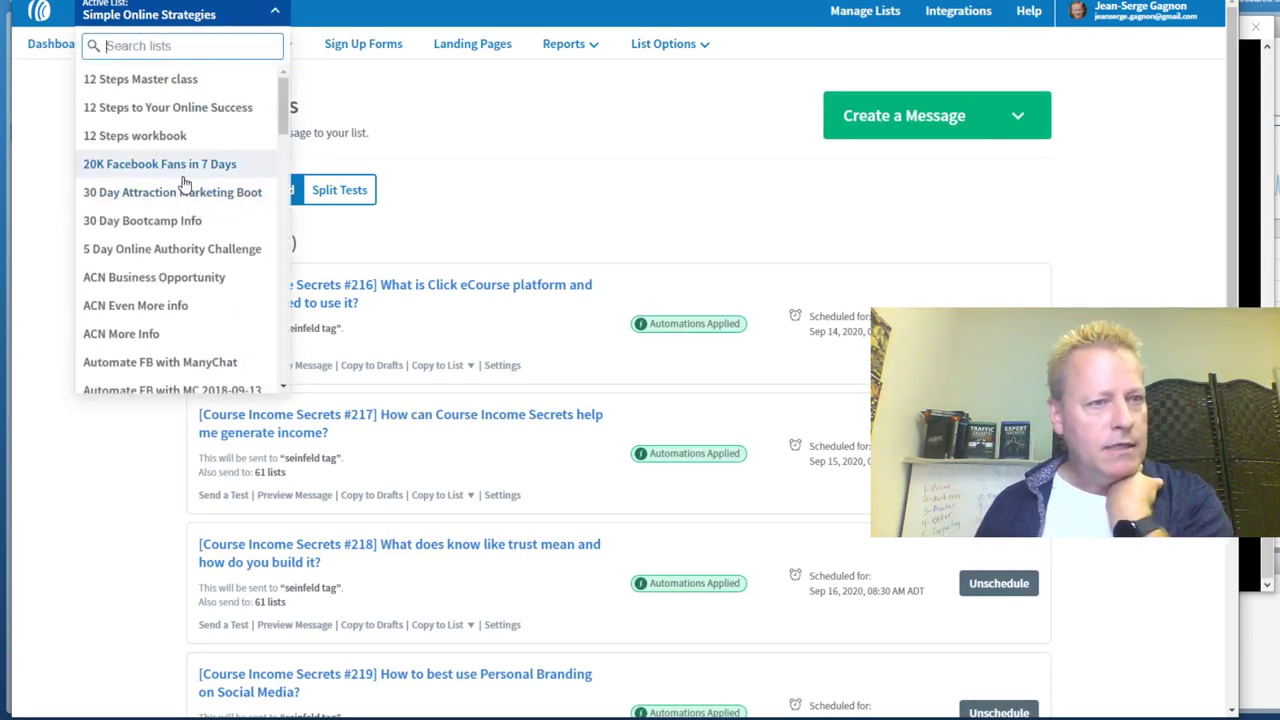
pyautogui.scroll(-12, 177, 205)
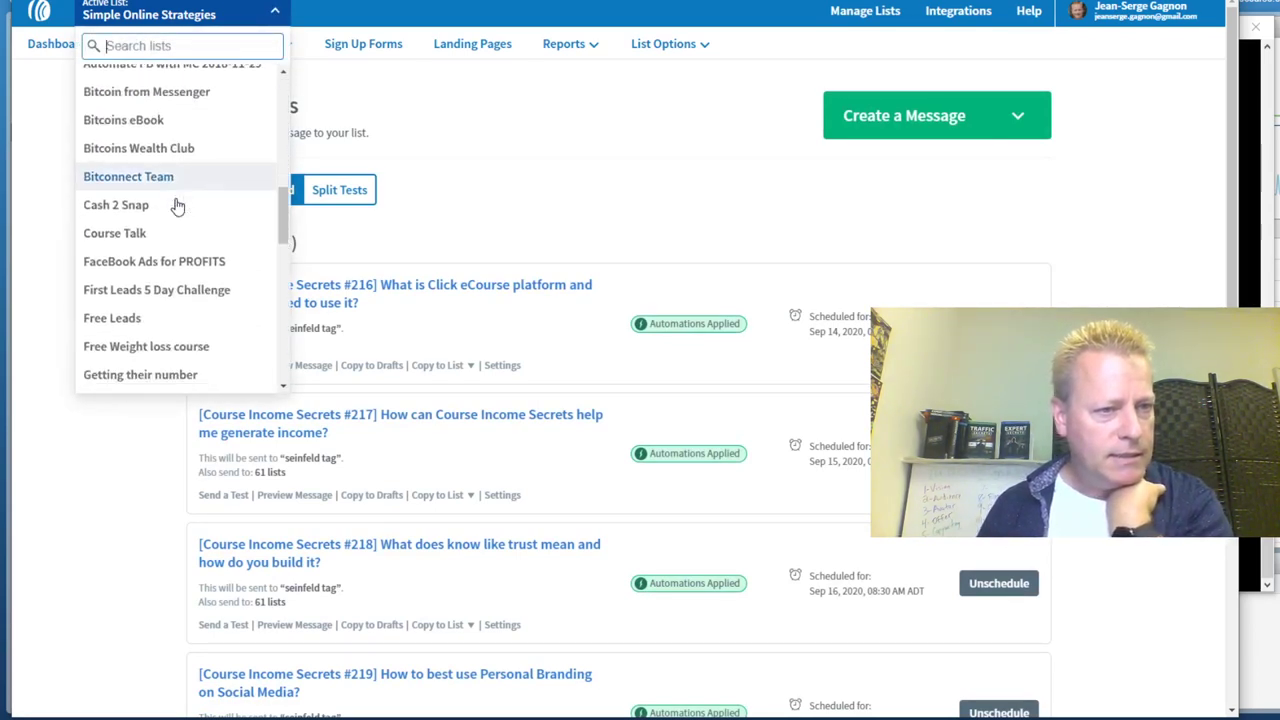
pyautogui.scroll(-3, 177, 205)
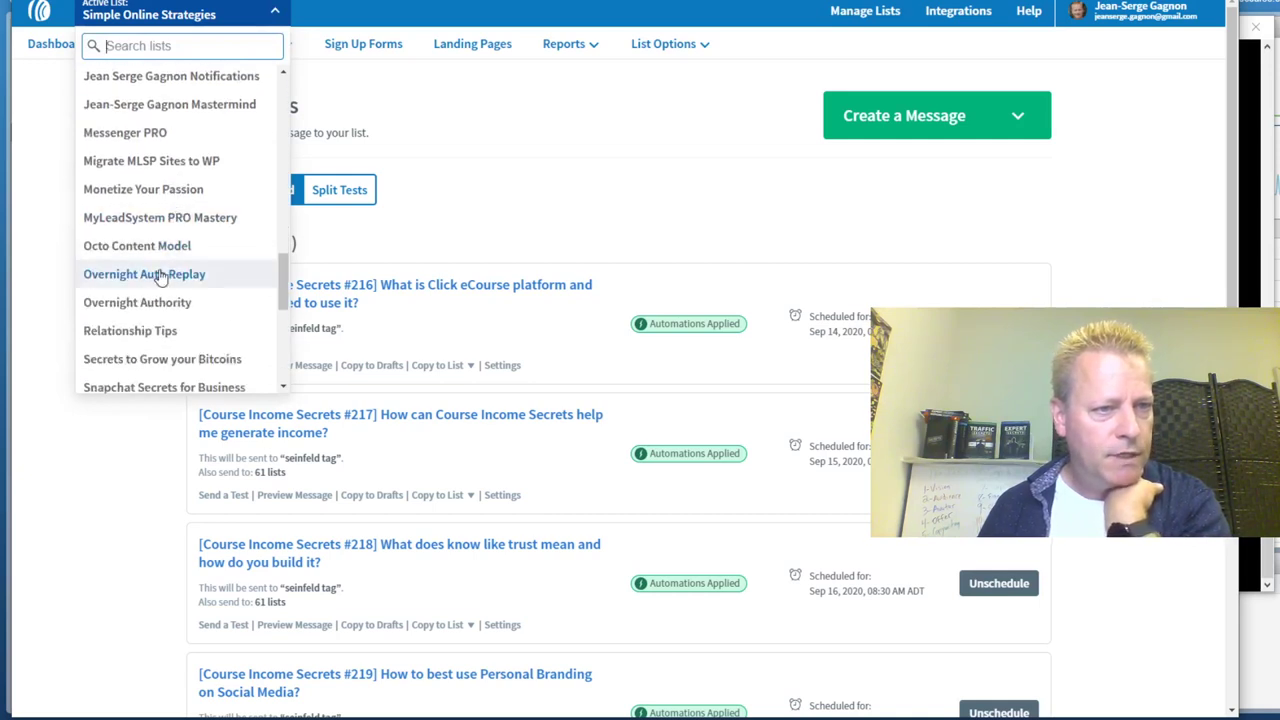
pyautogui.scroll(-3, 150, 290)
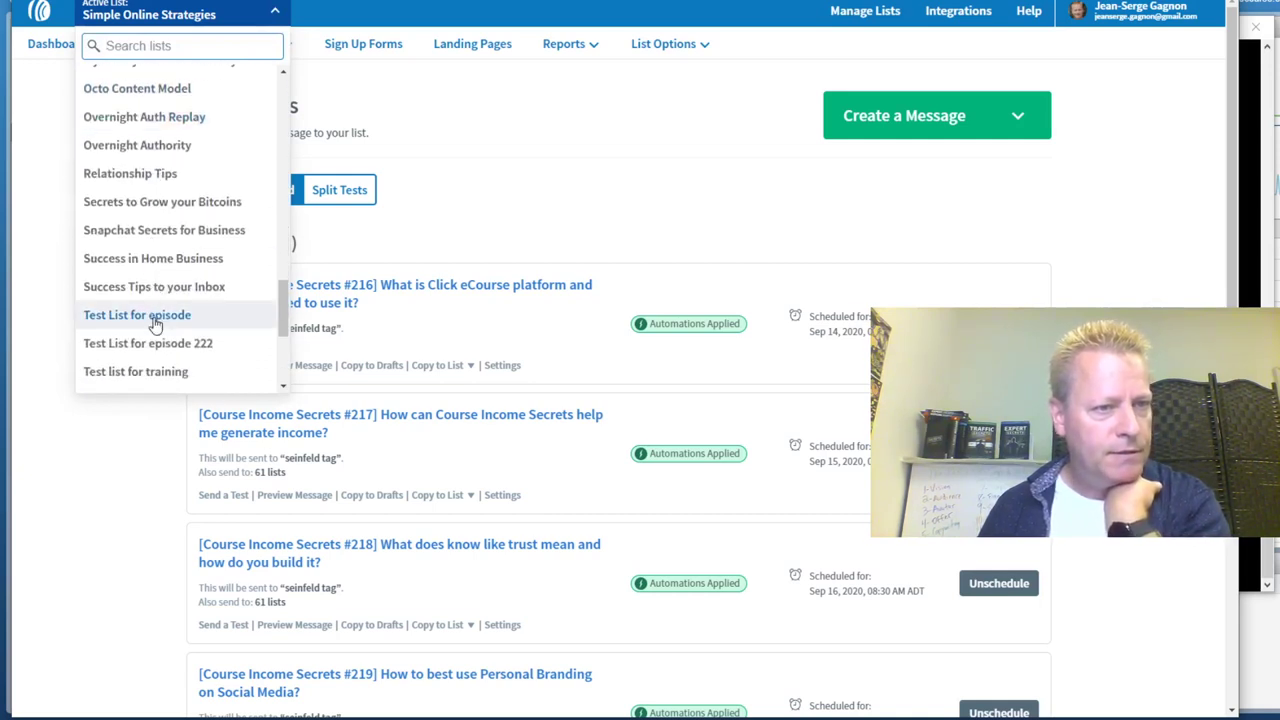
pyautogui.click(198, 343)
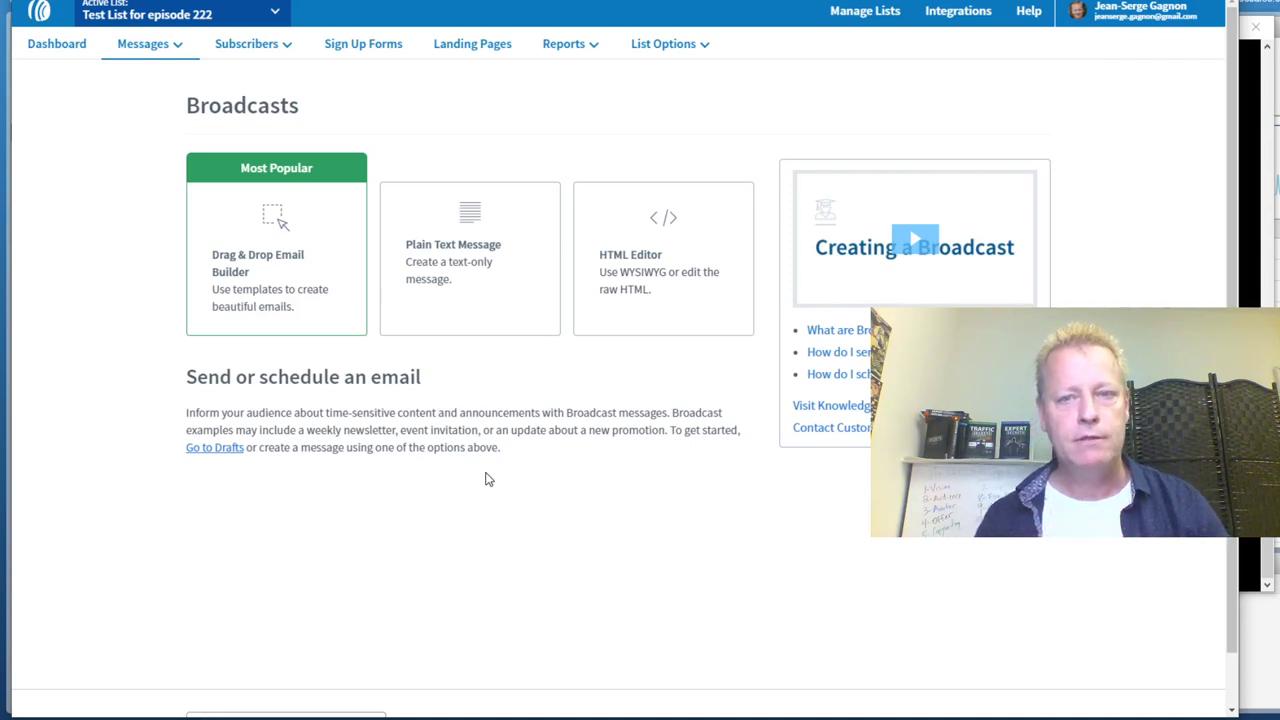
# Start the Creating a Broadcast help video showing the Chef Marco's dinner party demo email
pyautogui.click(912, 242)
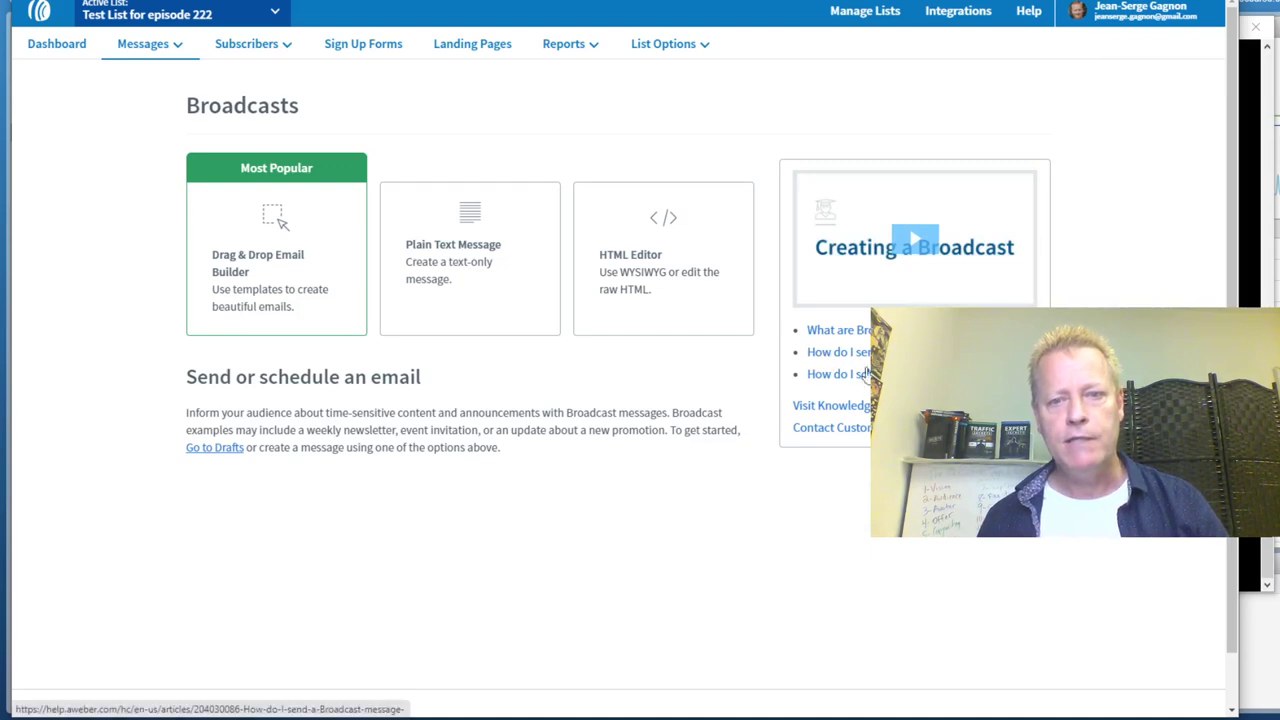
pyautogui.click(912, 248)
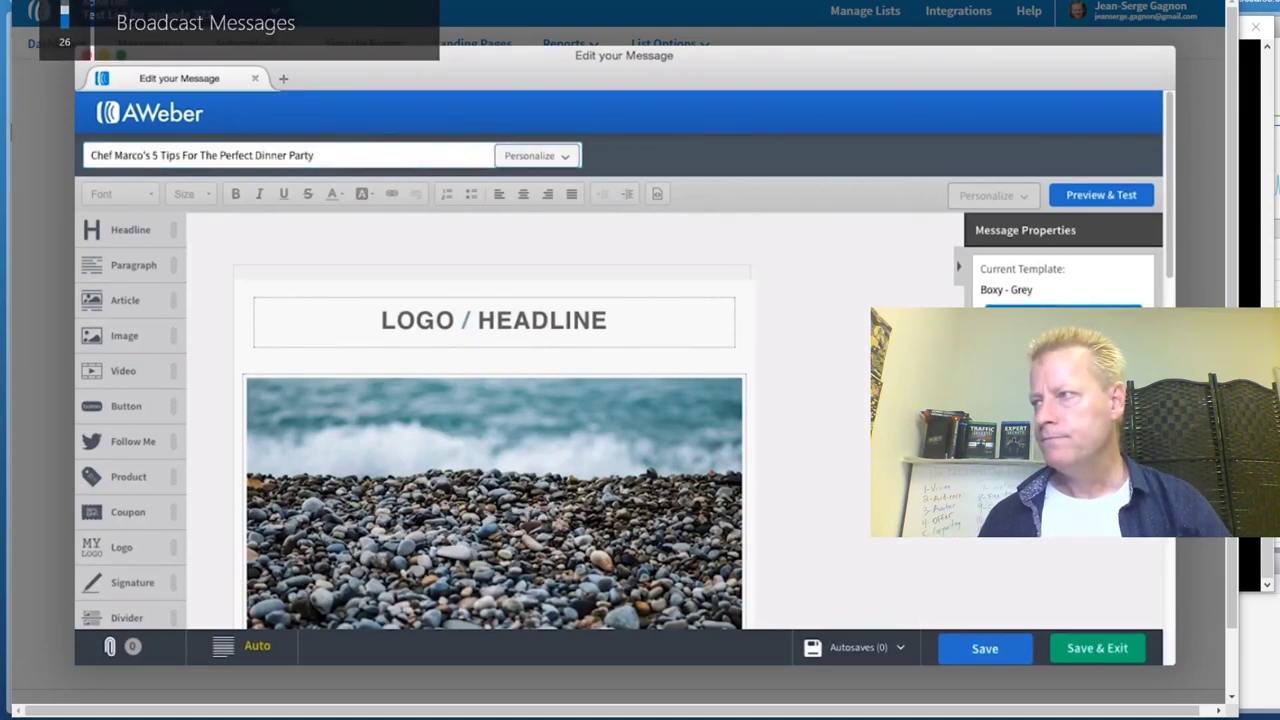
pyautogui.click(1000, 306)
pyautogui.click(990, 224)
pyautogui.click(930, 650)
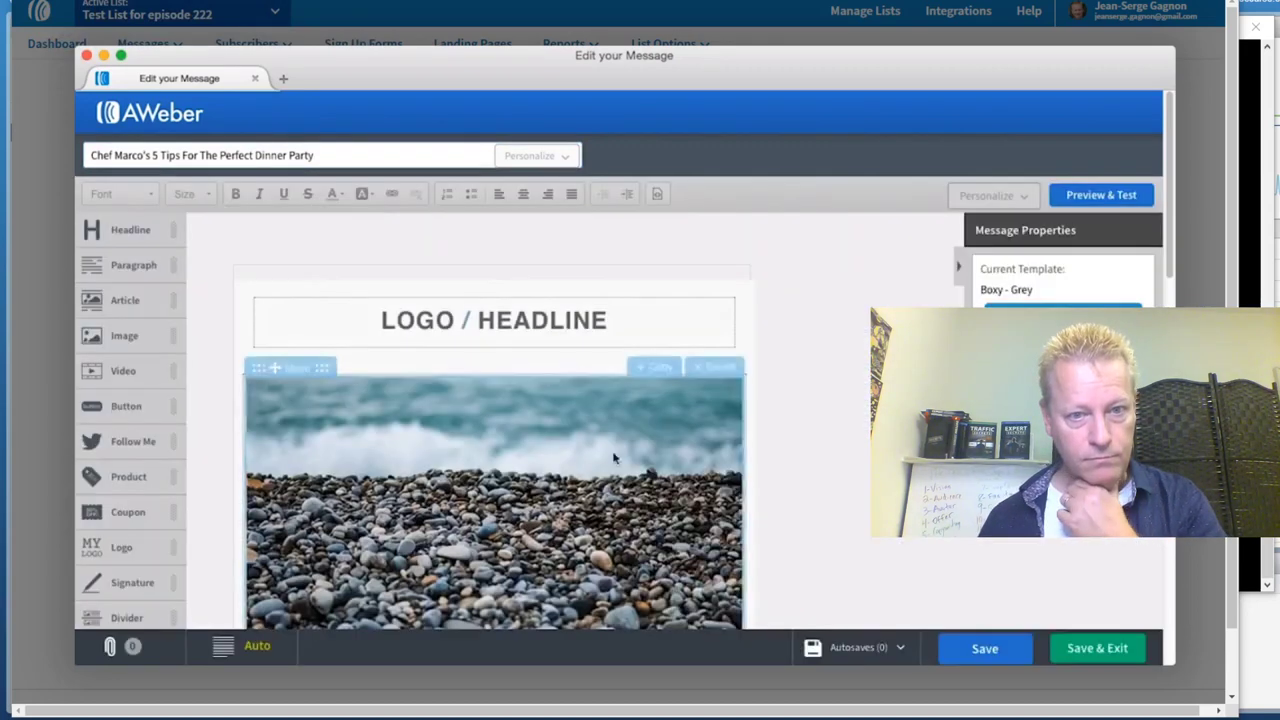
pyautogui.tripleClick(567, 318)
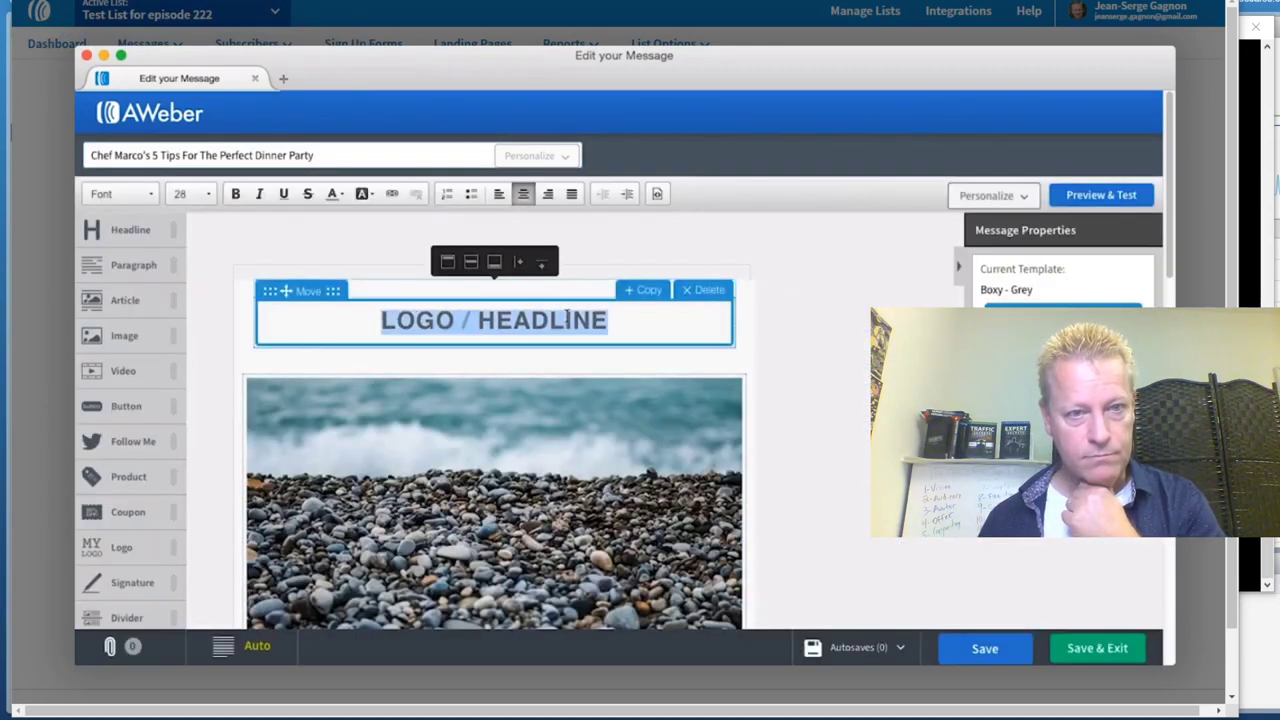
pyautogui.write("Chef Marco's Newsletter")
pyautogui.scroll(-3, 836, 339)
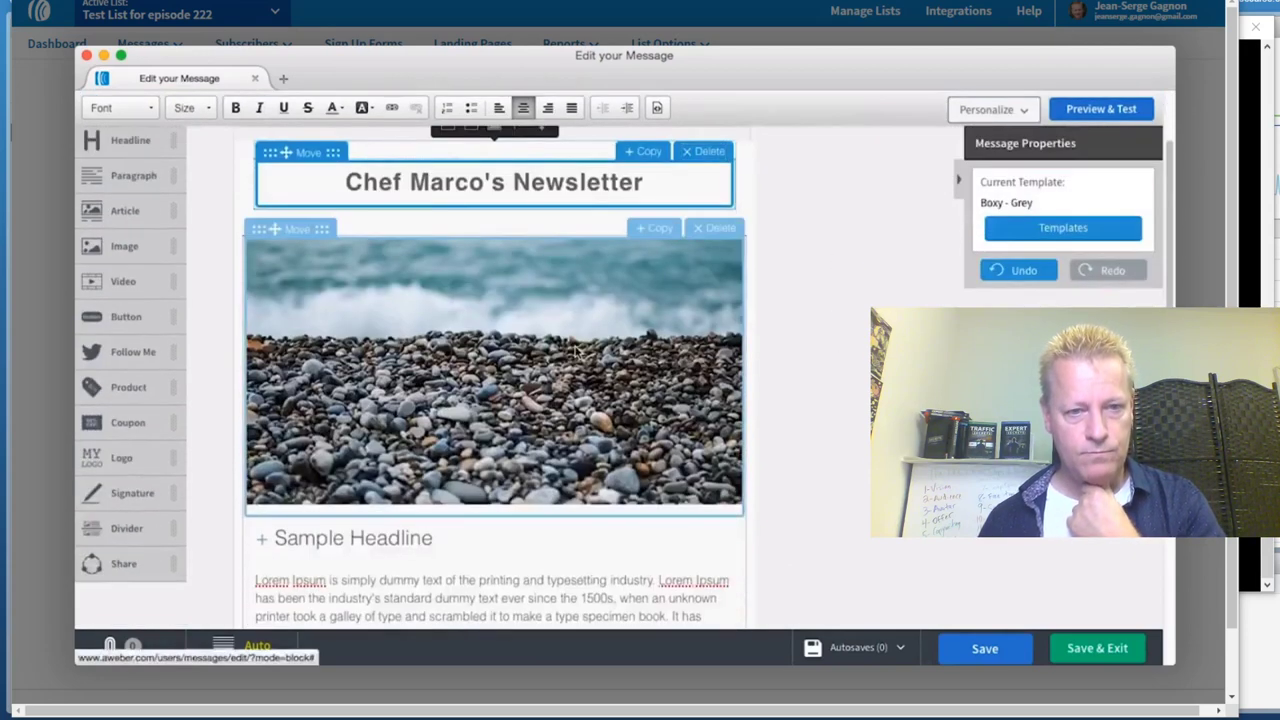
pyautogui.click(740, 349)
pyautogui.click(855, 350)
pyautogui.click(386, 183)
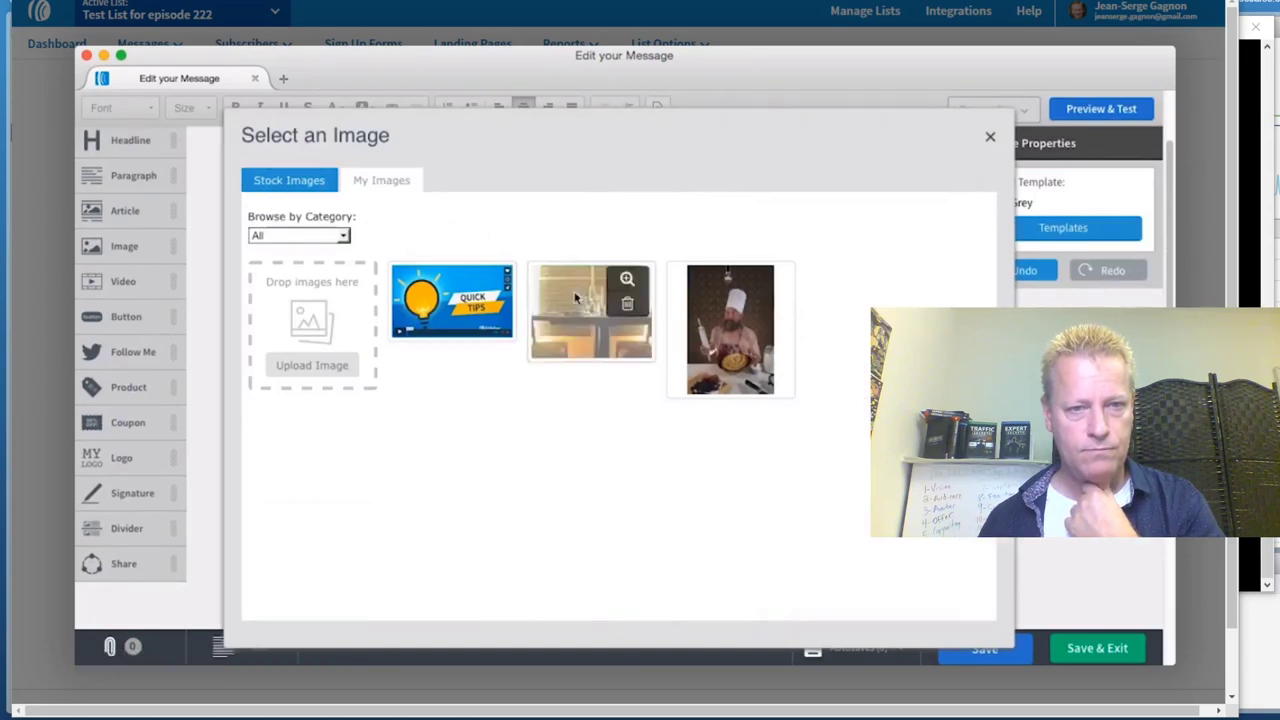
pyautogui.click(575, 318)
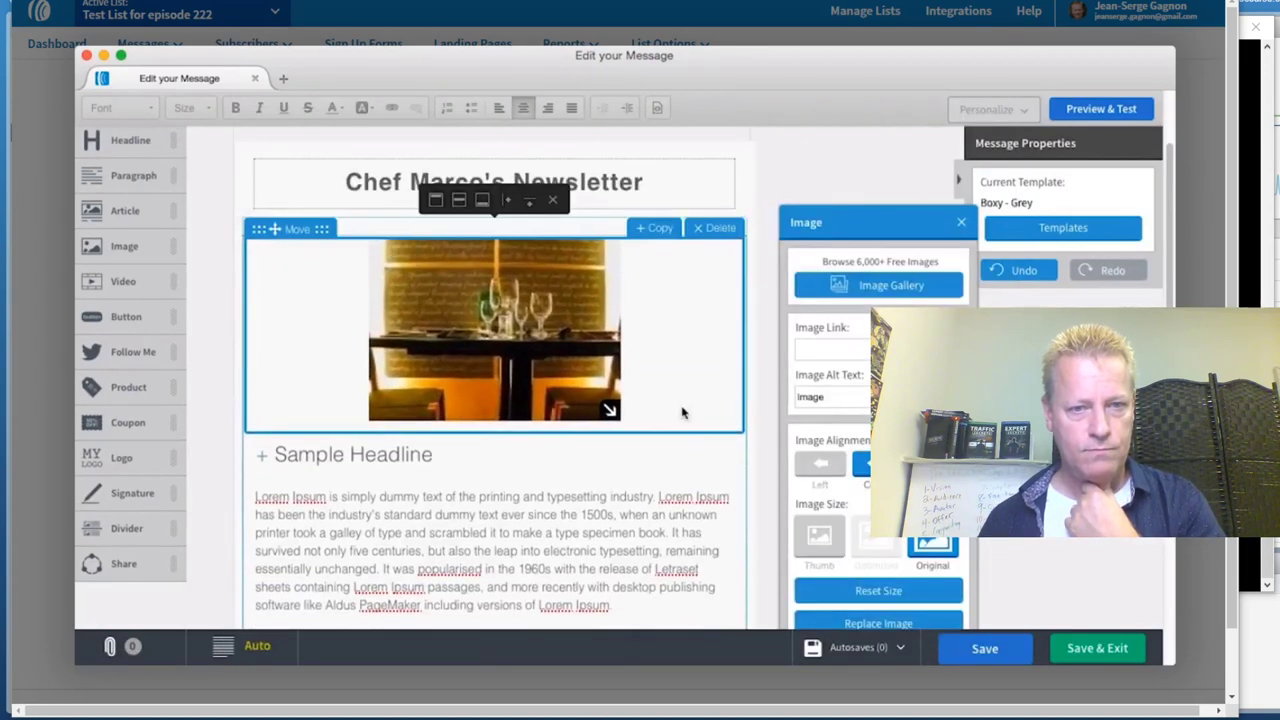
pyautogui.click(1095, 650)
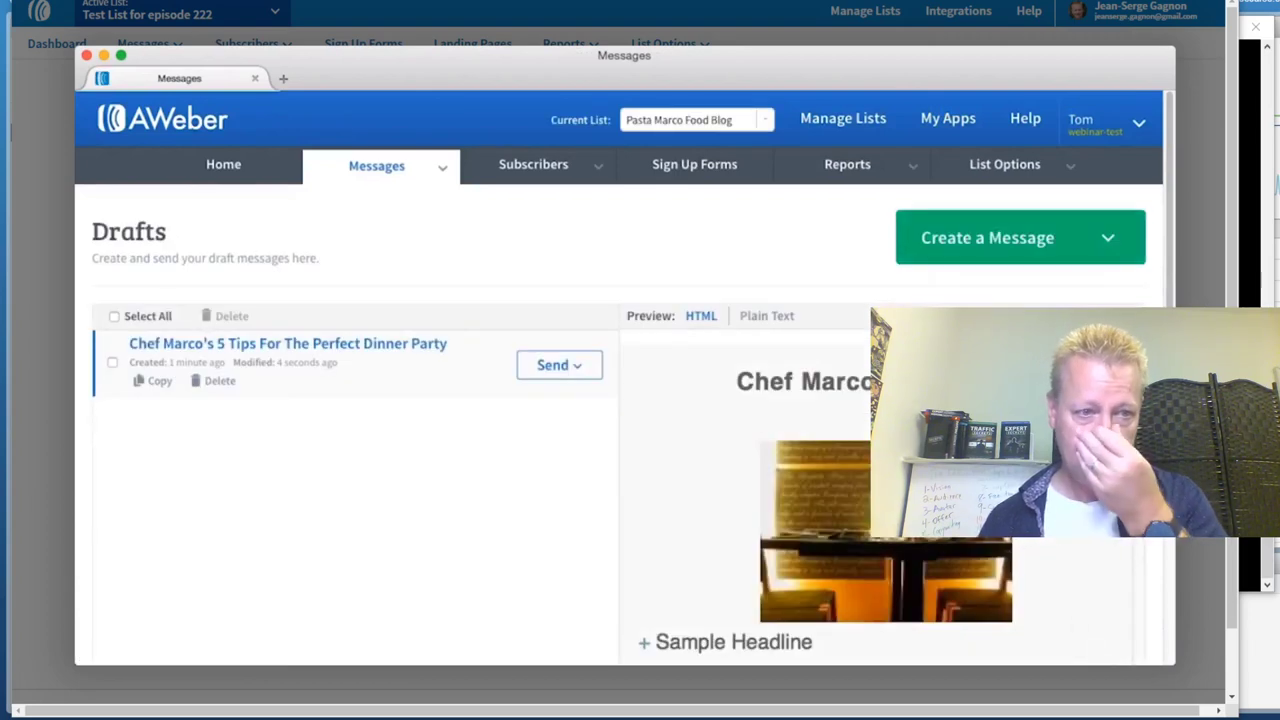
pyautogui.click(590, 368)
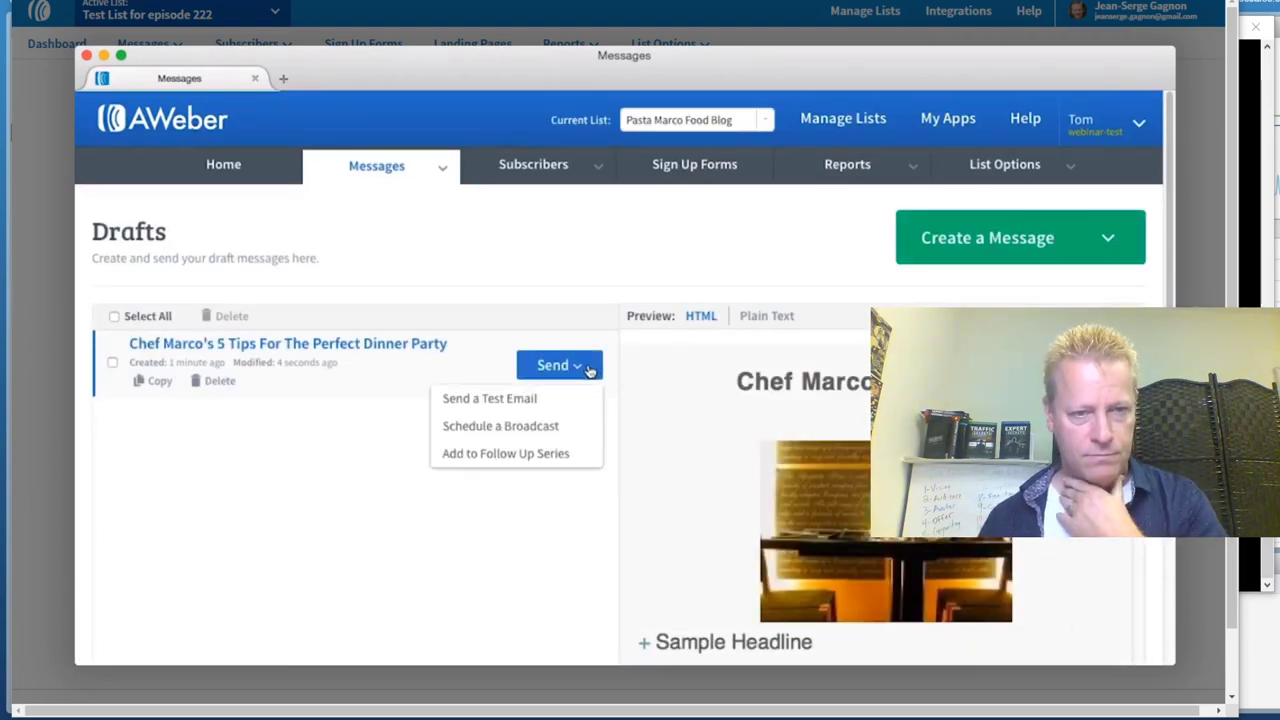
pyautogui.click(567, 427)
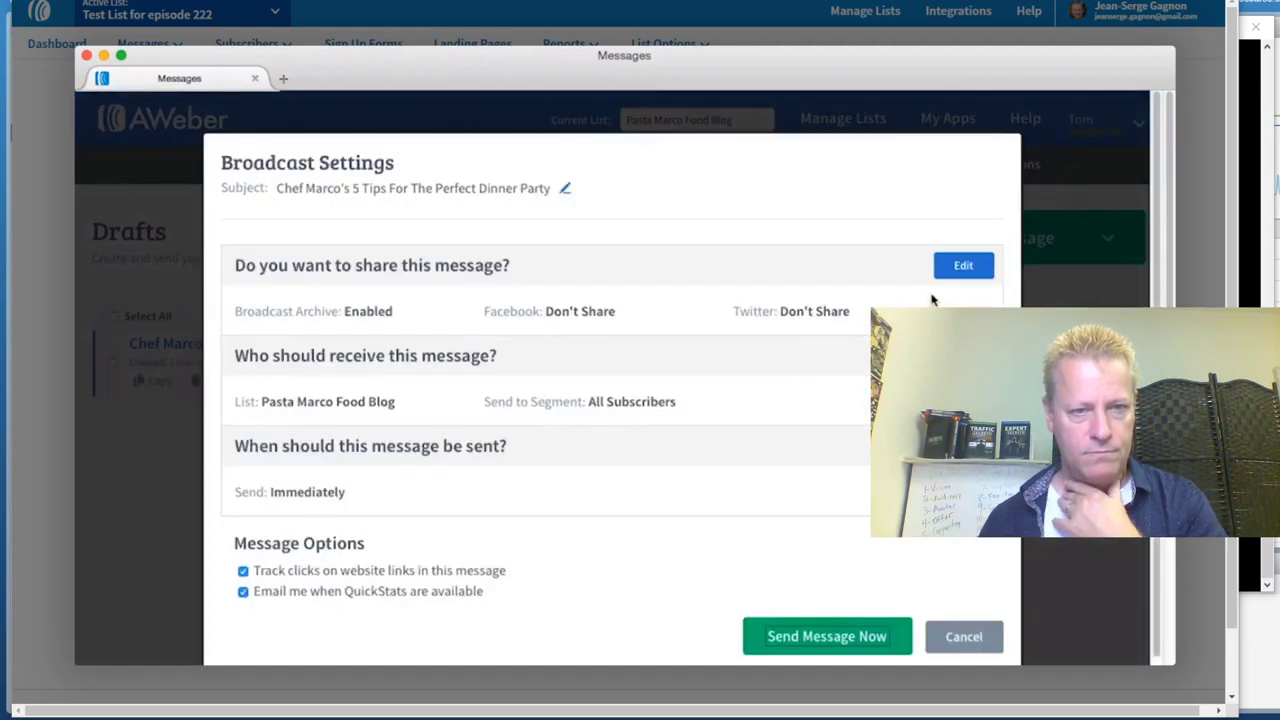
pyautogui.click(958, 267)
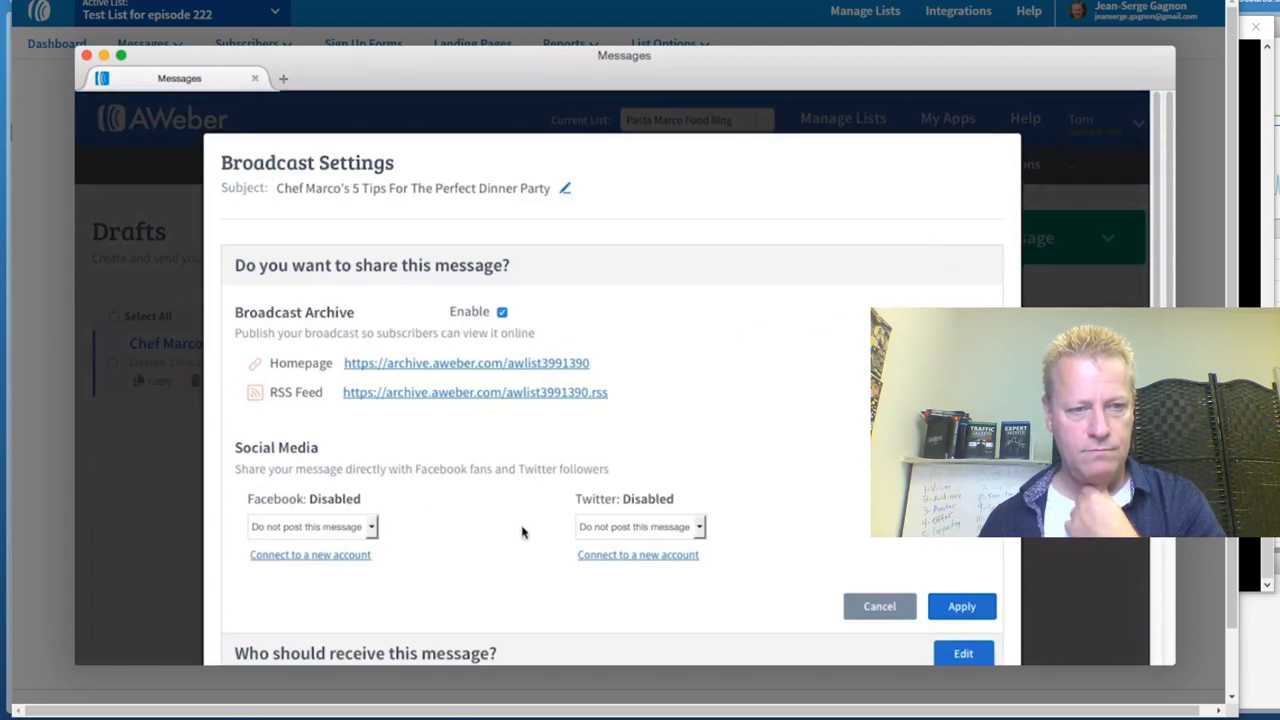
pyautogui.click(961, 606)
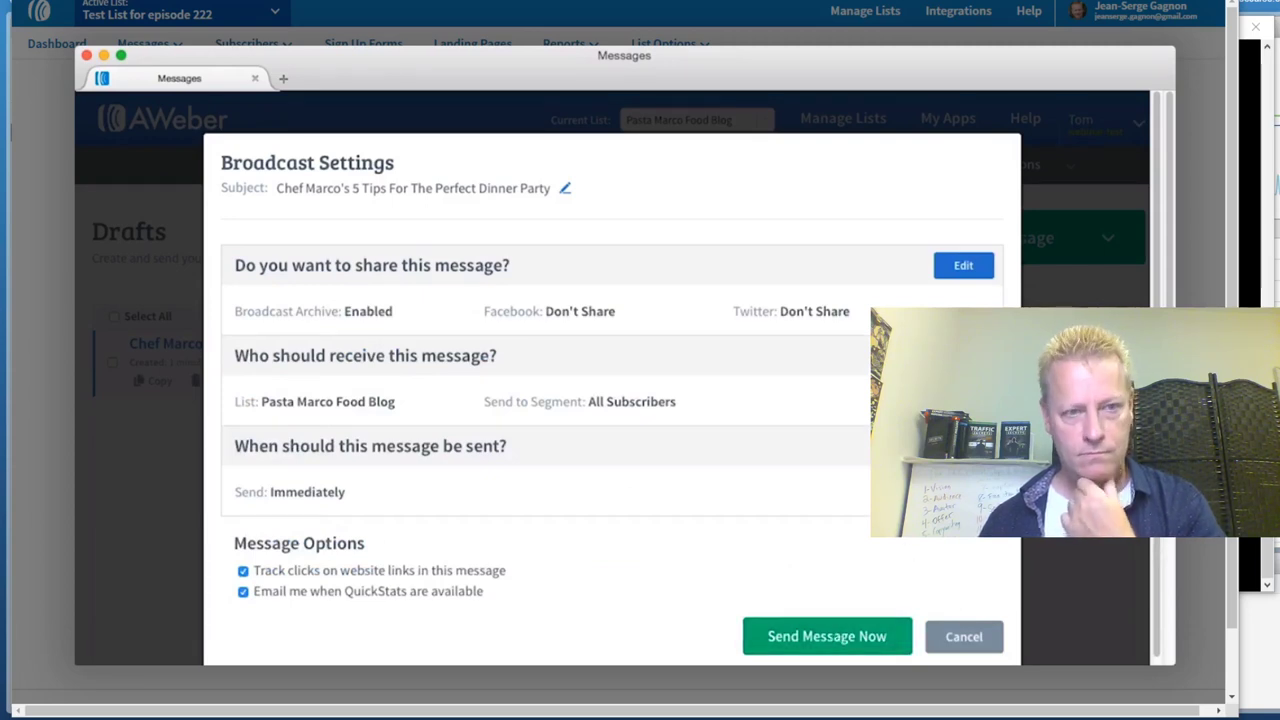
pyautogui.click(963, 446)
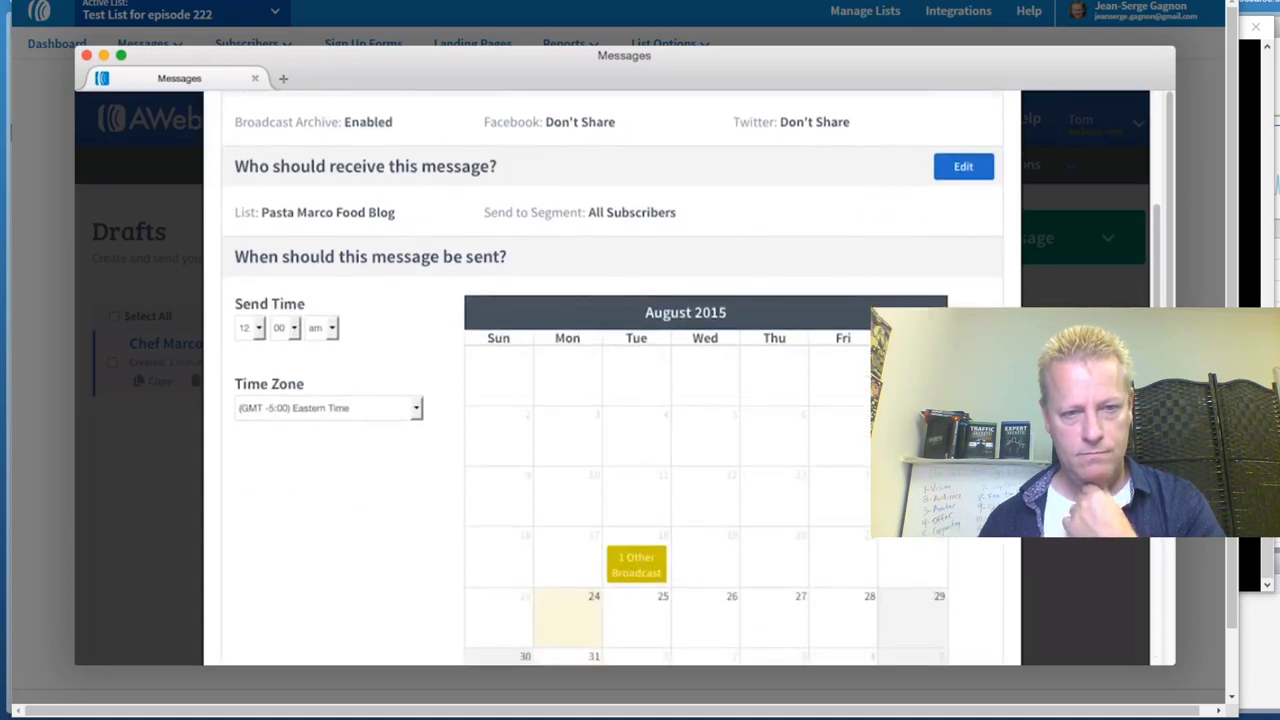
pyautogui.click(565, 577)
pyautogui.click(250, 239)
pyautogui.click(245, 307)
pyautogui.click(320, 239)
pyautogui.click(318, 262)
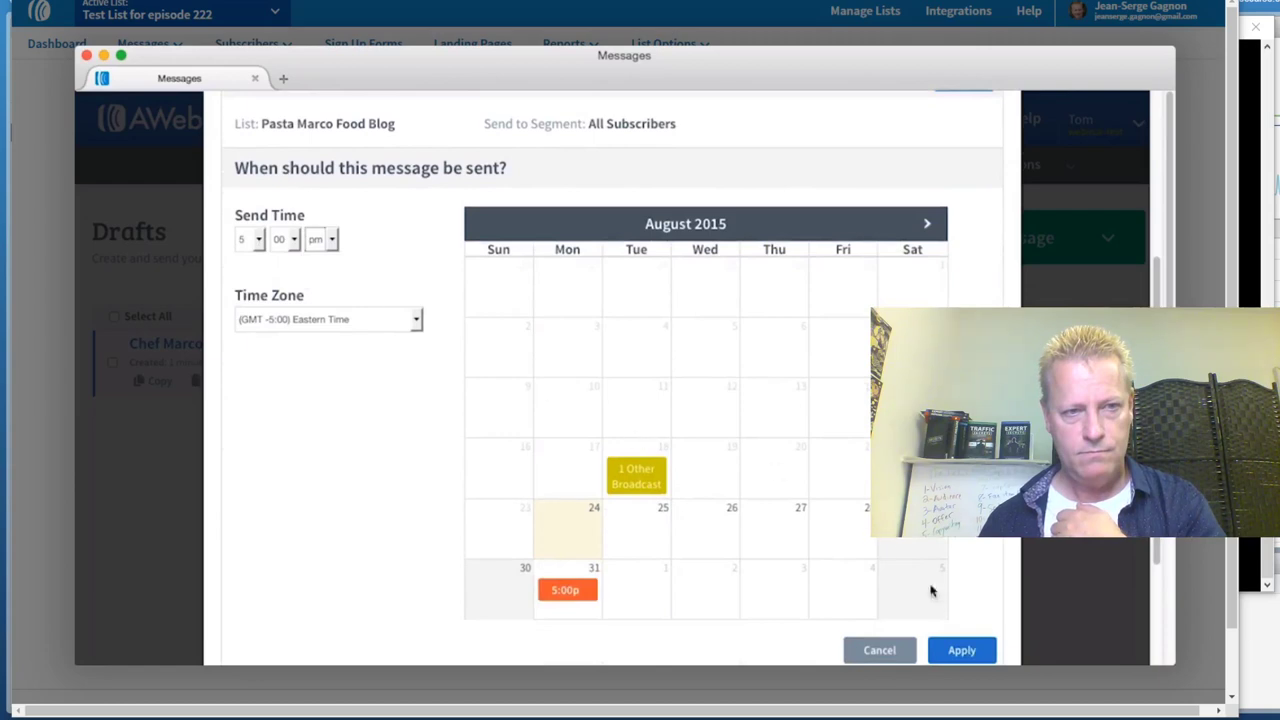
pyautogui.click(963, 651)
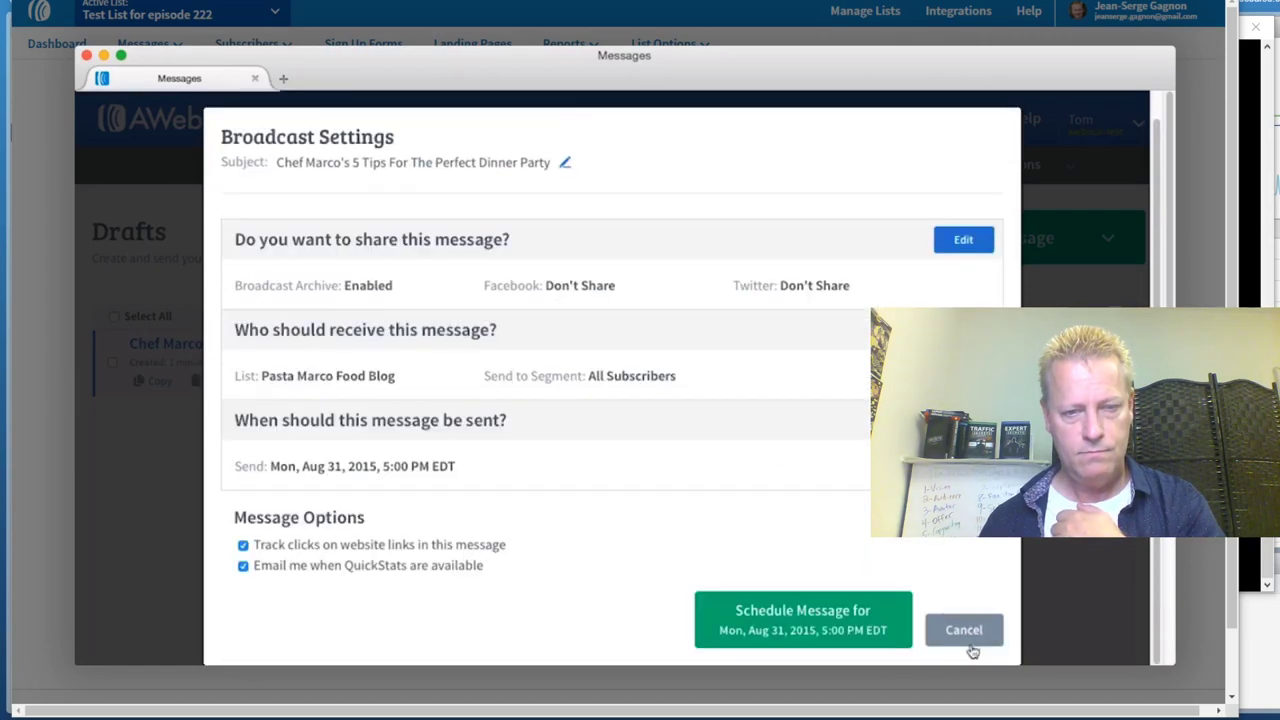
pyautogui.click(855, 622)
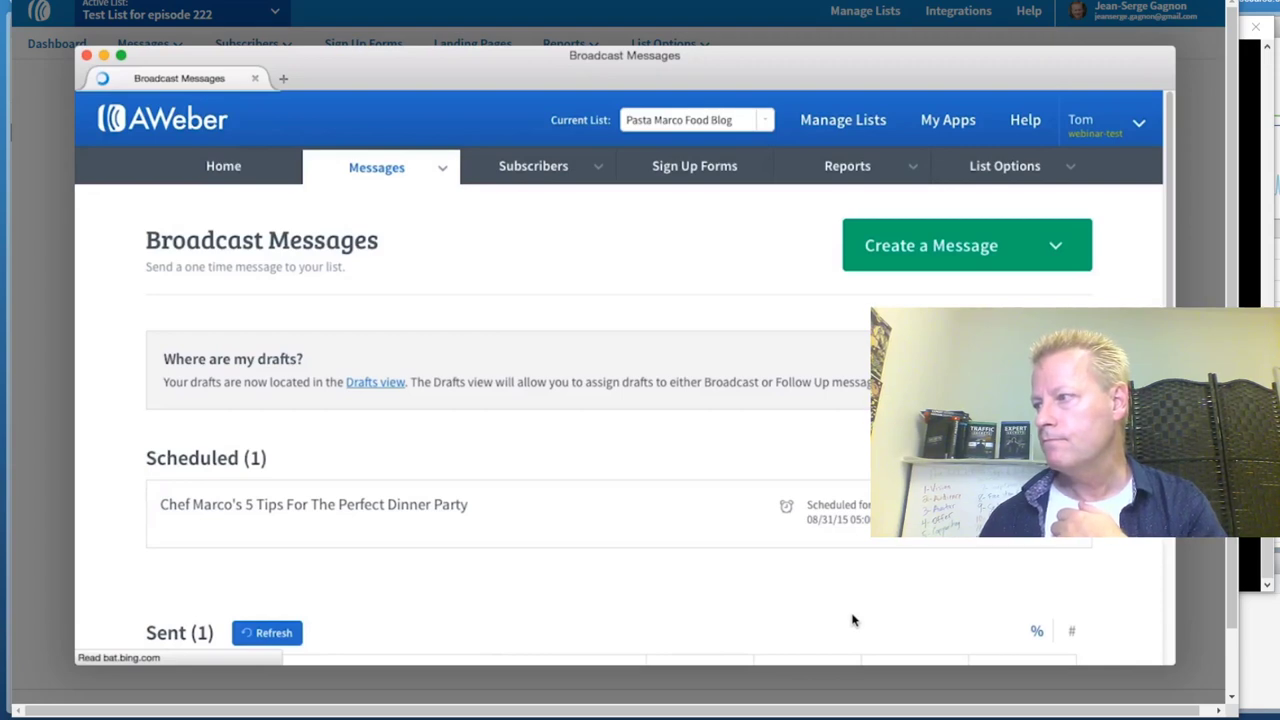
# Dismiss the tutorial video lightbox to return to the Test List for episode 222 Broadcasts page
pyautogui.click(1191, 52)
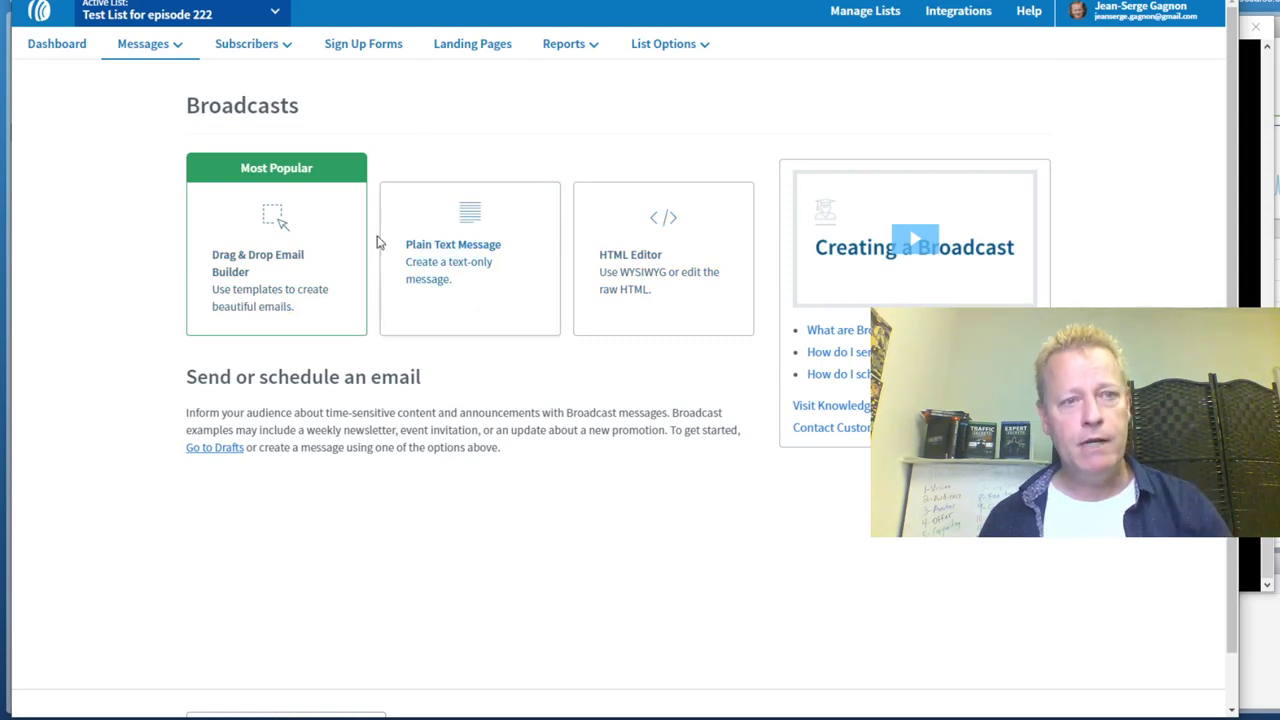
# Create a Drag & Drop Email Builder message with subject 'Welcome to my test list'
pyautogui.click(246, 43)
pyautogui.click(346, 322)
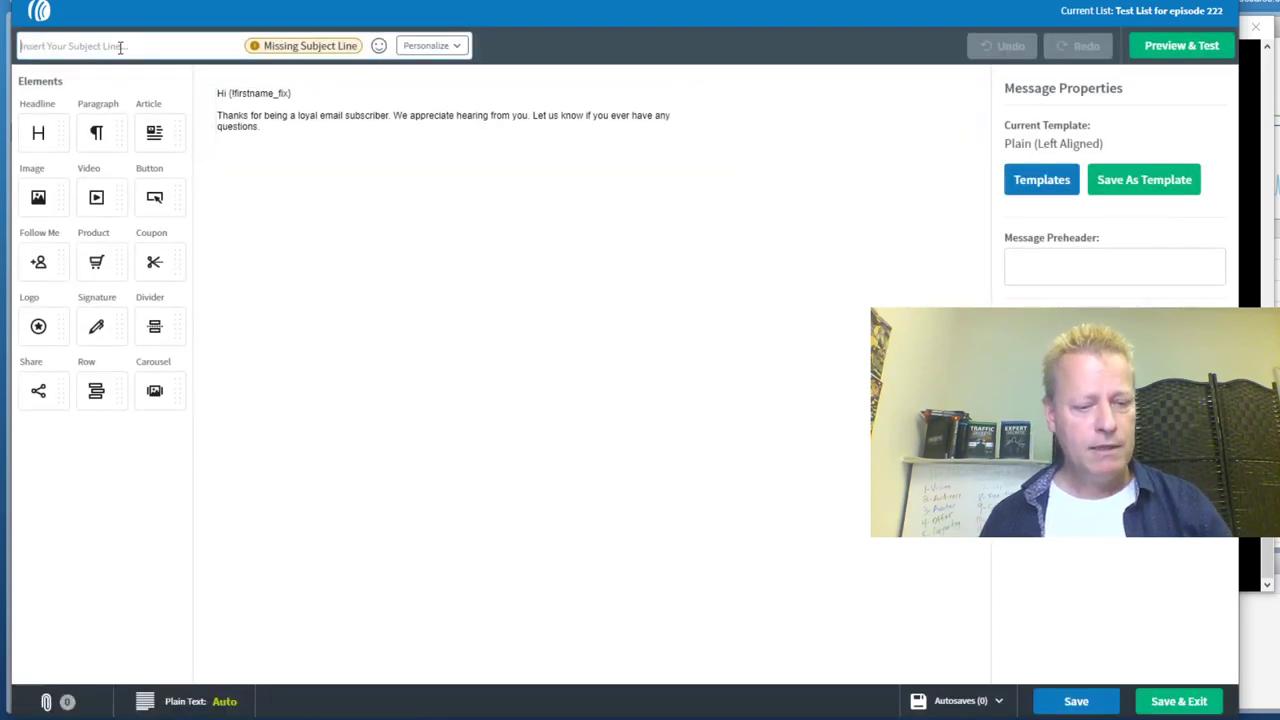
pyautogui.write('Welcome t')
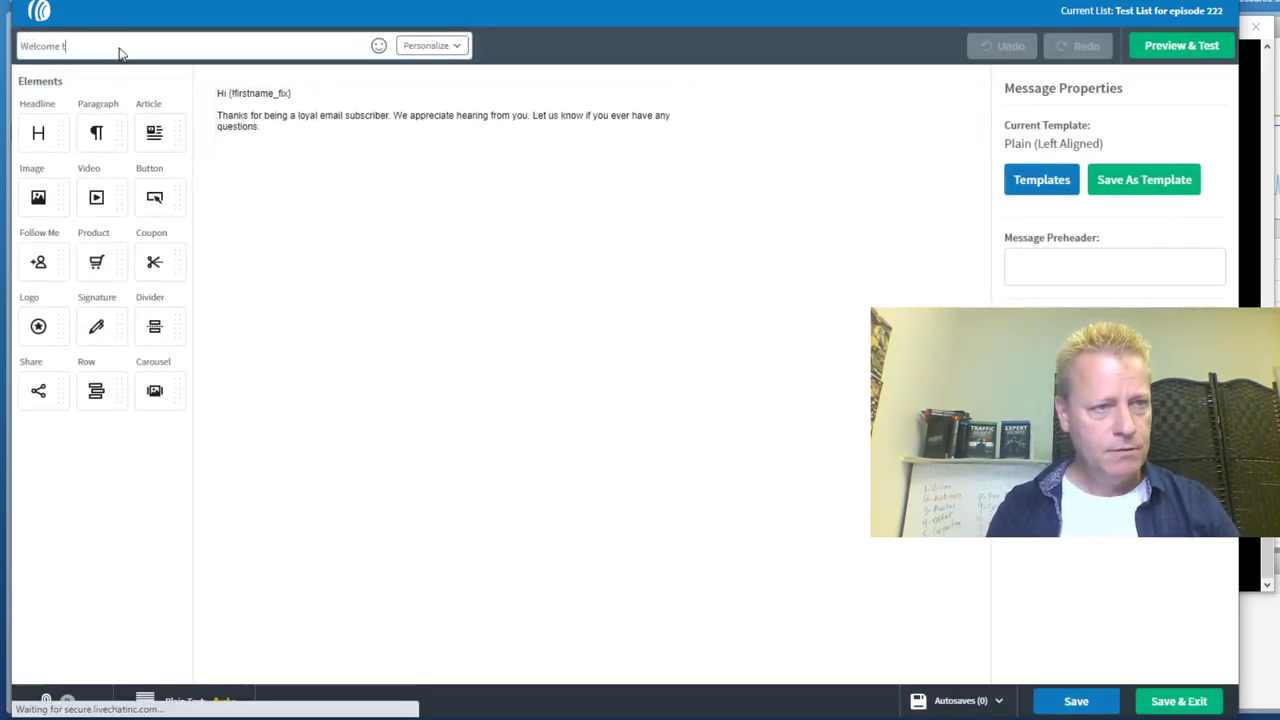
pyautogui.write('o my test list')
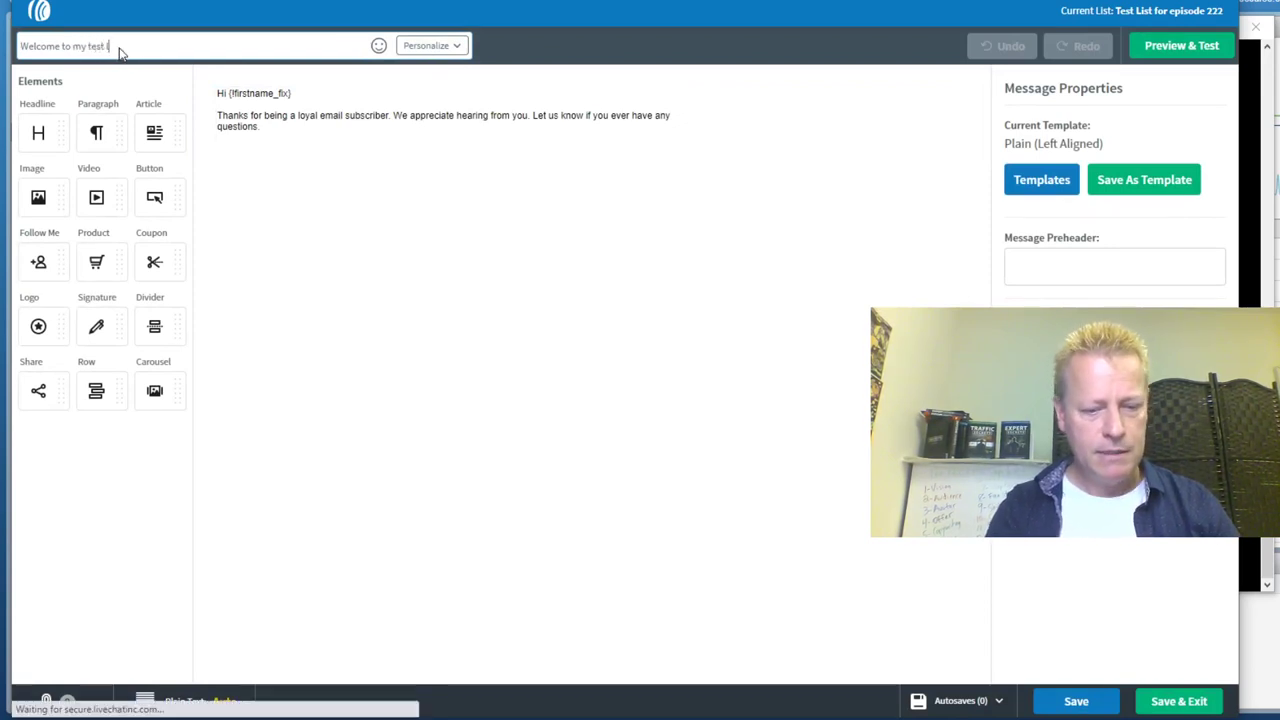
pyautogui.click(285, 127)
pyautogui.moveTo(261, 130); pyautogui.dragTo(206, 116)
pyautogui.press('BackSpace')
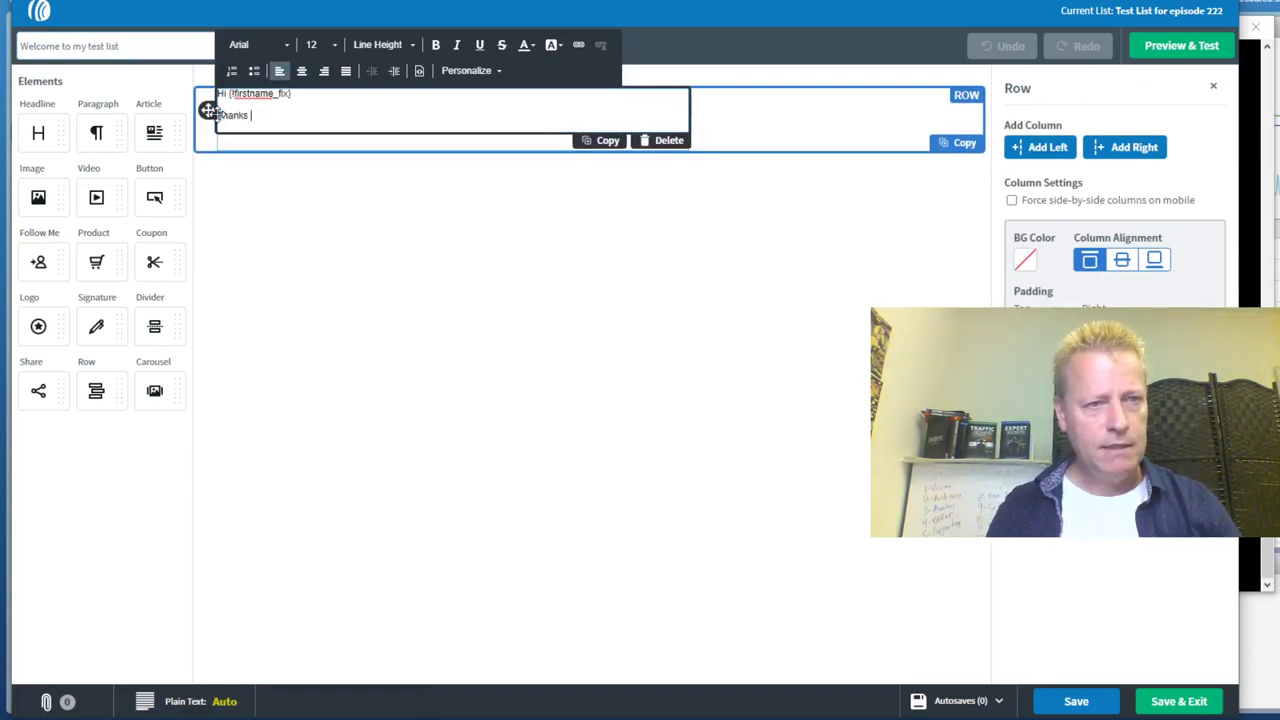
pyautogui.write('be o')
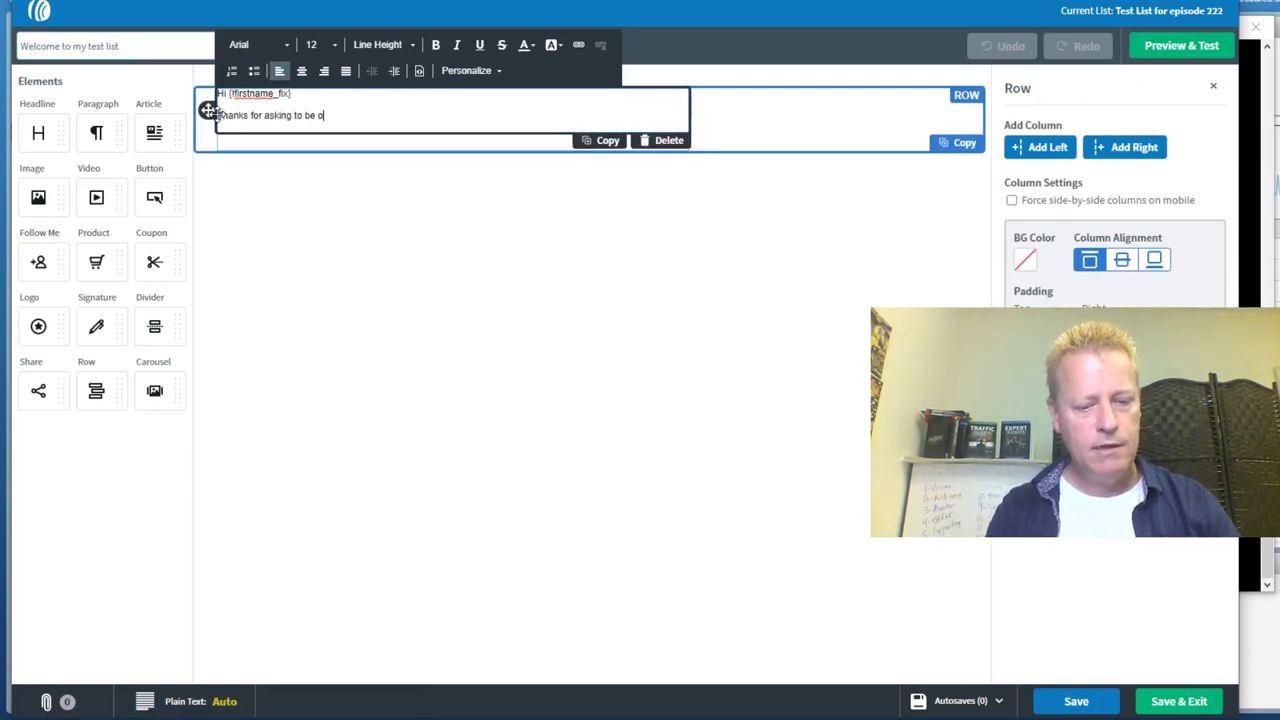
pyautogui.write('n my test list.')
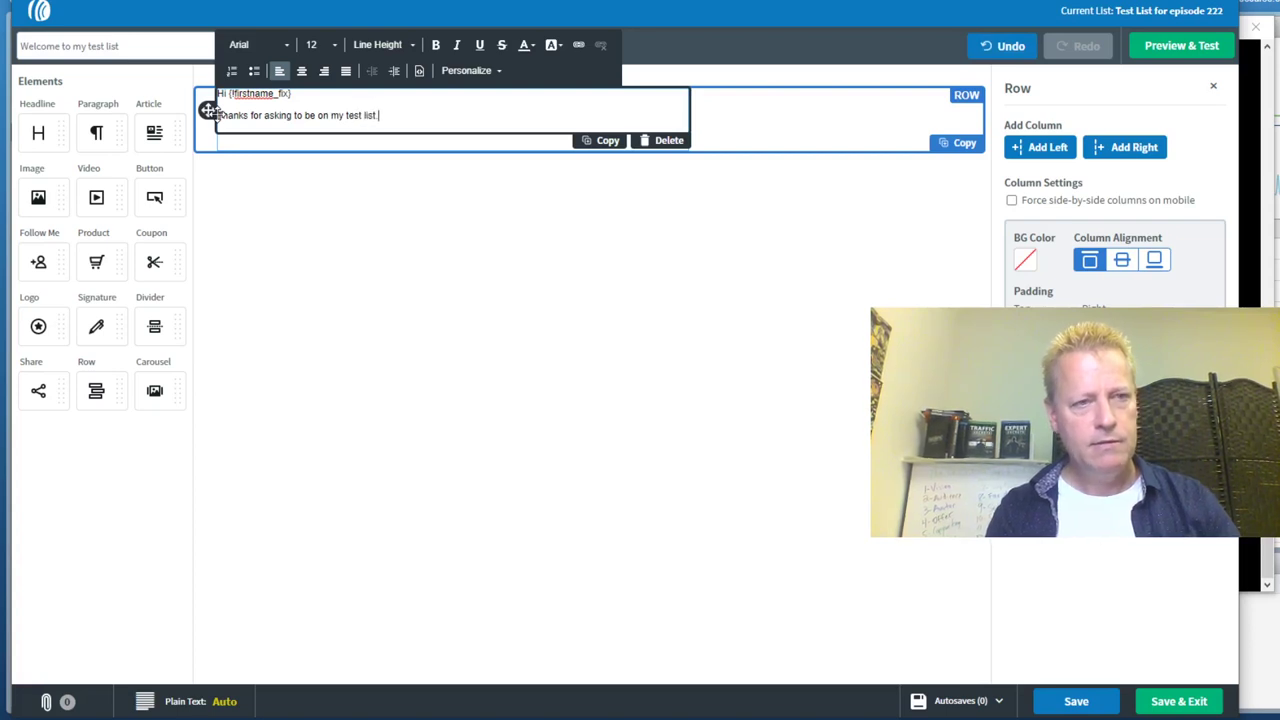
pyautogui.press('Return')
pyautogui.write('This is a list I create')
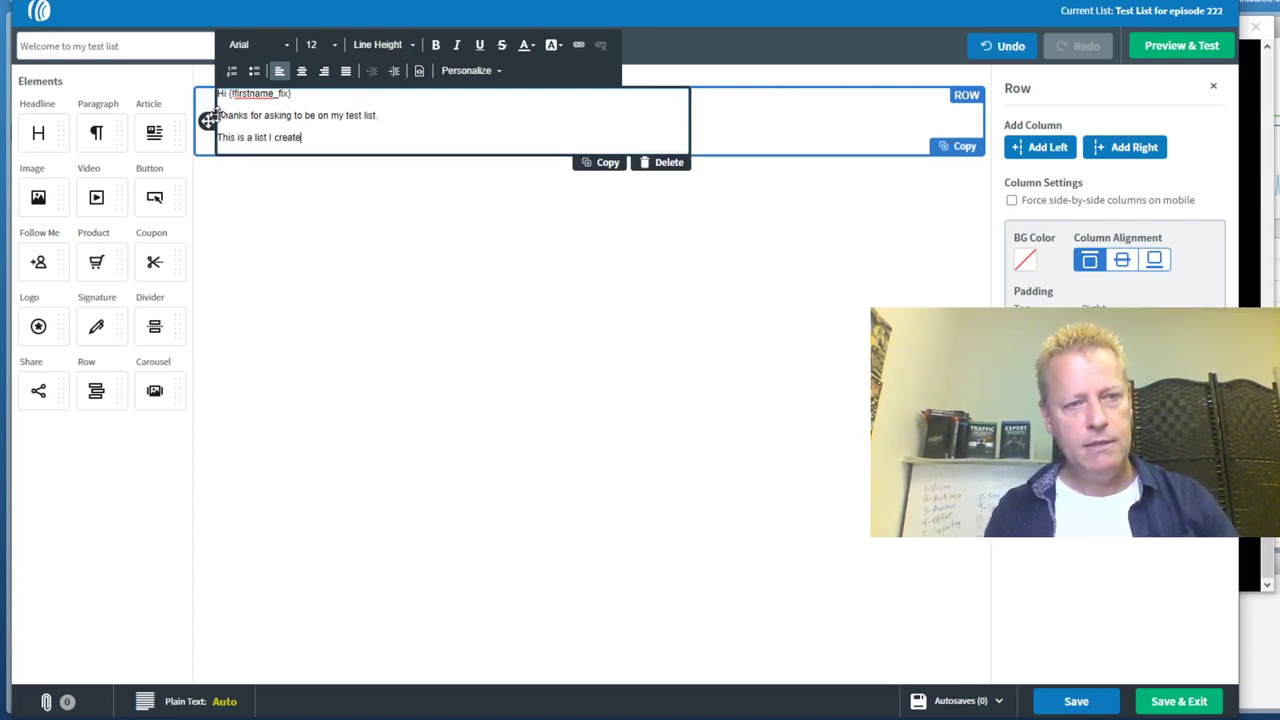
pyautogui.write('d durin')
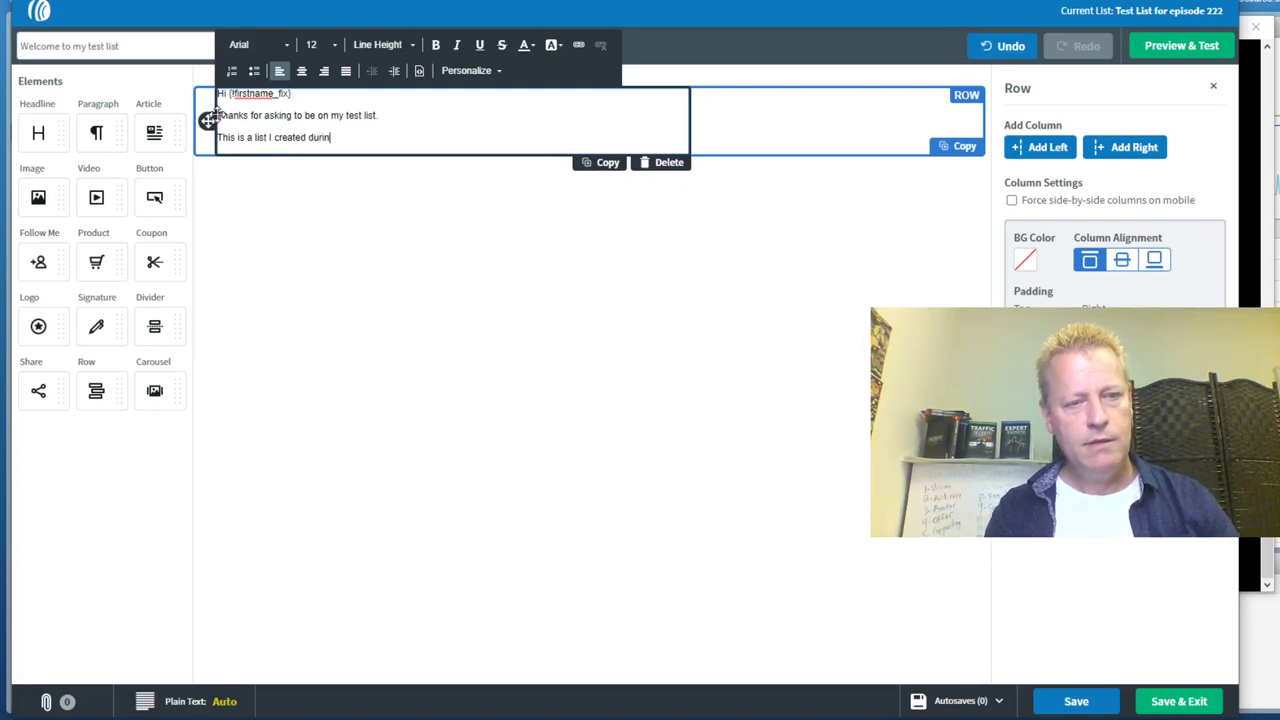
pyautogui.write('g a')
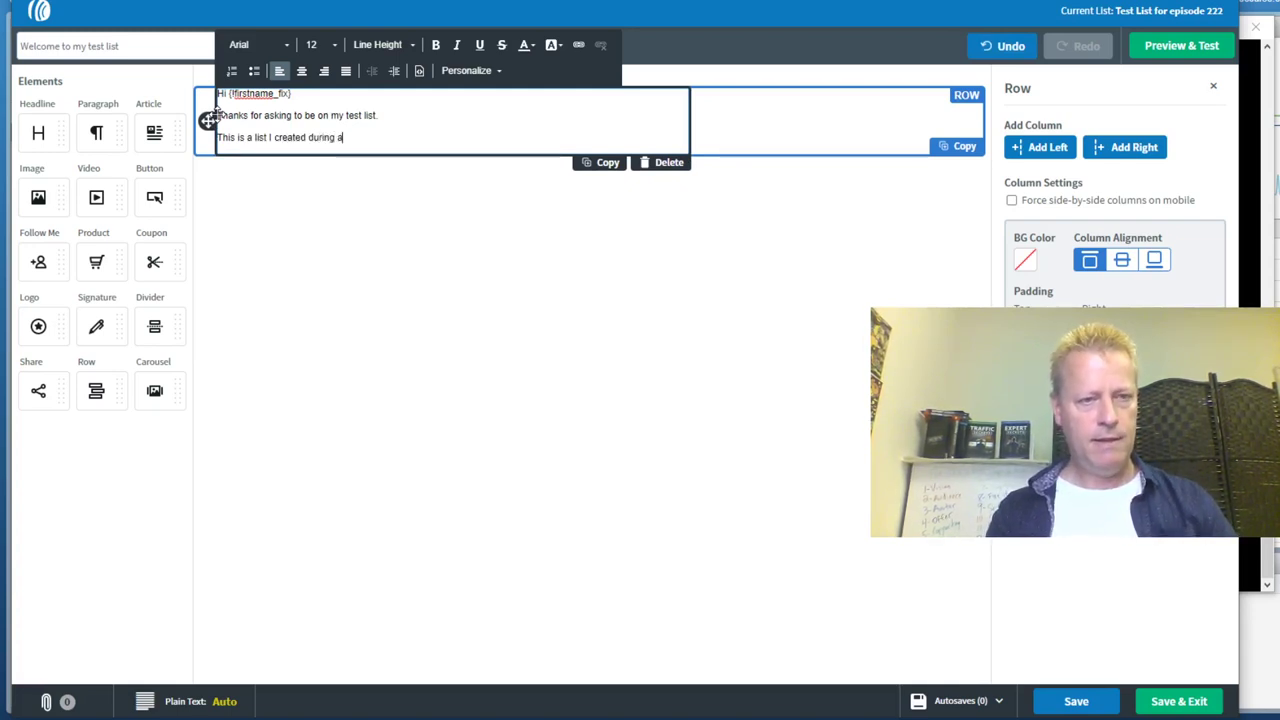
pyautogui.write('n ep')
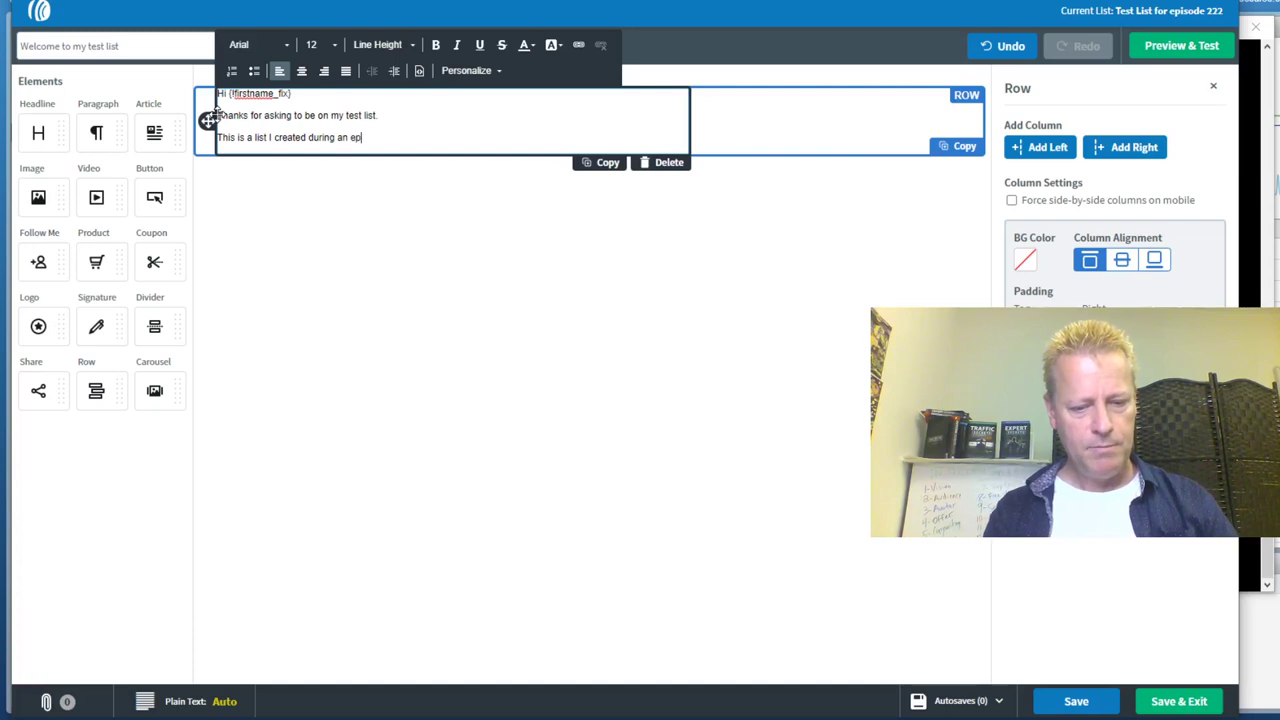
pyautogui.write('isode of Course ')
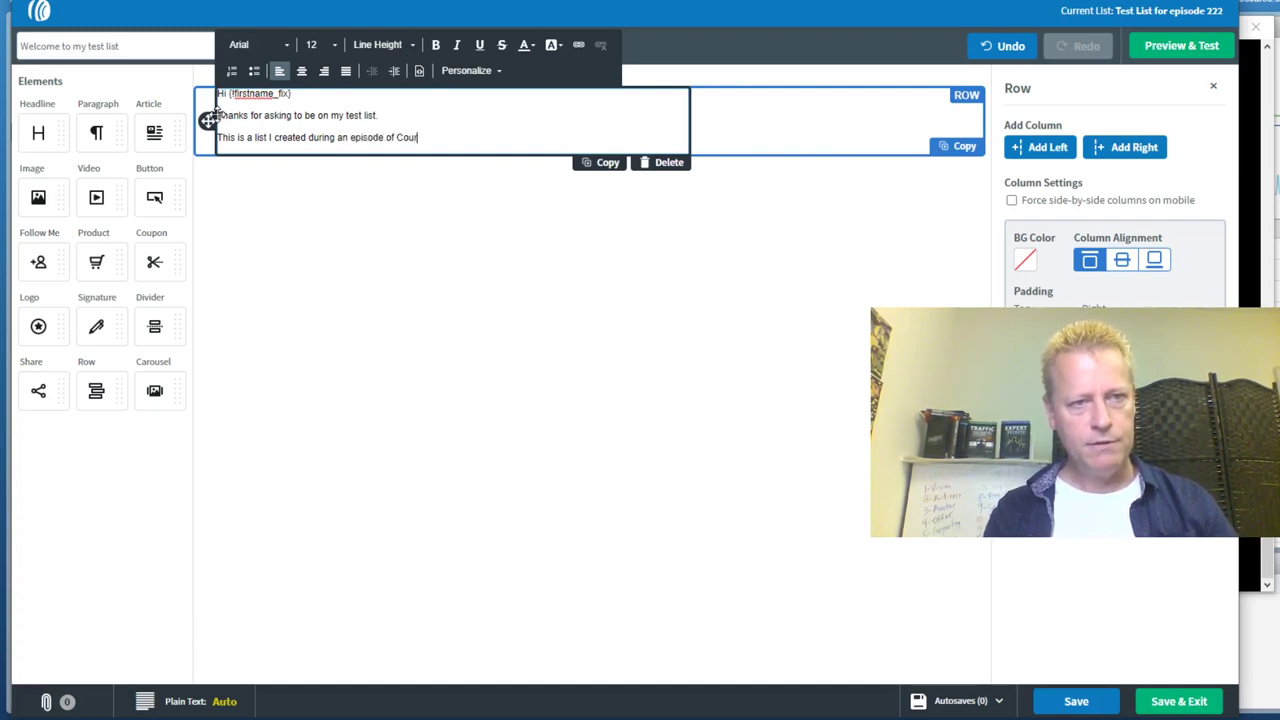
pyautogui.write('Income Secrets.')
pyautogui.press('Return')
pyautogui.write('It wa')
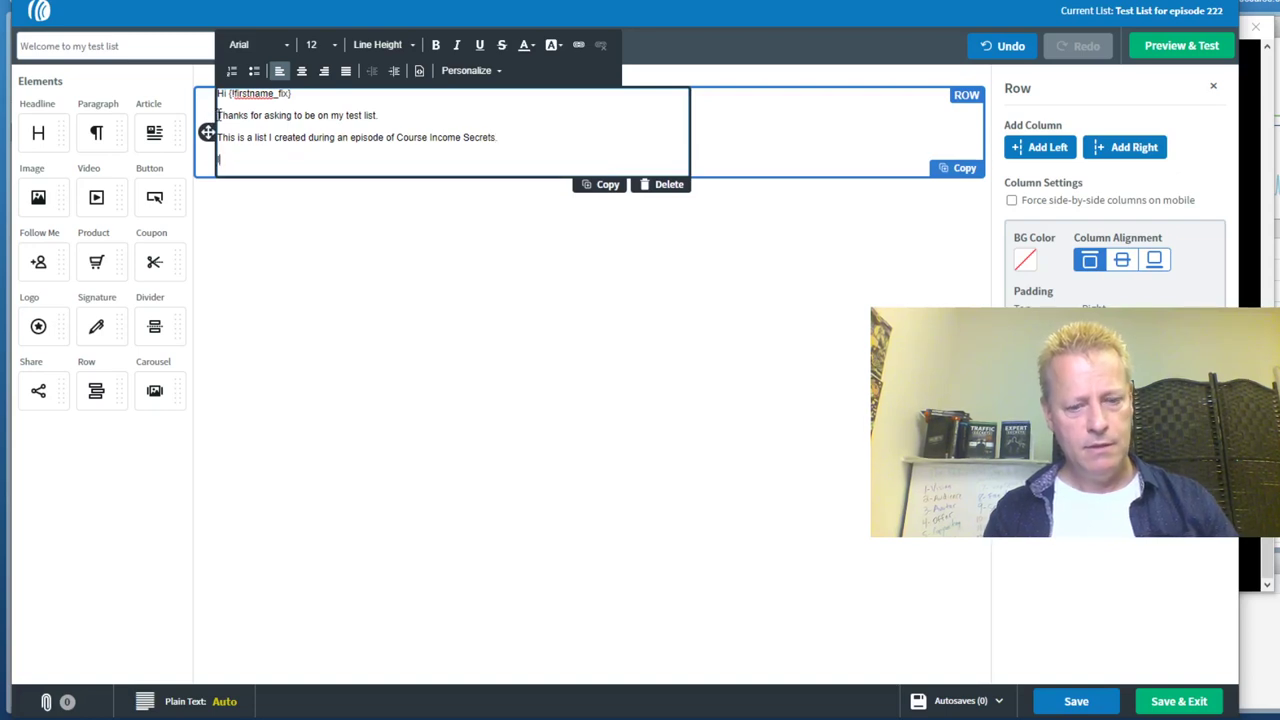
pyautogui.write('s episode #222')
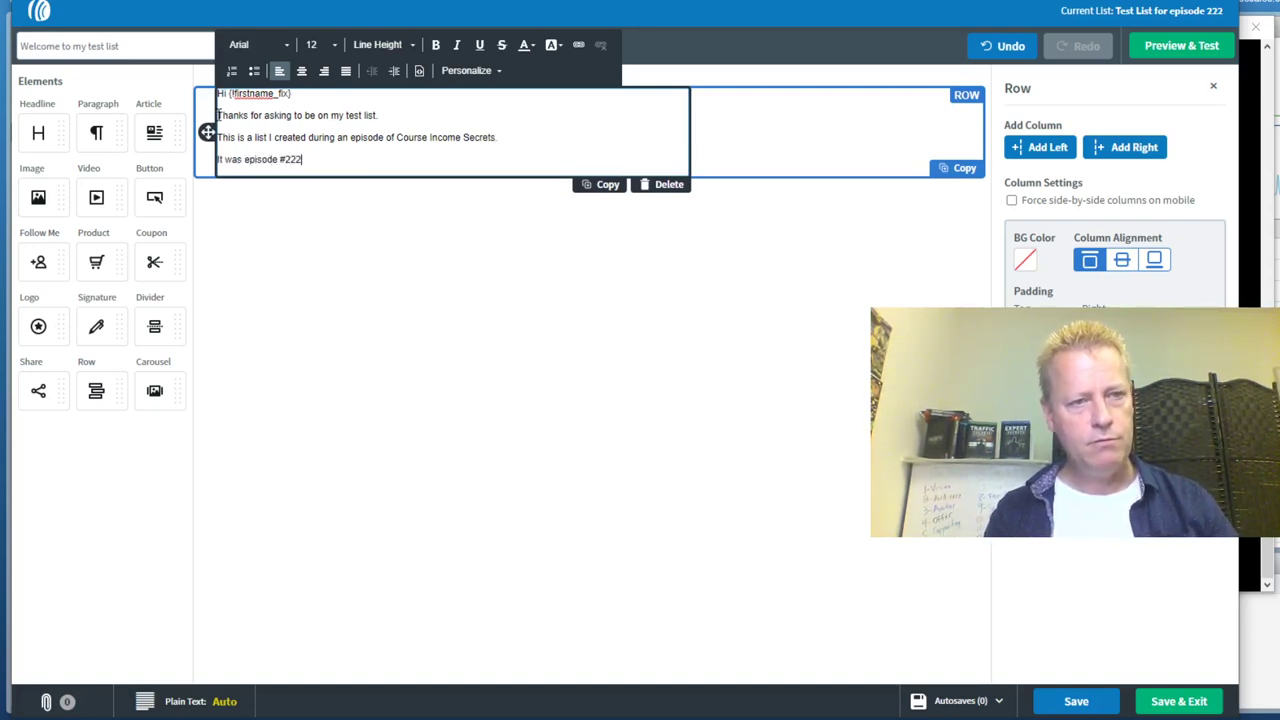
pyautogui.write(' - you can actually go')
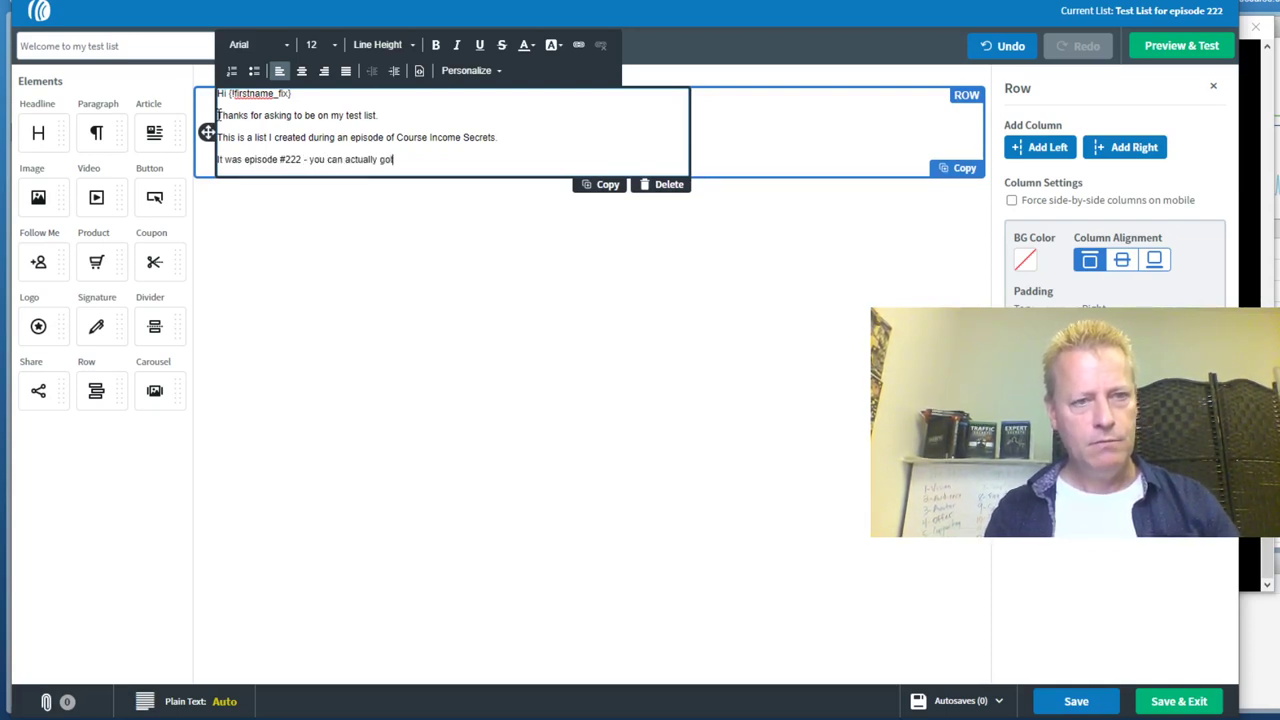
pyautogui.write(' check it out at')
pyautogui.press('Return')
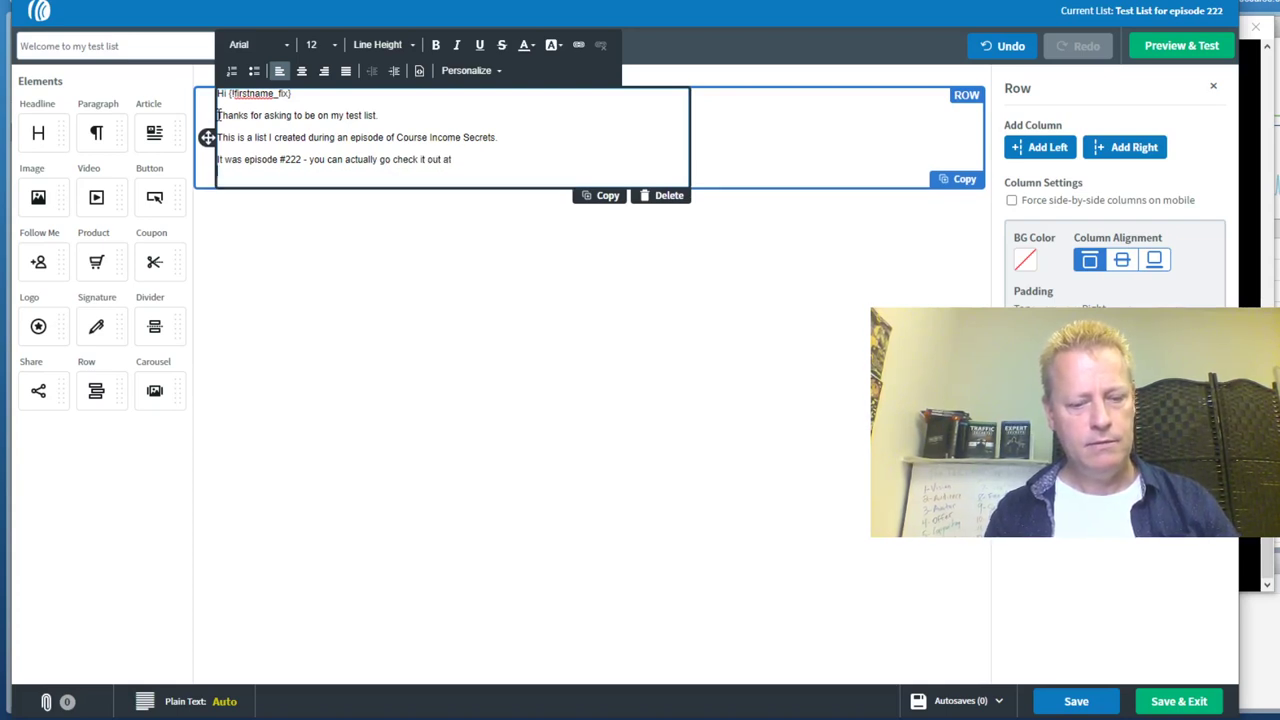
pyautogui.write('h')
pyautogui.press('BackSpace')
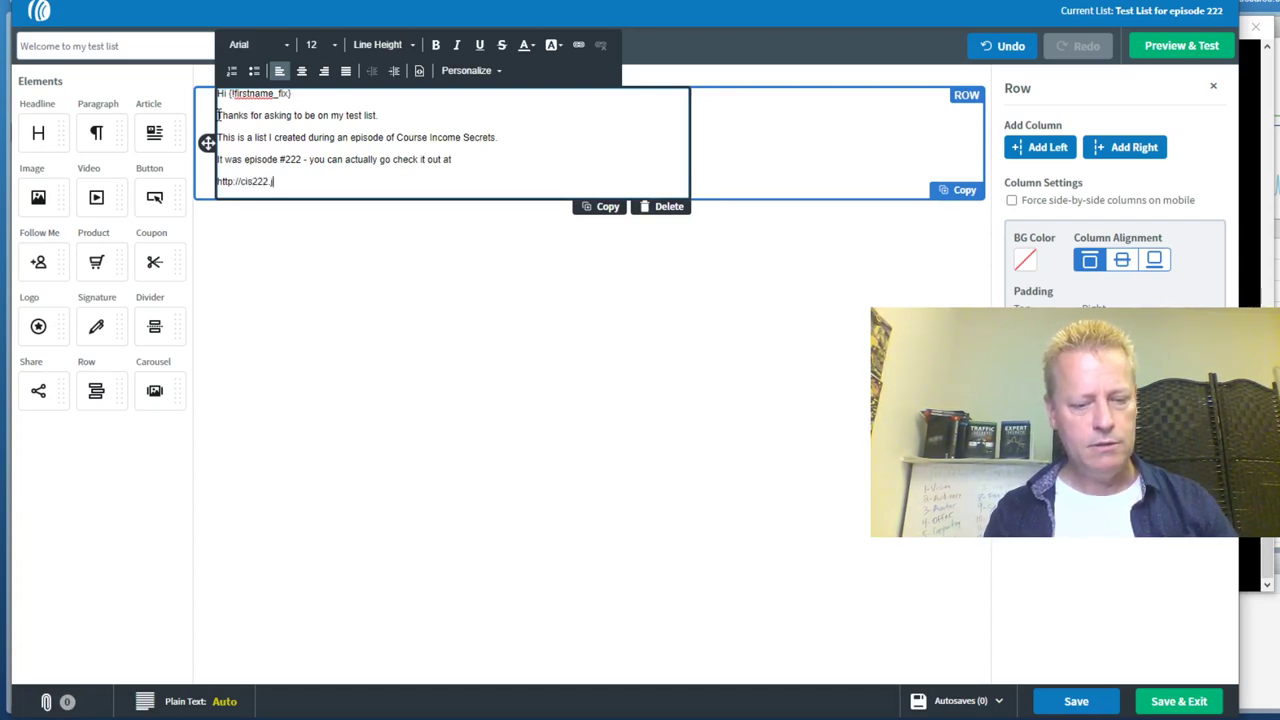
pyautogui.write('ttp://cis222.jsgagnon.com')
pyautogui.press('Return')
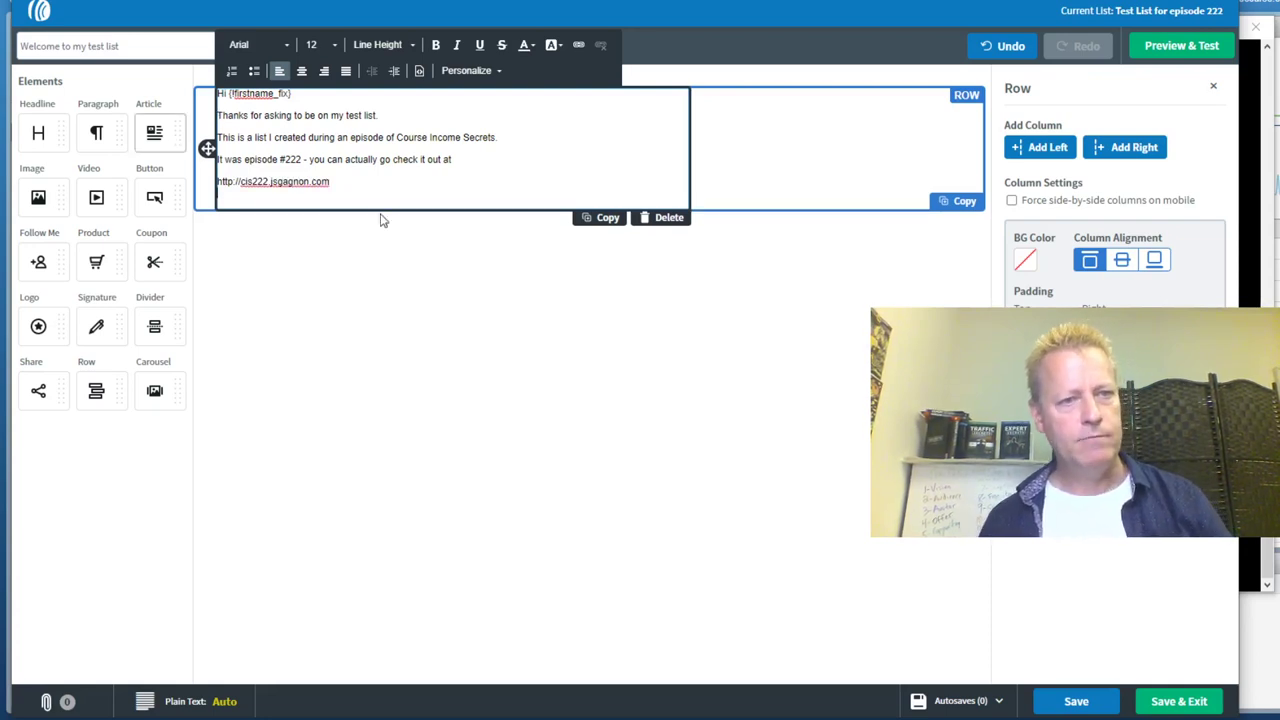
pyautogui.moveTo(330, 182); pyautogui.dragTo(208, 186)
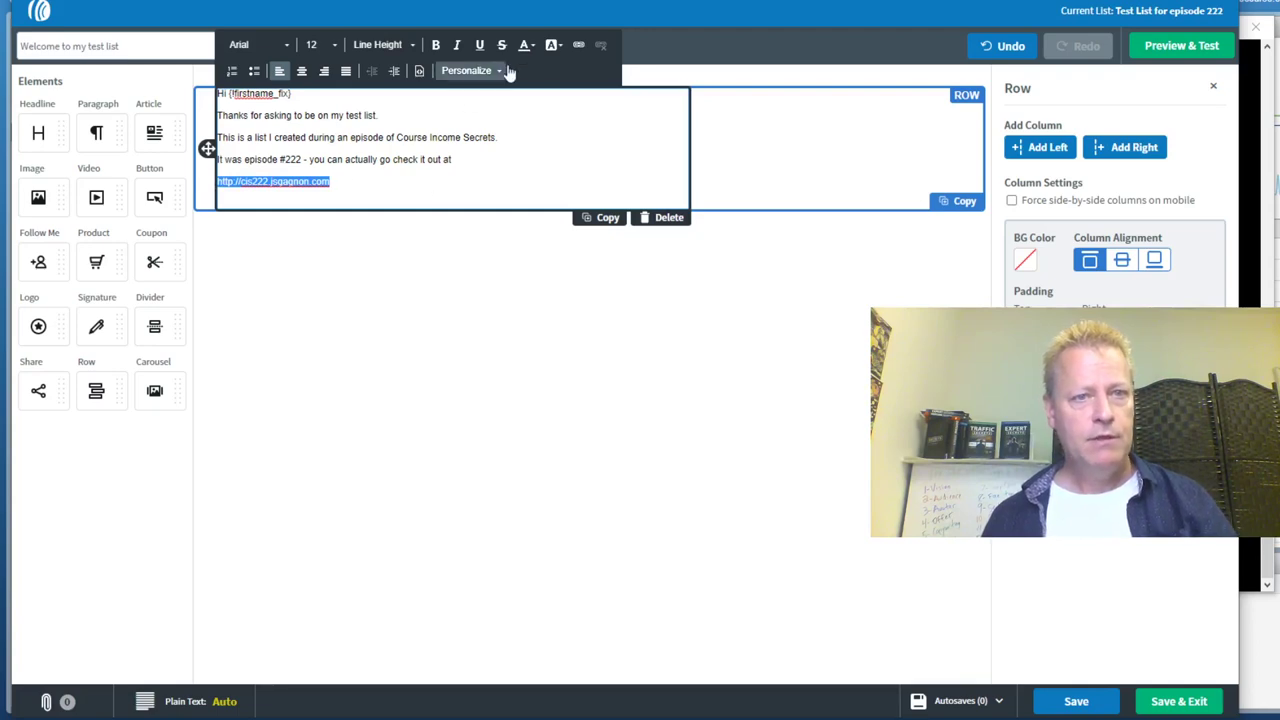
pyautogui.click(577, 46)
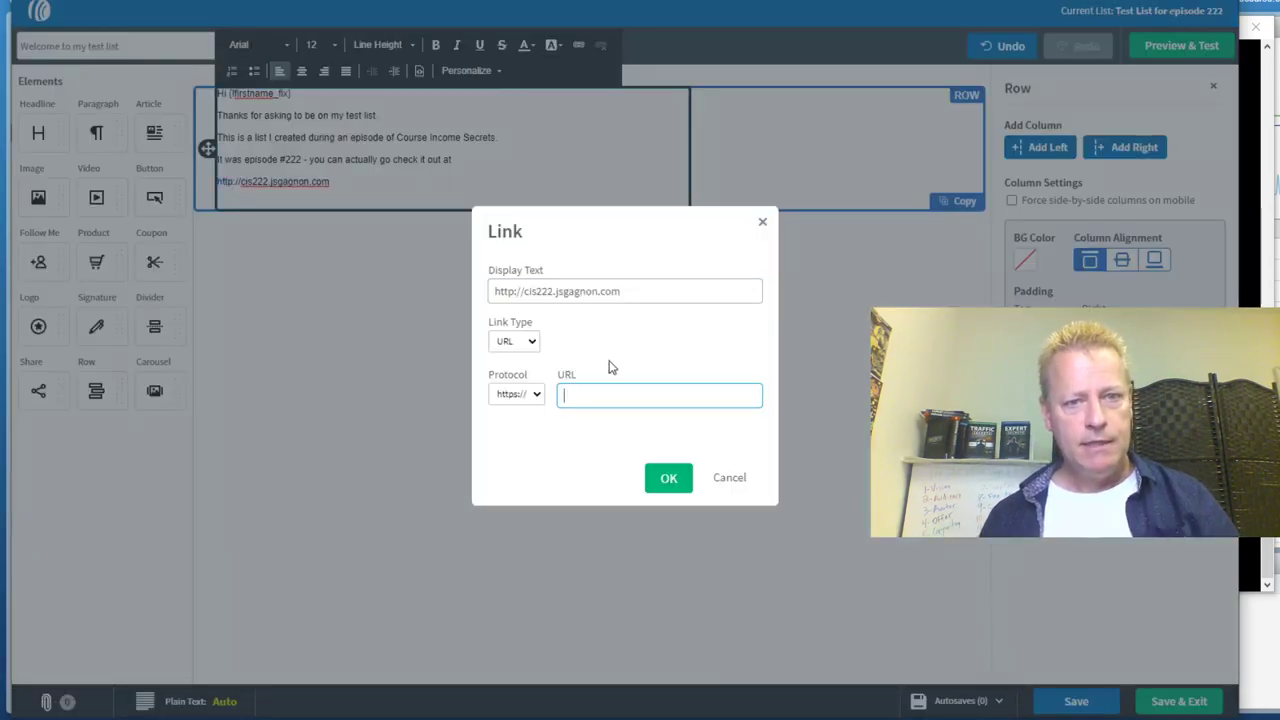
pyautogui.write('cis222.jsgagnon.com')
pyautogui.click(684, 480)
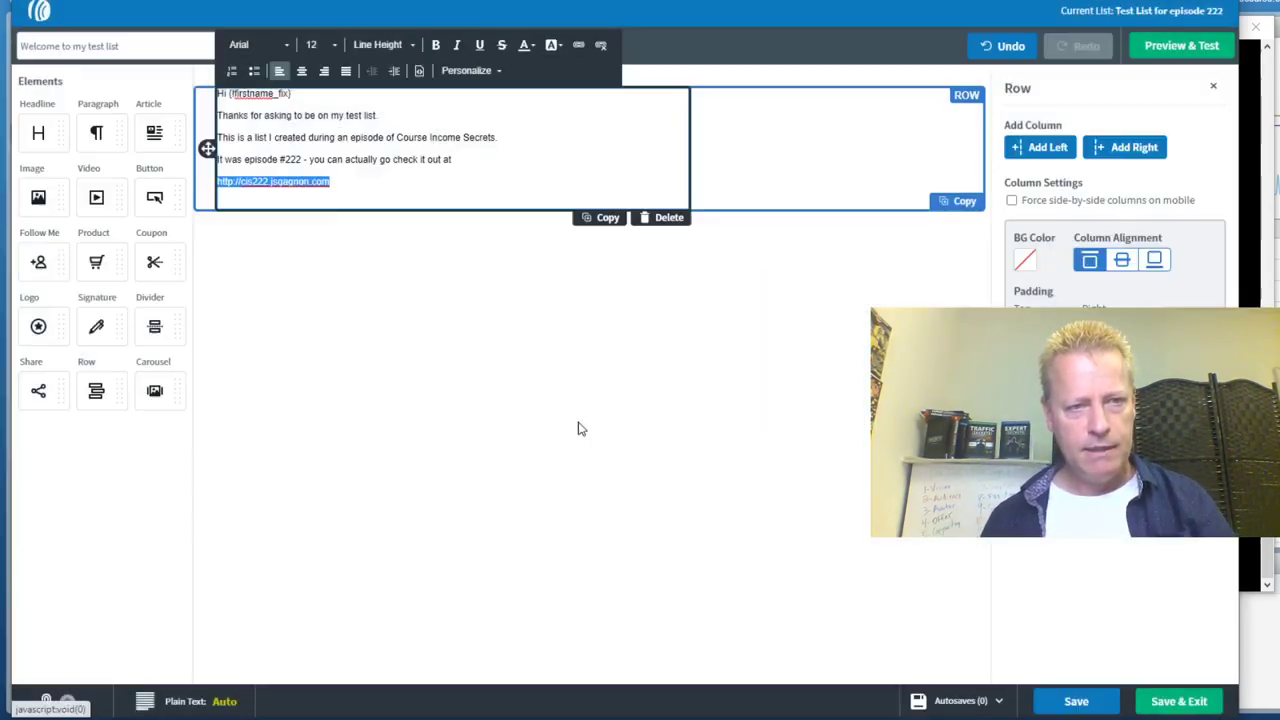
pyautogui.click(404, 292)
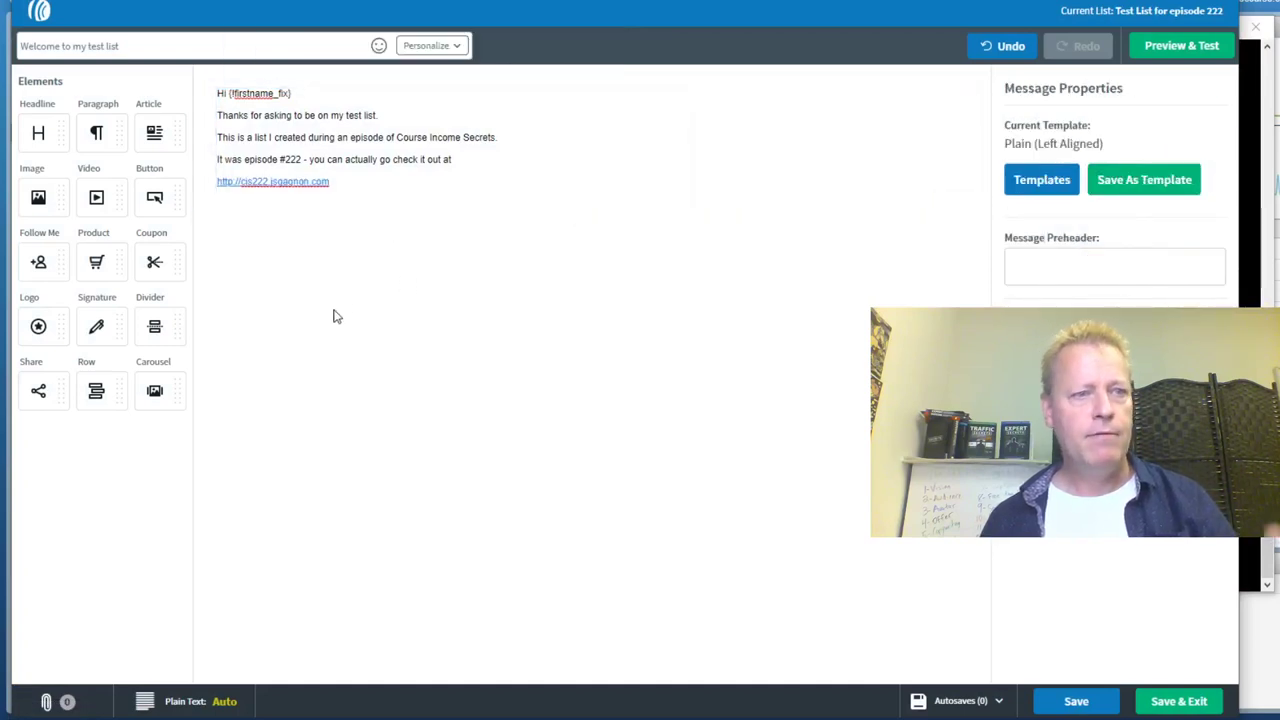
# Upload I CRACKED THE CODE.v2 from the images folder below the link, then add a paragraph block beneath
pyautogui.moveTo(38, 197); pyautogui.dragTo(380, 188)
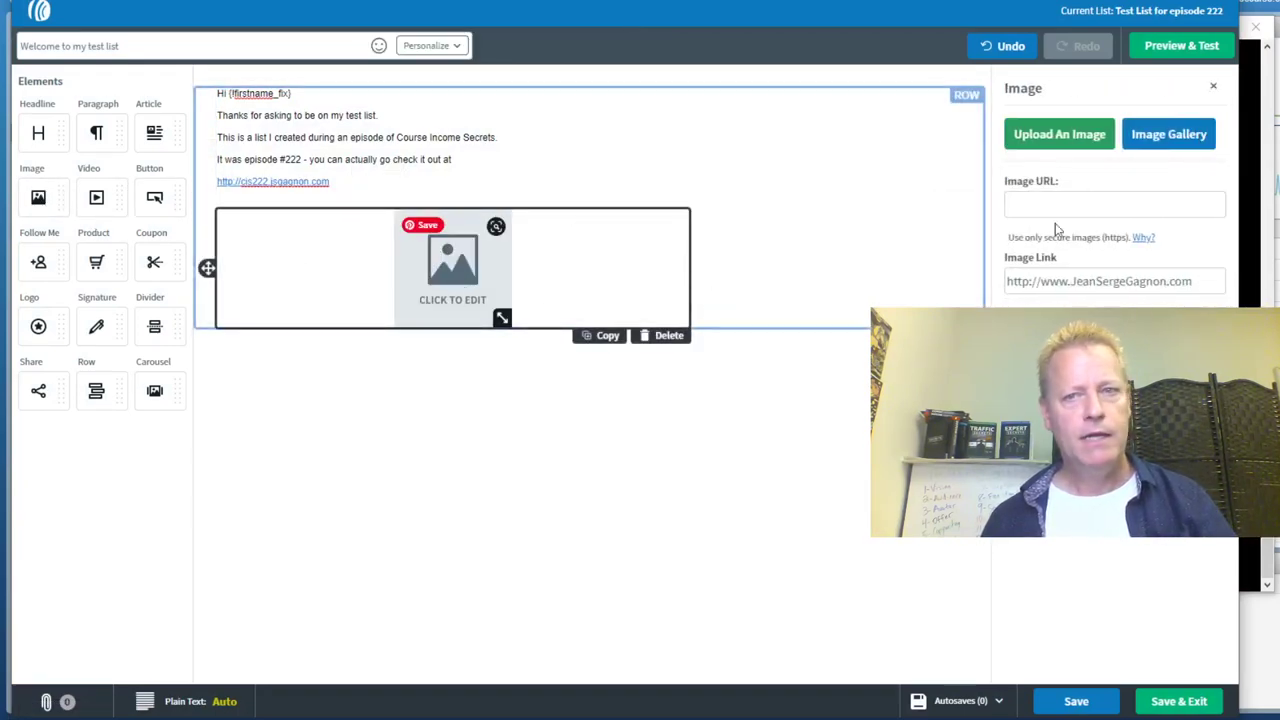
pyautogui.click(1078, 147)
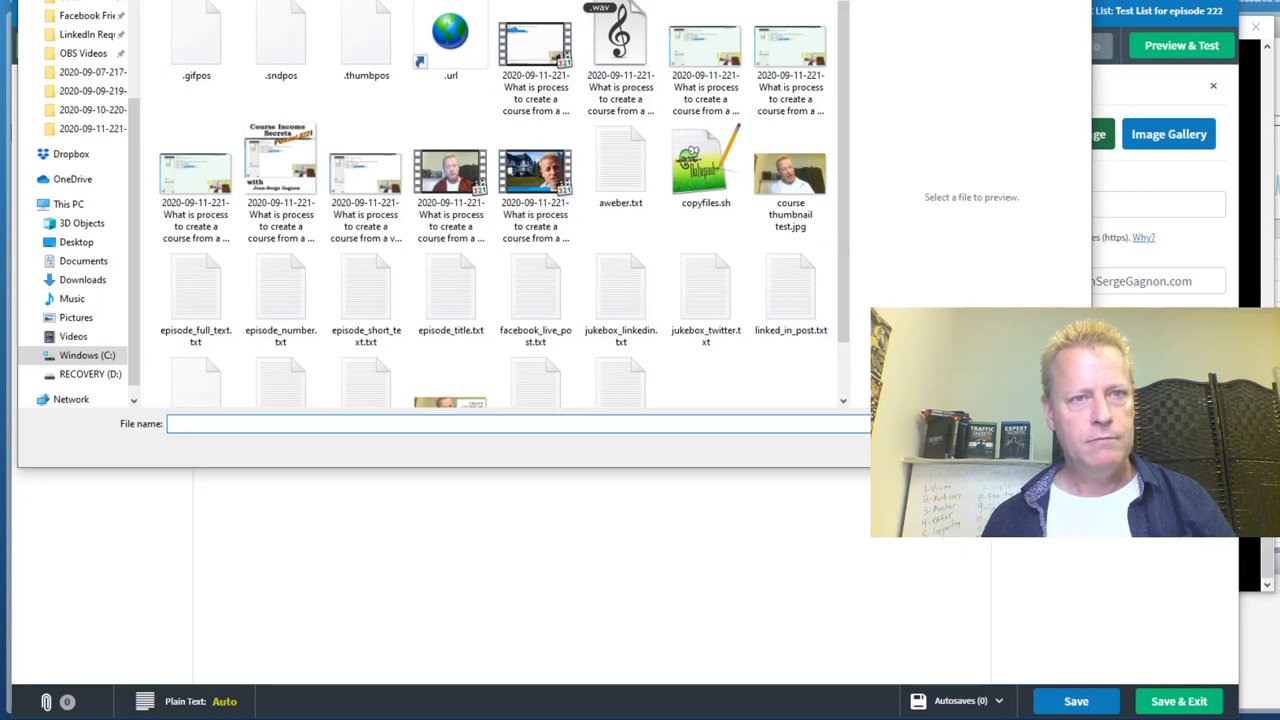
pyautogui.hotkey('alt', 'Up')
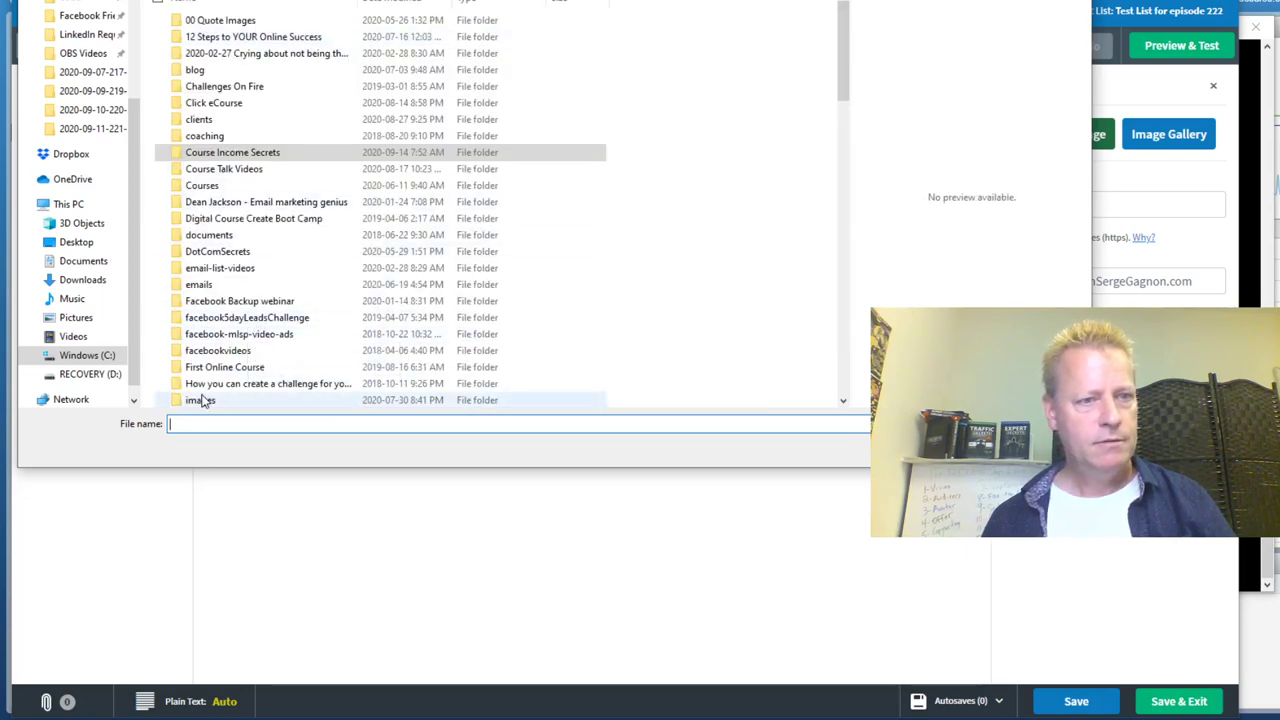
pyautogui.click(200, 398)
pyautogui.doubleClick(200, 398)
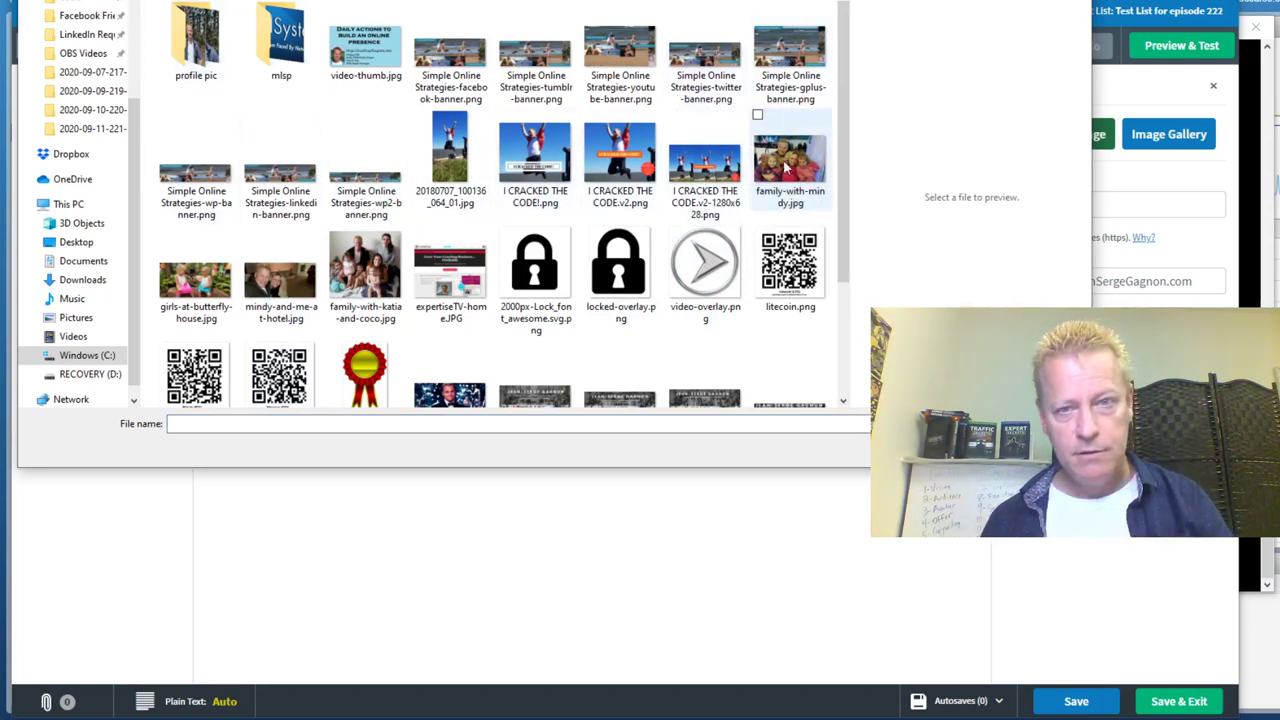
pyautogui.doubleClick(716, 186)
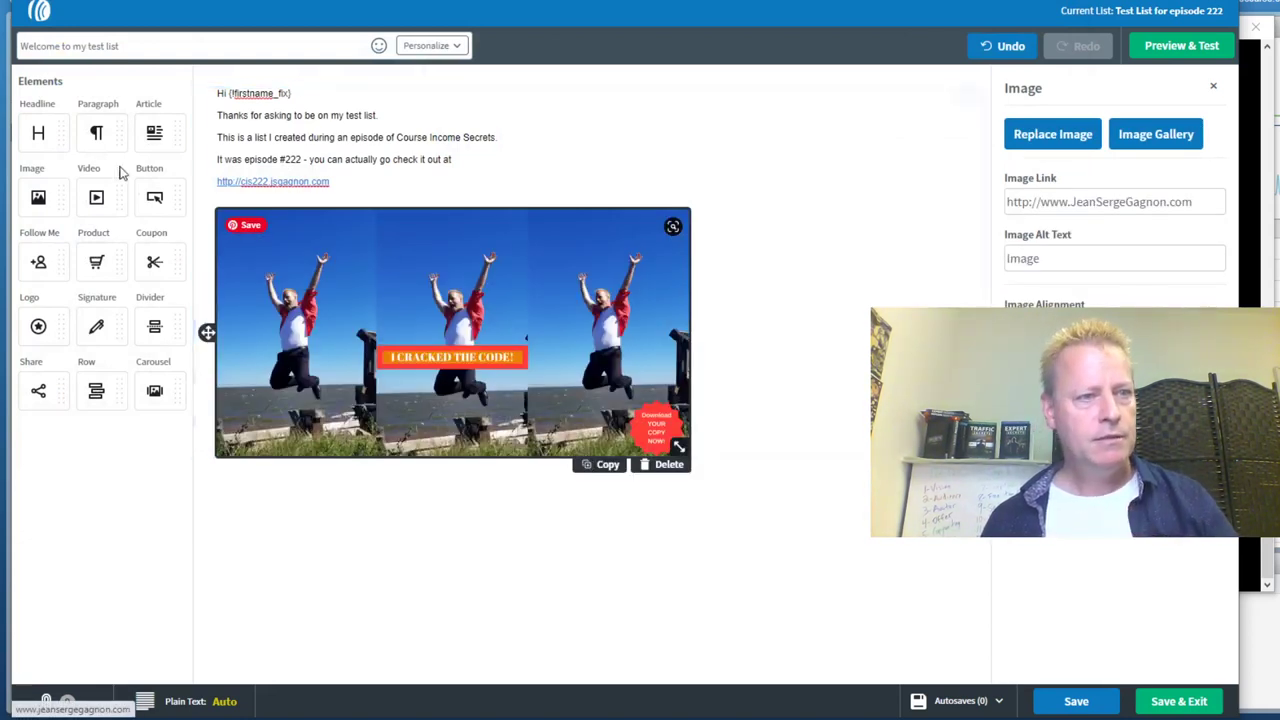
pyautogui.moveTo(100, 134); pyautogui.dragTo(365, 468)
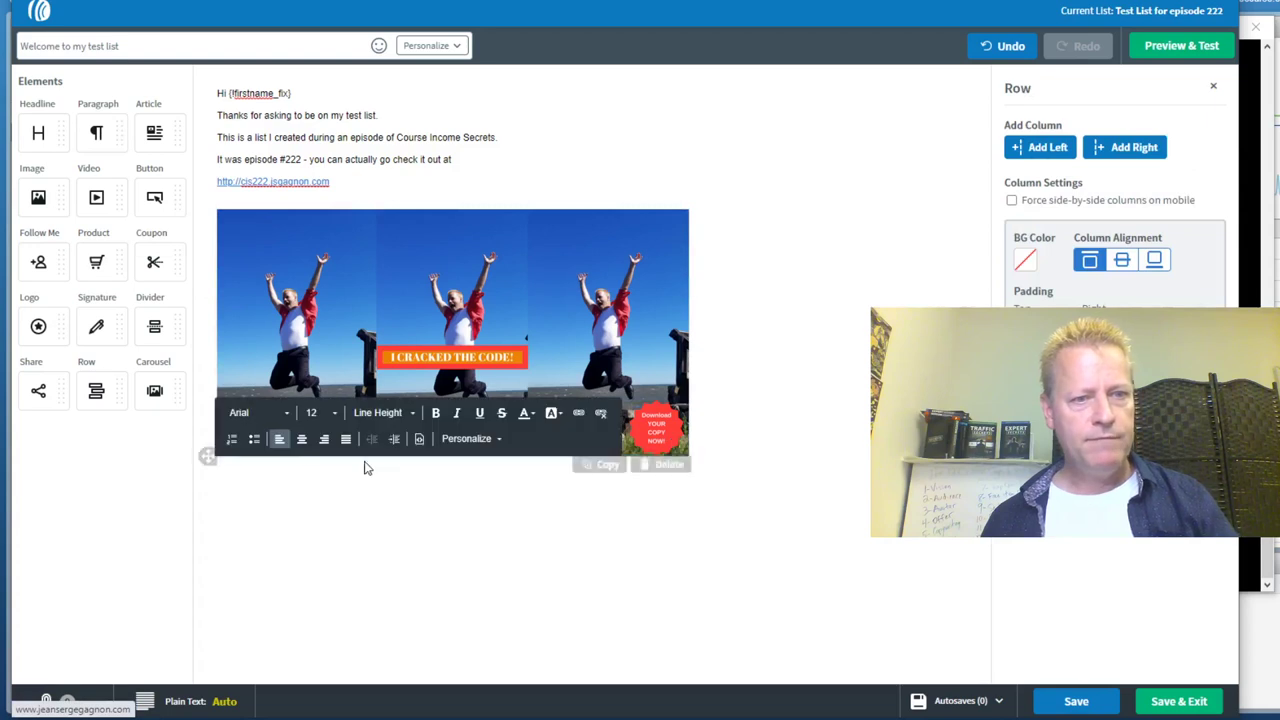
# Write 'That image is just for fun.' and the free Top 10 Simple Online Strategies eBook bonus sentence, then open a new tab
pyautogui.write('That image is')
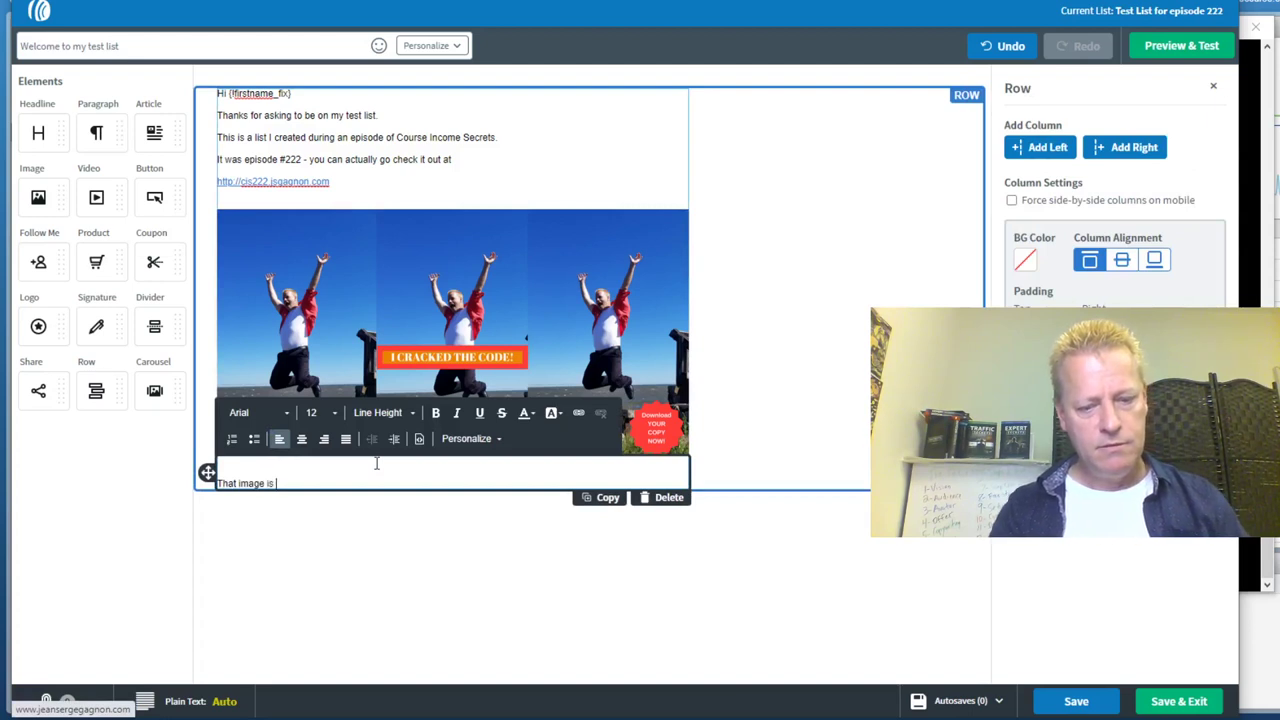
pyautogui.write('just for fun')
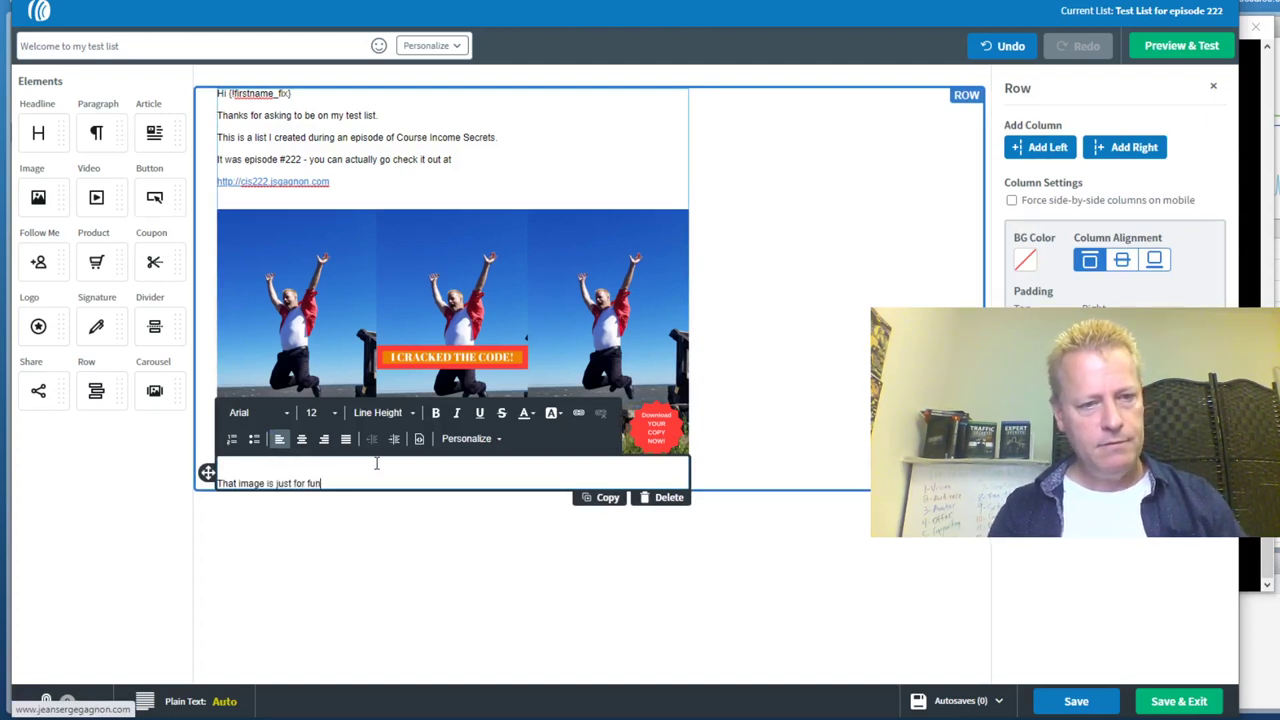
pyautogui.write('.')
pyautogui.press('Return')
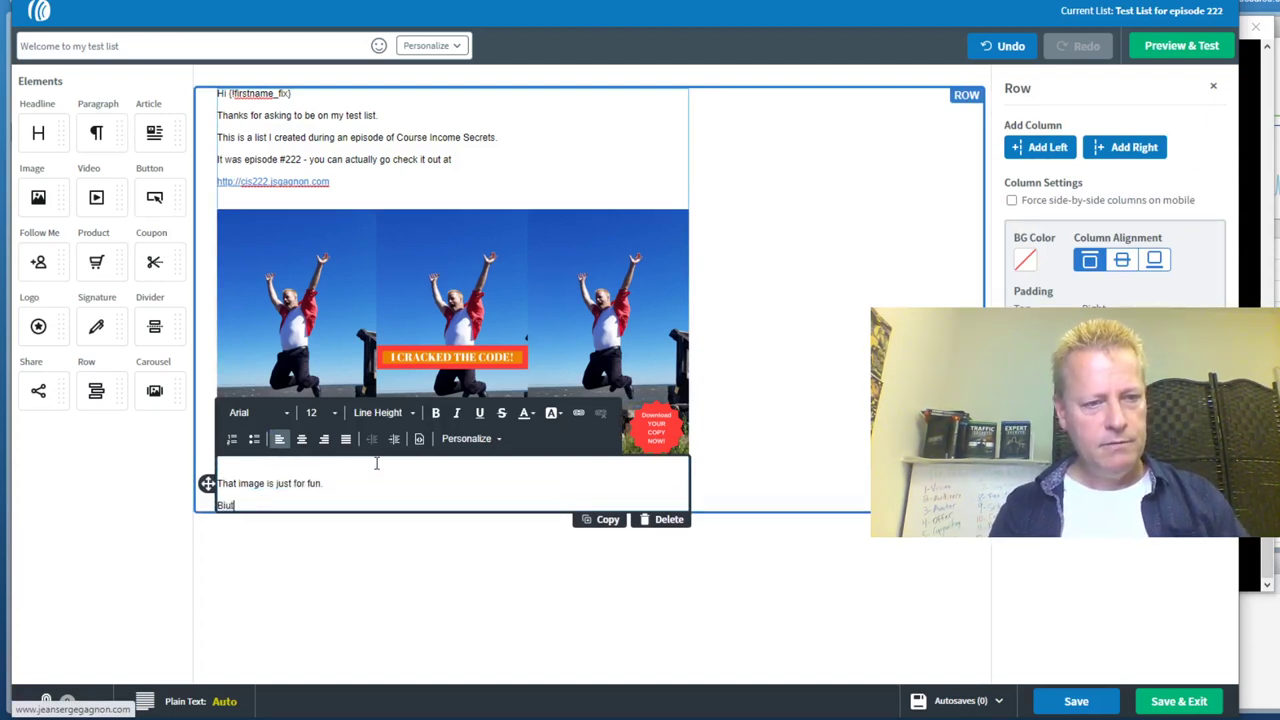
pyautogui.write('But, as a bonus for you subscr')
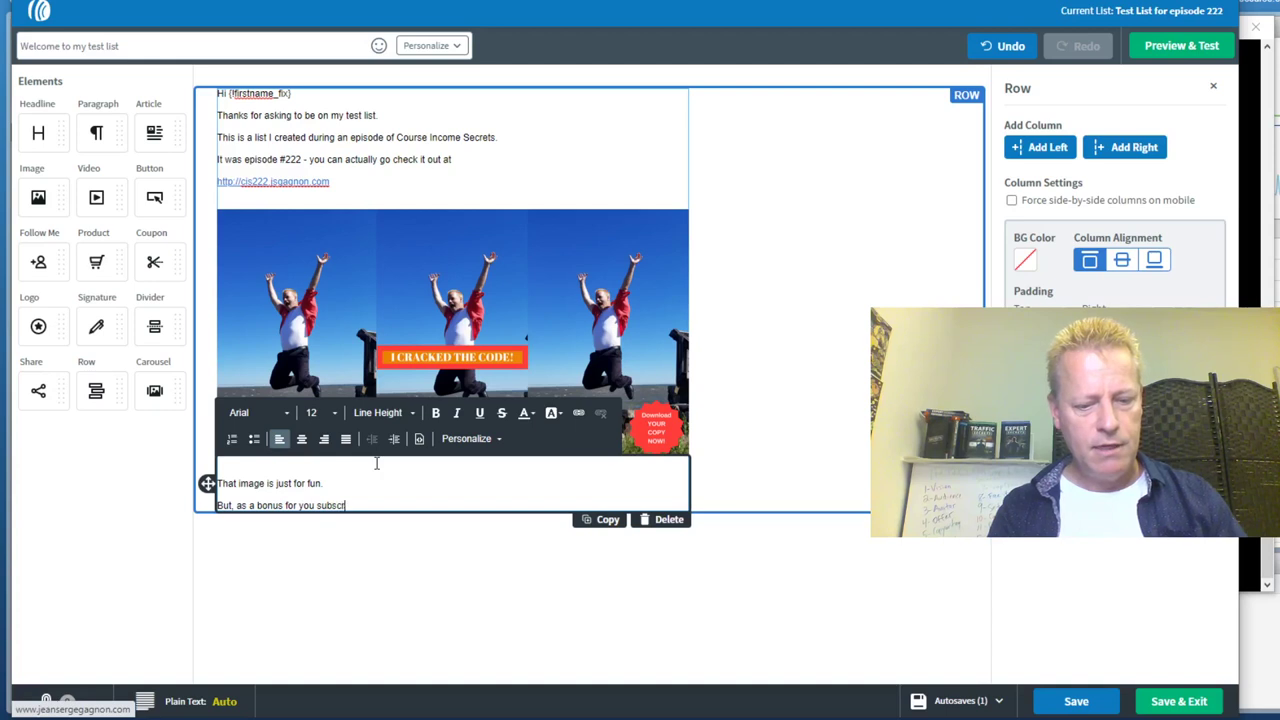
pyautogui.write('ibing to this email list,')
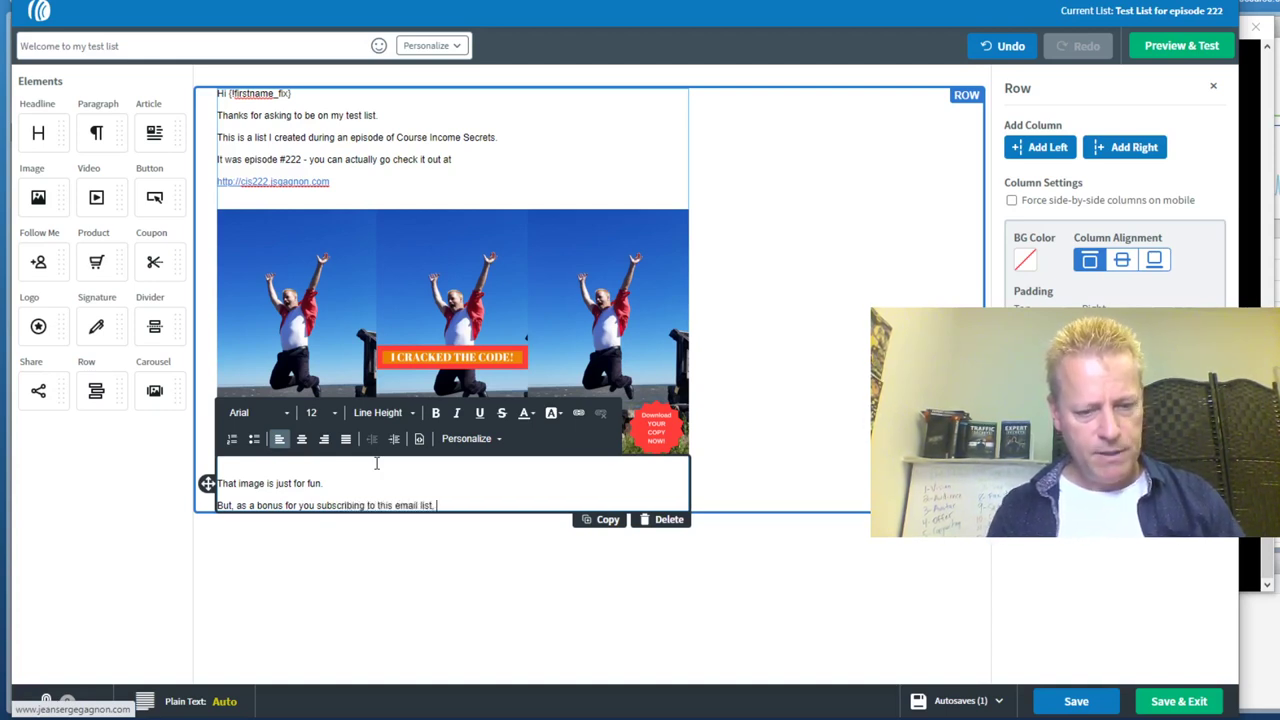
pyautogui.write(' you can get for free my')
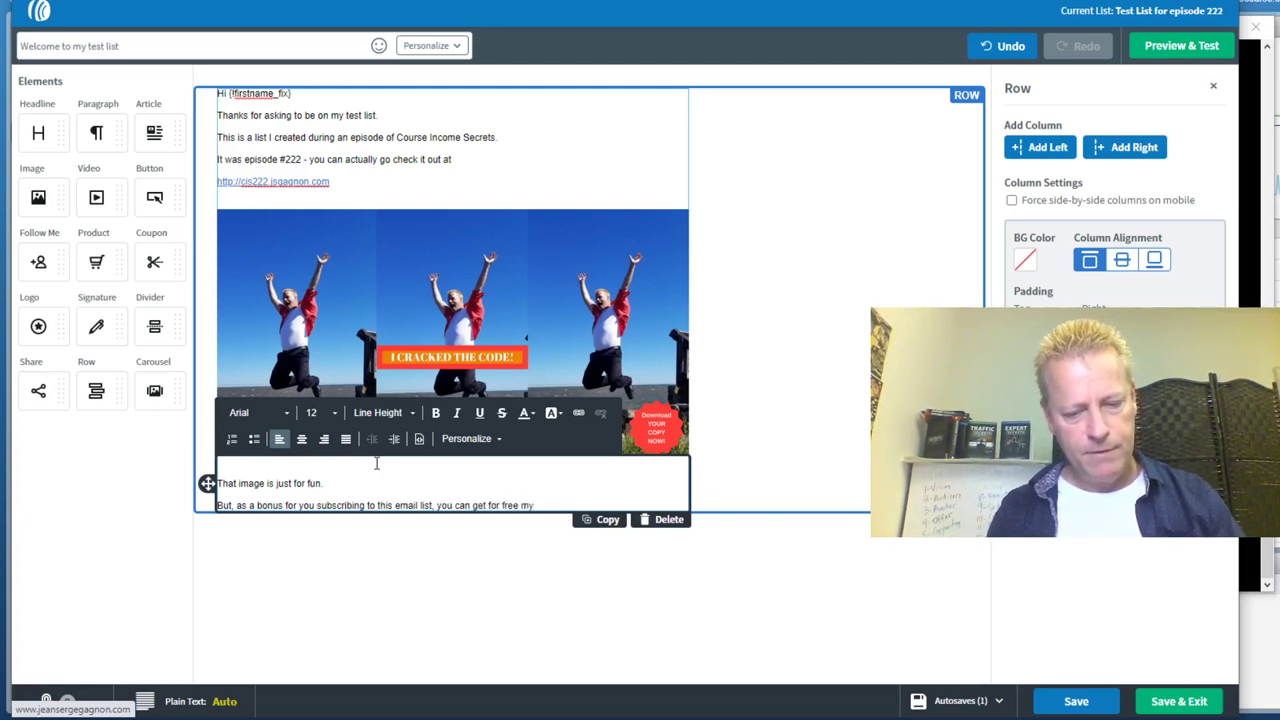
pyautogui.write(' Top 10 Simple Online')
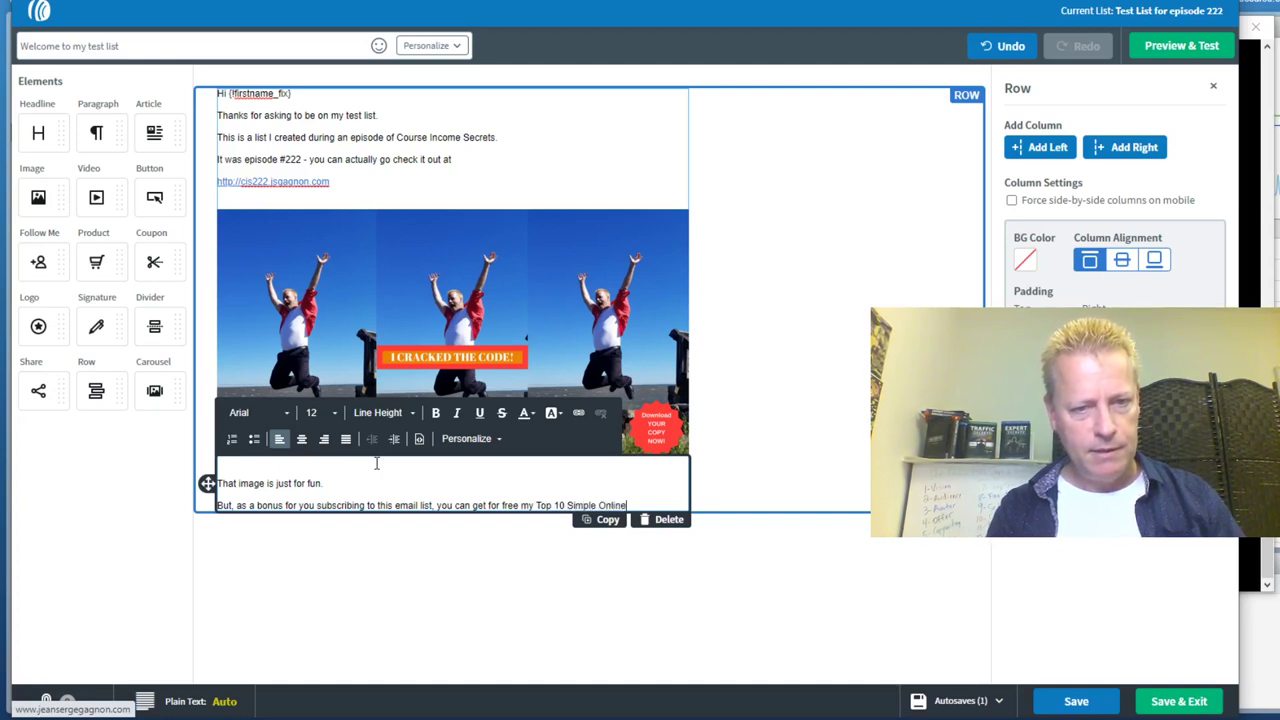
pyautogui.write(' Strateg')
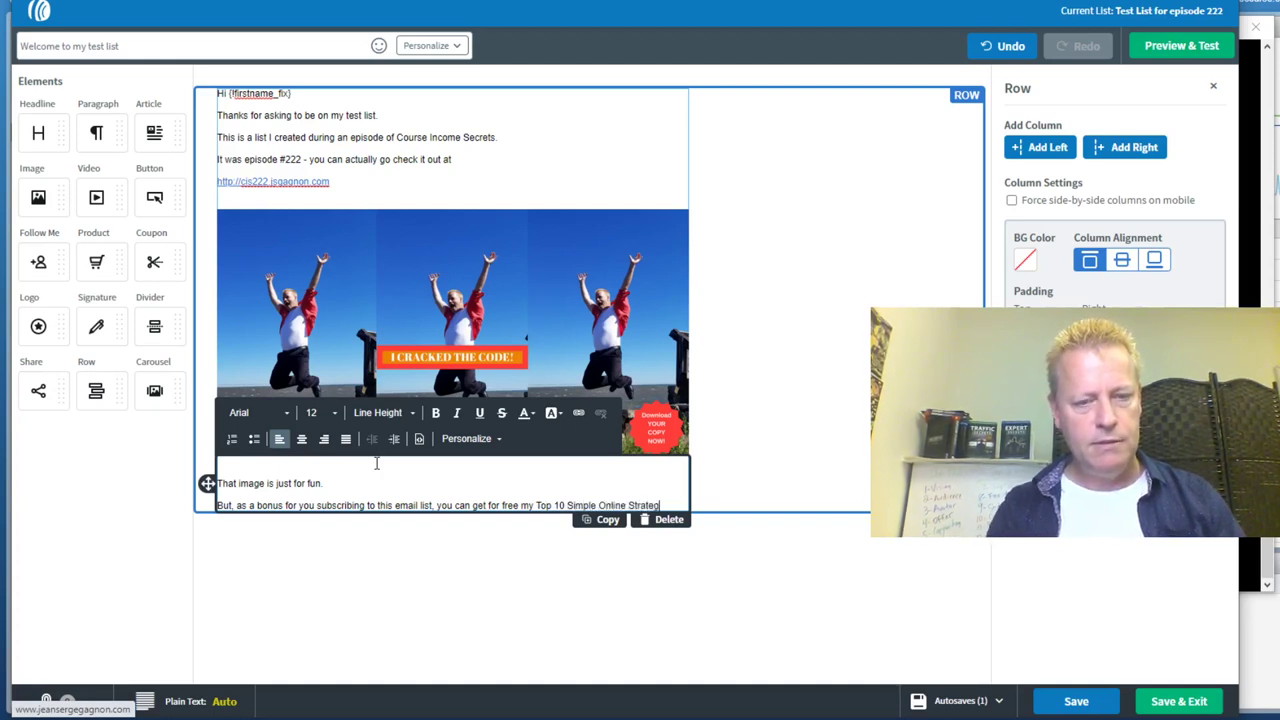
pyautogui.write('ies eBook here:')
pyautogui.press('Return')
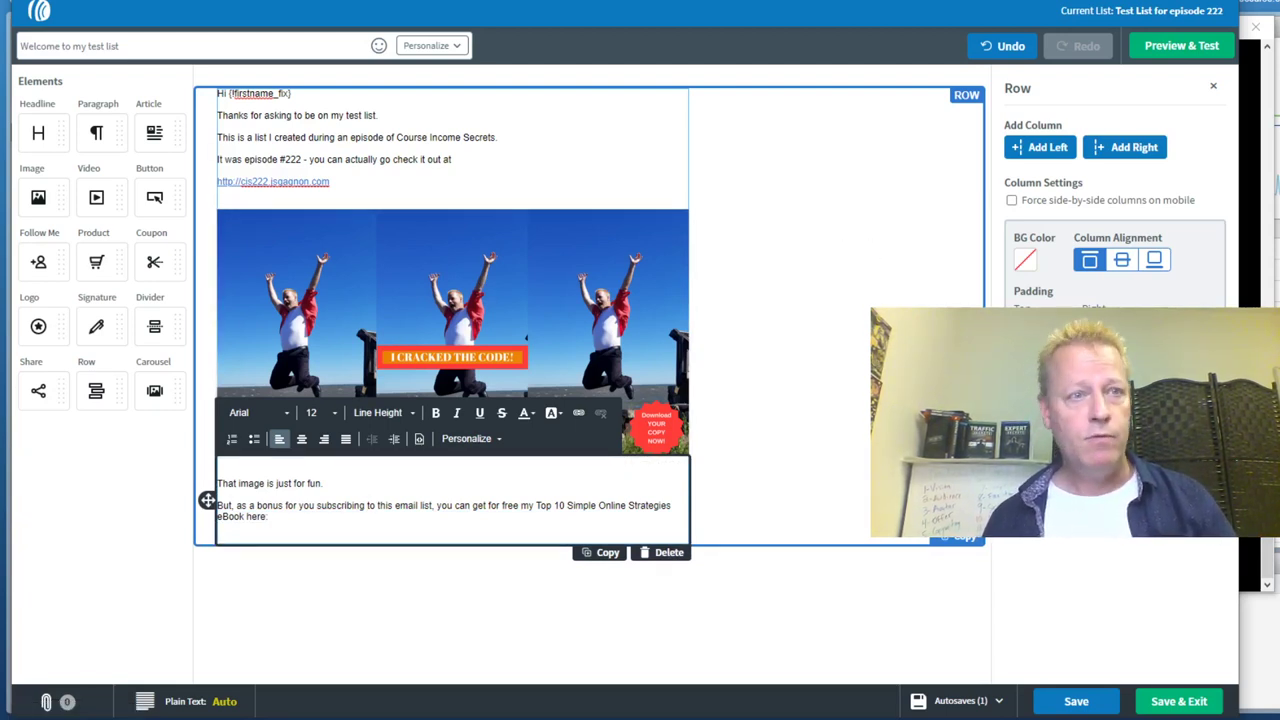
pyautogui.hotkey('ctrl', 't')
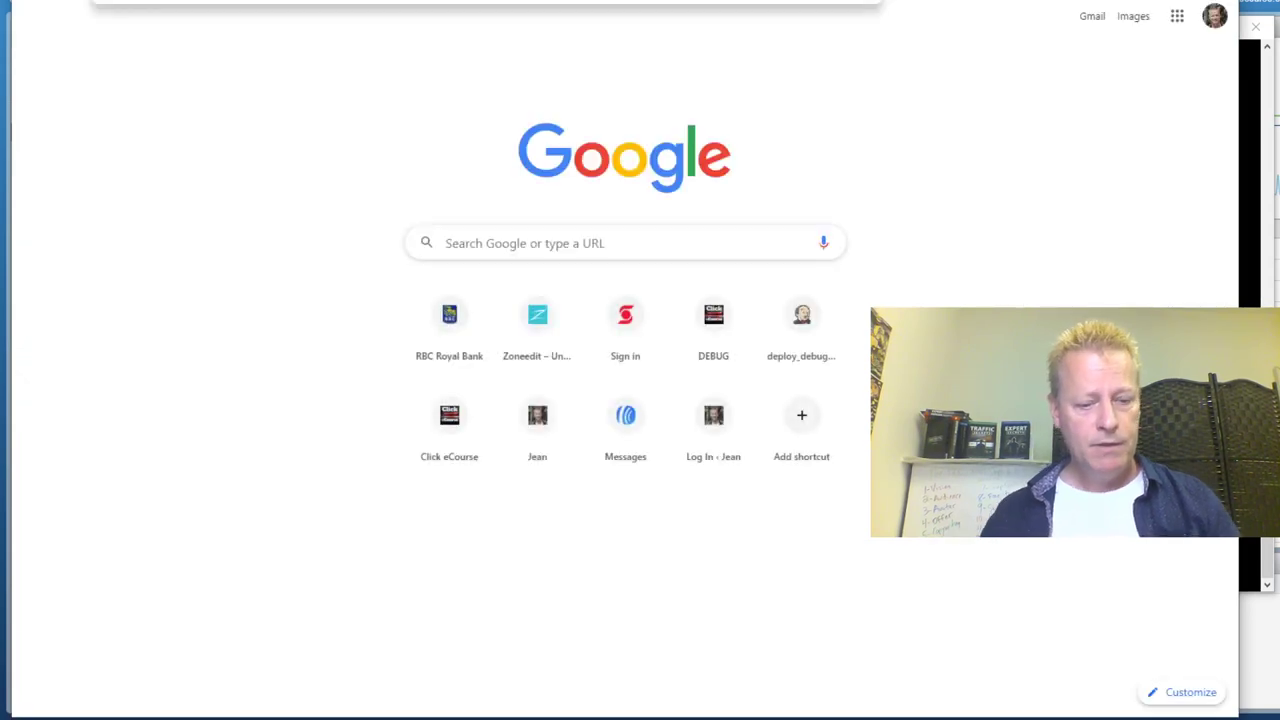
# Go to the Click eCourse site and open the Simple Online Strategies course's eBook file page
pyautogui.write('course')
pyautogui.press('BackSpace')
pyautogui.press('BackSpace')
pyautogui.press('BackSpace')
pyautogui.press('Escape')
pyautogui.write('click')
pyautogui.press('Return')
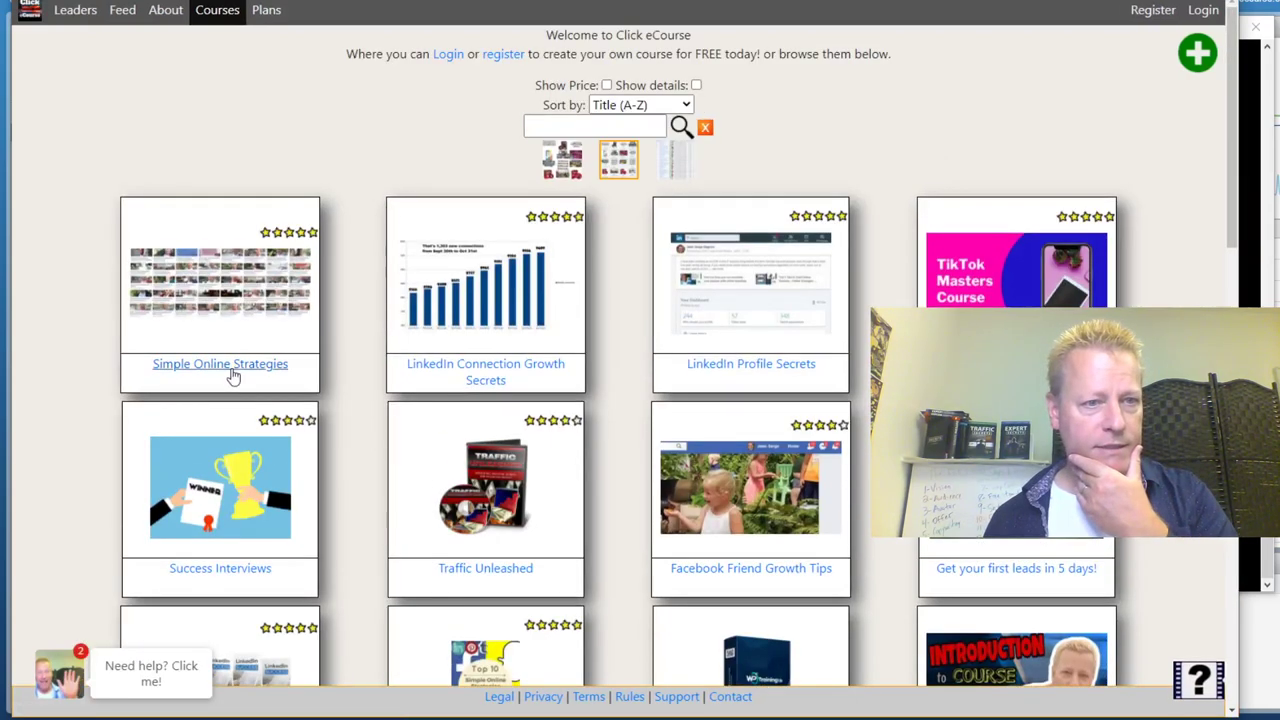
pyautogui.scroll(-3, 335, 460)
pyautogui.click(480, 459)
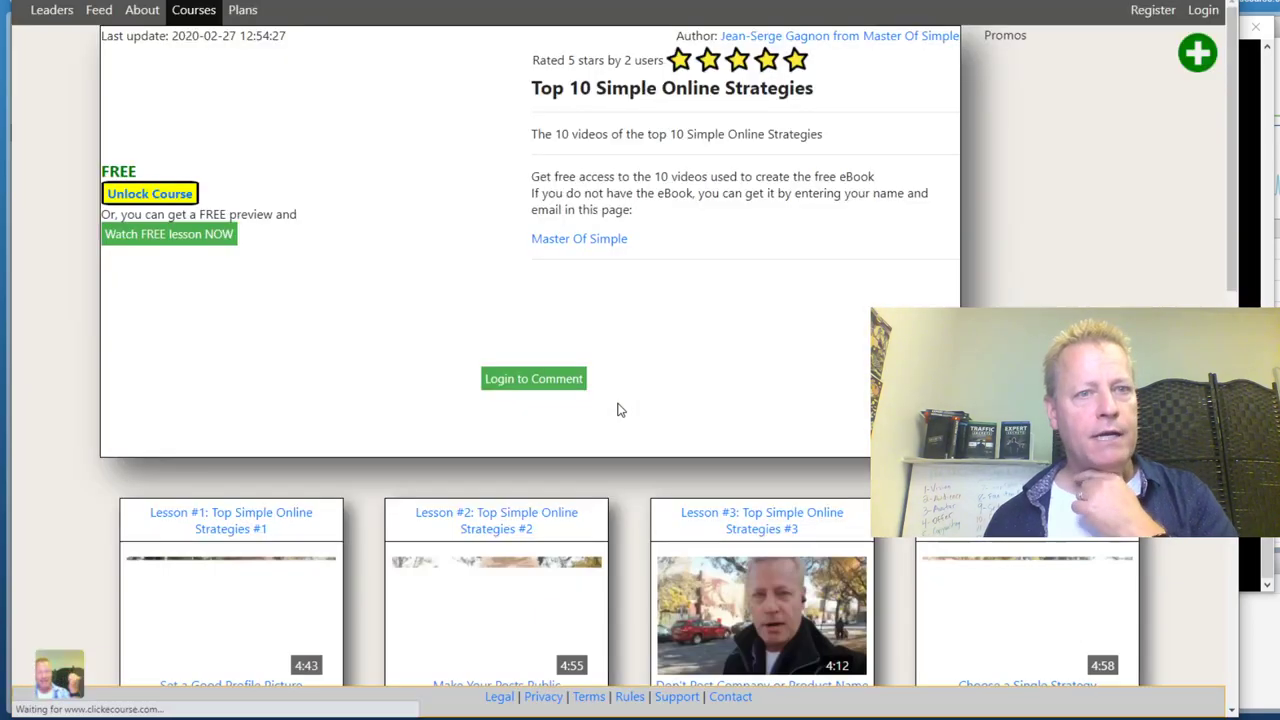
pyautogui.scroll(-10, 343, 460)
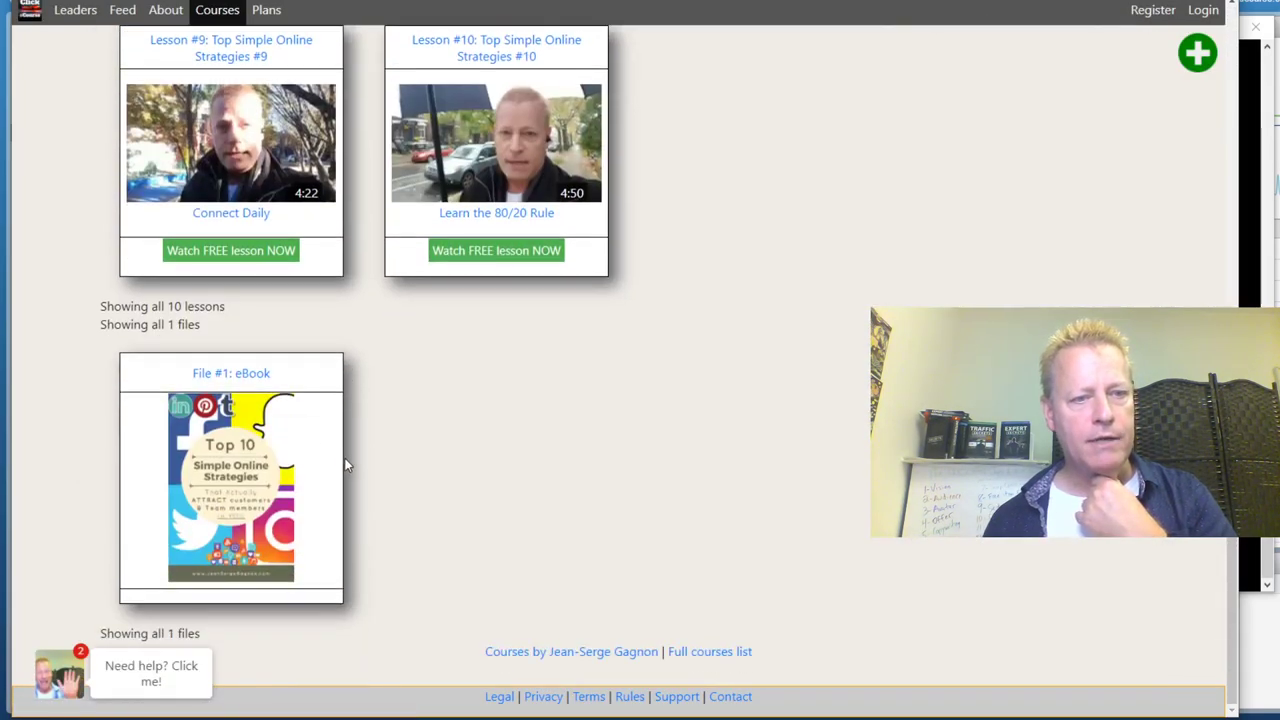
pyautogui.click(246, 486)
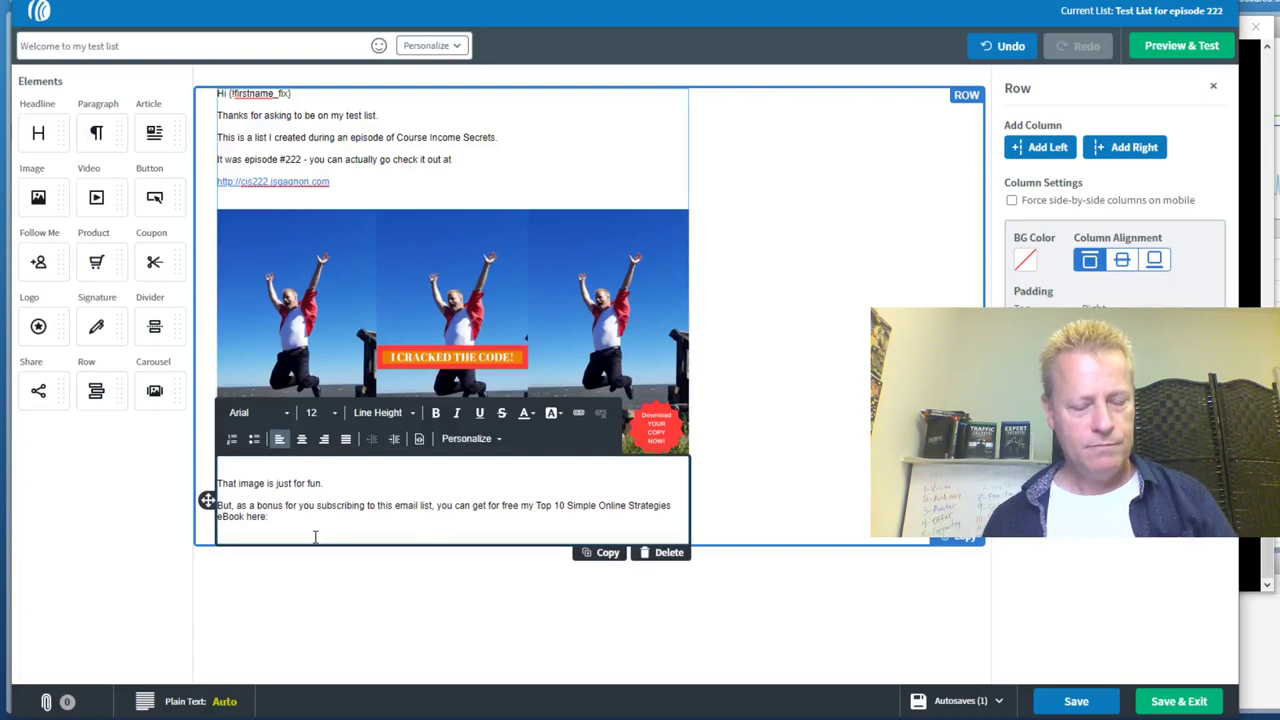
pyautogui.write('https://www.clickecourse.com/course/top-10-simple-online-strategies/17/file/ebook/87')
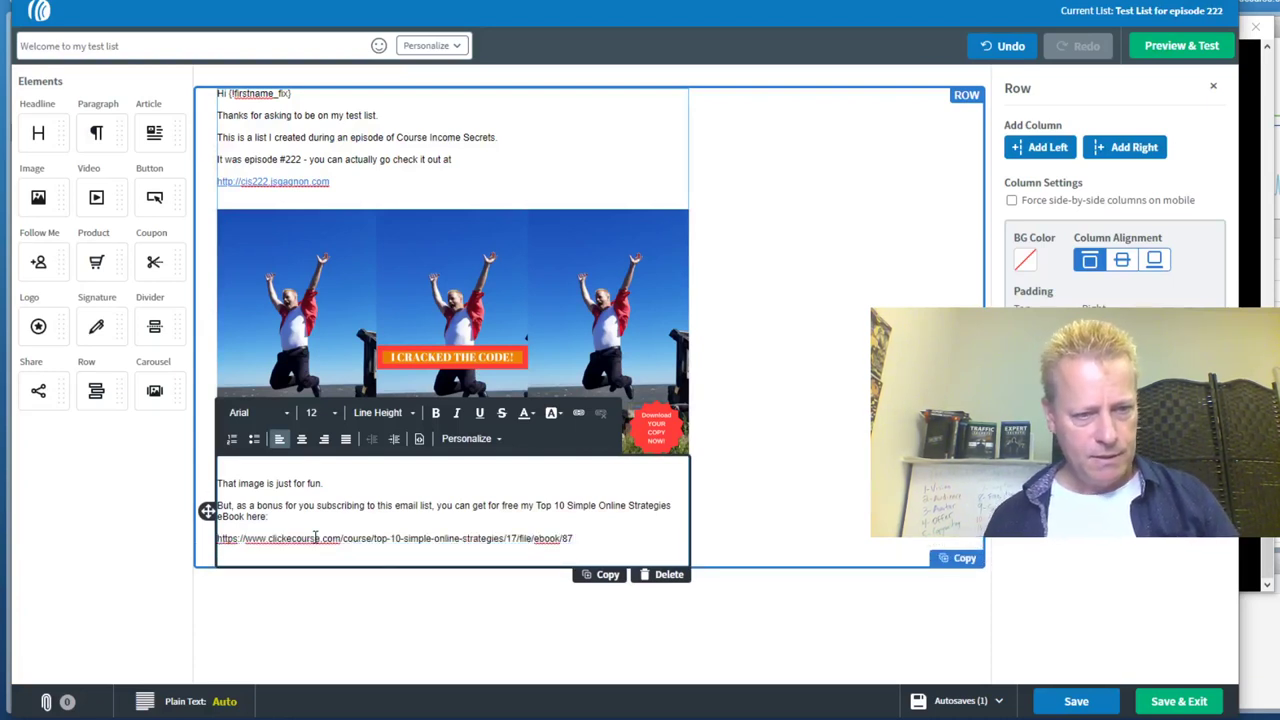
pyautogui.moveTo(574, 538); pyautogui.dragTo(216, 547)
pyautogui.hotkey('ctrl', 'c')
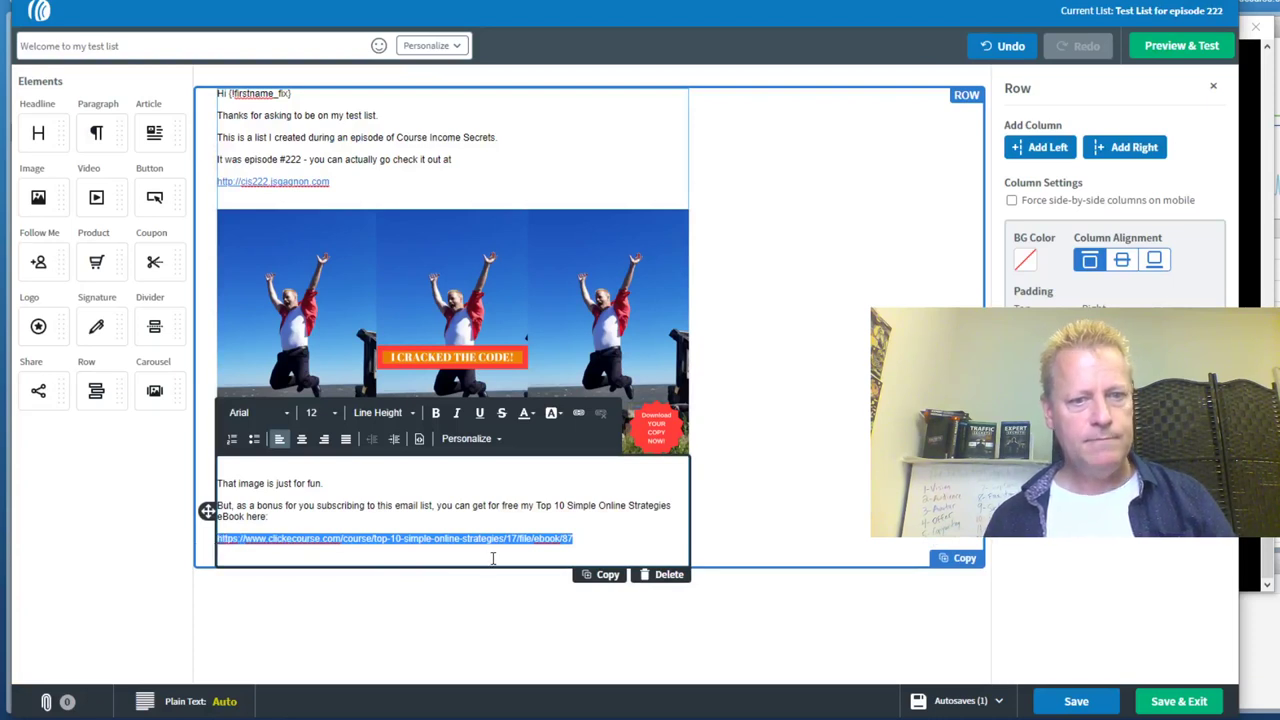
pyautogui.click(493, 558)
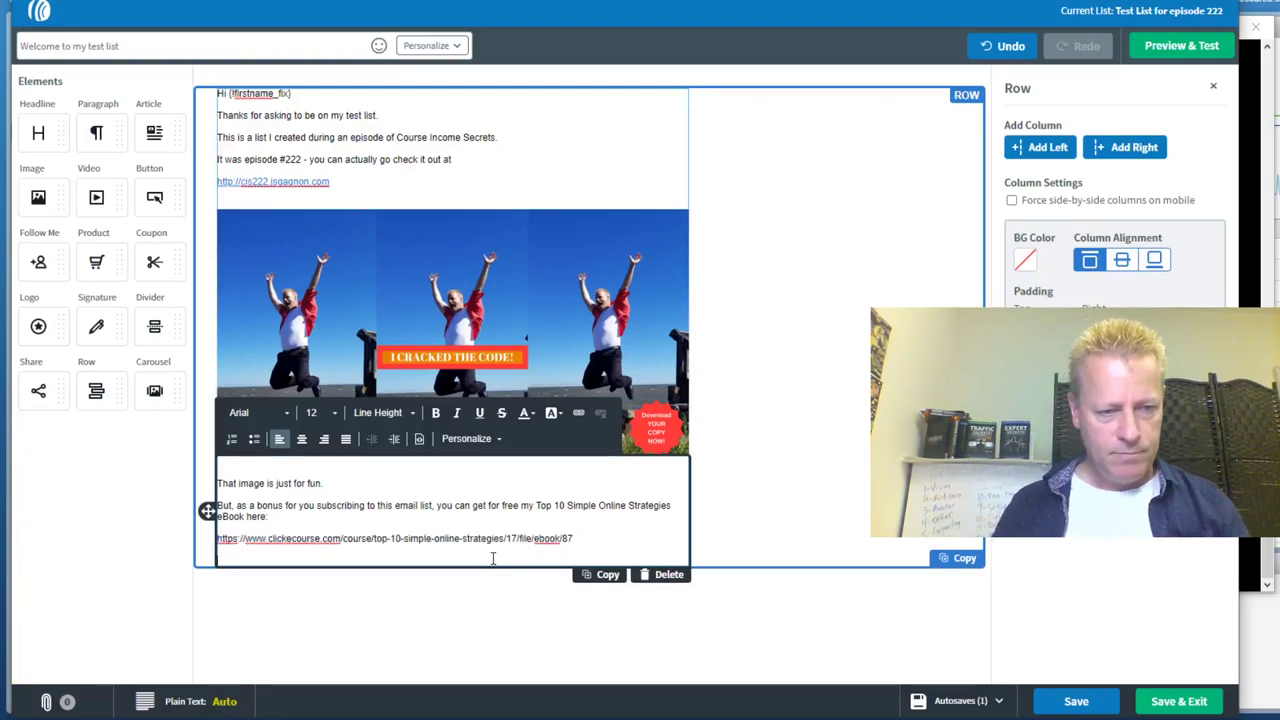
pyautogui.press('Return')
pyautogui.write('P.S')
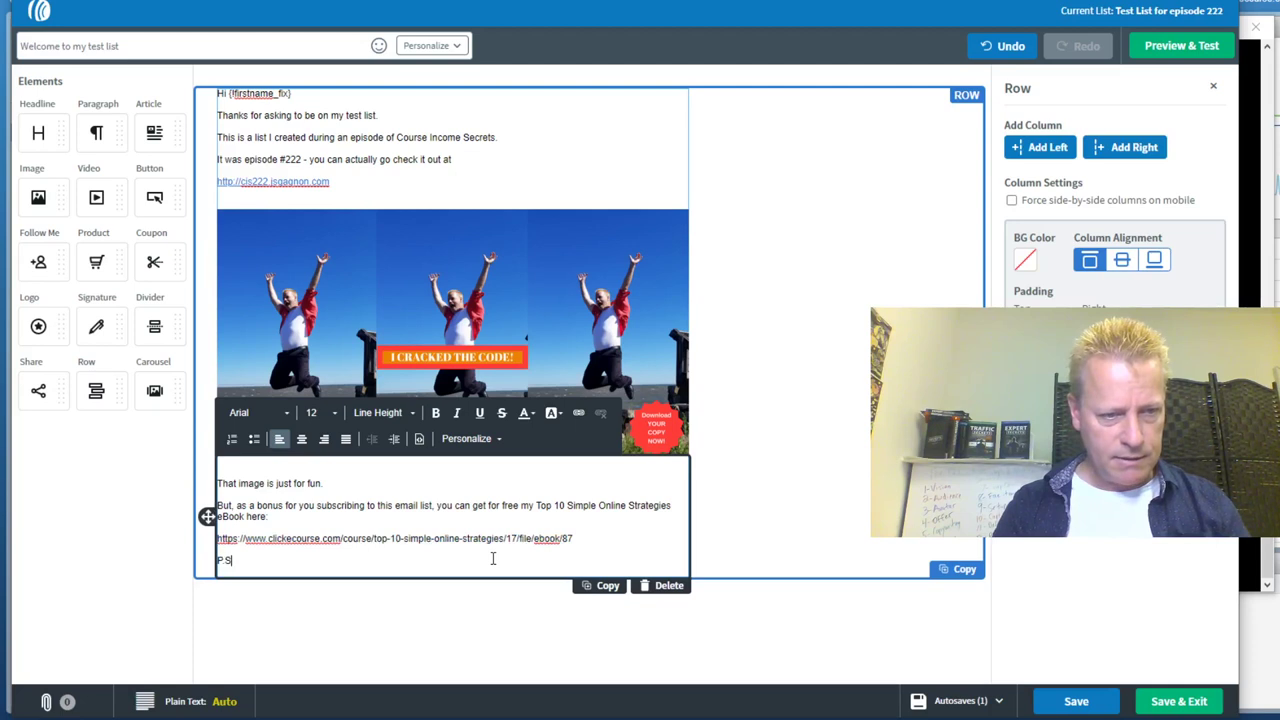
pyautogui.write('. You might want to join that list too')
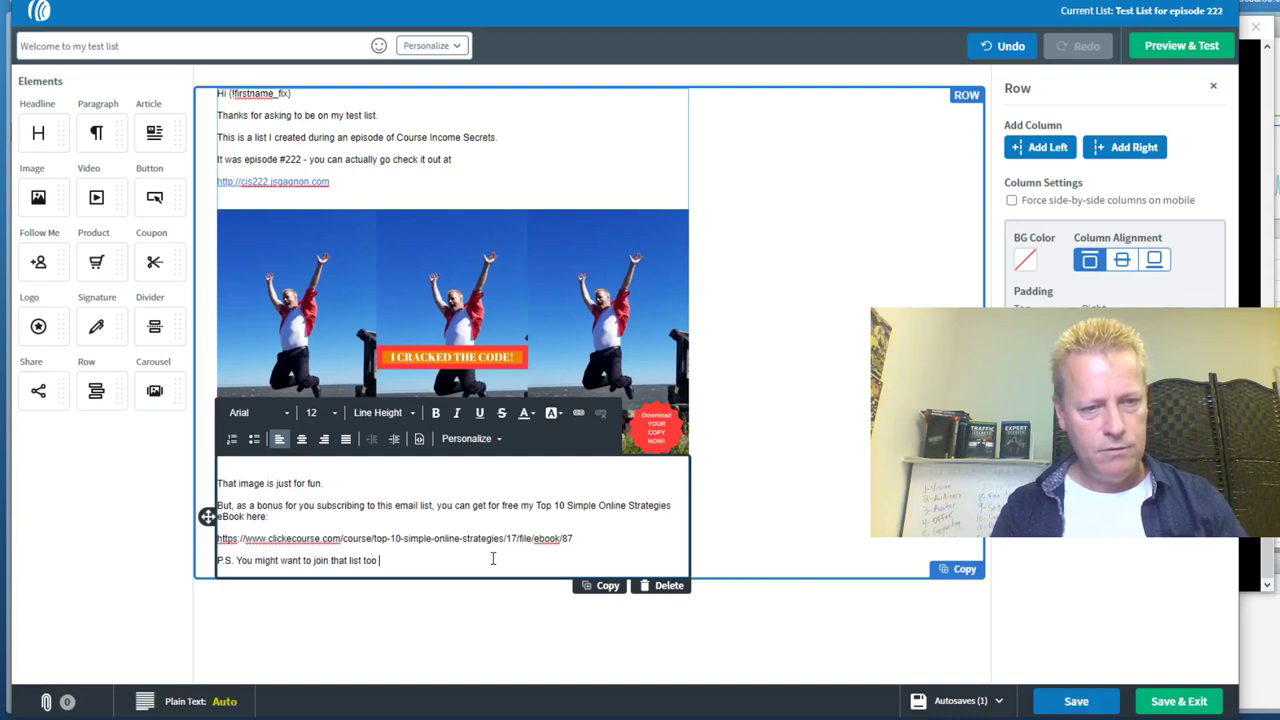
pyautogui.write('at https://mas')
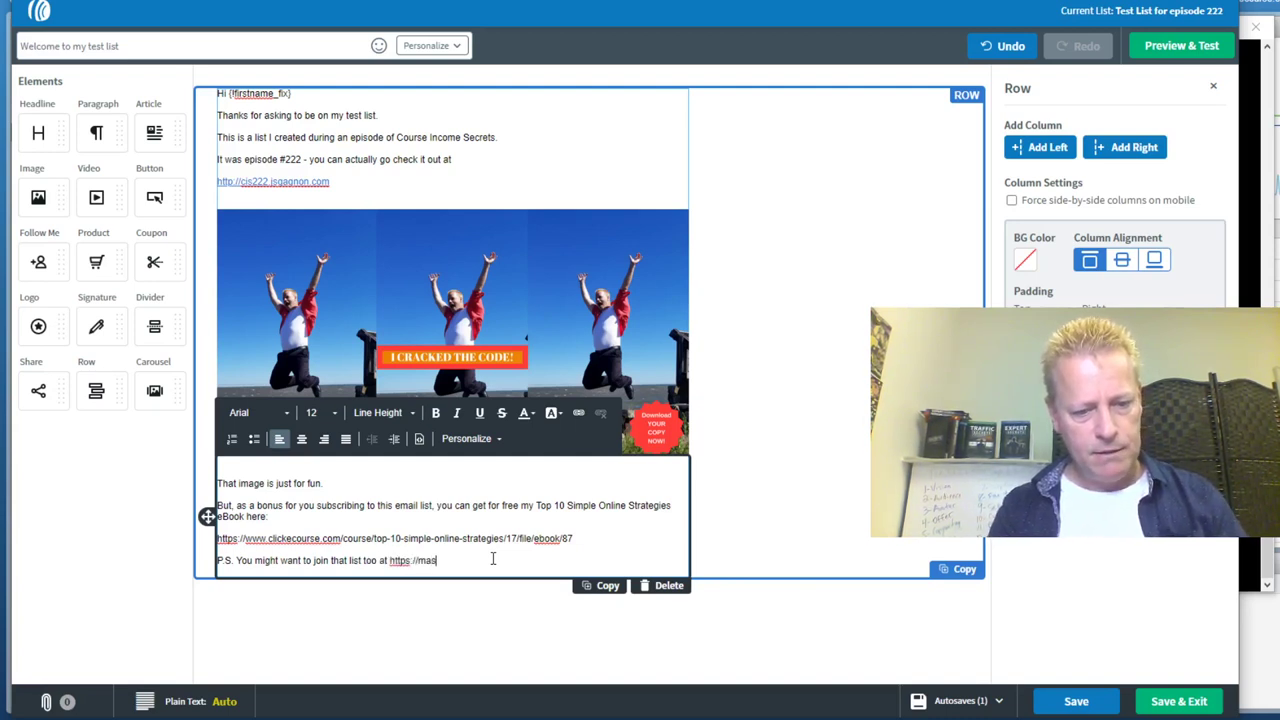
pyautogui.write('terofsimple.com')
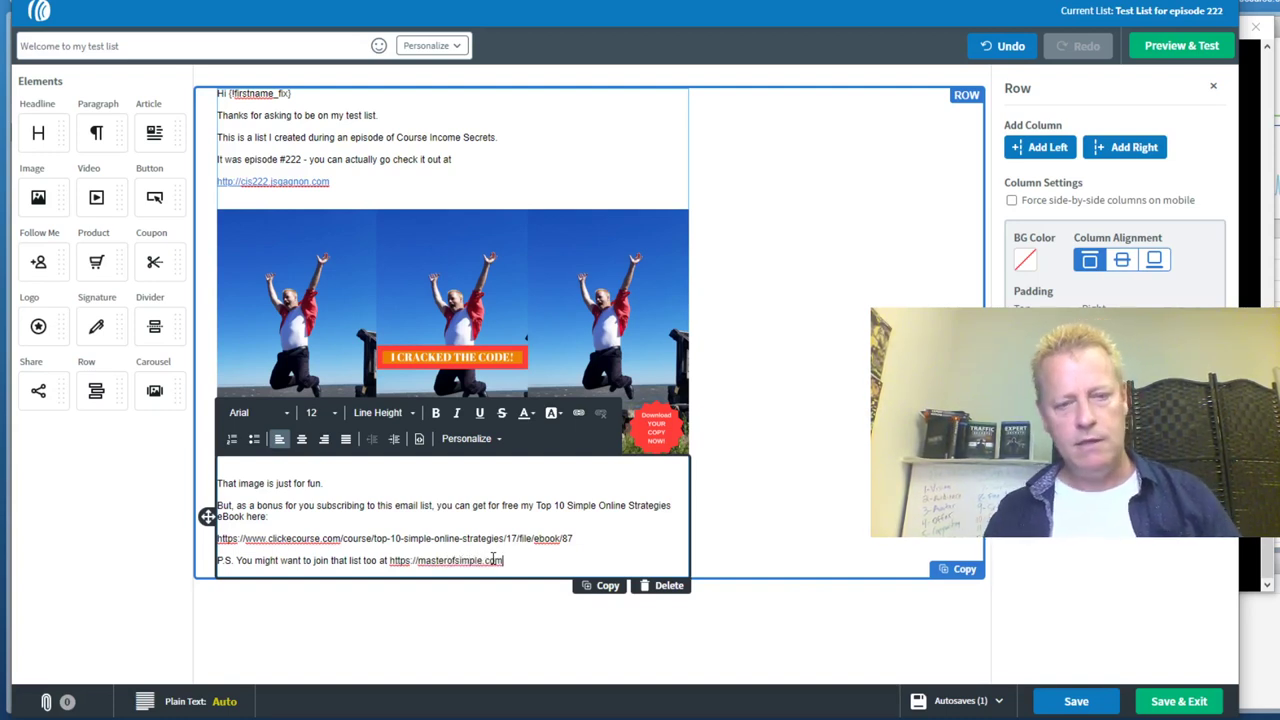
pyautogui.press('Return')
# Link the 'Top 10 Simple Online Strategies eBook here' text and its URL to the eBook address
pyautogui.moveTo(574, 538); pyautogui.dragTo(540, 508)
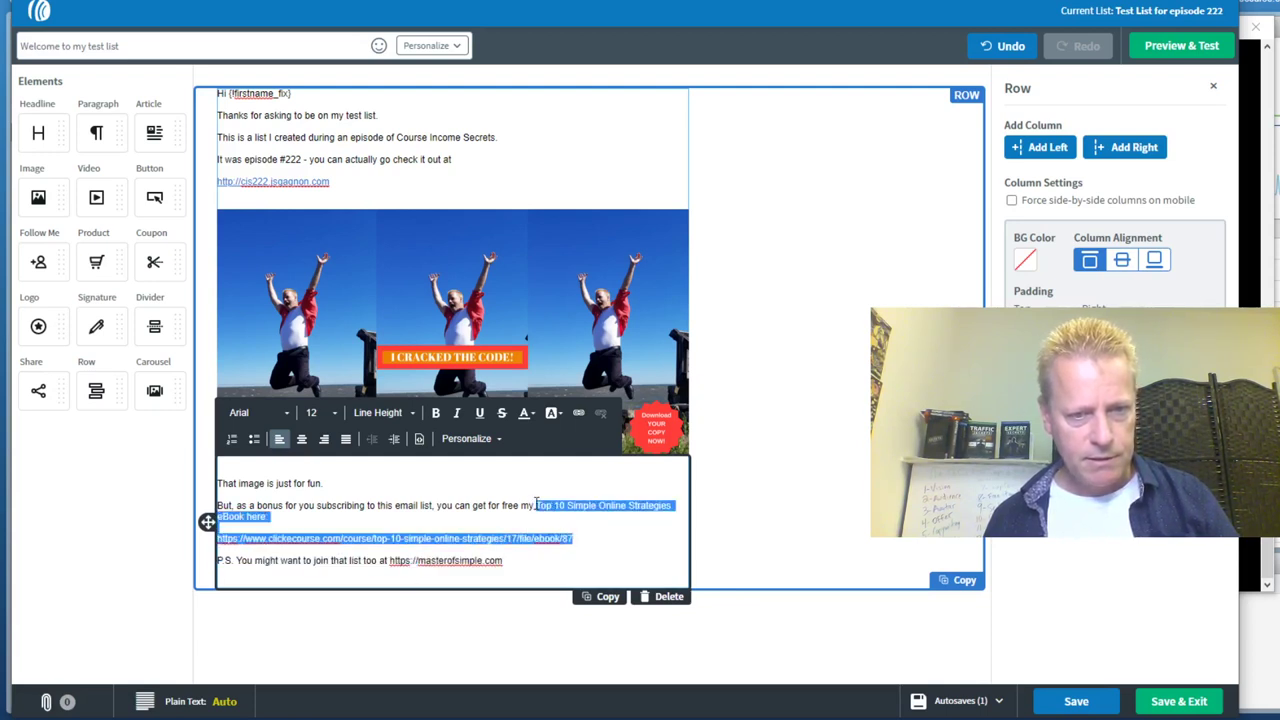
pyautogui.click(578, 412)
pyautogui.hotkey('ctrl', 'v')
pyautogui.click(665, 478)
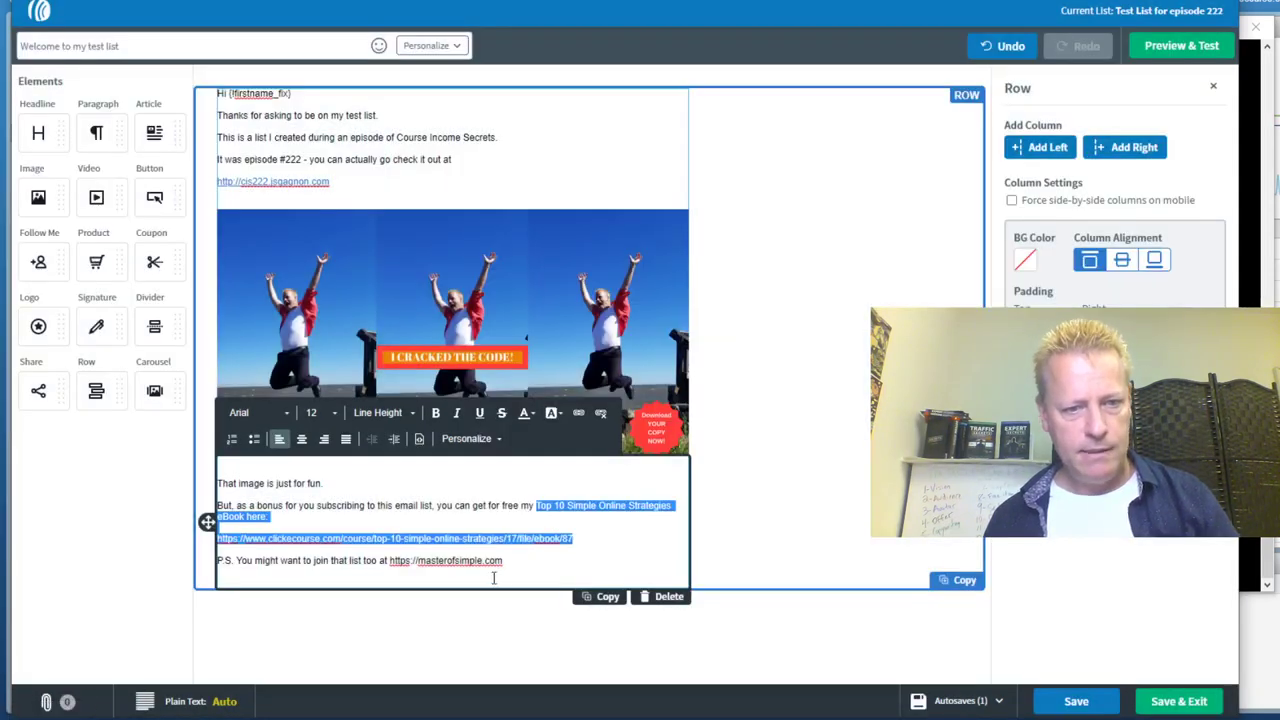
pyautogui.moveTo(503, 561); pyautogui.dragTo(385, 562)
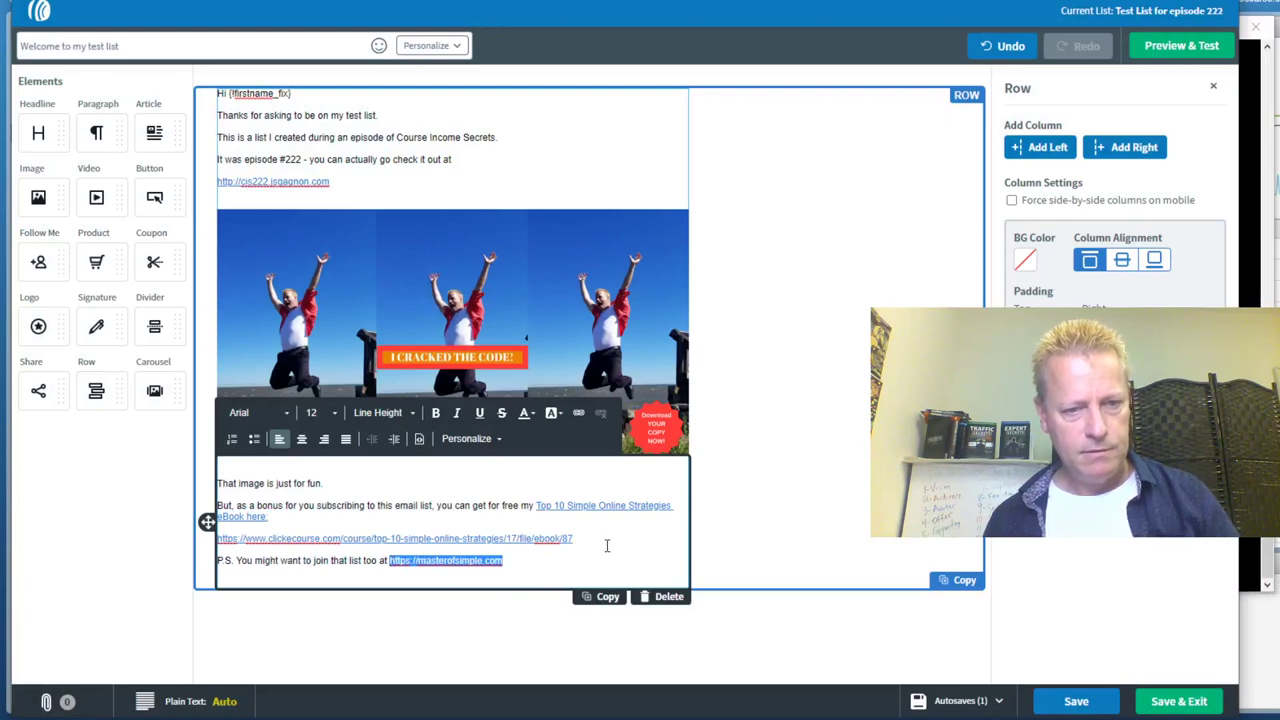
pyautogui.click(578, 412)
pyautogui.write('masterofsimple.com')
pyautogui.click(664, 480)
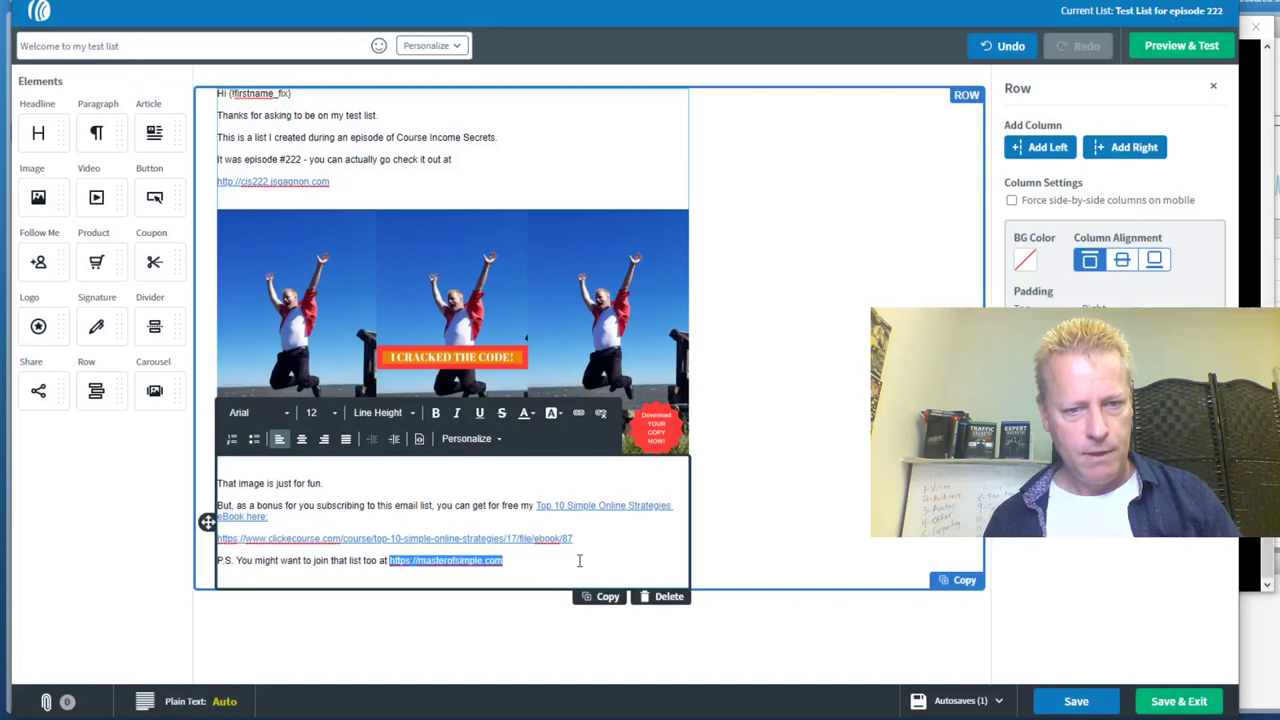
pyautogui.click(584, 561)
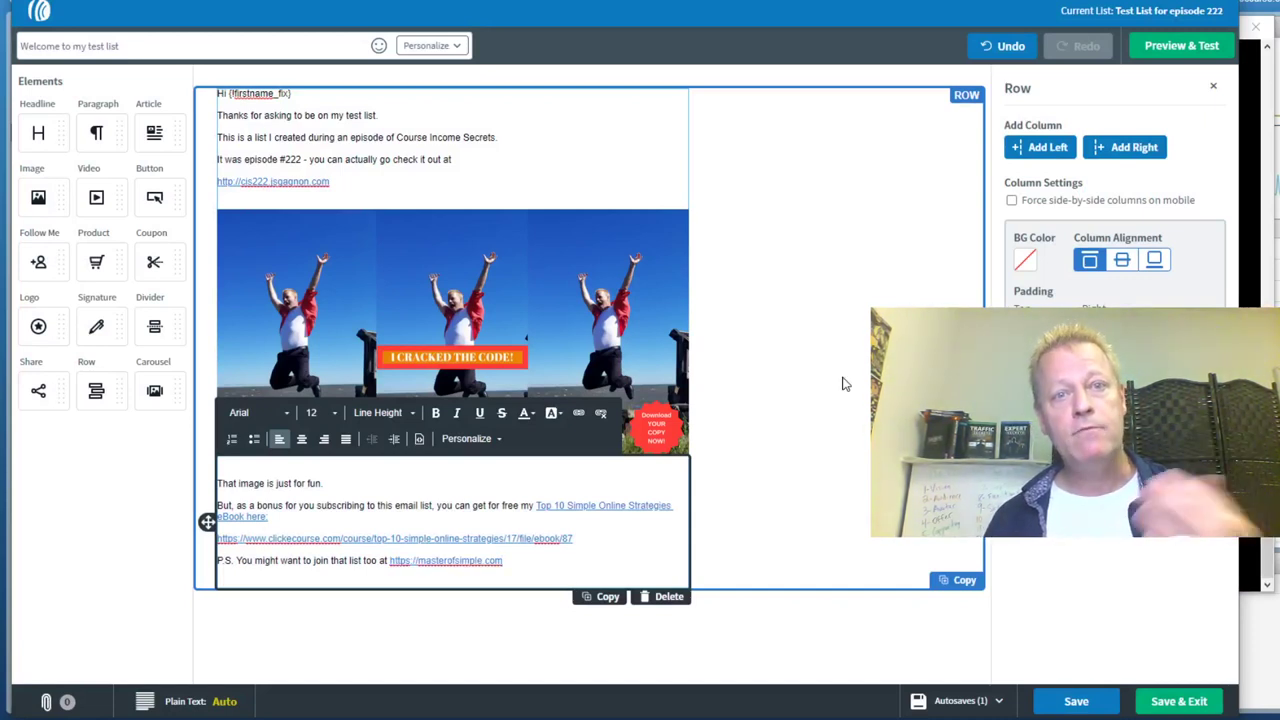
# Save the welcome email and delete the unused 'Insert Your Subject Here' draft
pyautogui.click(1185, 705)
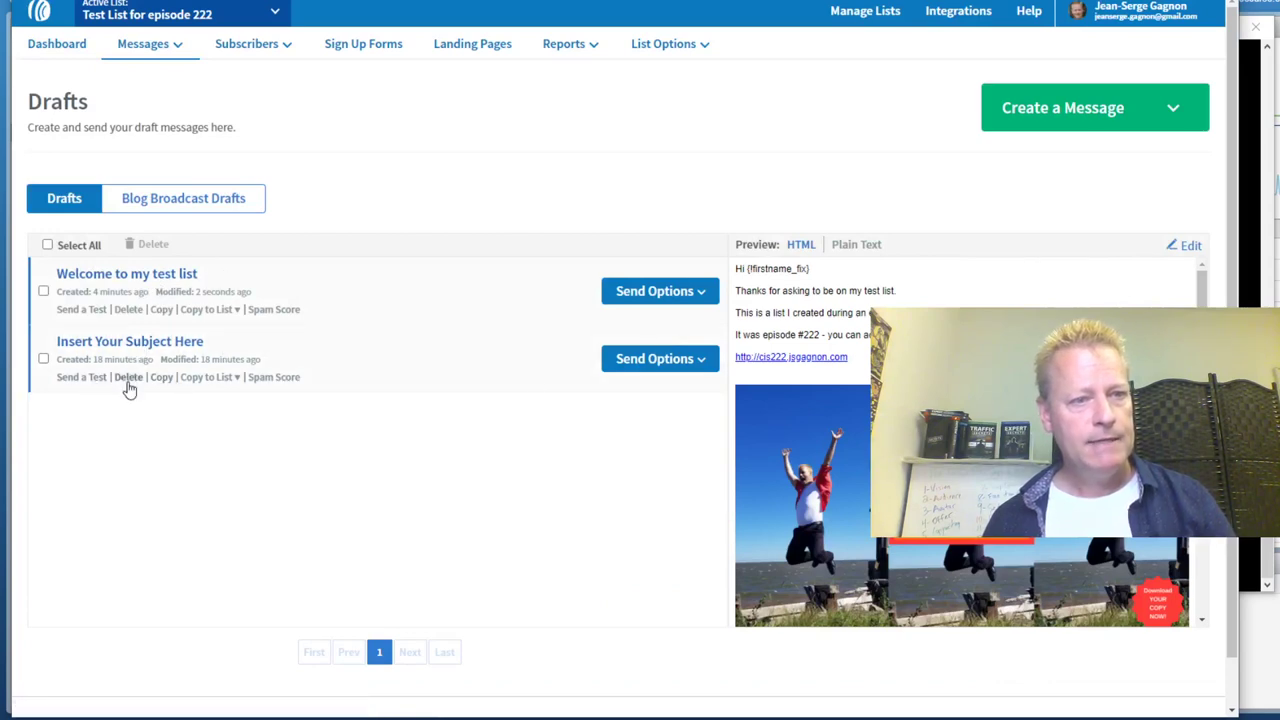
pyautogui.click(128, 377)
pyautogui.click(695, 190)
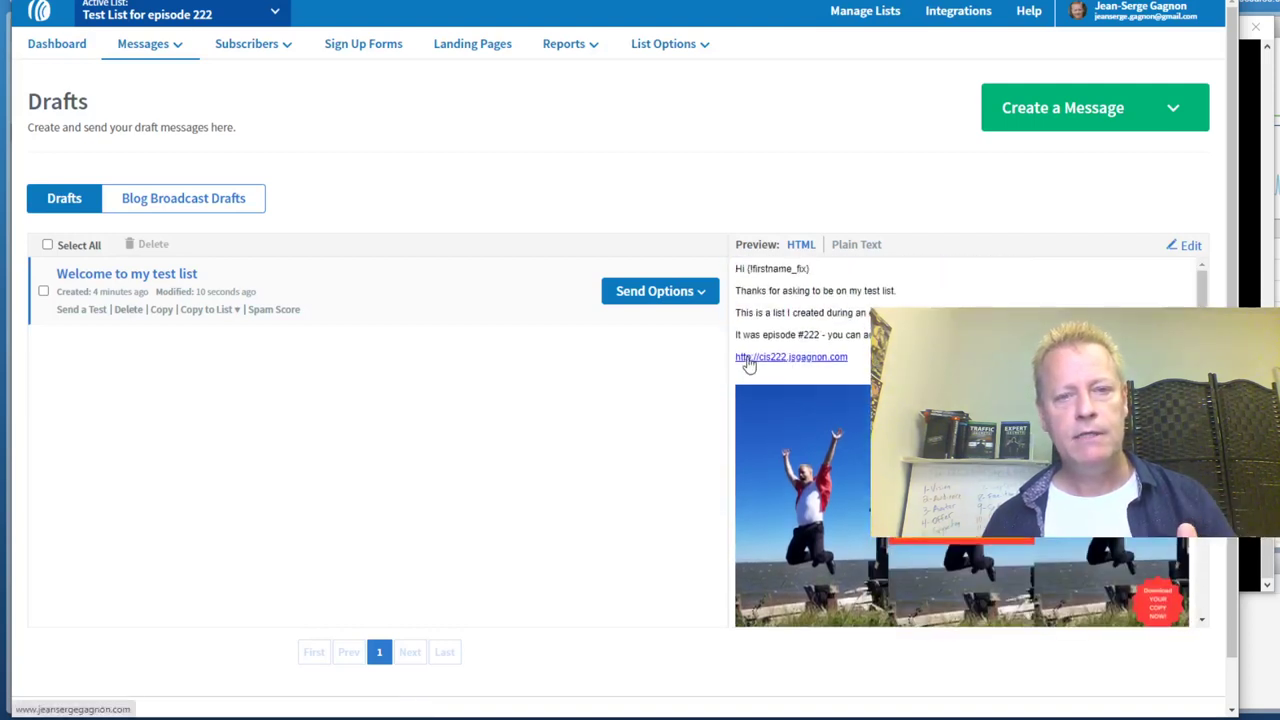
# Add Welcome to my test list to the follow-up series as message 1
pyautogui.click(700, 297)
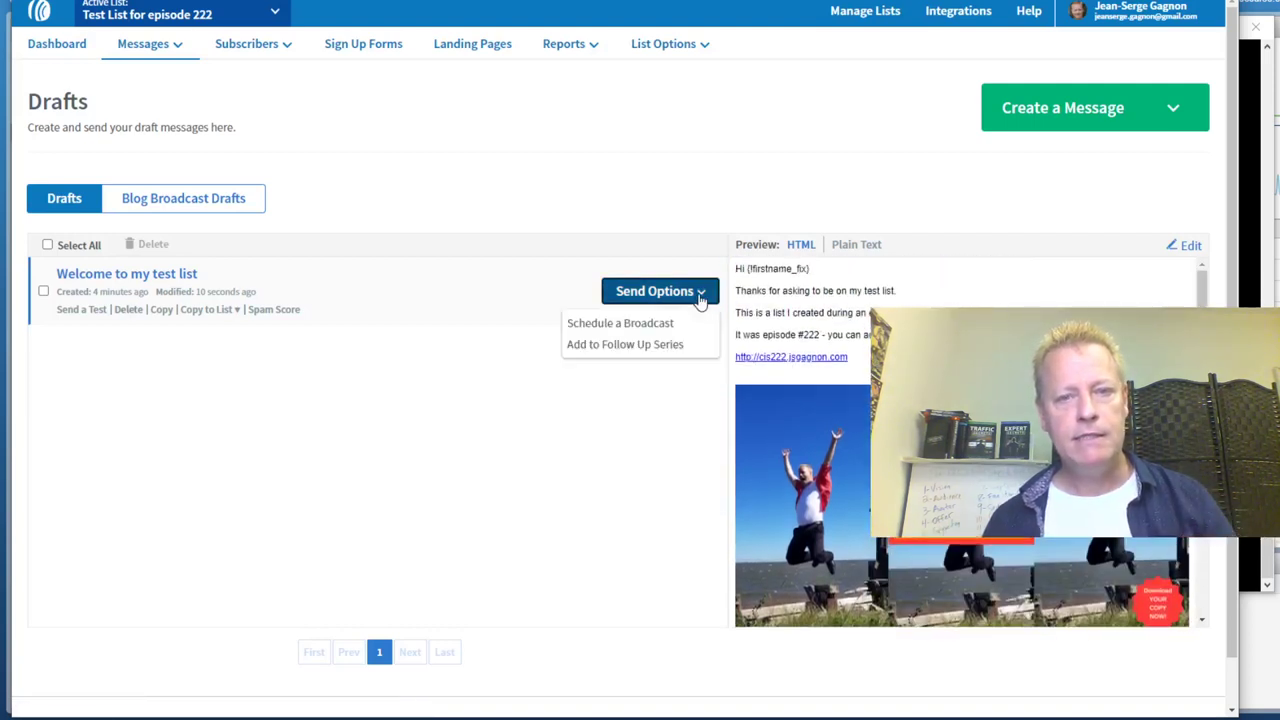
pyautogui.click(643, 347)
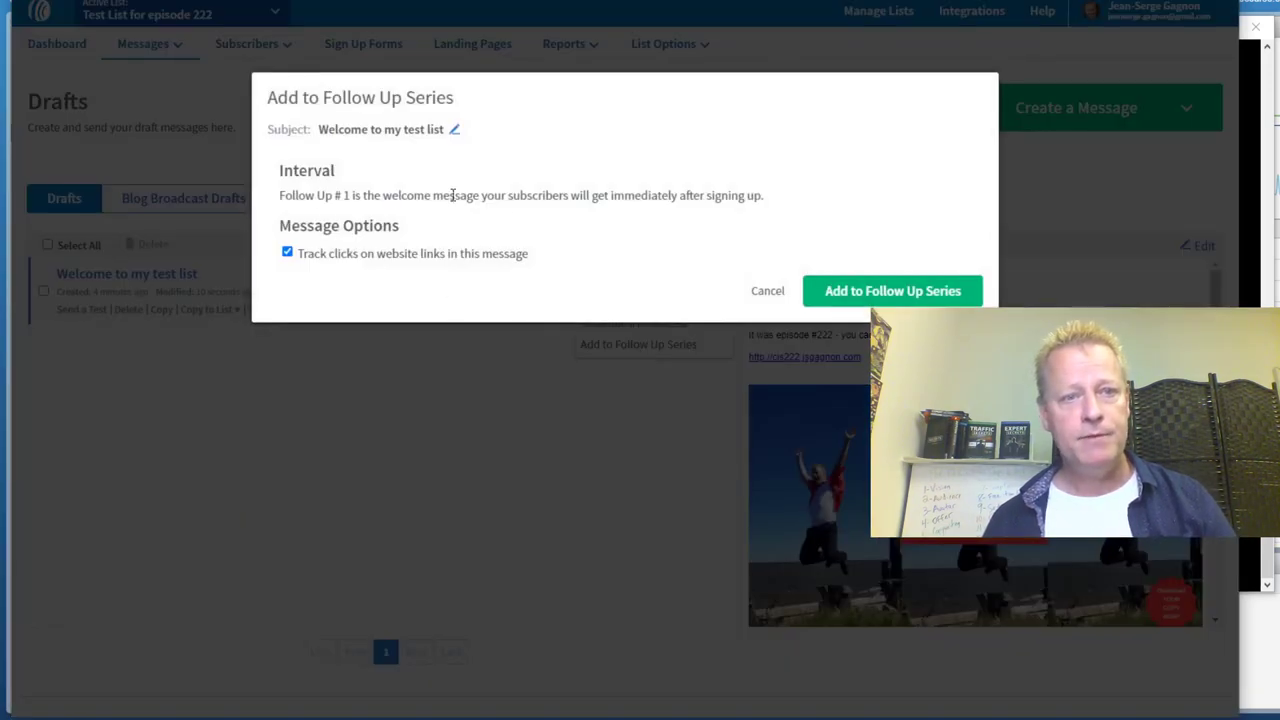
pyautogui.click(891, 290)
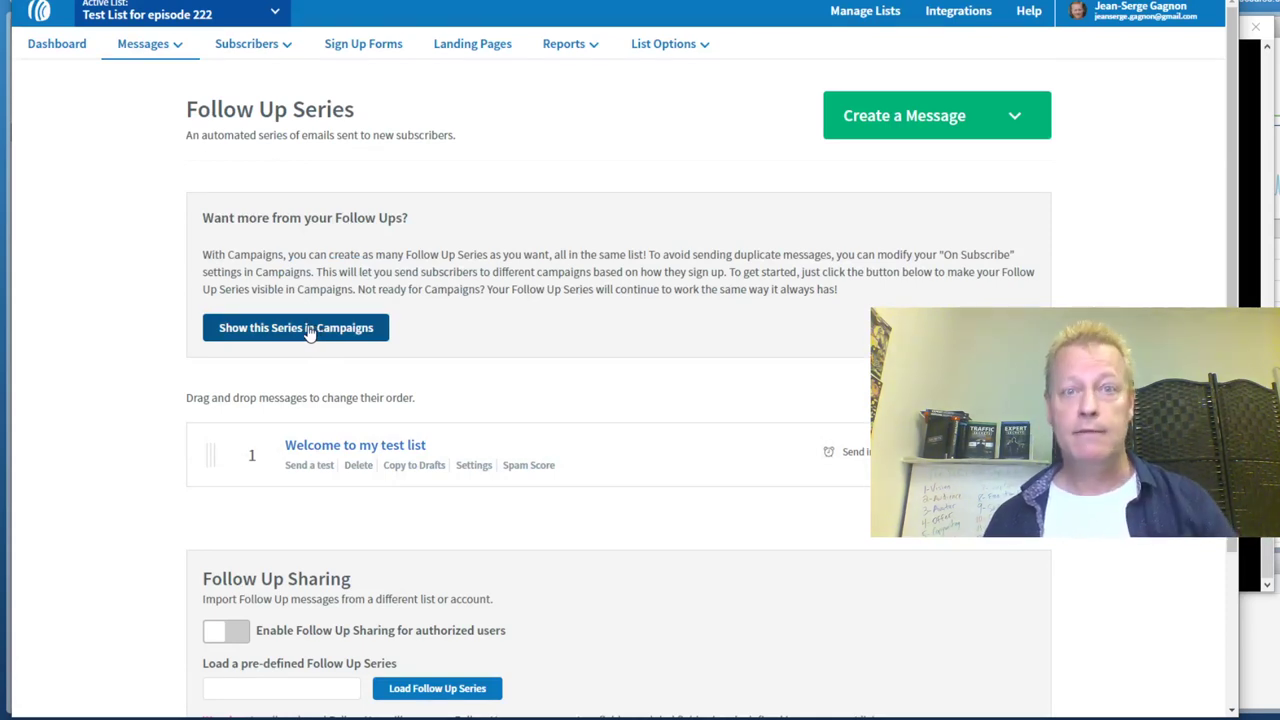
# Show the Follow Up Series in Campaigns, check its messages and Active status, and open its editor
pyautogui.click(309, 330)
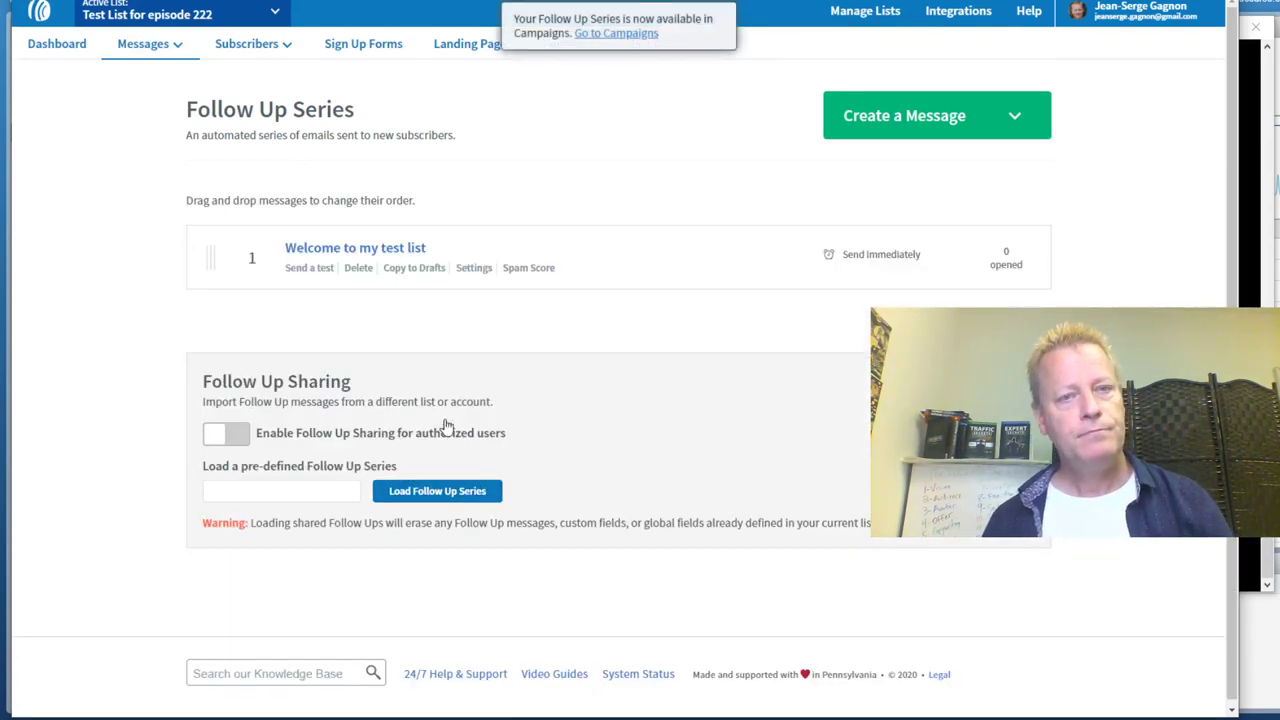
pyautogui.click(616, 33)
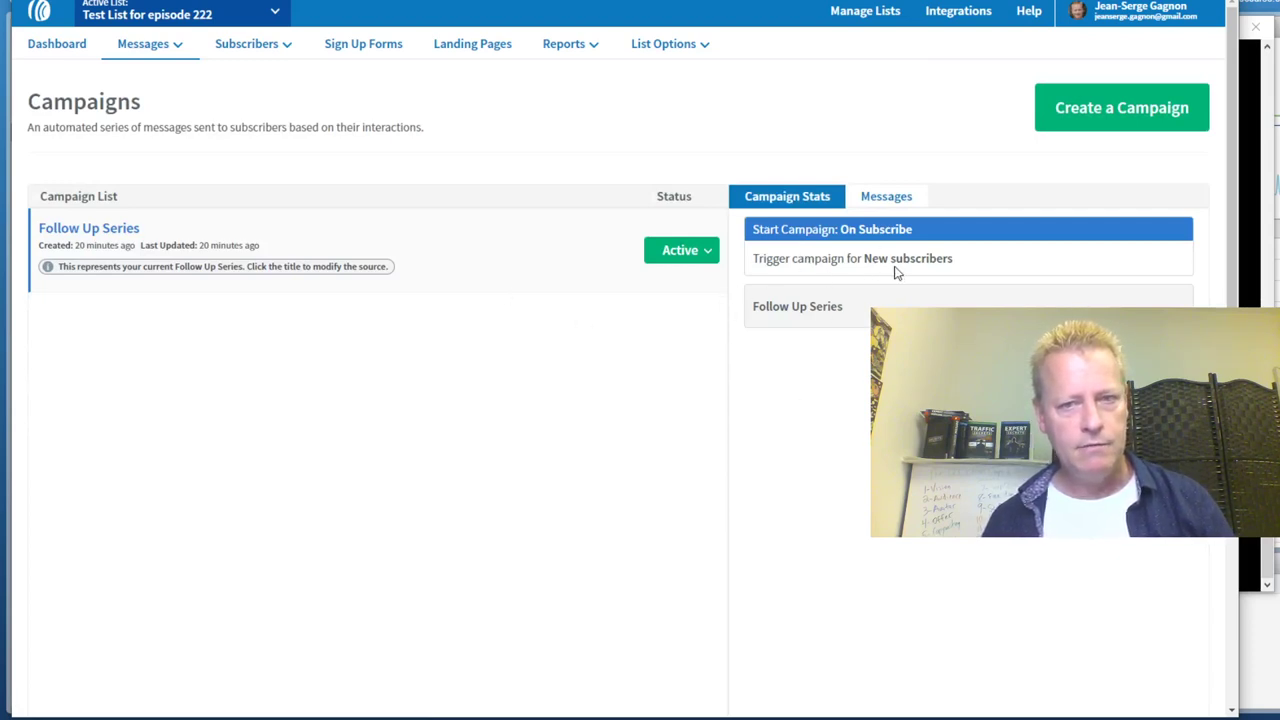
pyautogui.click(893, 198)
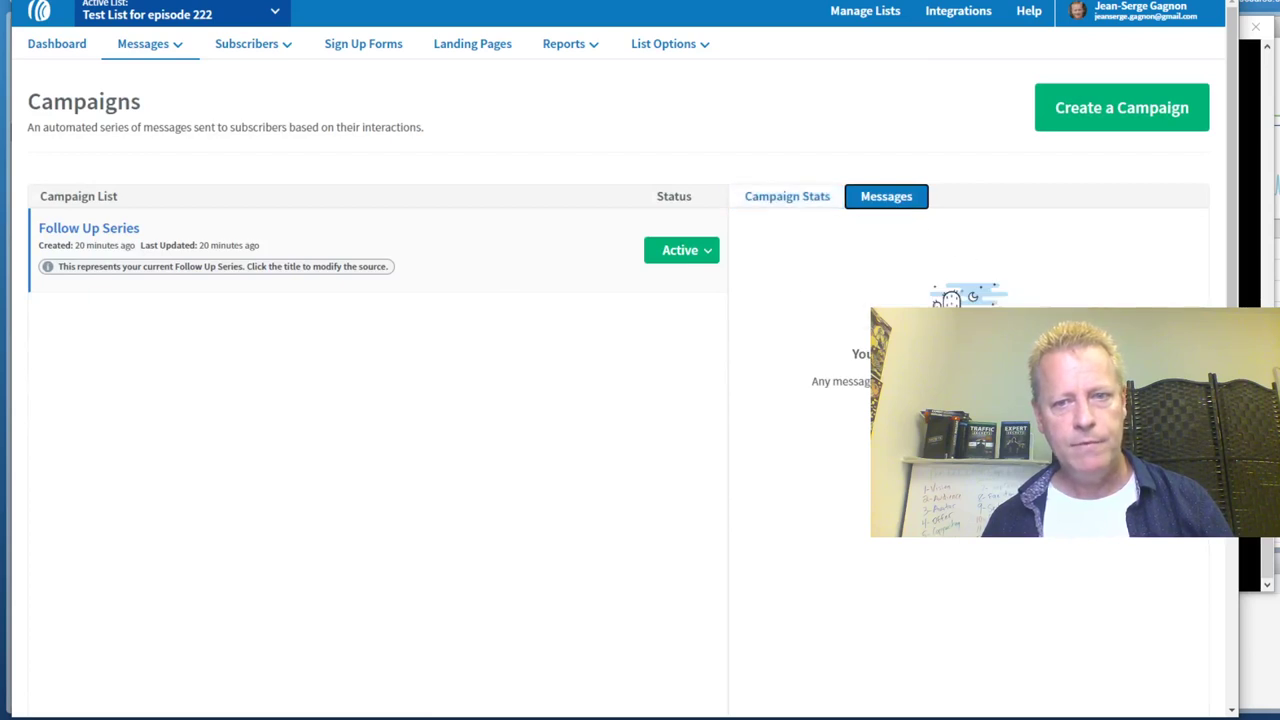
pyautogui.click(838, 198)
pyautogui.click(706, 252)
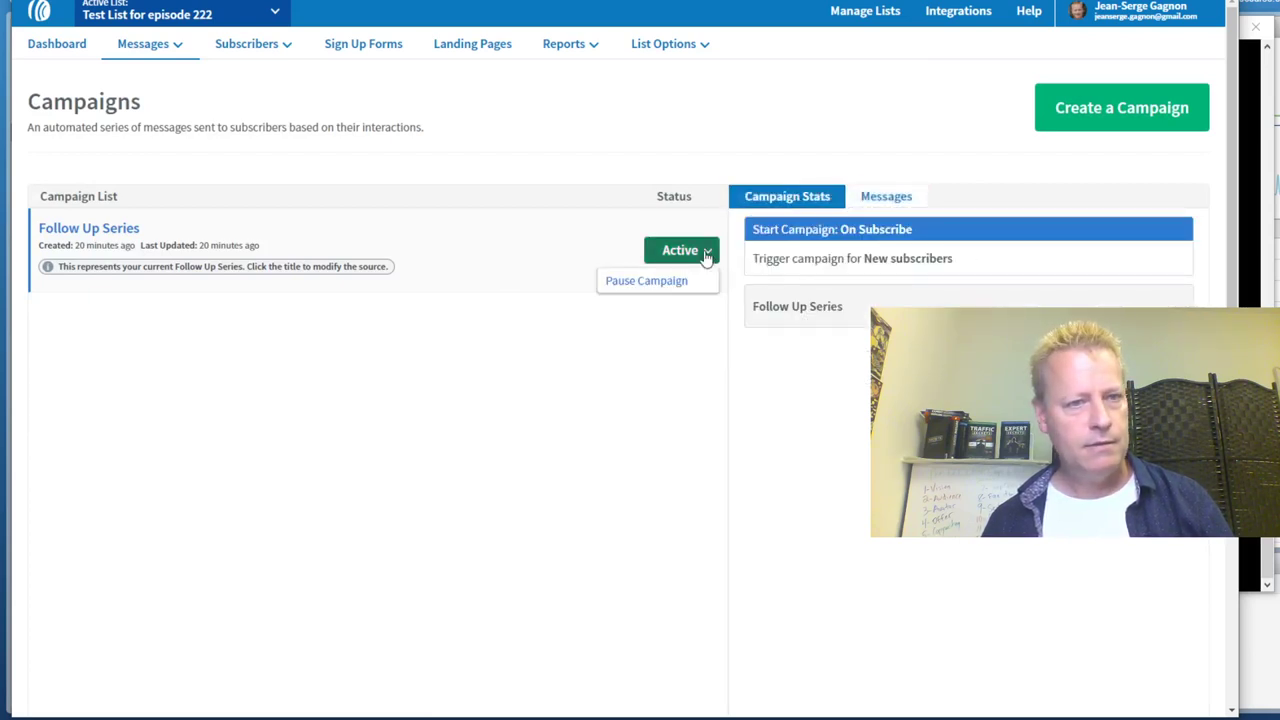
pyautogui.click(508, 484)
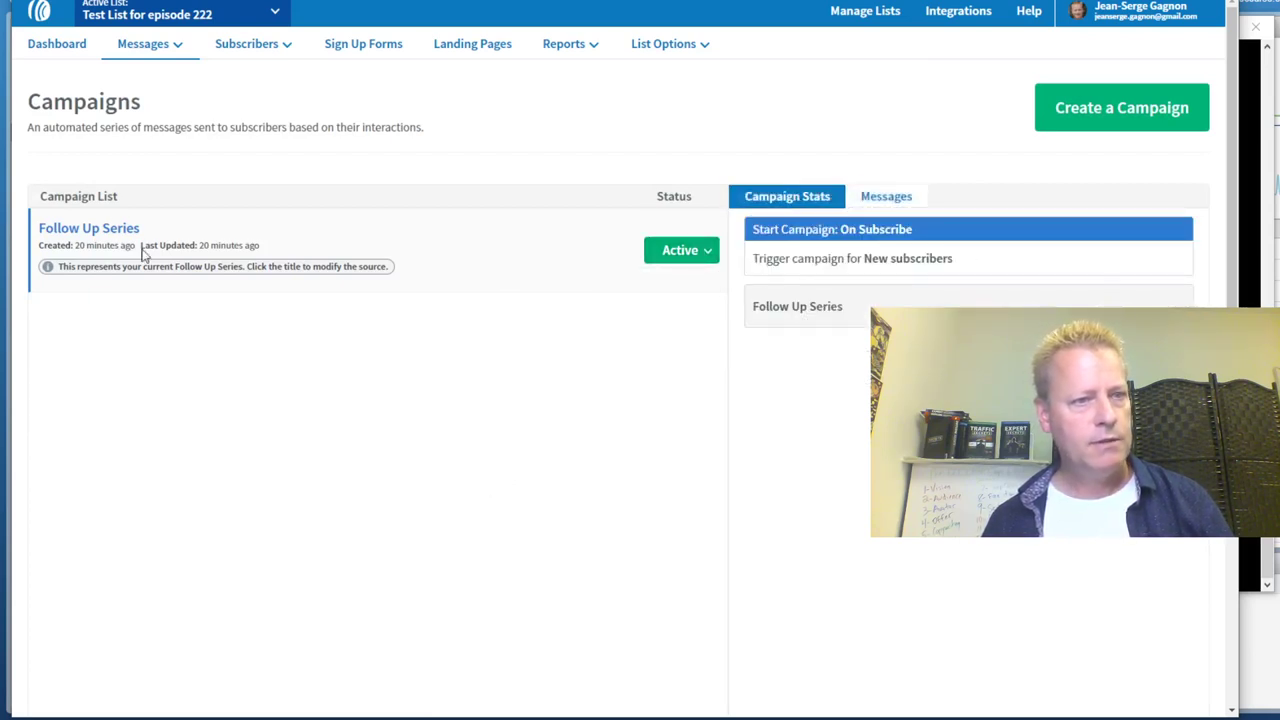
pyautogui.click(110, 231)
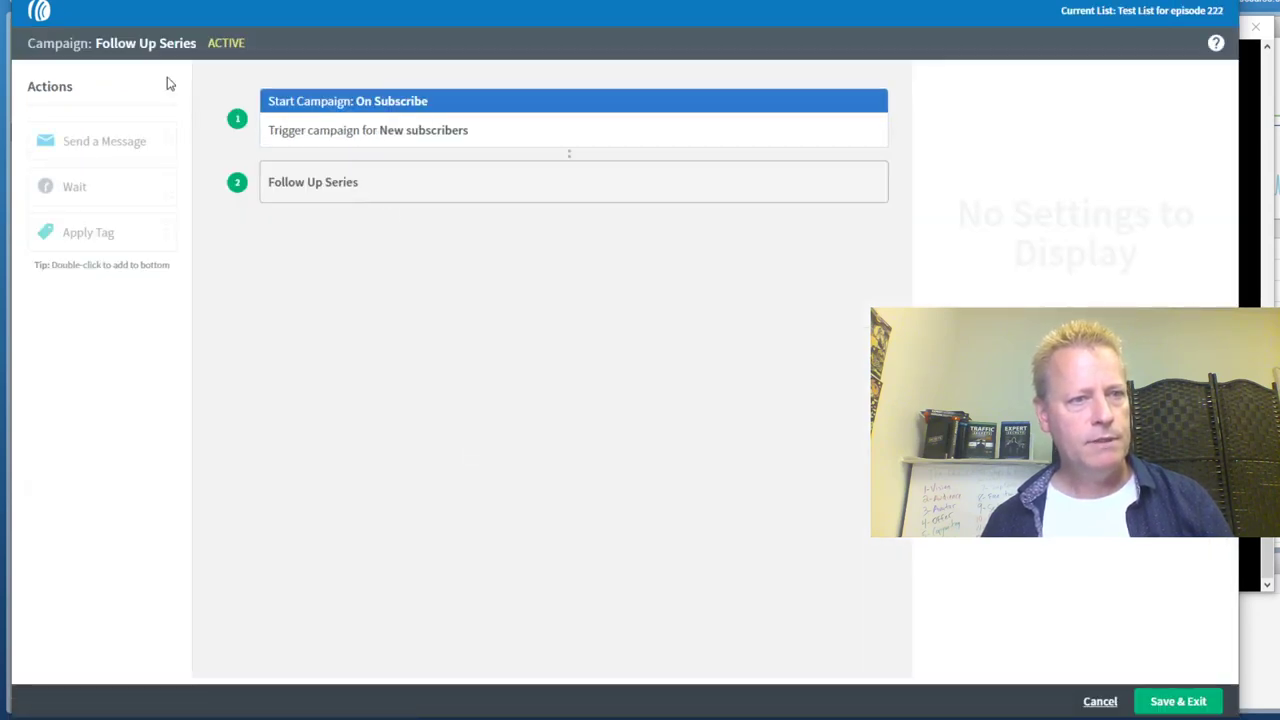
# Save the campaign, copy 'Welcome to my test list' back to drafts, and return to Campaigns
pyautogui.click(1160, 702)
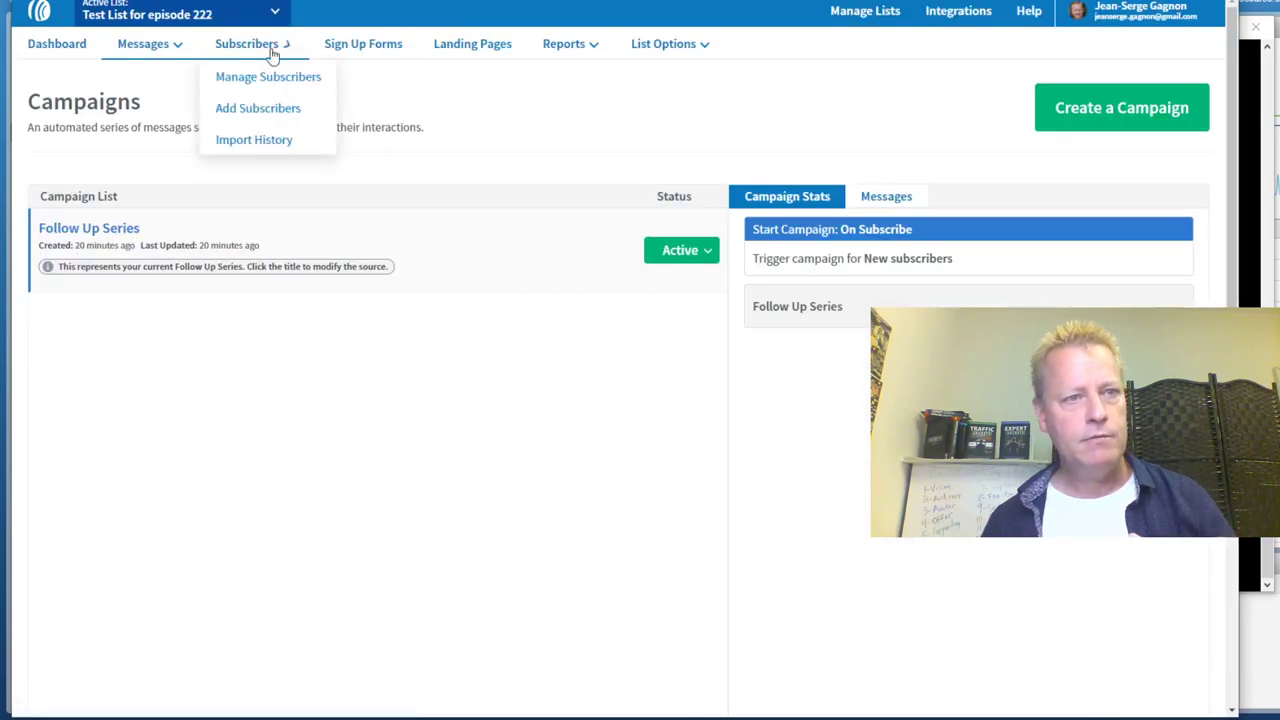
pyautogui.moveTo(160, 50)
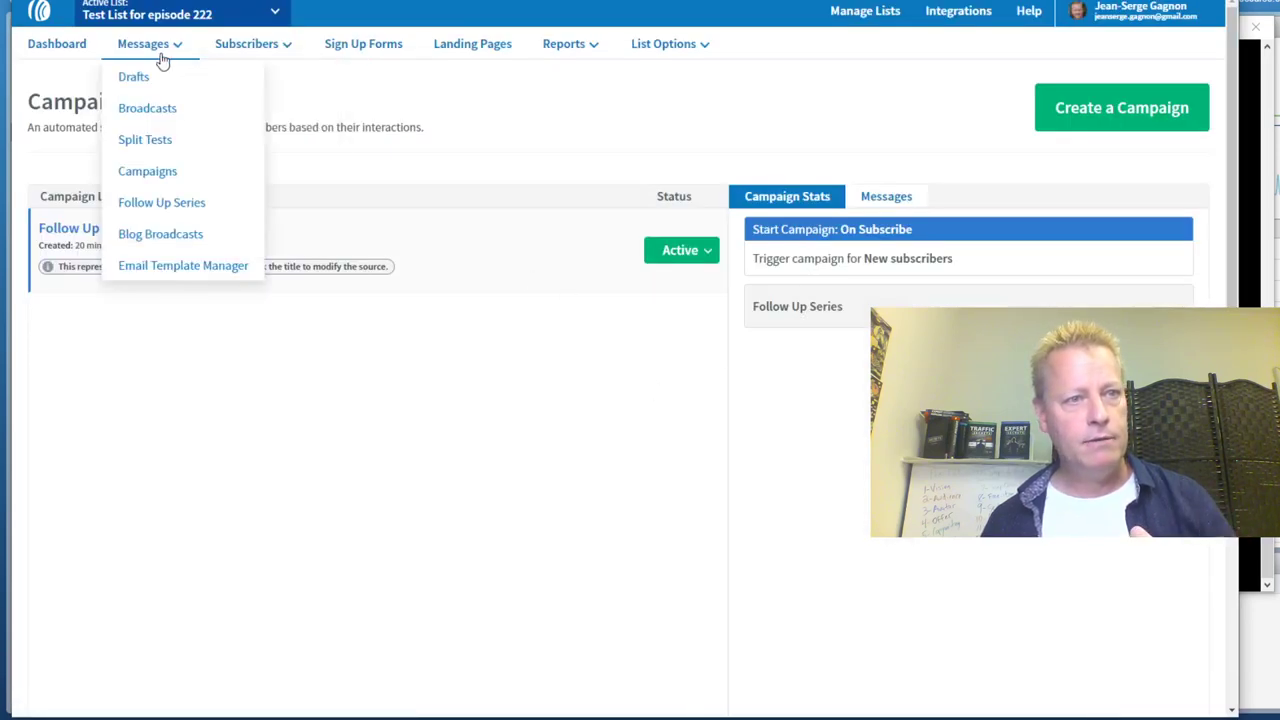
pyautogui.click(157, 206)
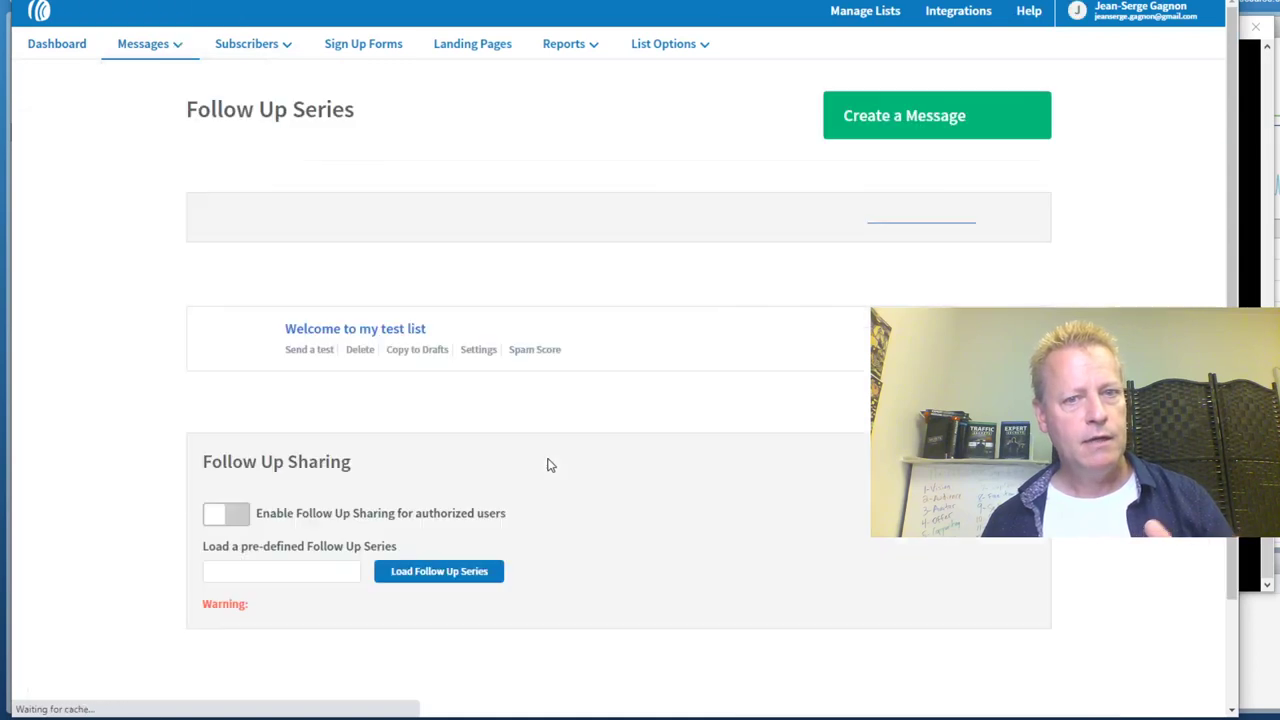
pyautogui.click(418, 358)
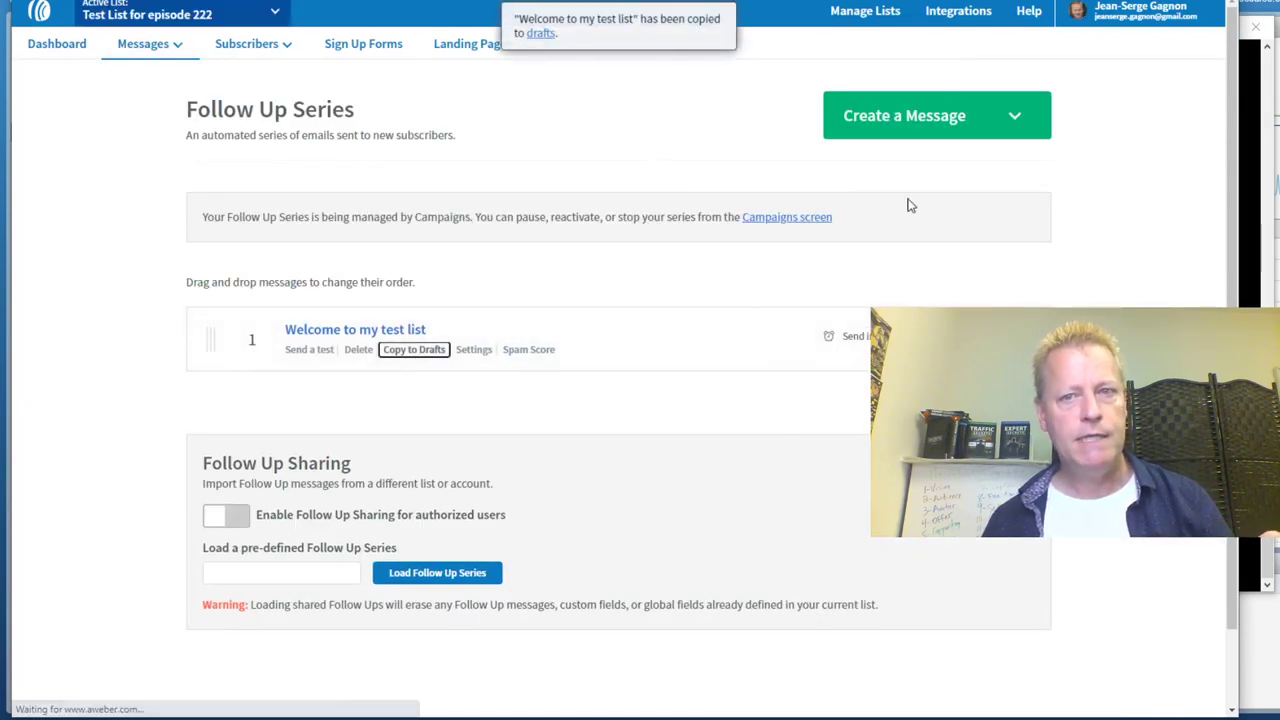
pyautogui.moveTo(145, 44)
pyautogui.click(150, 172)
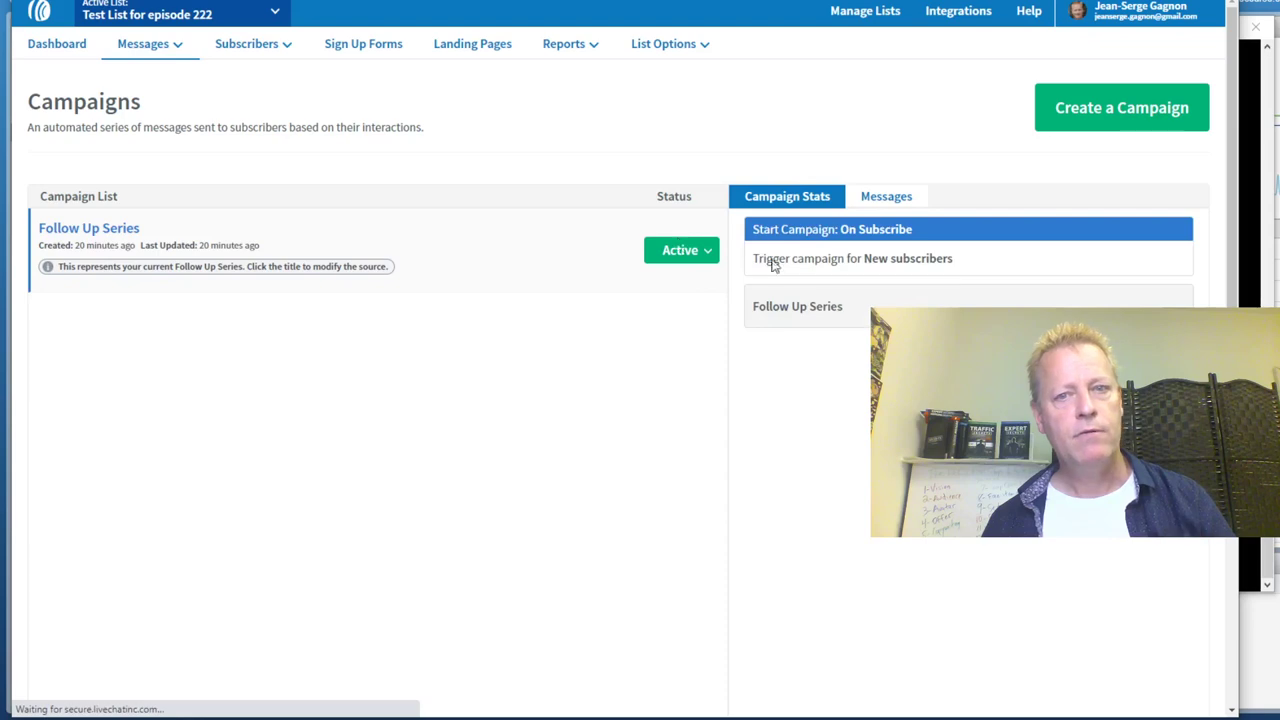
# Create a blank campaign named Welcome with the On Subscribe trigger
pyautogui.click(1133, 131)
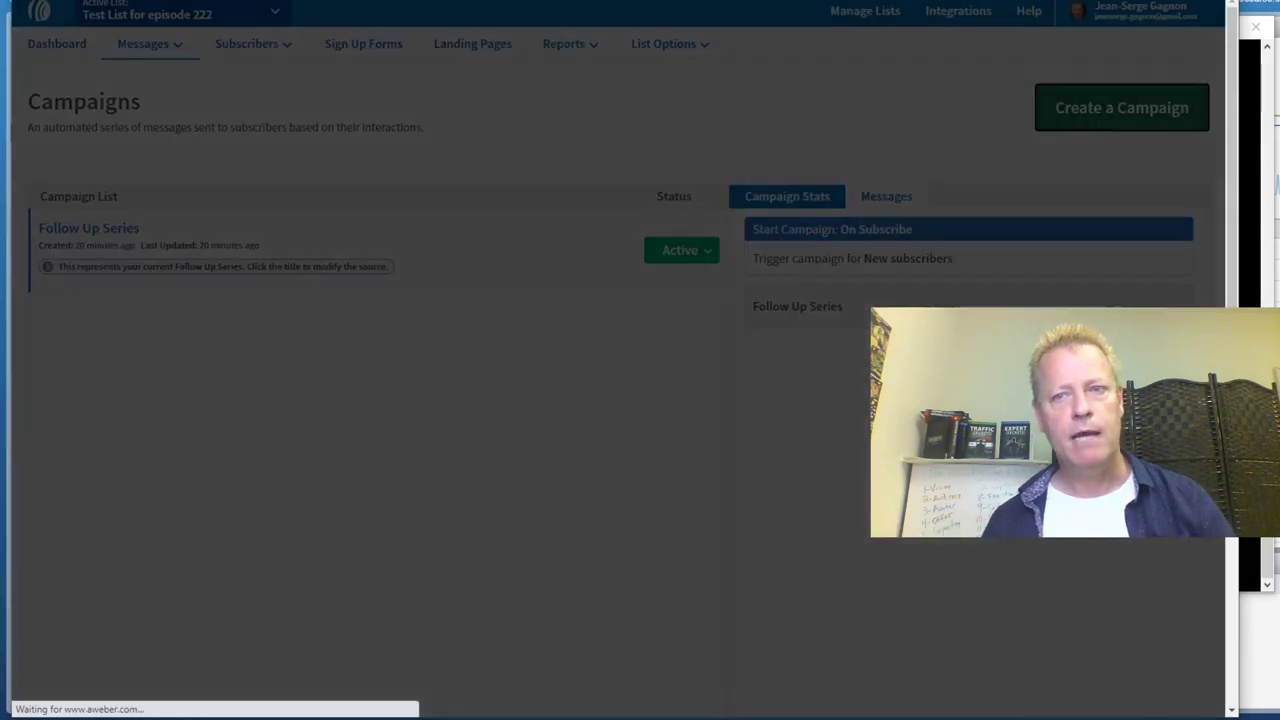
pyautogui.click(551, 215)
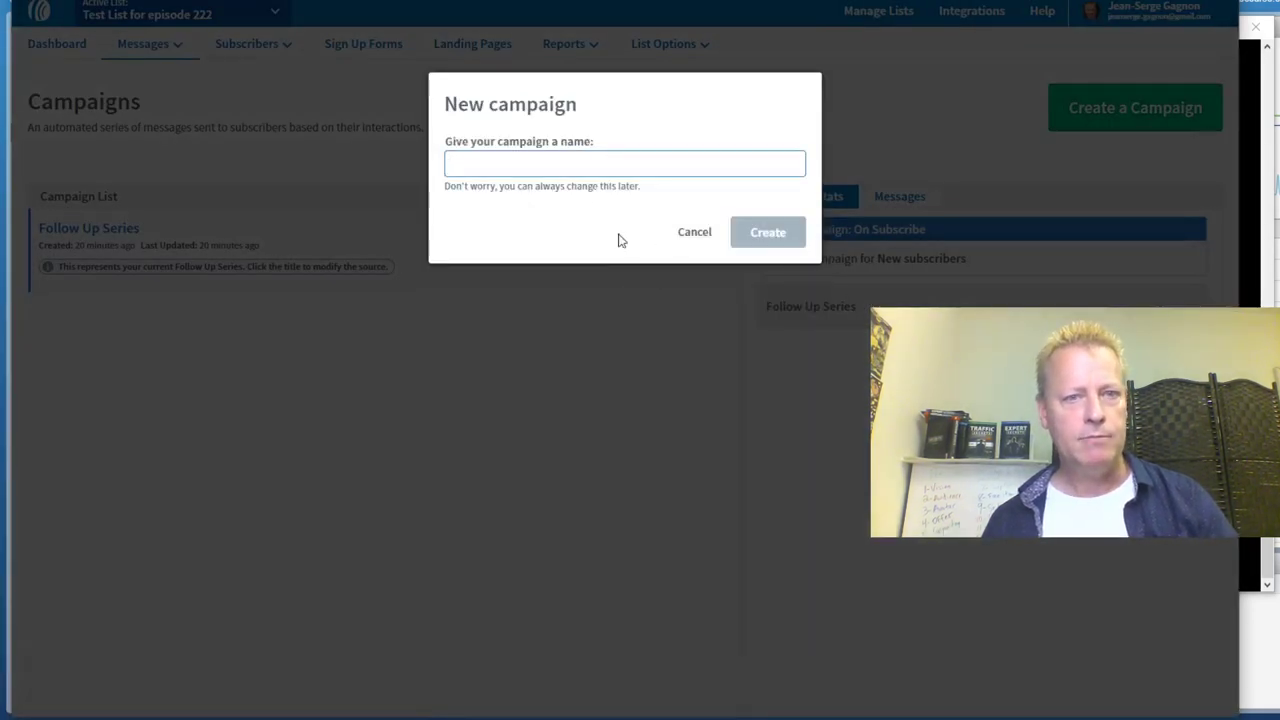
pyautogui.write('Welcome')
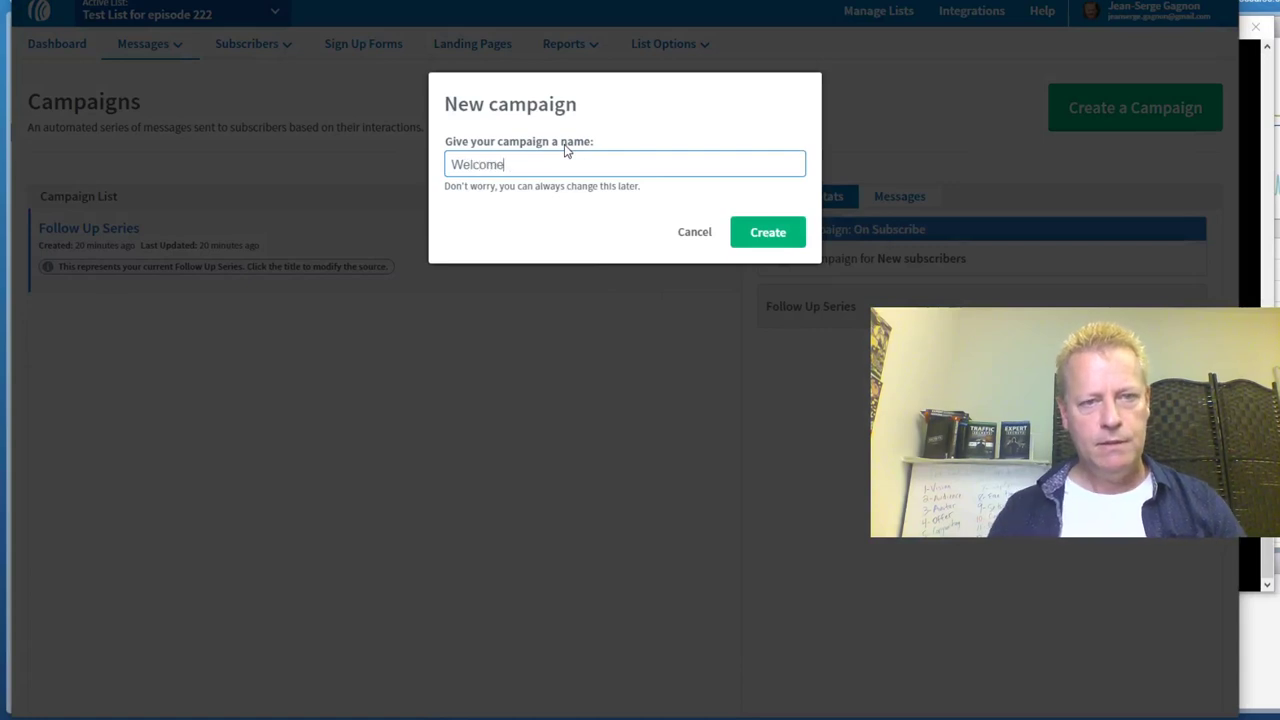
pyautogui.click(766, 233)
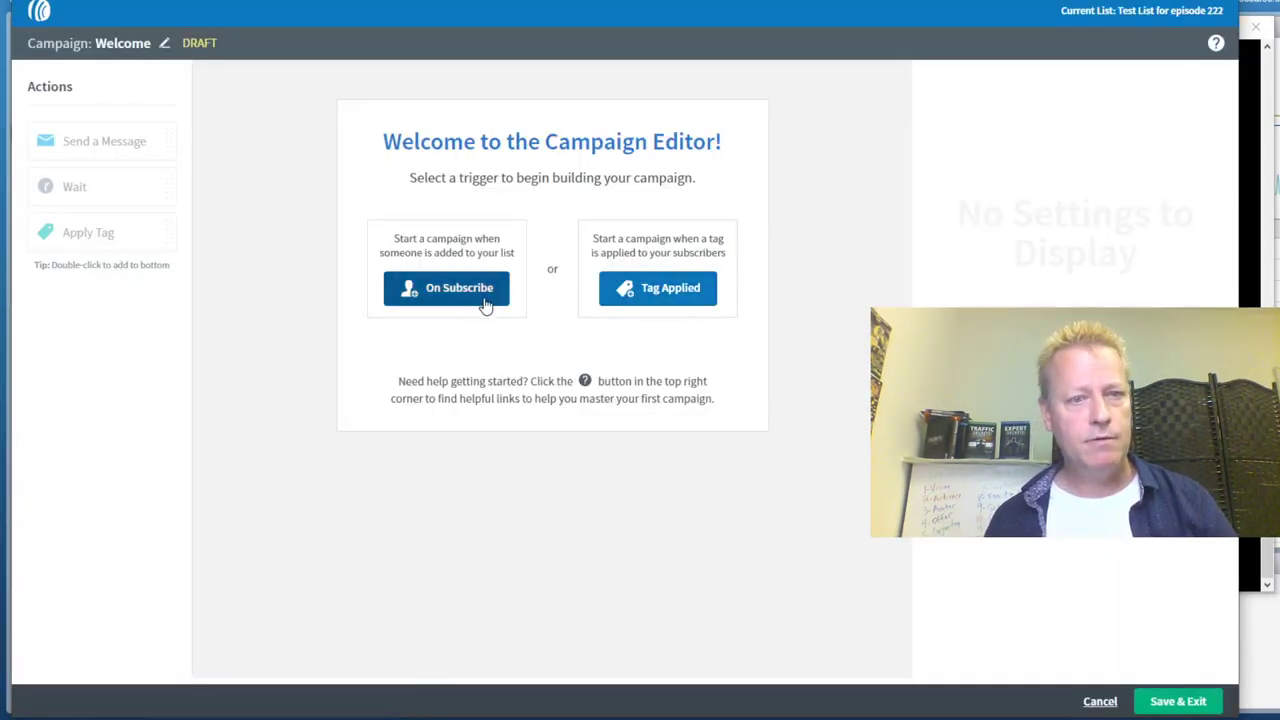
pyautogui.click(485, 305)
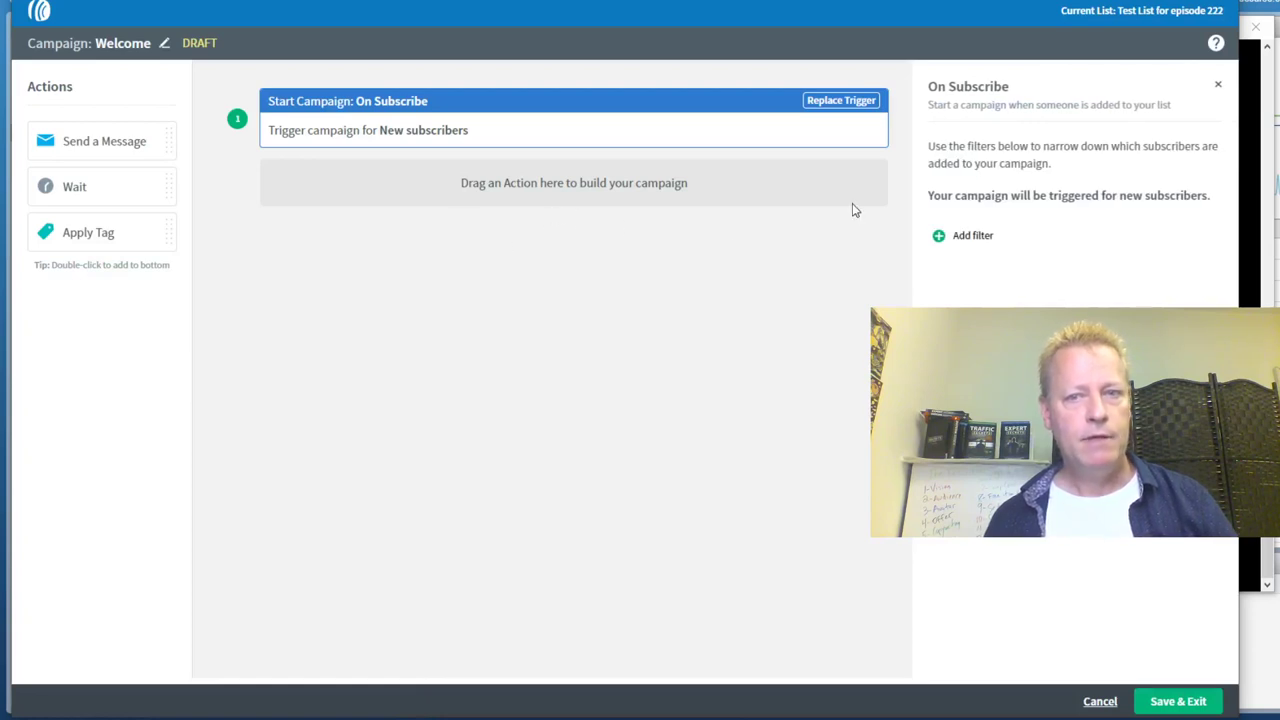
# Add a step sending 'Welcome to my test list' and an Apply Tag step with the seinfeld tag, then save
pyautogui.moveTo(86, 148); pyautogui.dragTo(443, 210)
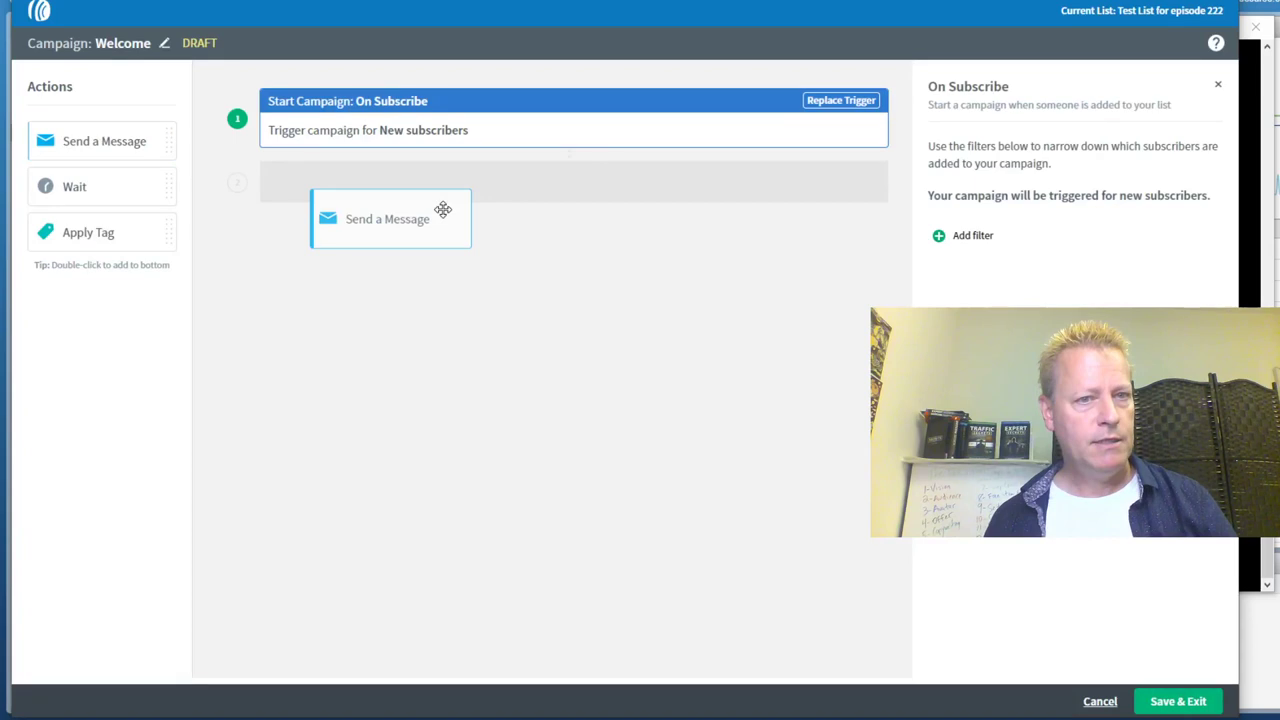
pyautogui.moveTo(443, 210); pyautogui.dragTo(445, 205)
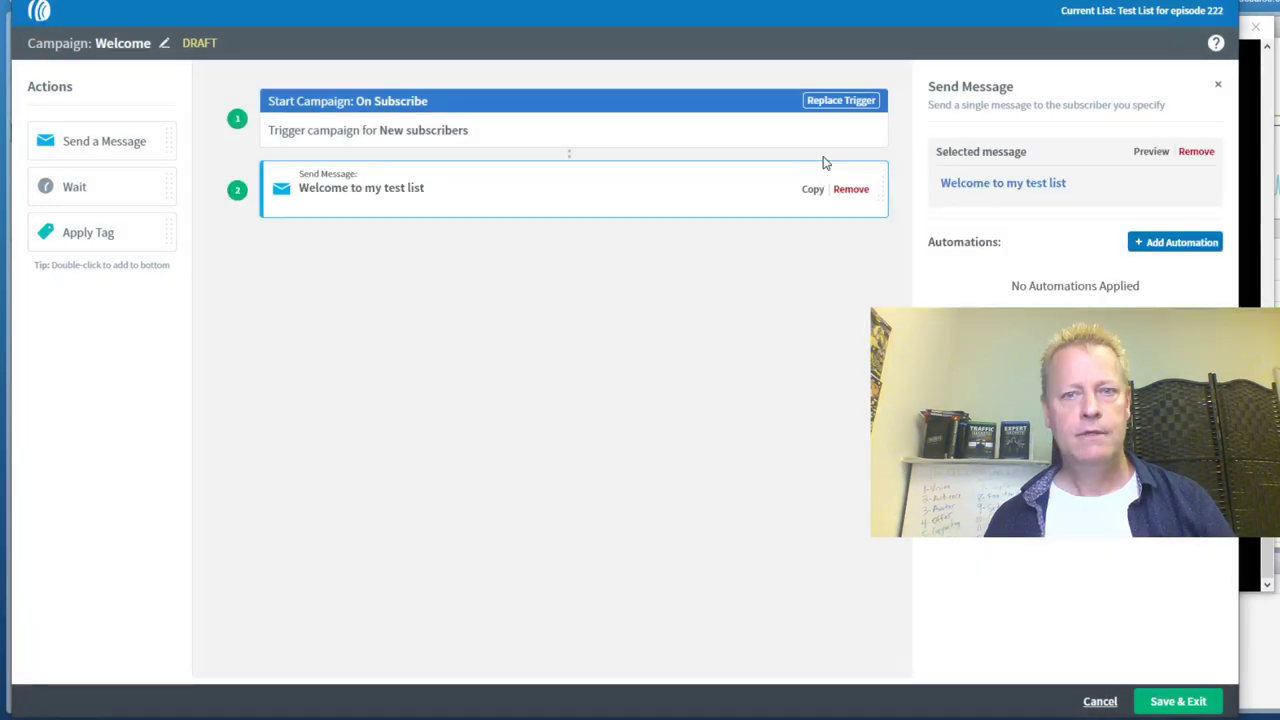
pyautogui.moveTo(106, 234); pyautogui.dragTo(488, 253)
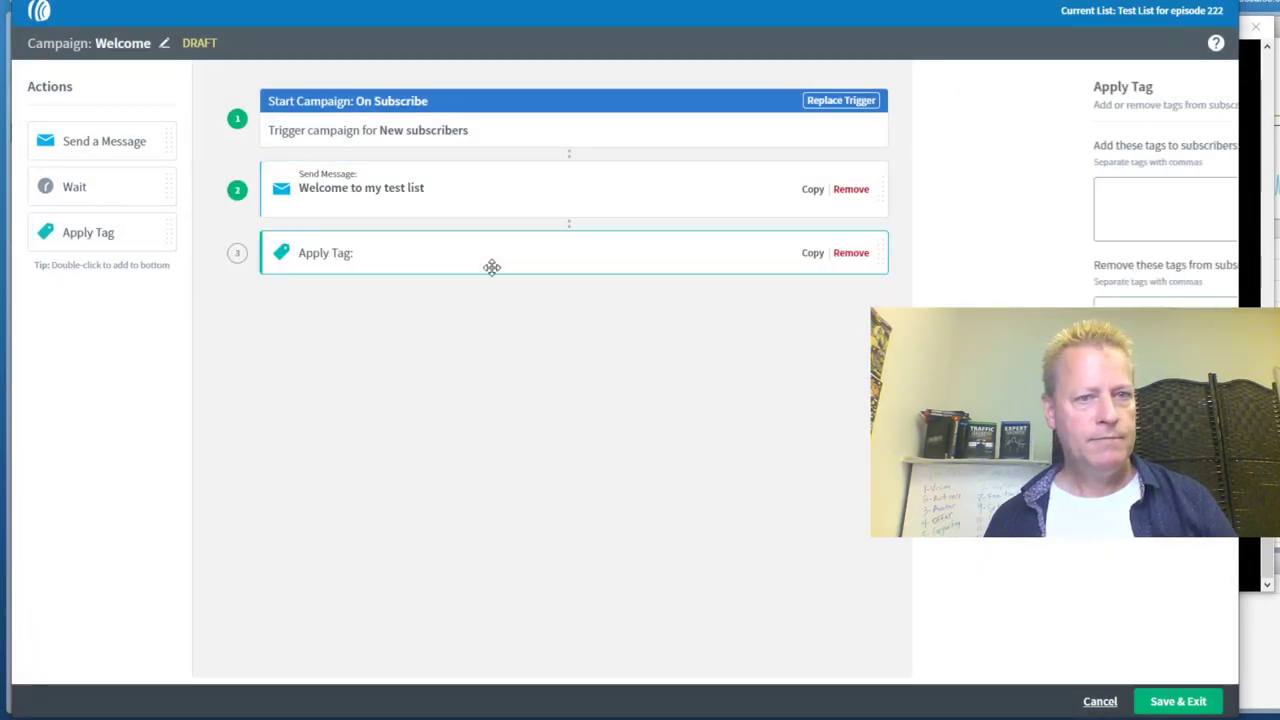
pyautogui.click(1007, 212)
pyautogui.write('sei')
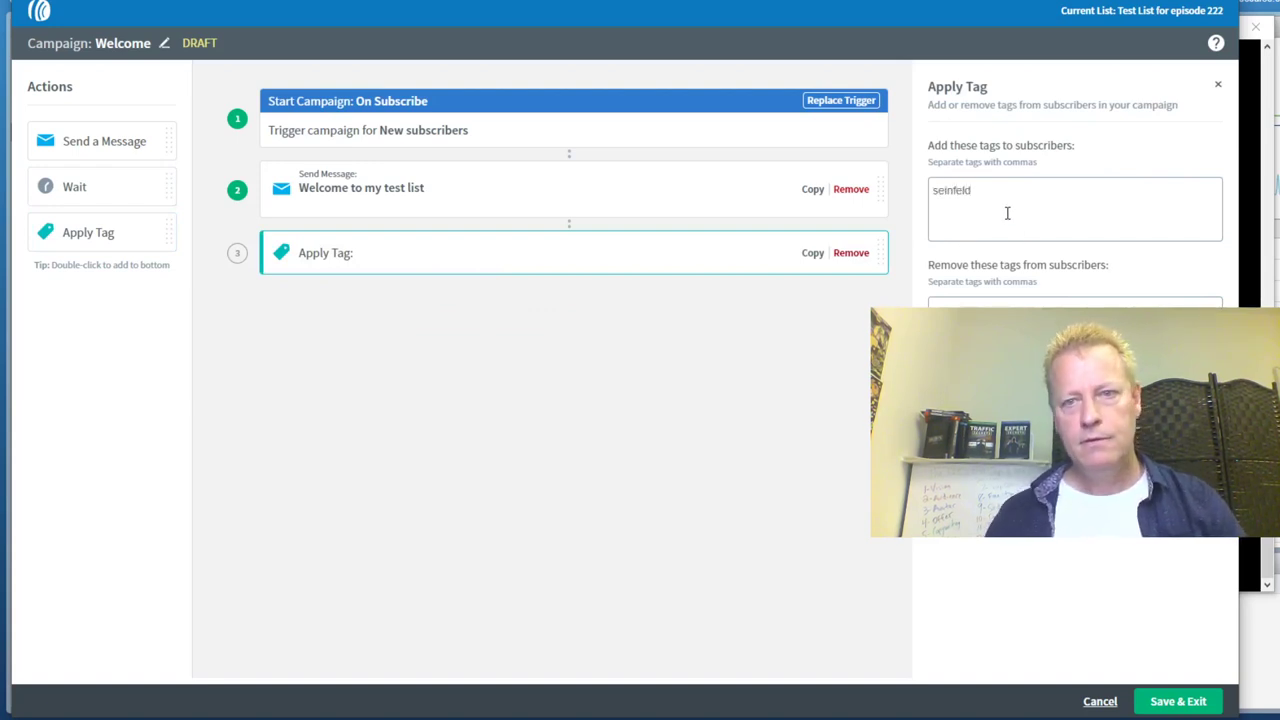
pyautogui.write('nfeld')
pyautogui.press('Return')
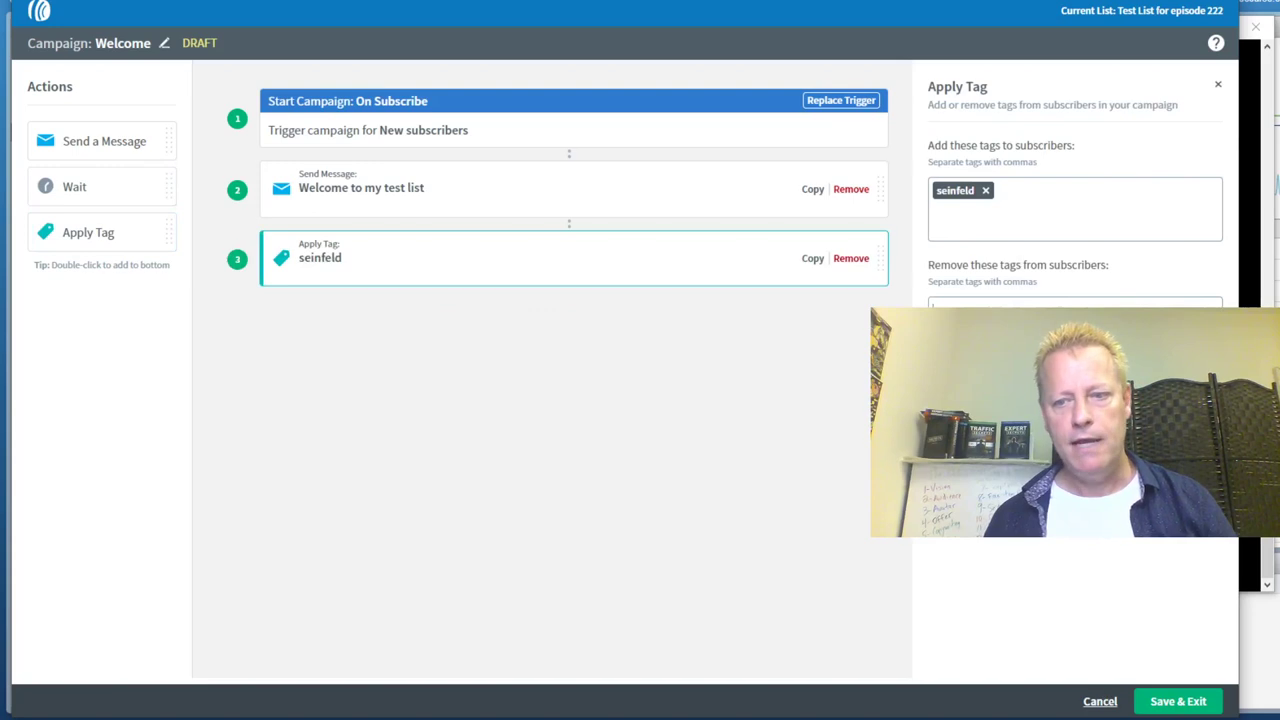
pyautogui.click(1178, 701)
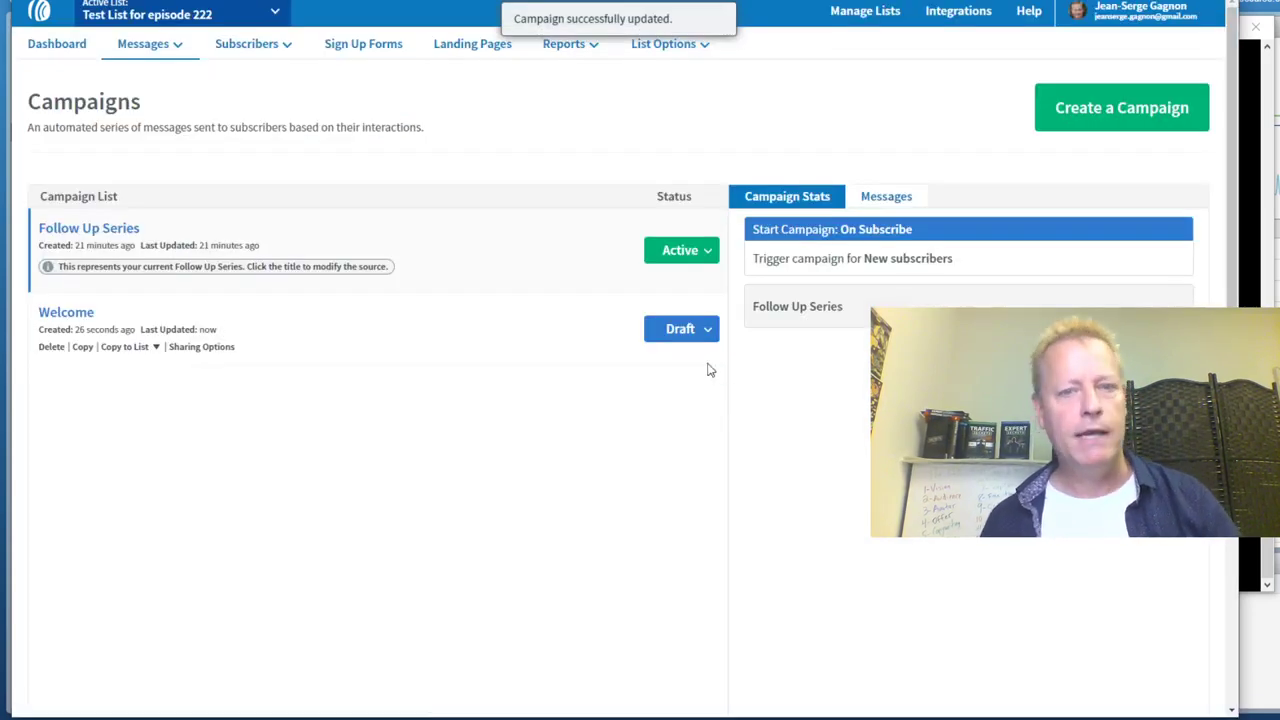
# Set Welcome to Active and Follow Up Series to Paused, then view Welcome's steps
pyautogui.click(706, 328)
pyautogui.click(666, 362)
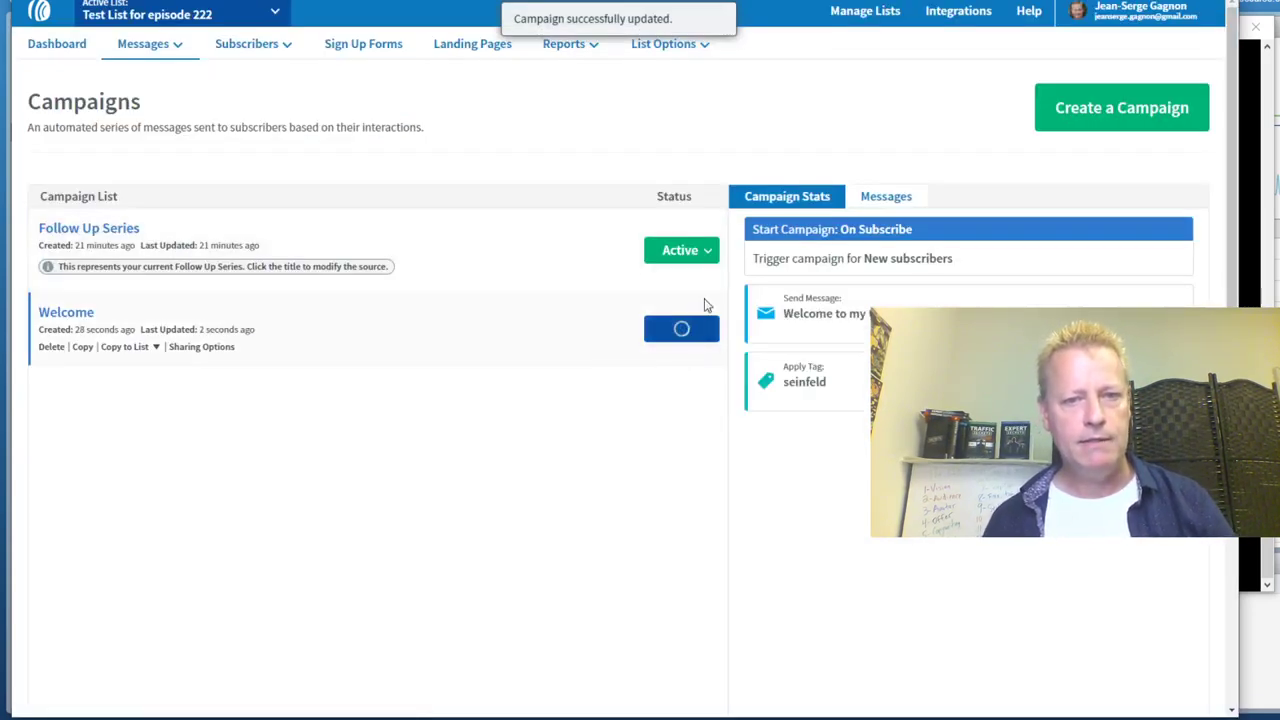
pyautogui.click(706, 250)
pyautogui.click(655, 283)
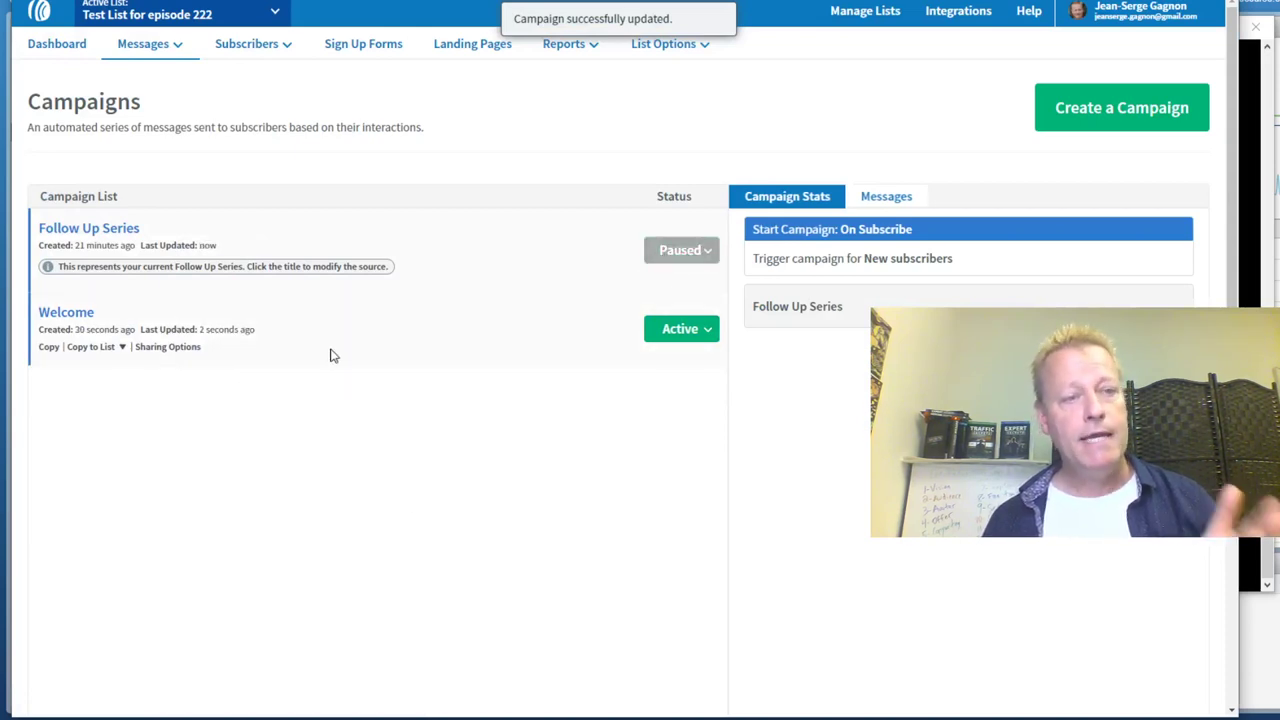
pyautogui.click(469, 343)
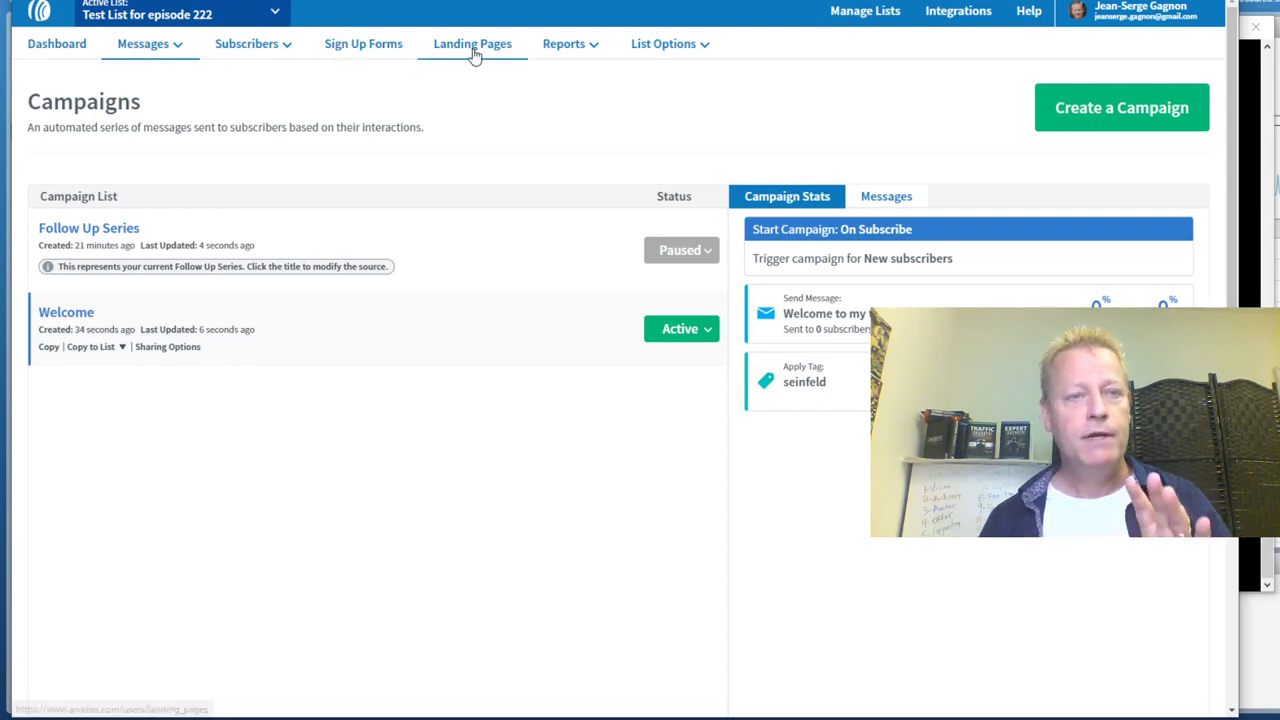
# Start a new landing page and browse the Choose a Template gallery, including the Link List template
pyautogui.click(474, 52)
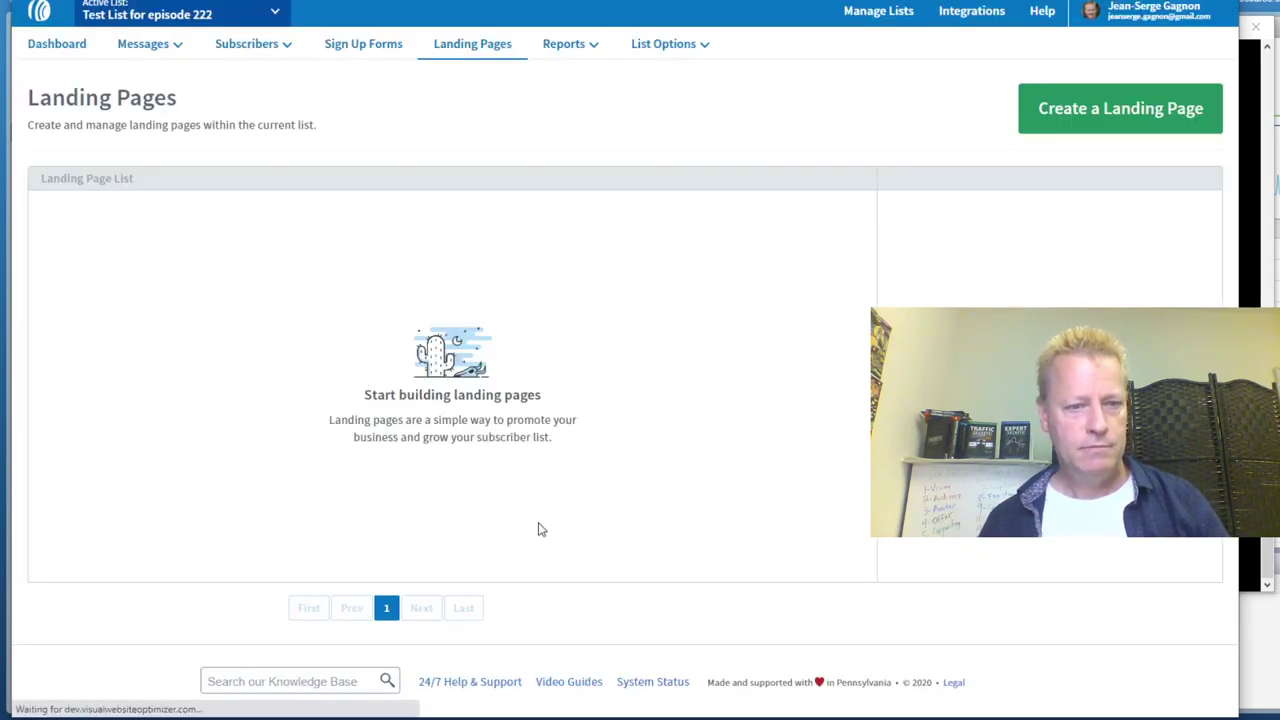
pyautogui.click(1115, 109)
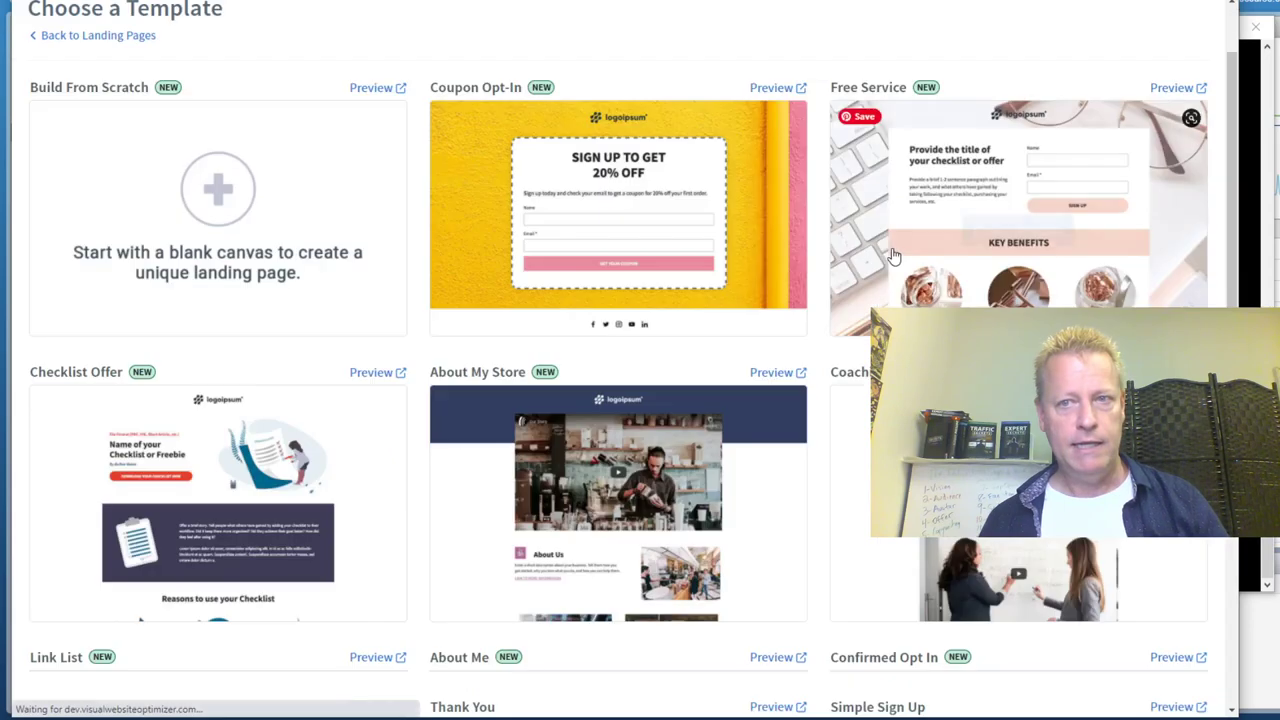
pyautogui.scroll(-3, 805, 490)
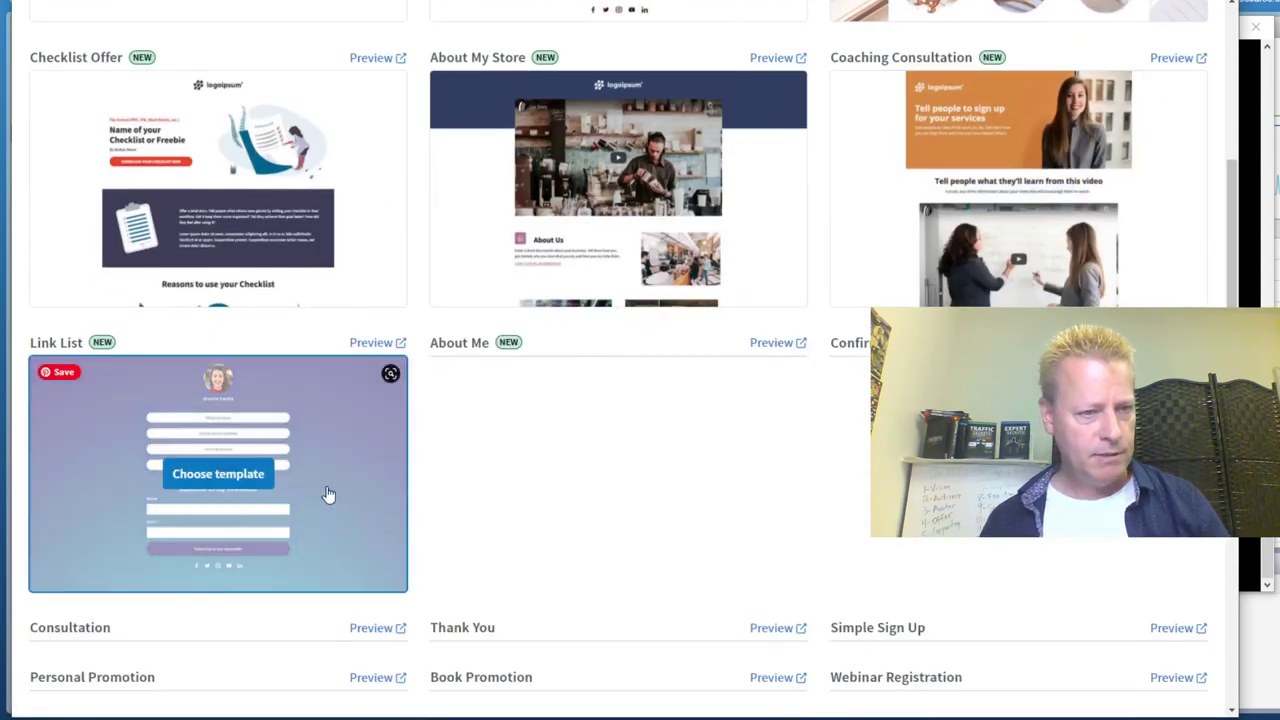
pyautogui.click(244, 475)
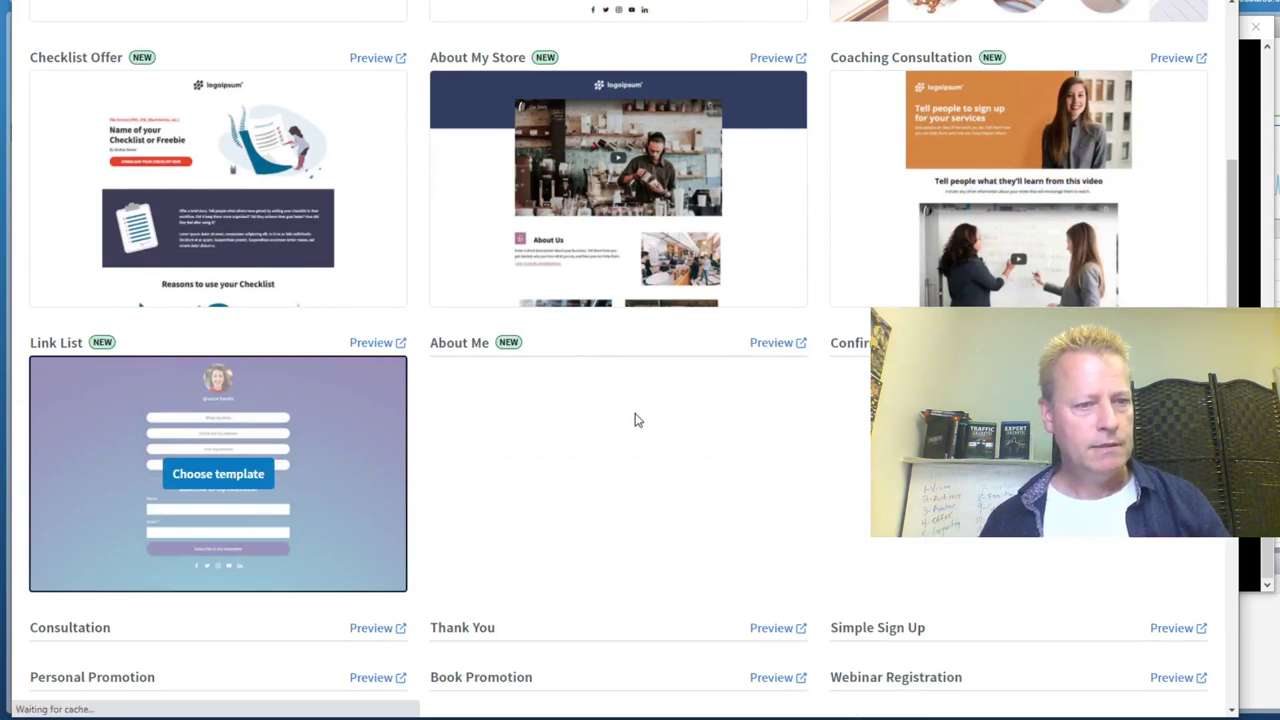
pyautogui.scroll(-4, 634, 420)
pyautogui.click(634, 420)
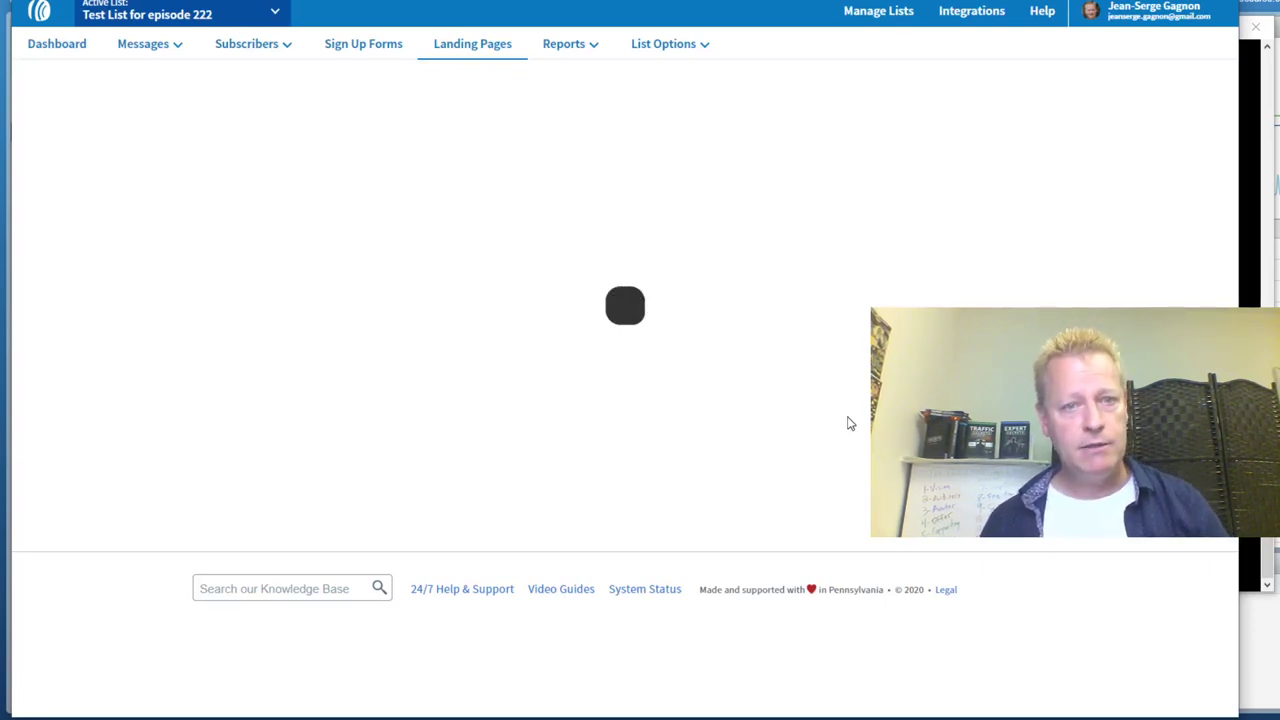
pyautogui.click(377, 44)
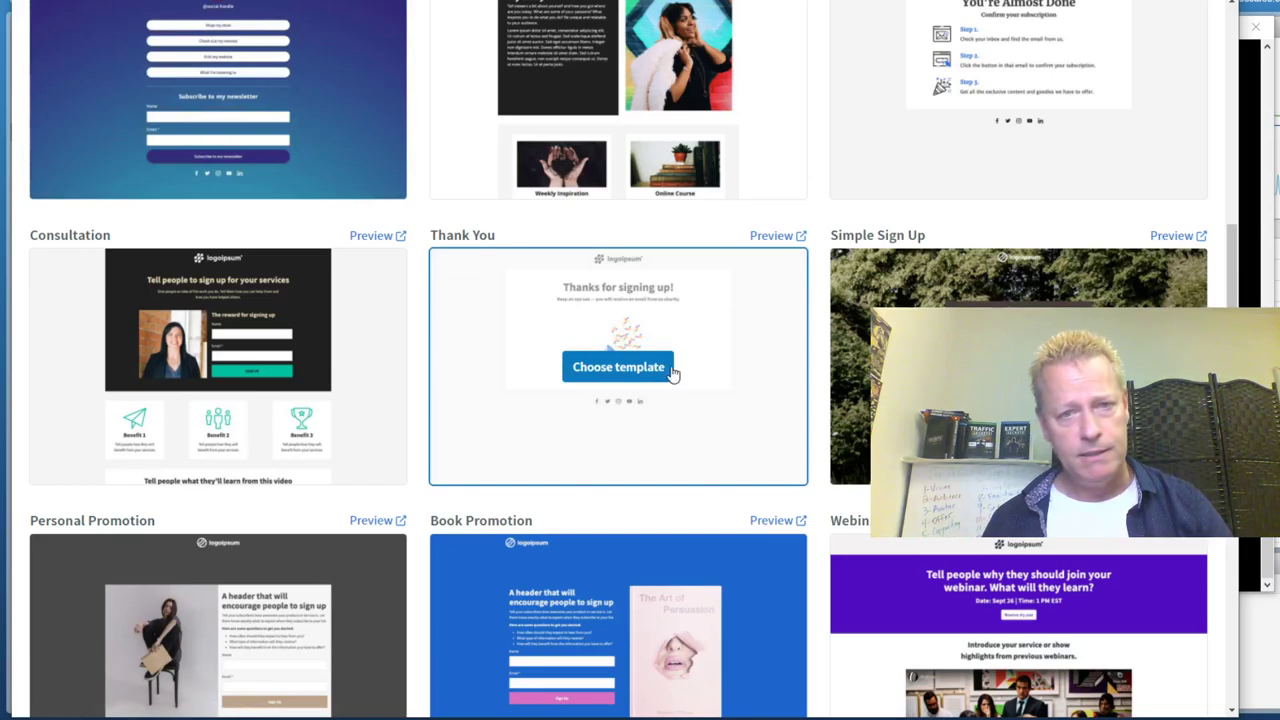
pyautogui.scroll(-4, 830, 440)
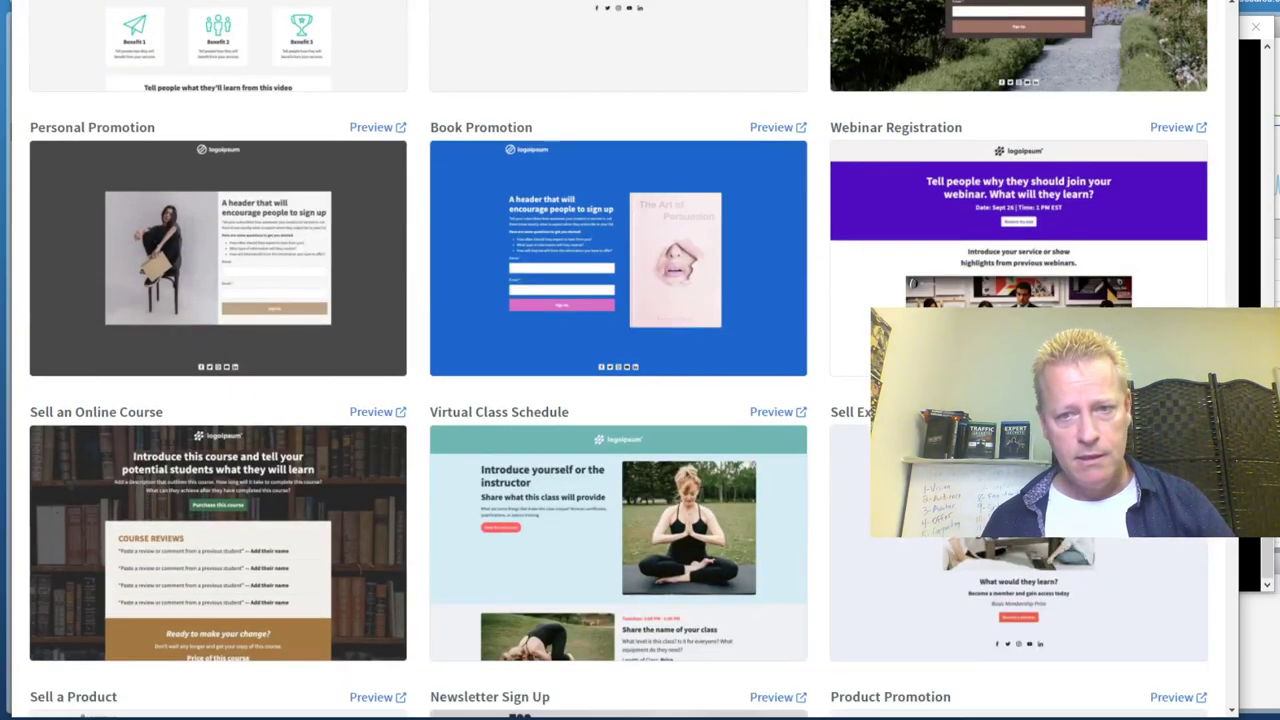
pyautogui.scroll(-6, 700, 420)
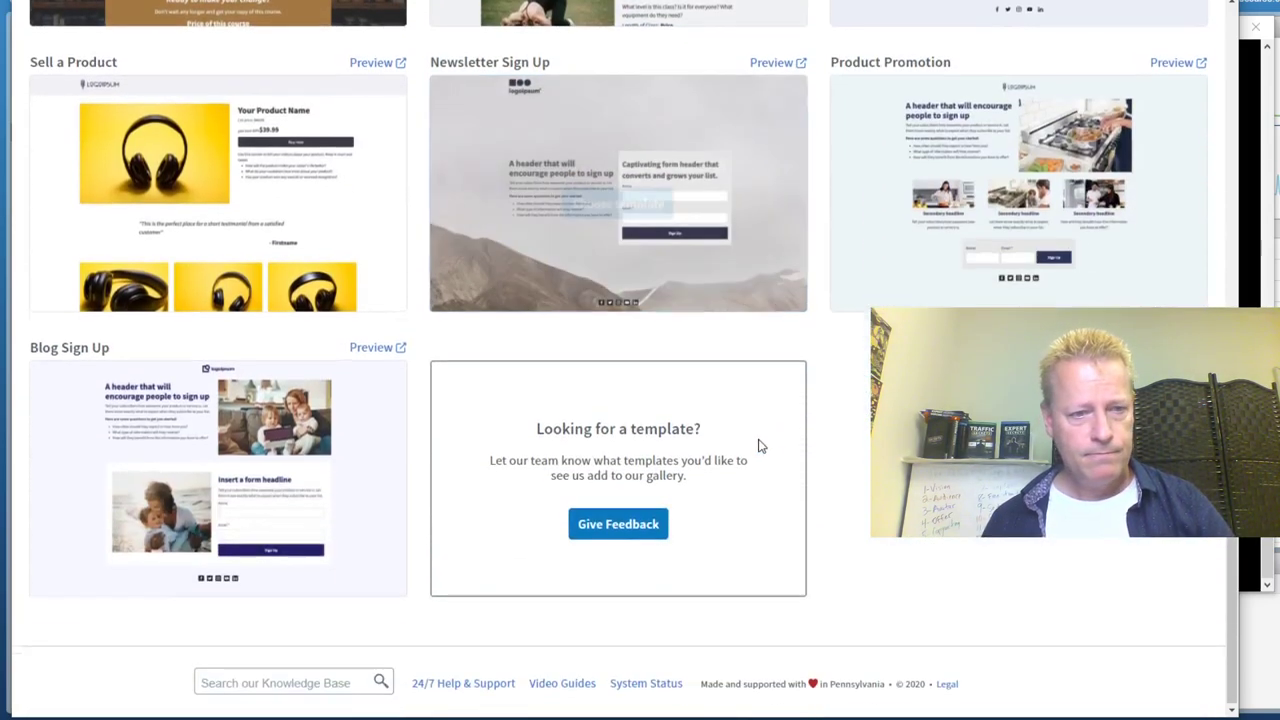
pyautogui.scroll(12, 758, 442)
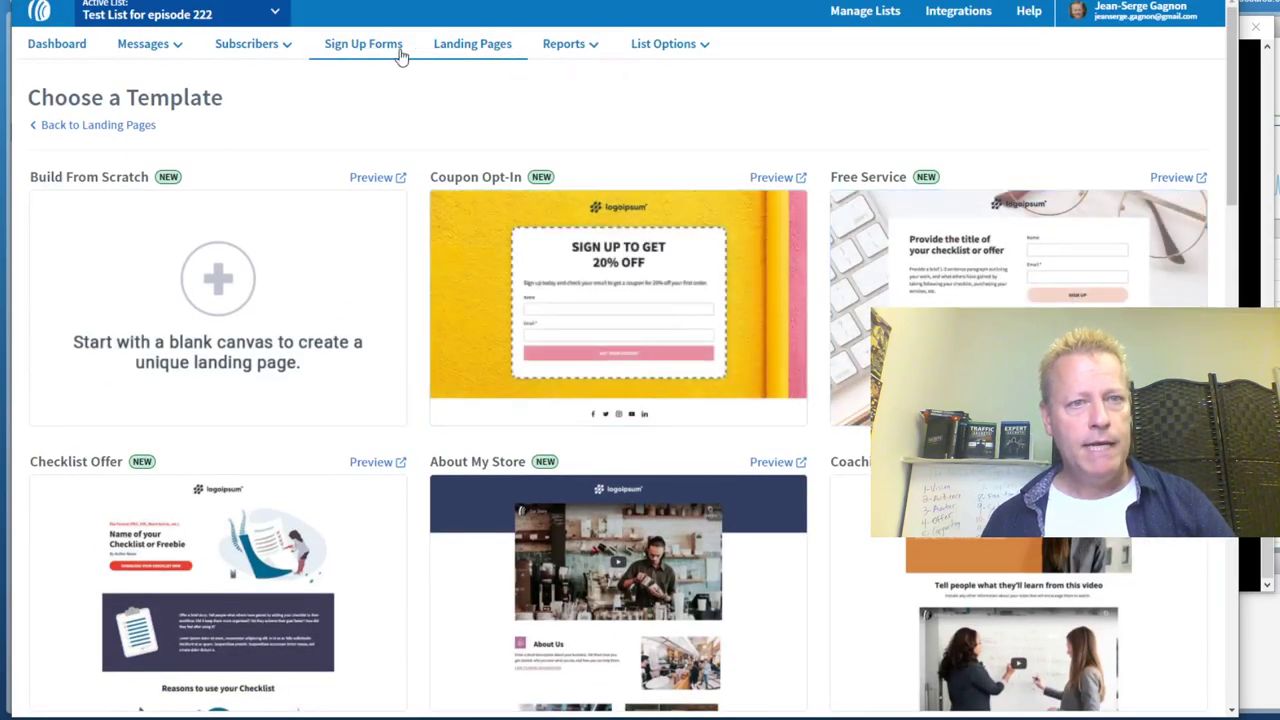
# Start a new sign-up form and preview the Bright template
pyautogui.click(390, 50)
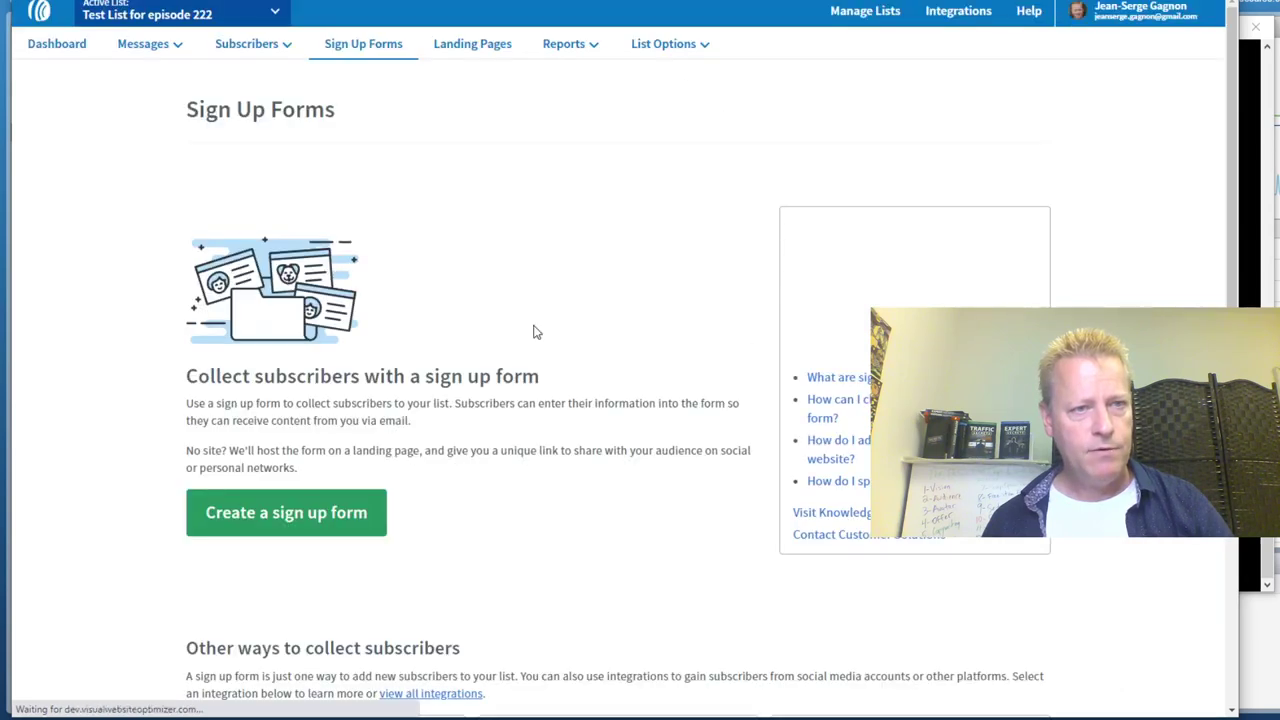
pyautogui.click(286, 512)
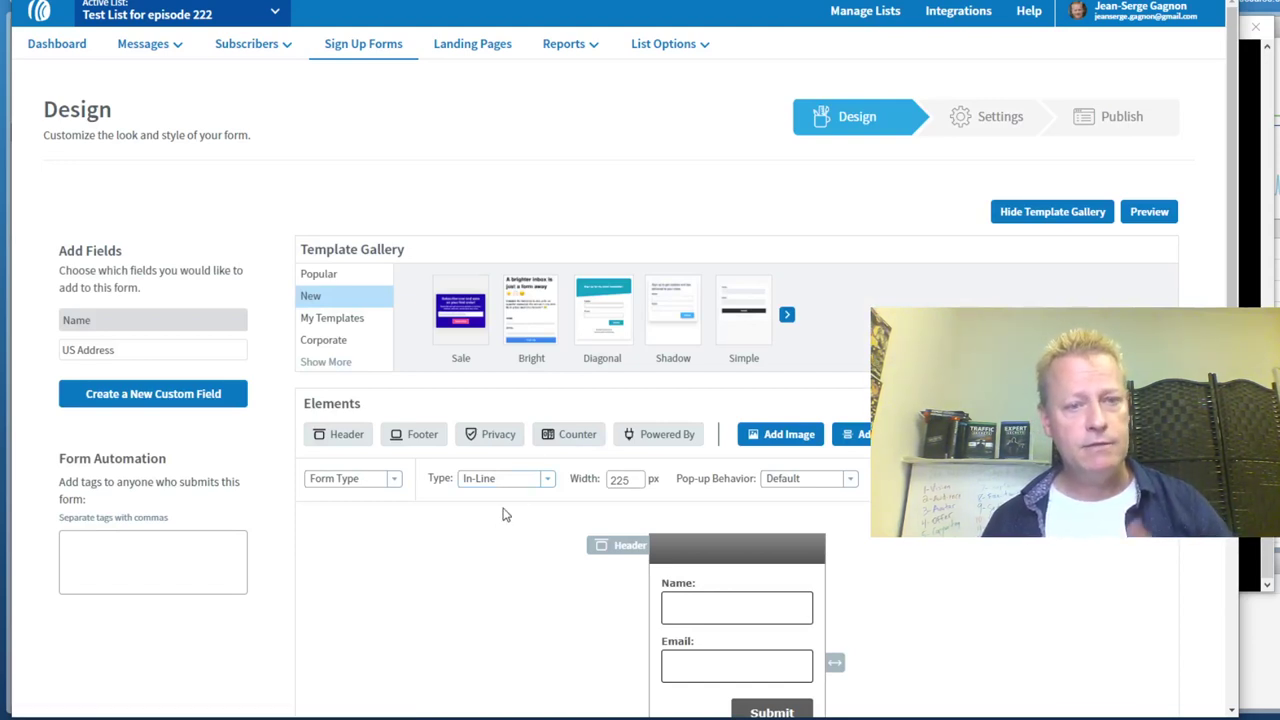
pyautogui.click(543, 332)
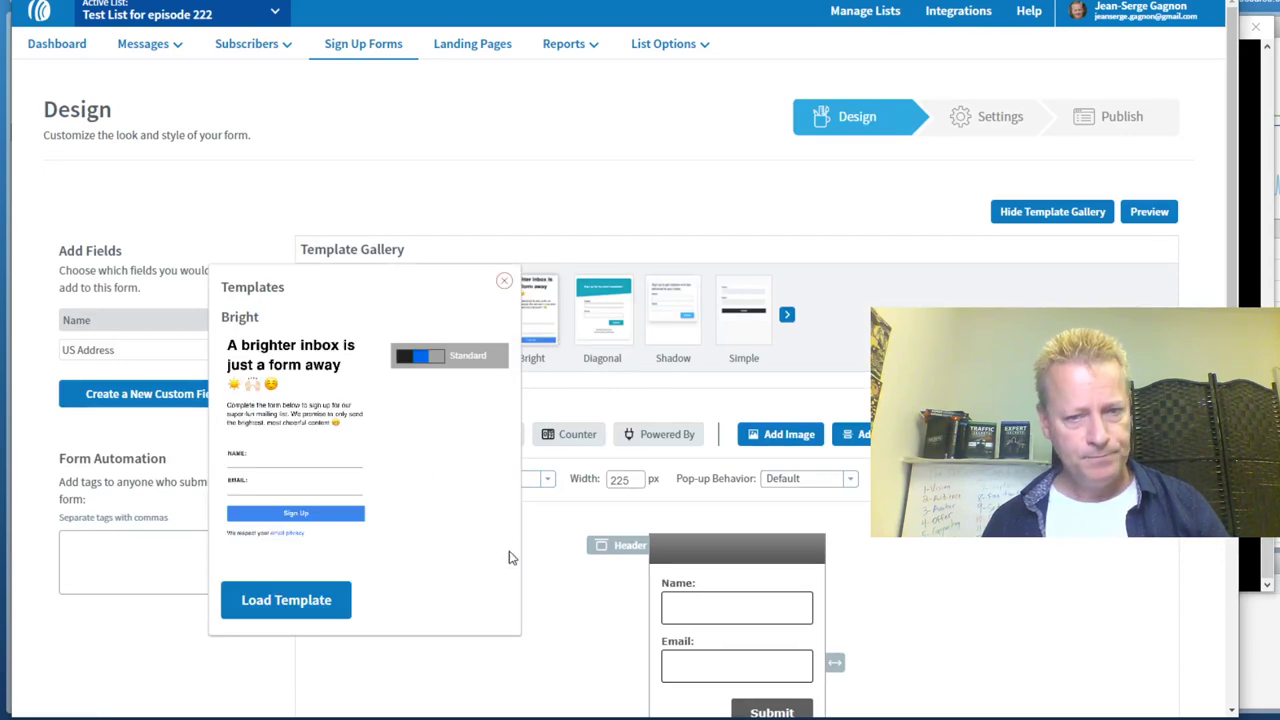
# Change the form header to 'Join my TEST list from Episode 222' and preview the purple Sale template
pyautogui.click(714, 608)
pyautogui.scroll(-3, 950, 585)
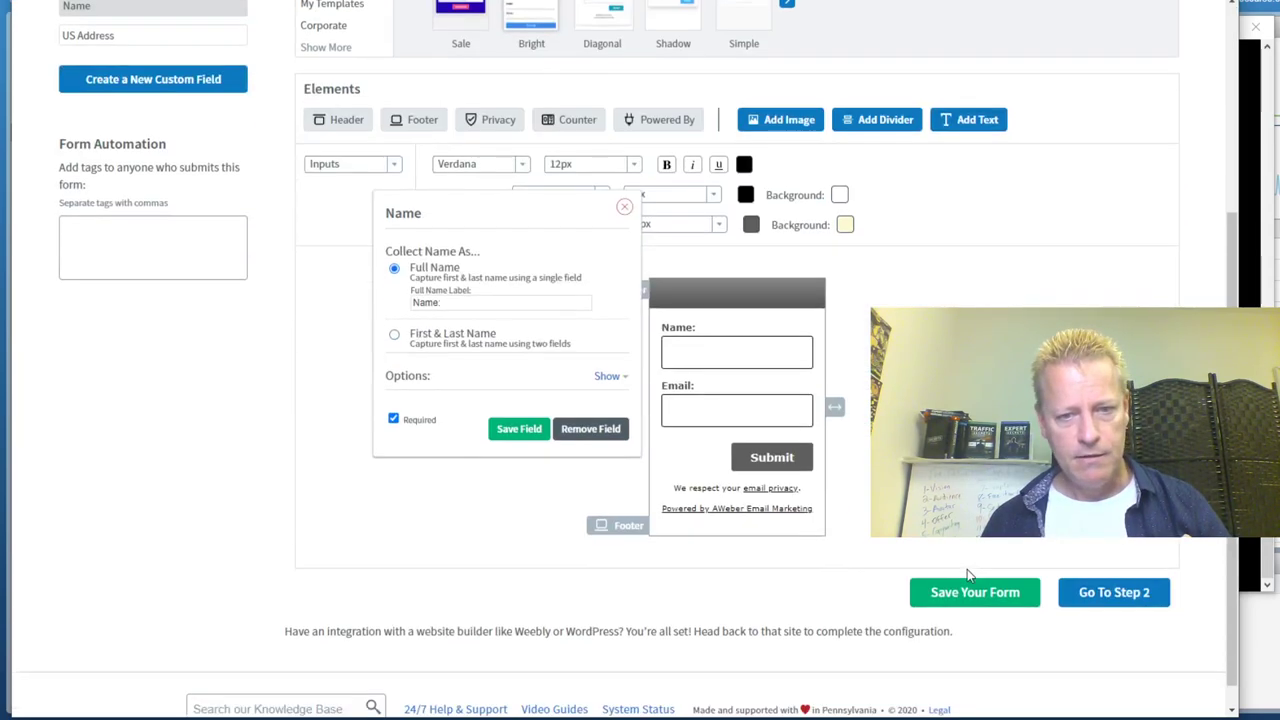
pyautogui.click(703, 296)
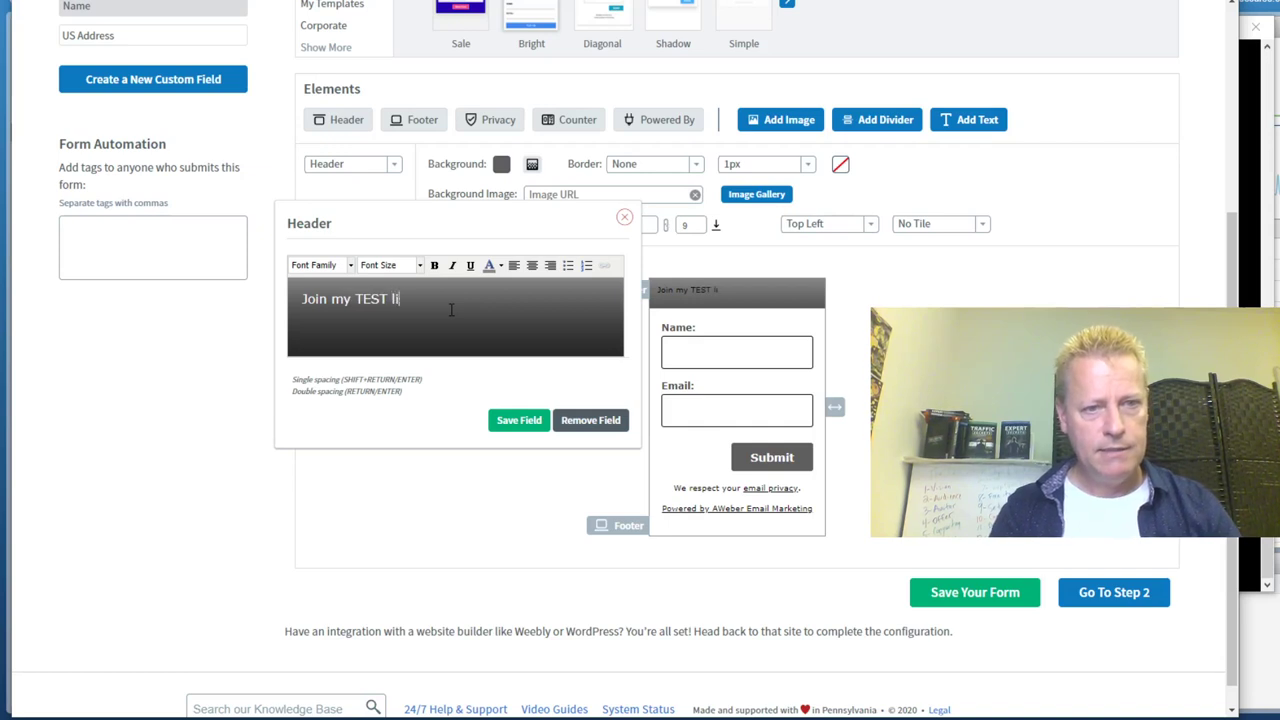
pyautogui.write('TEST list from Episode 222')
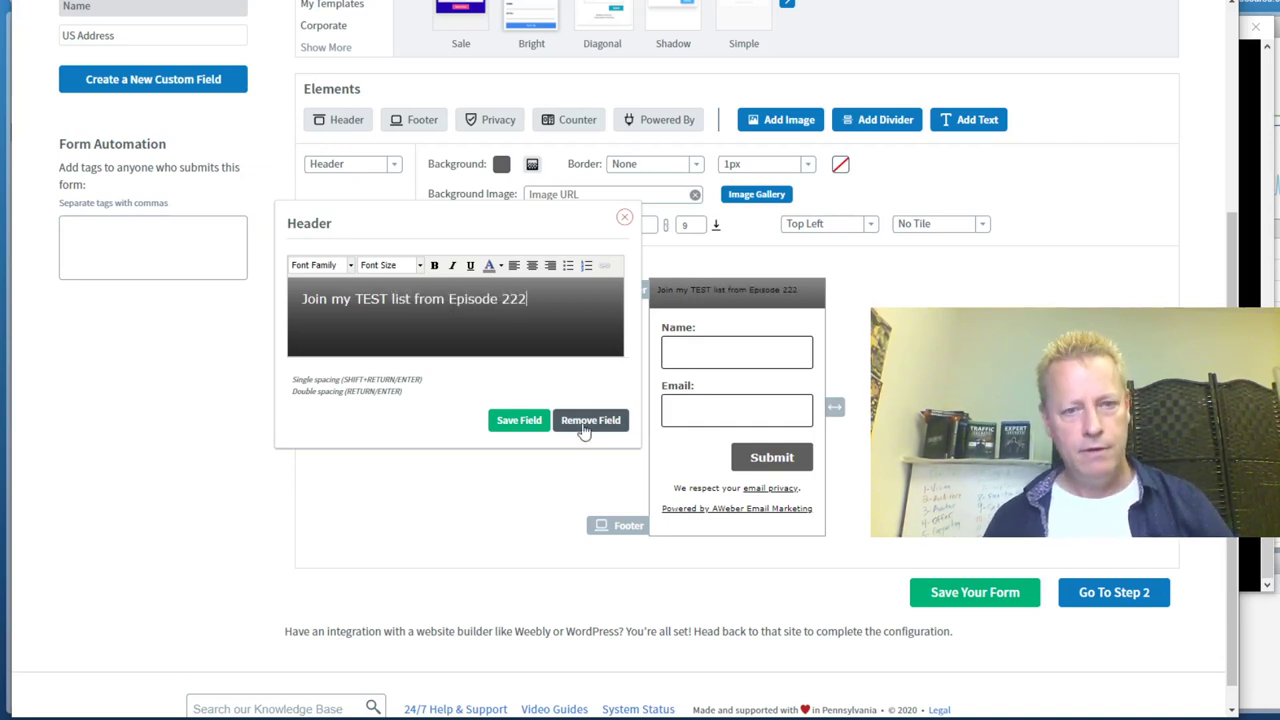
pyautogui.click(522, 423)
pyautogui.moveTo(763, 284)
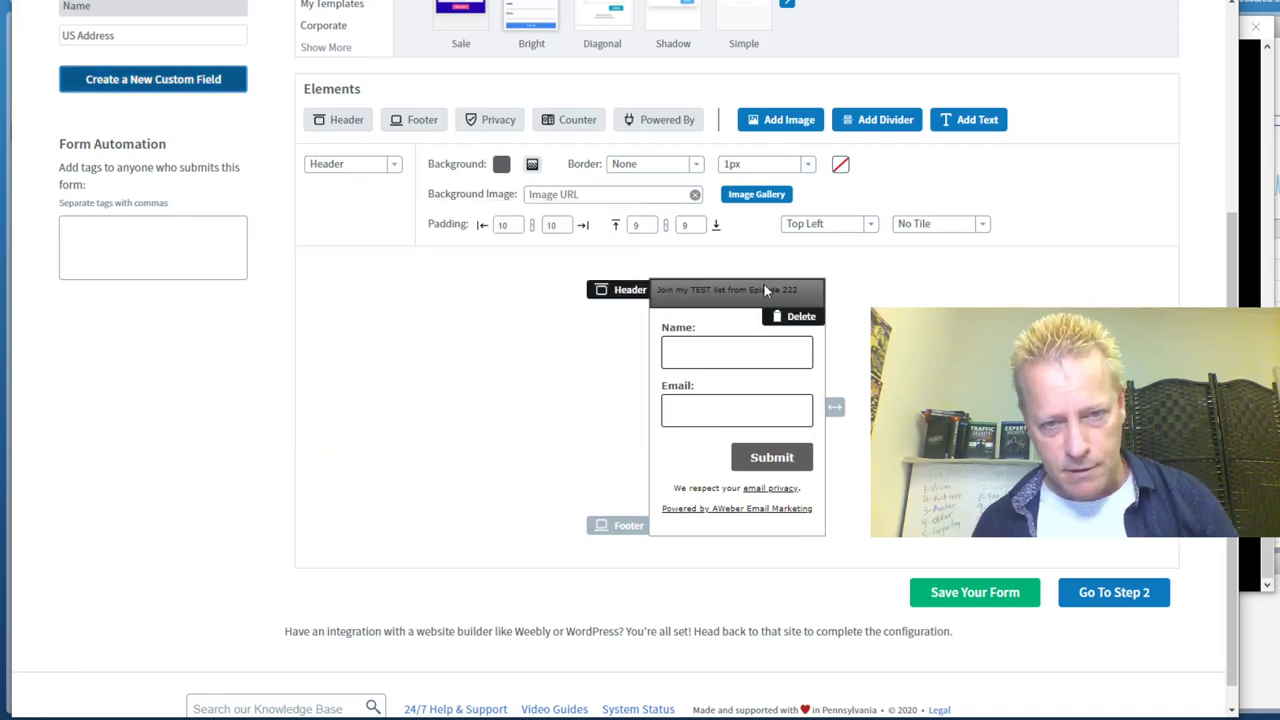
pyautogui.click(704, 290)
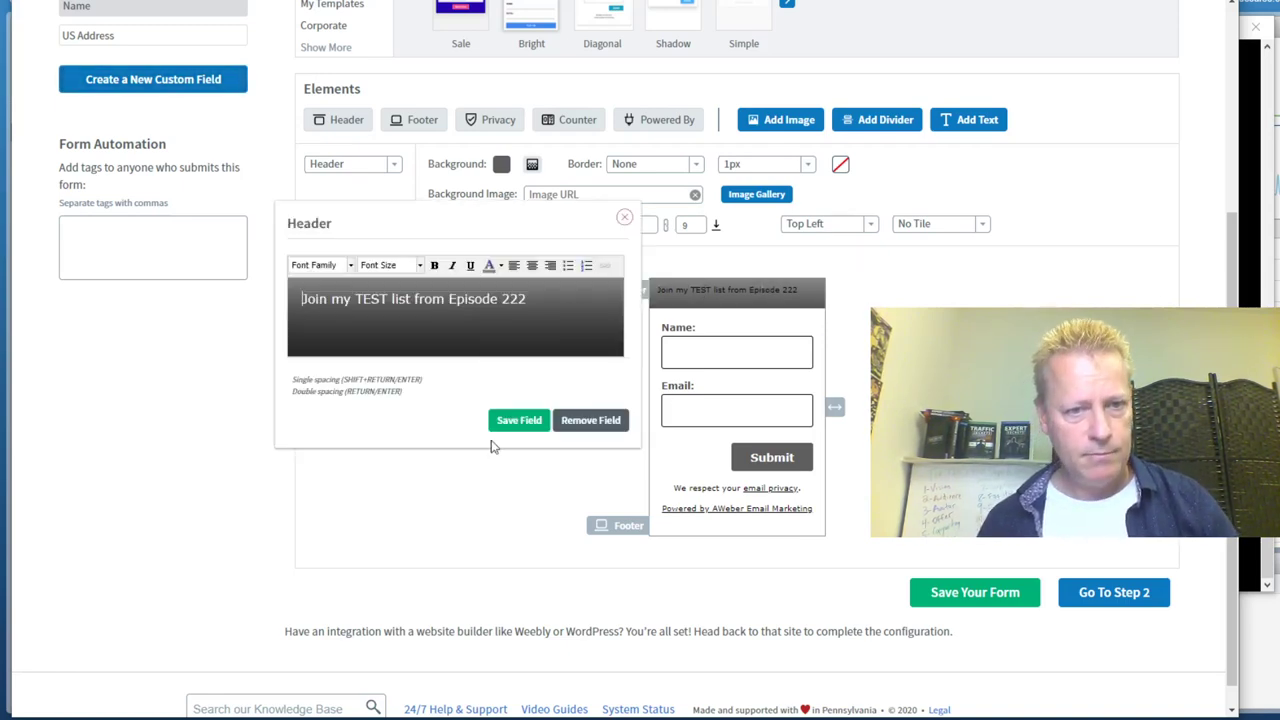
pyautogui.click(522, 423)
pyautogui.scroll(3, 545, 258)
pyautogui.click(474, 238)
# Apply the Sale, then Diagonal templates, turning the header off and a reader counter on
pyautogui.click(215, 522)
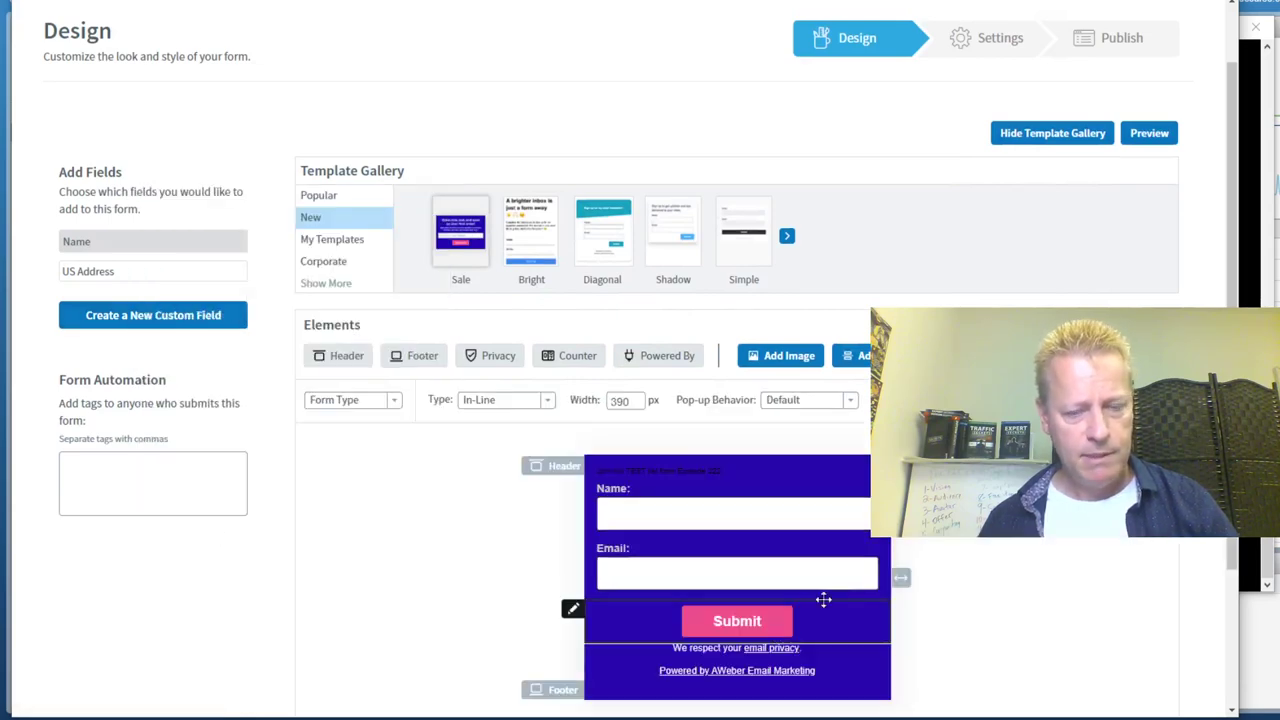
pyautogui.scroll(-3, 858, 590)
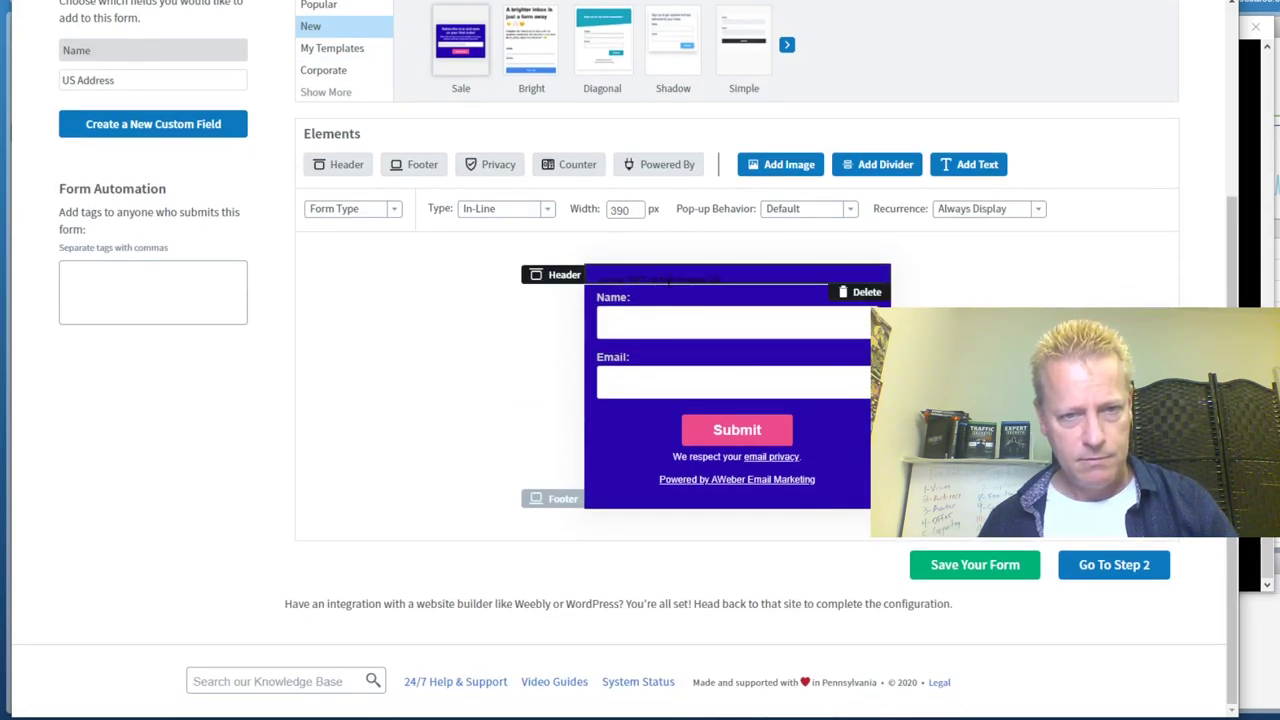
pyautogui.click(603, 72)
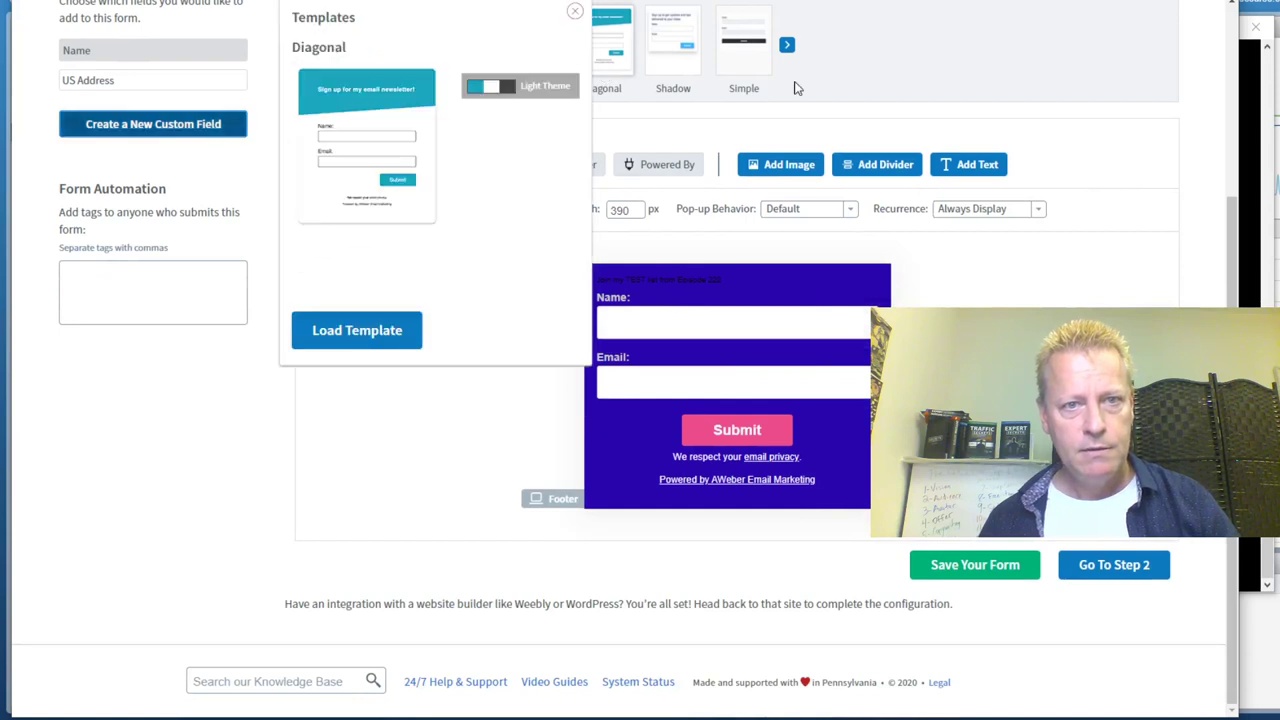
pyautogui.click(357, 330)
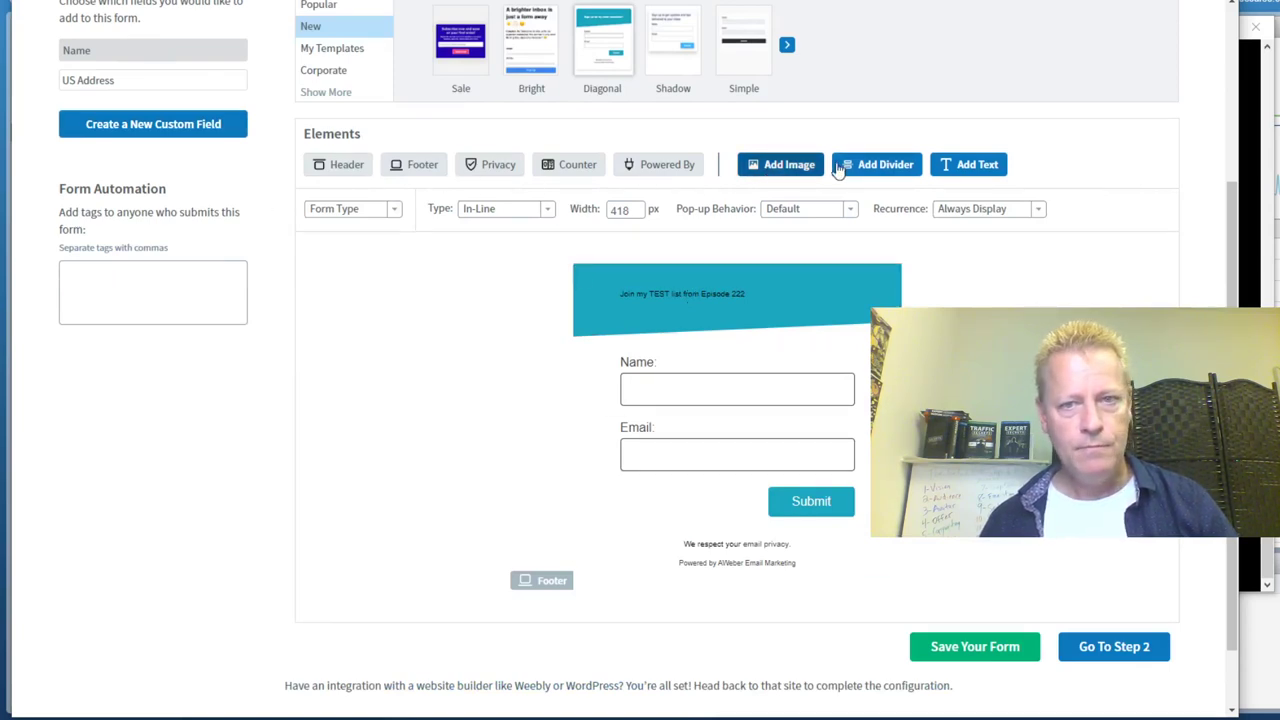
pyautogui.click(345, 165)
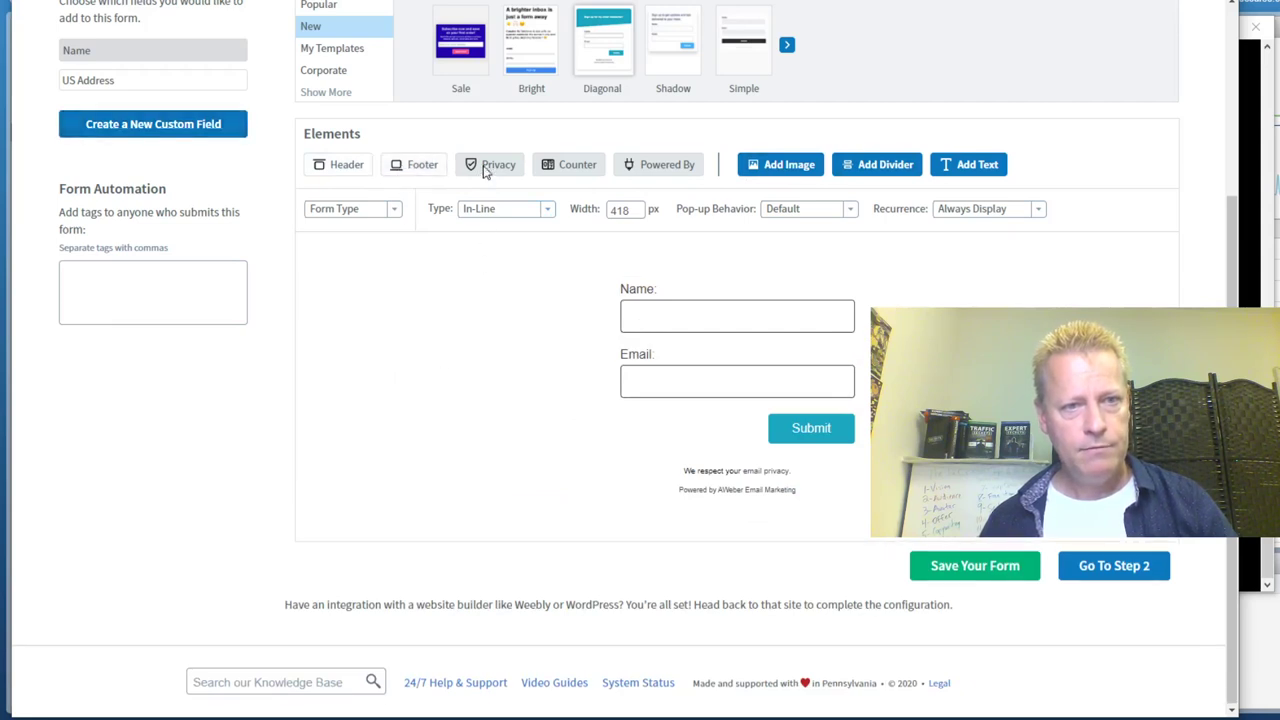
pyautogui.click(572, 165)
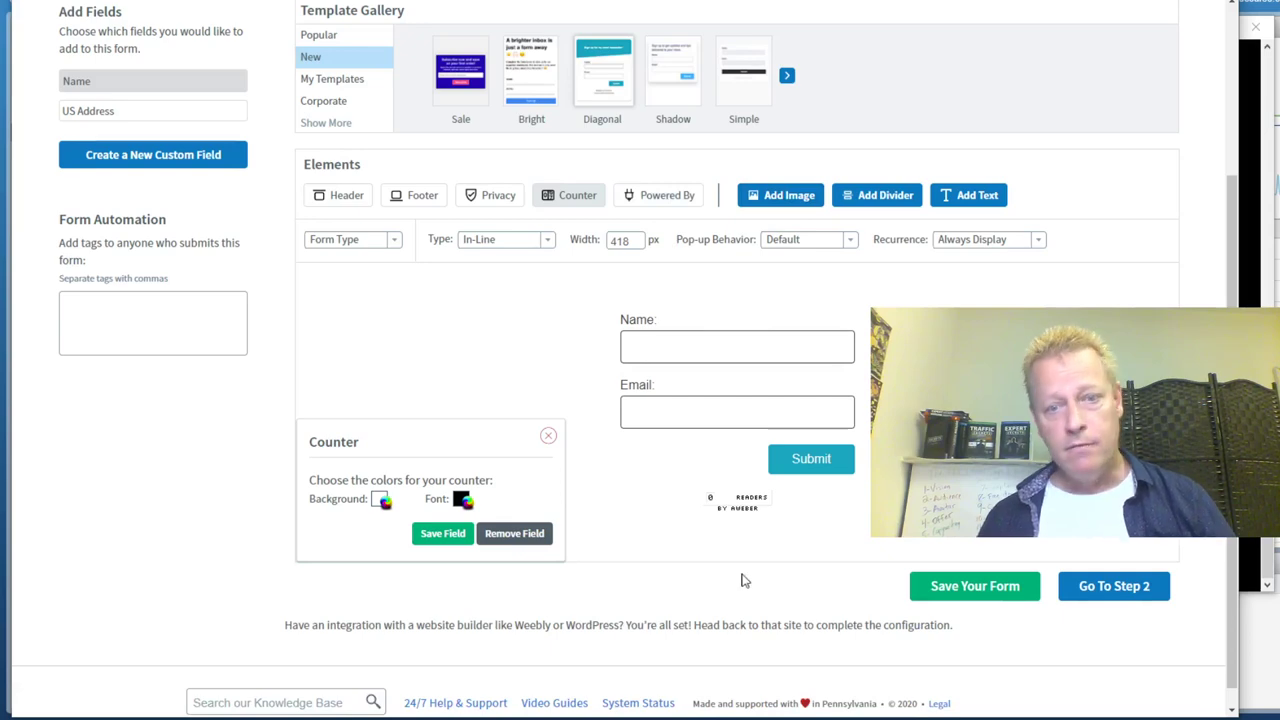
# Switch the form to the Simple template and save it
pyautogui.scroll(3, 357, 374)
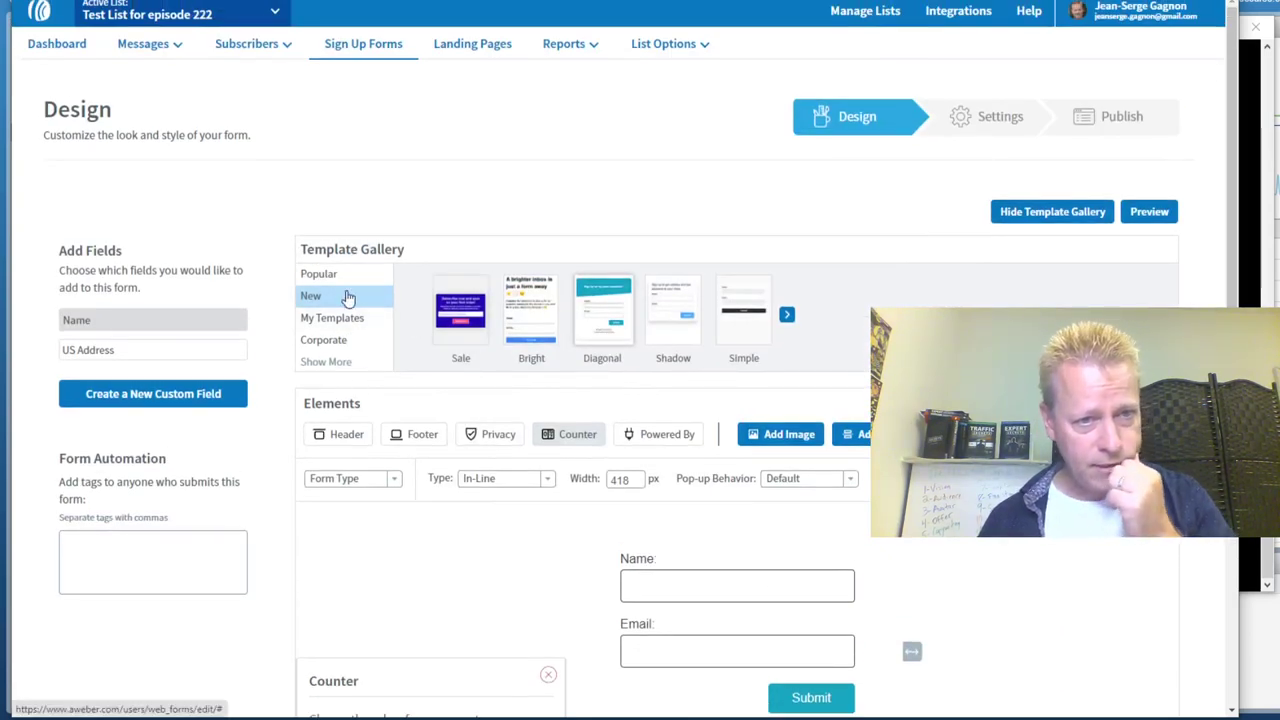
pyautogui.click(749, 323)
pyautogui.click(515, 600)
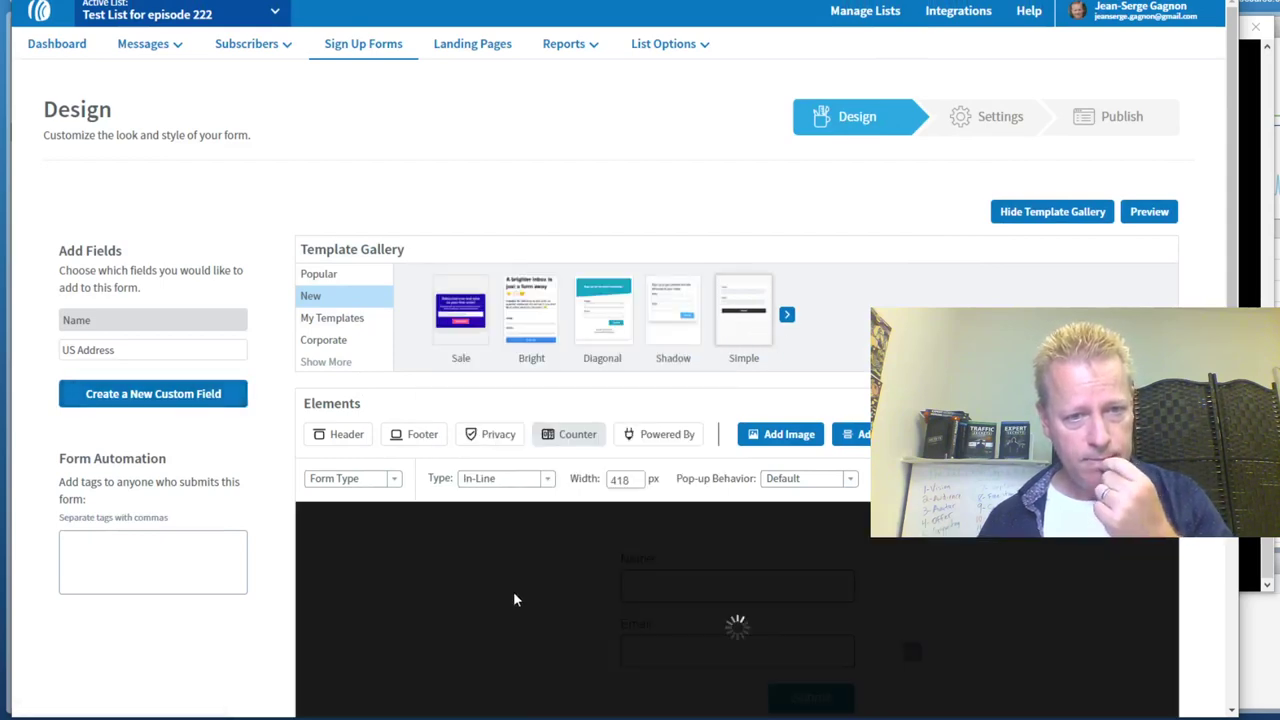
pyautogui.scroll(-5, 371, 609)
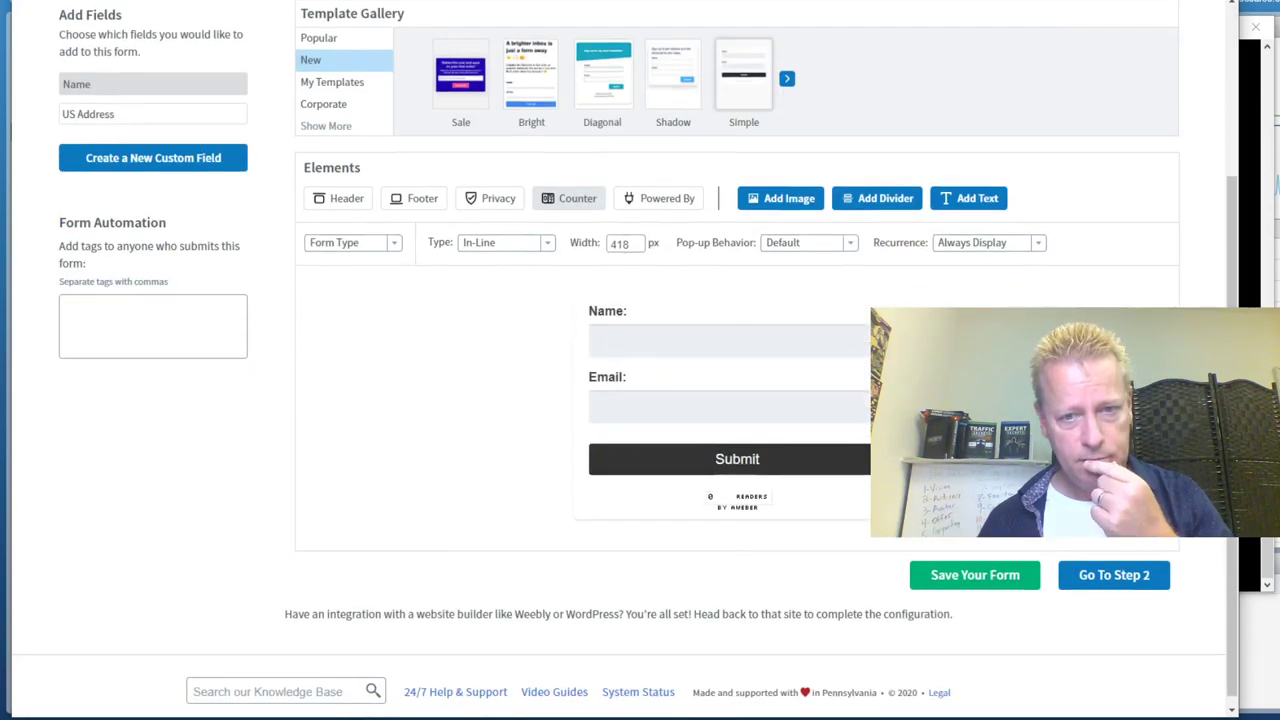
pyautogui.click(975, 576)
pyautogui.scroll(-3, 617, 292)
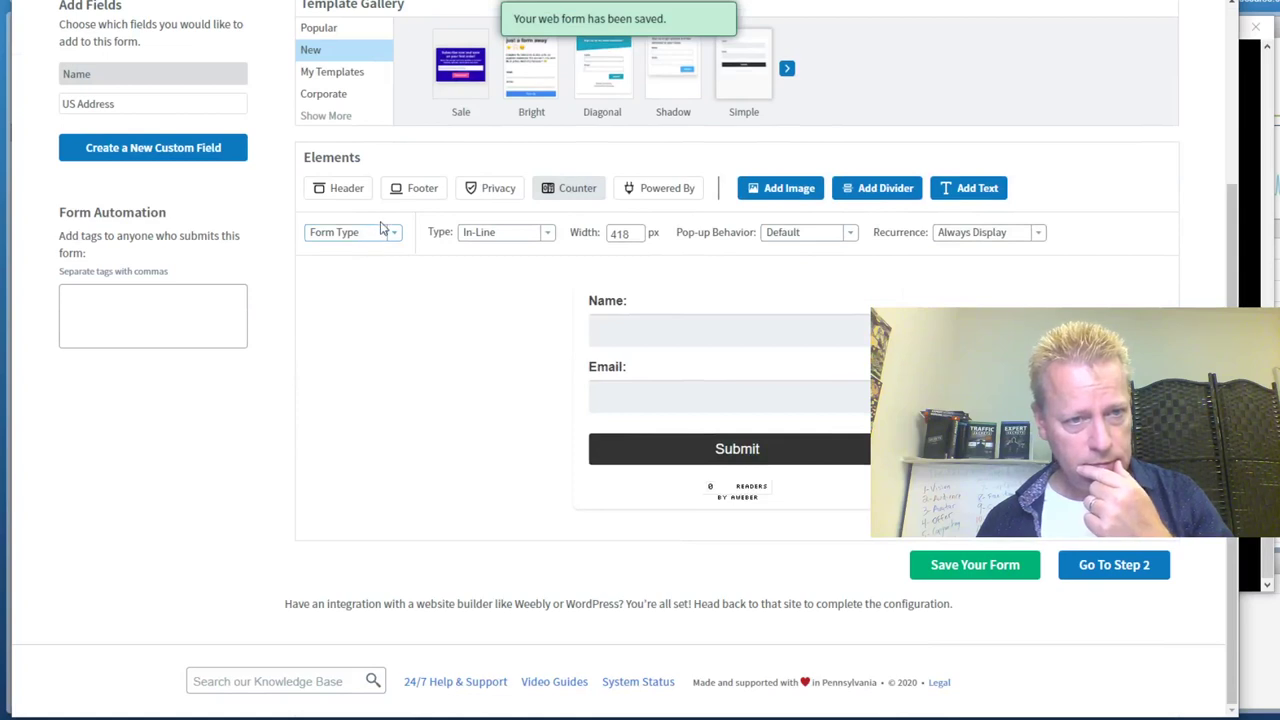
# Re-enable the header 'Join my TEST list from Episode 222', set its font size to 36px, and save
pyautogui.click(358, 193)
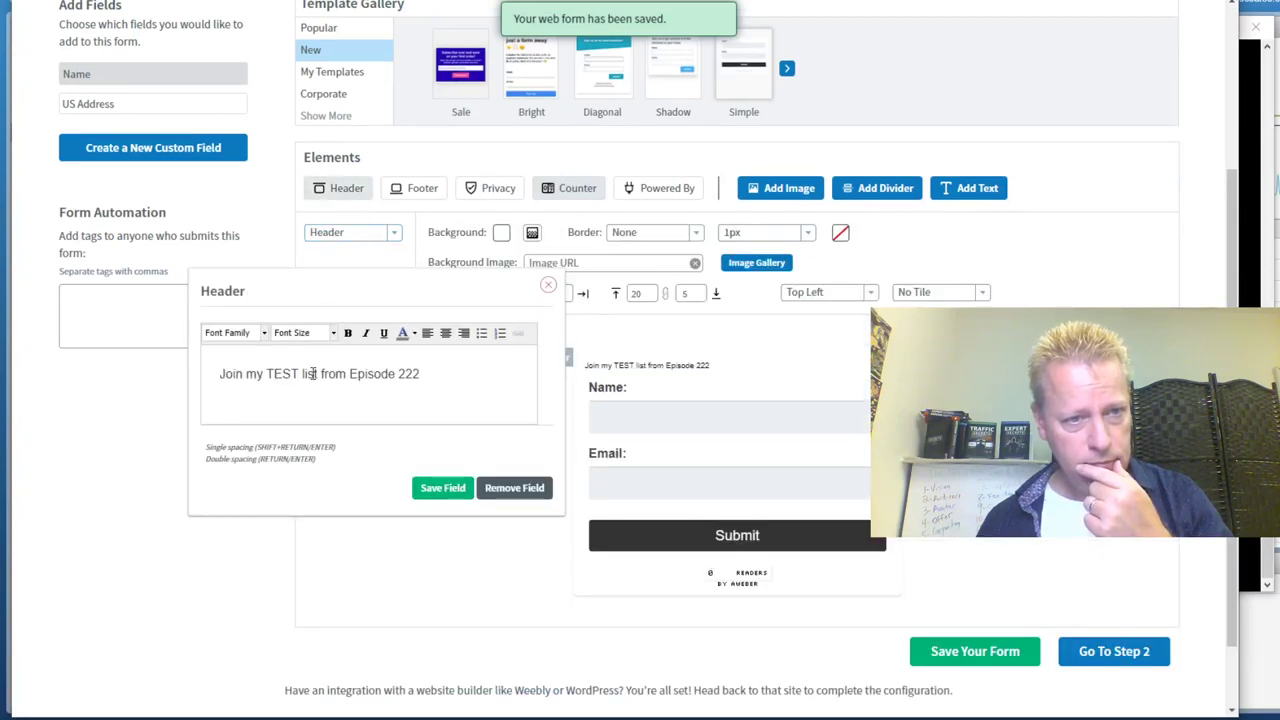
pyautogui.click(443, 488)
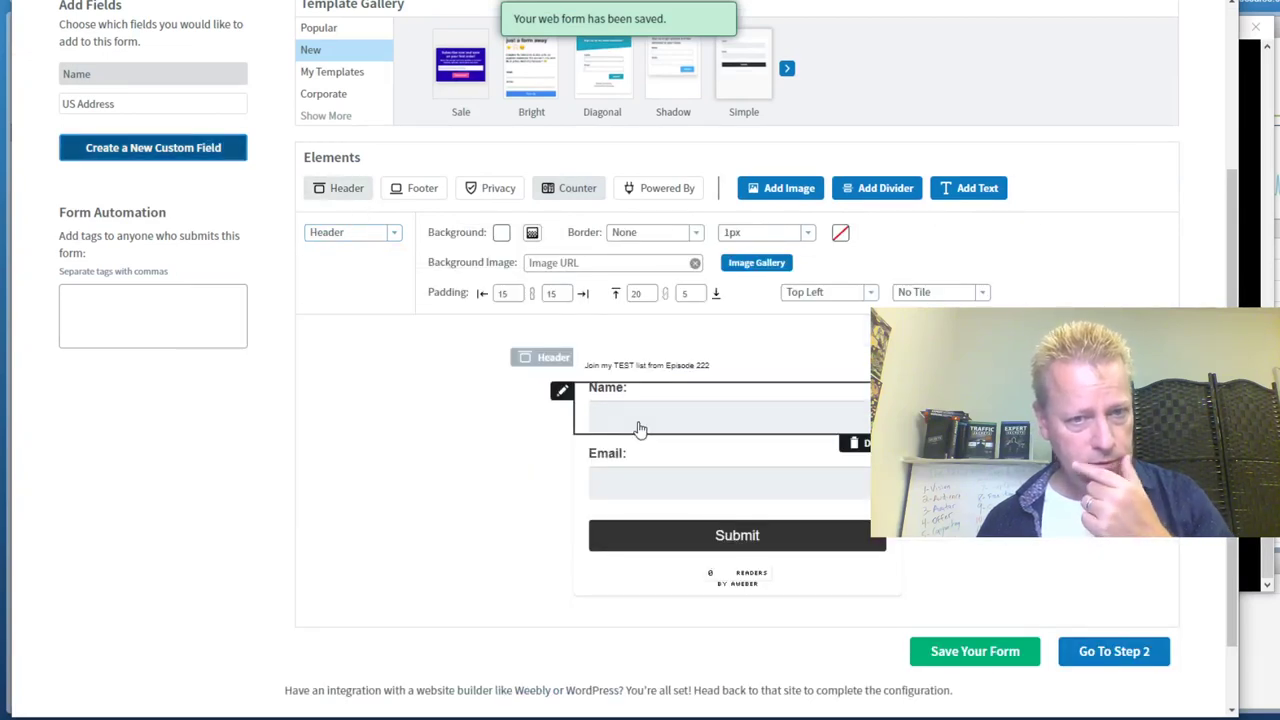
pyautogui.click(667, 365)
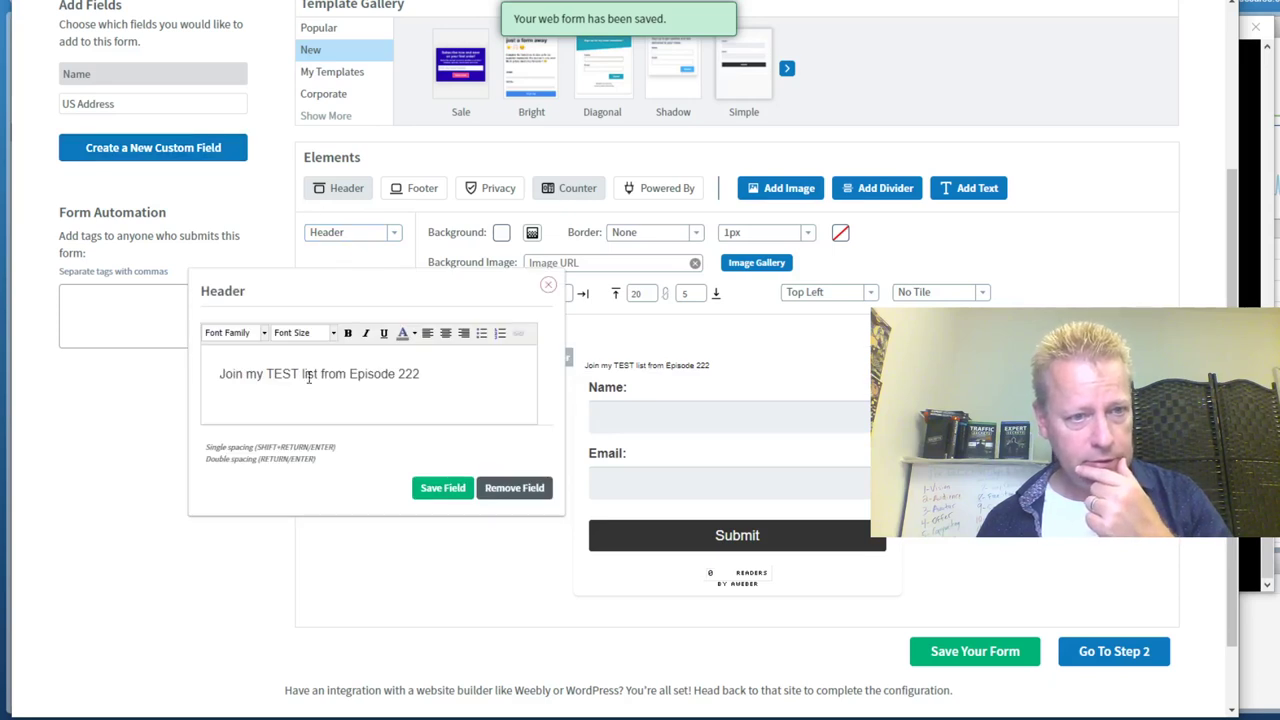
pyautogui.tripleClick(365, 373)
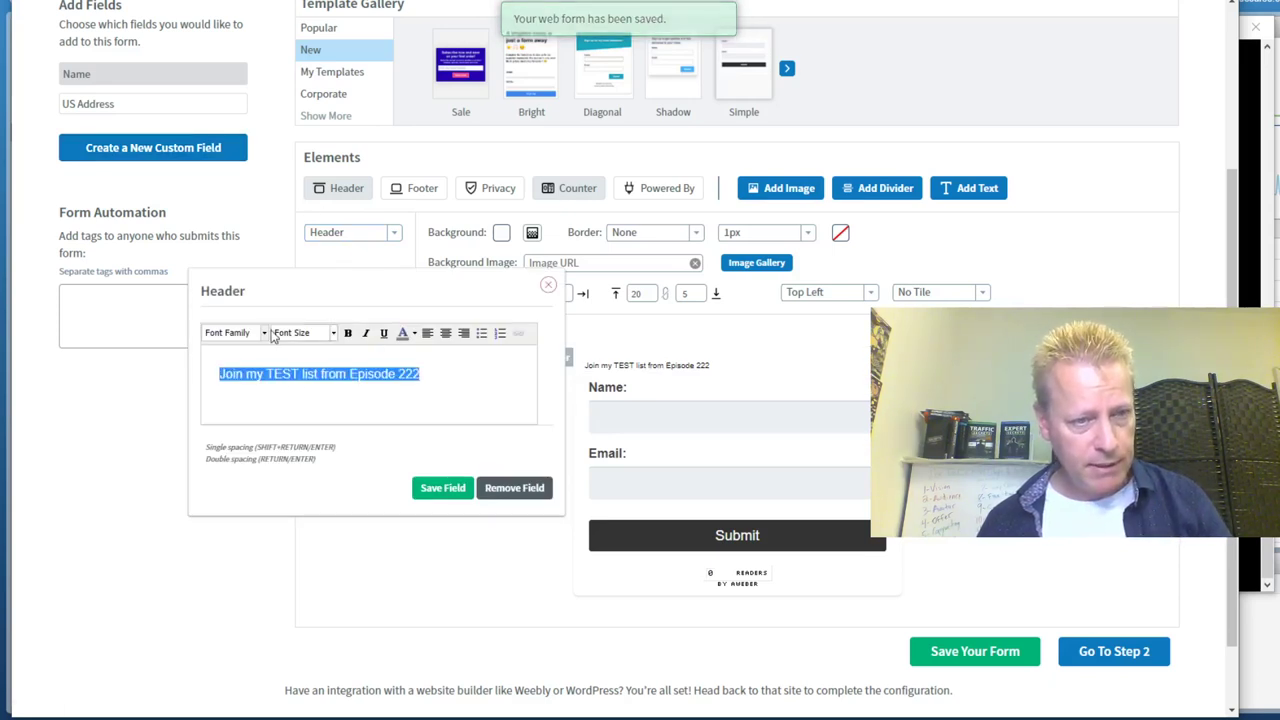
pyautogui.click(300, 332)
pyautogui.scroll(-3, 310, 448)
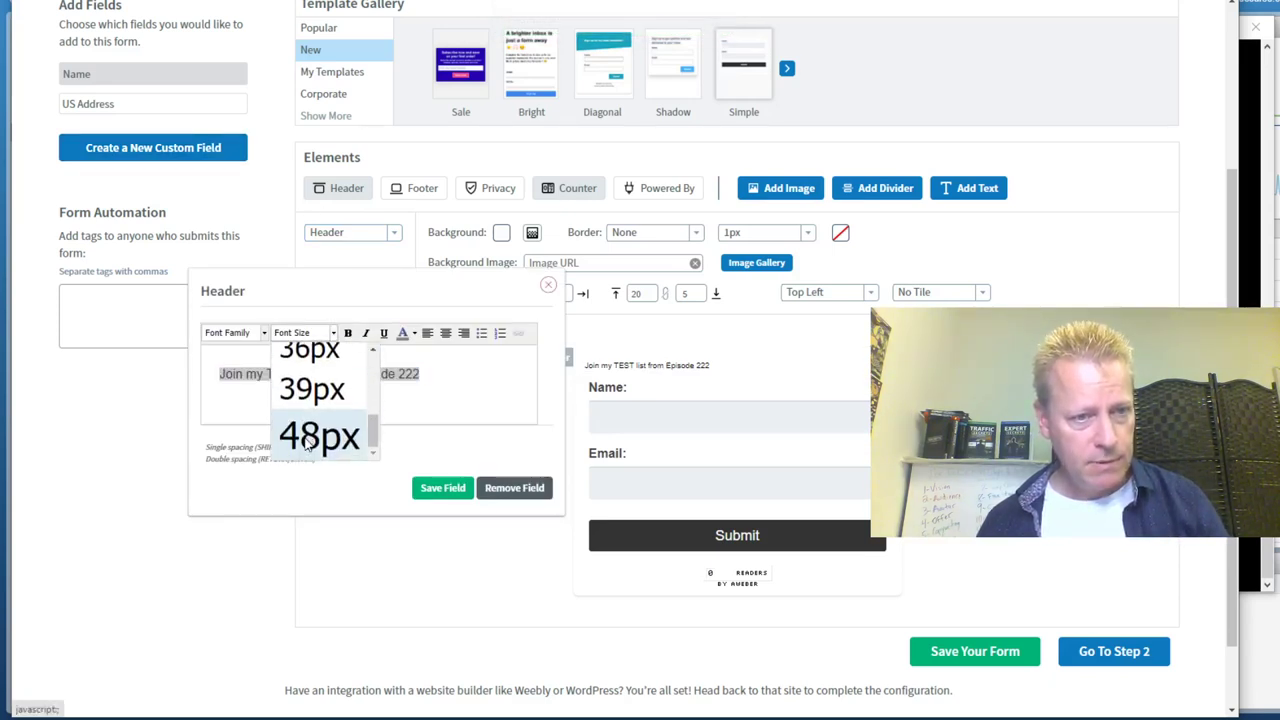
pyautogui.click(309, 351)
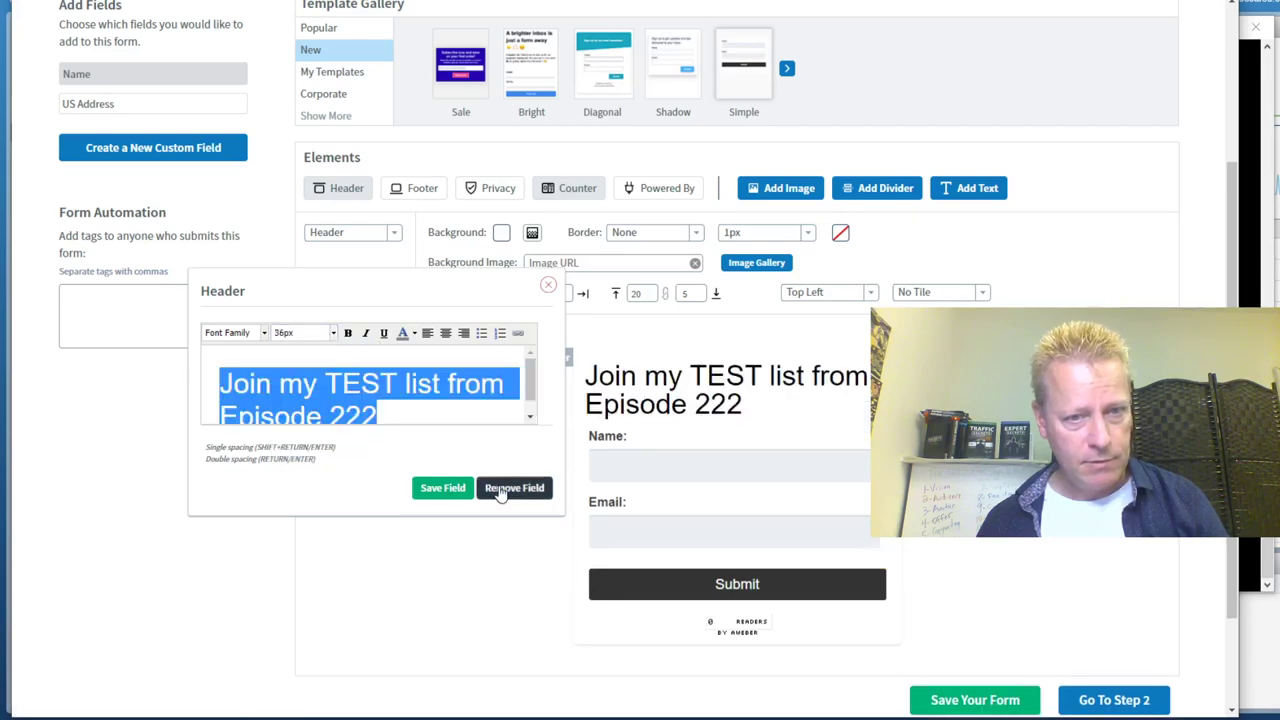
pyautogui.click(443, 488)
pyautogui.click(975, 700)
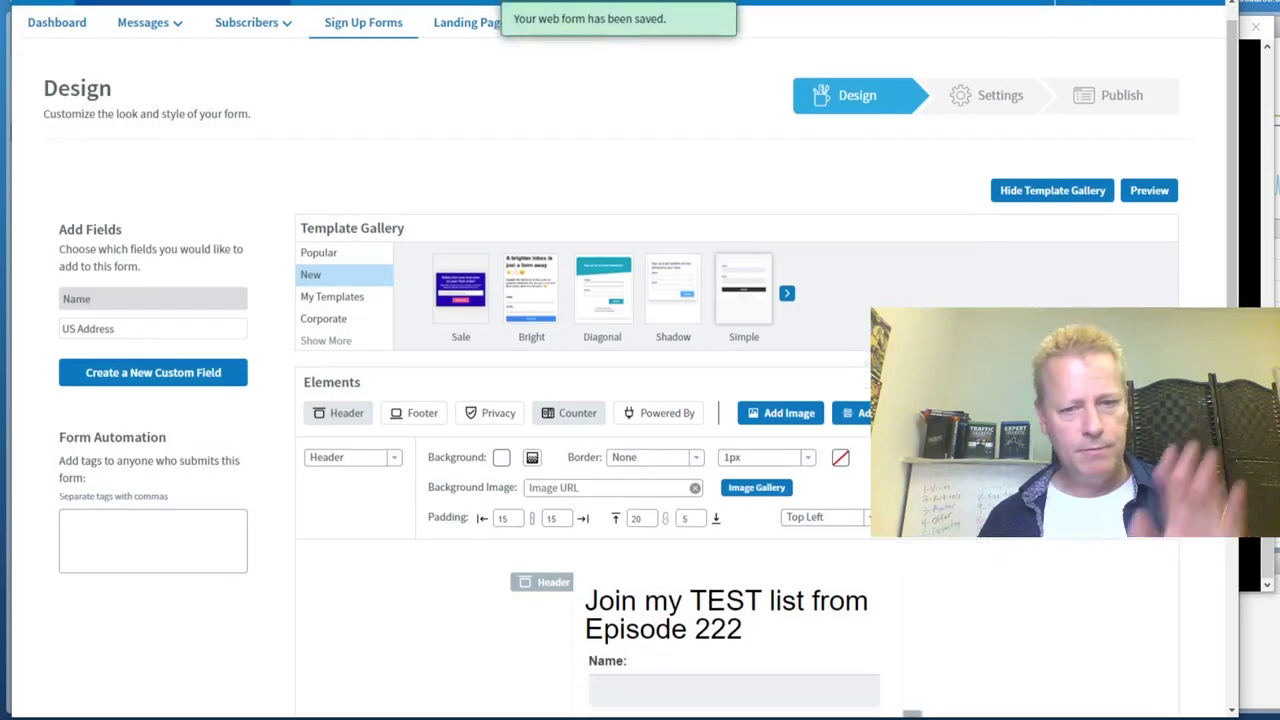
# In Step 2 settings, name the form 'Join CIS222 list', save, and proceed to Step 3 Publish
pyautogui.scroll(-5, 854, 357)
pyautogui.click(1144, 565)
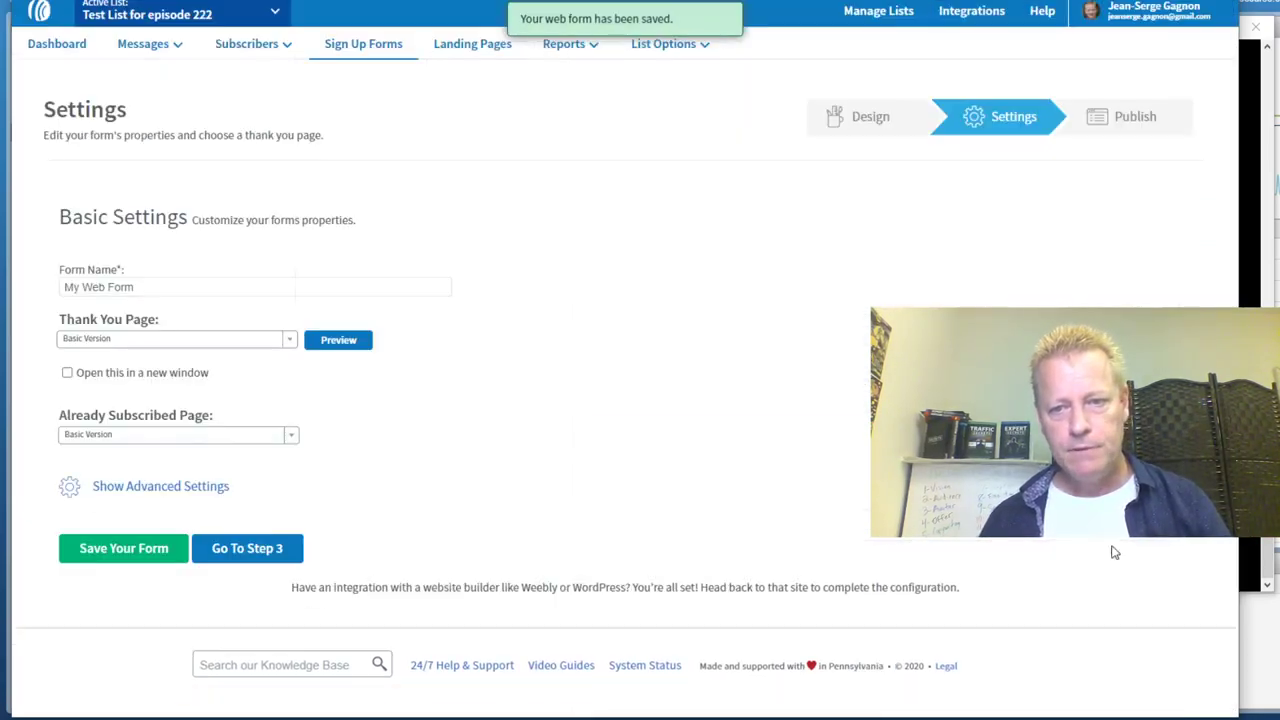
pyautogui.click(156, 285)
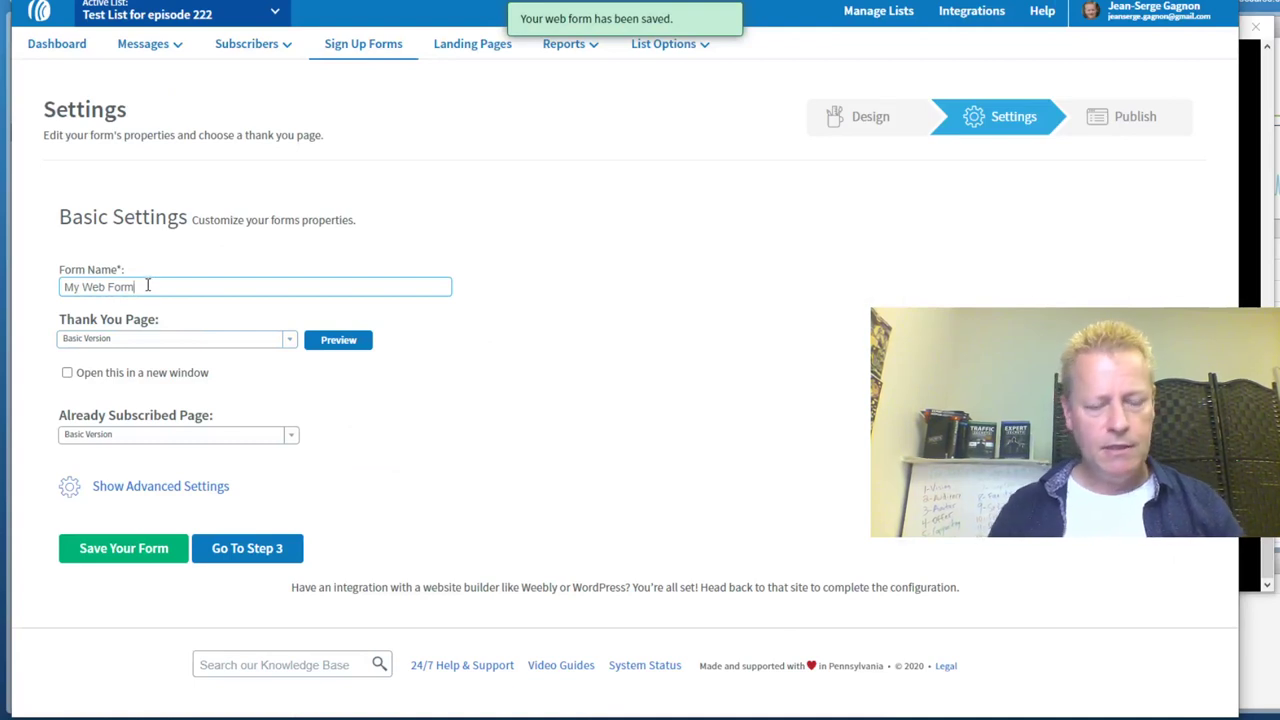
pyautogui.press('BackSpace')
pyautogui.press('BackSpace')
pyautogui.press('BackSpace')
pyautogui.press('BackSpace')
pyautogui.press('BackSpace')
pyautogui.press('BackSpace')
pyautogui.press('BackSpace')
pyautogui.press('BackSpace')
pyautogui.press('BackSpace')
pyautogui.press('BackSpace')
pyautogui.press('BackSpace')
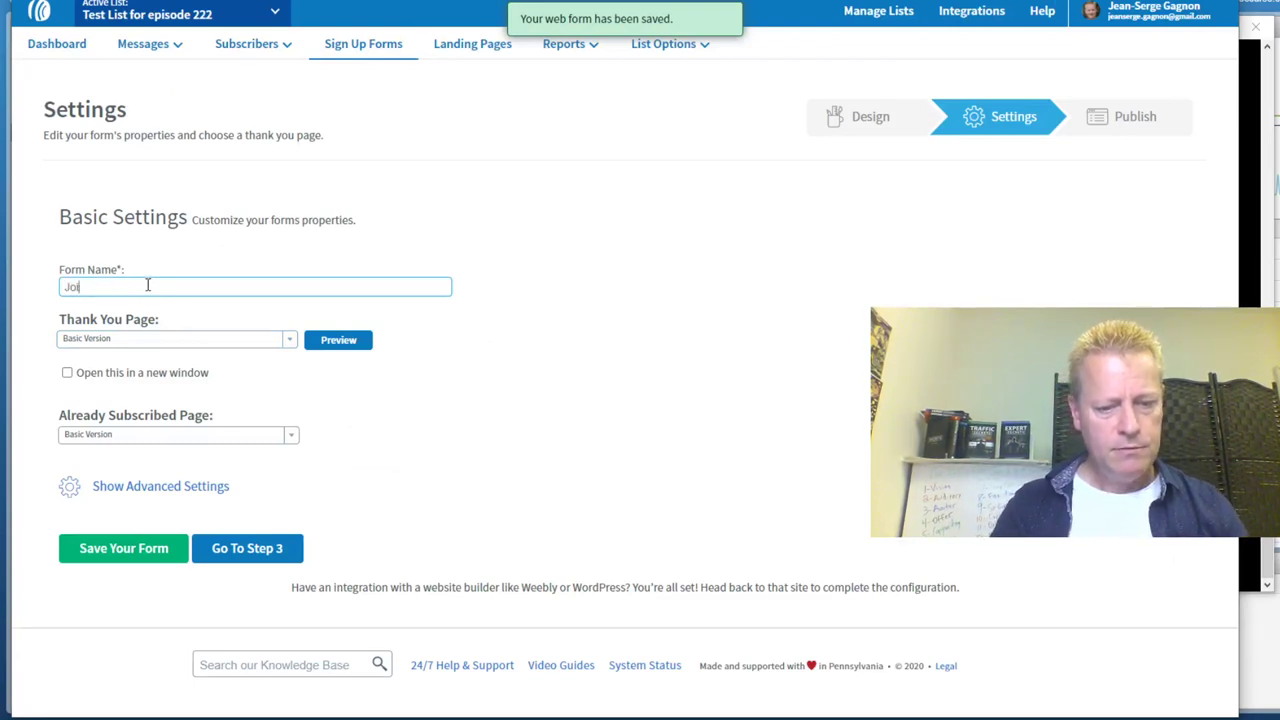
pyautogui.write('Join CIS222 list')
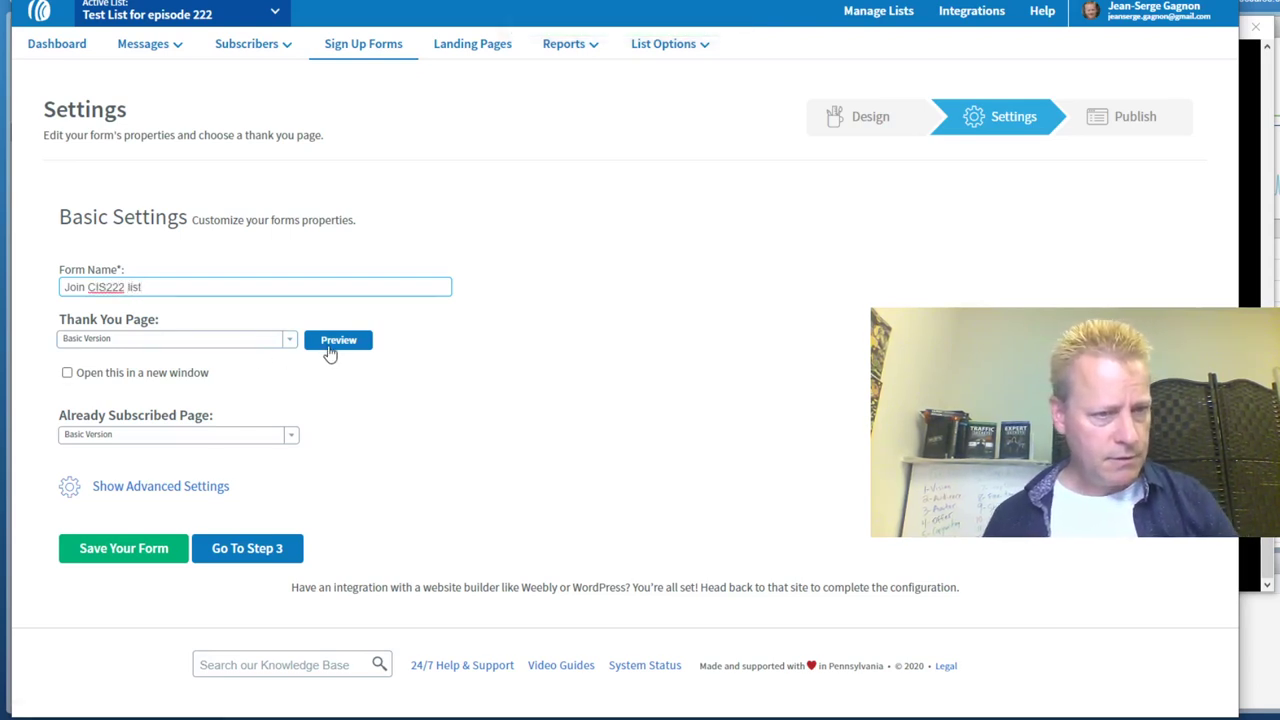
pyautogui.click(153, 565)
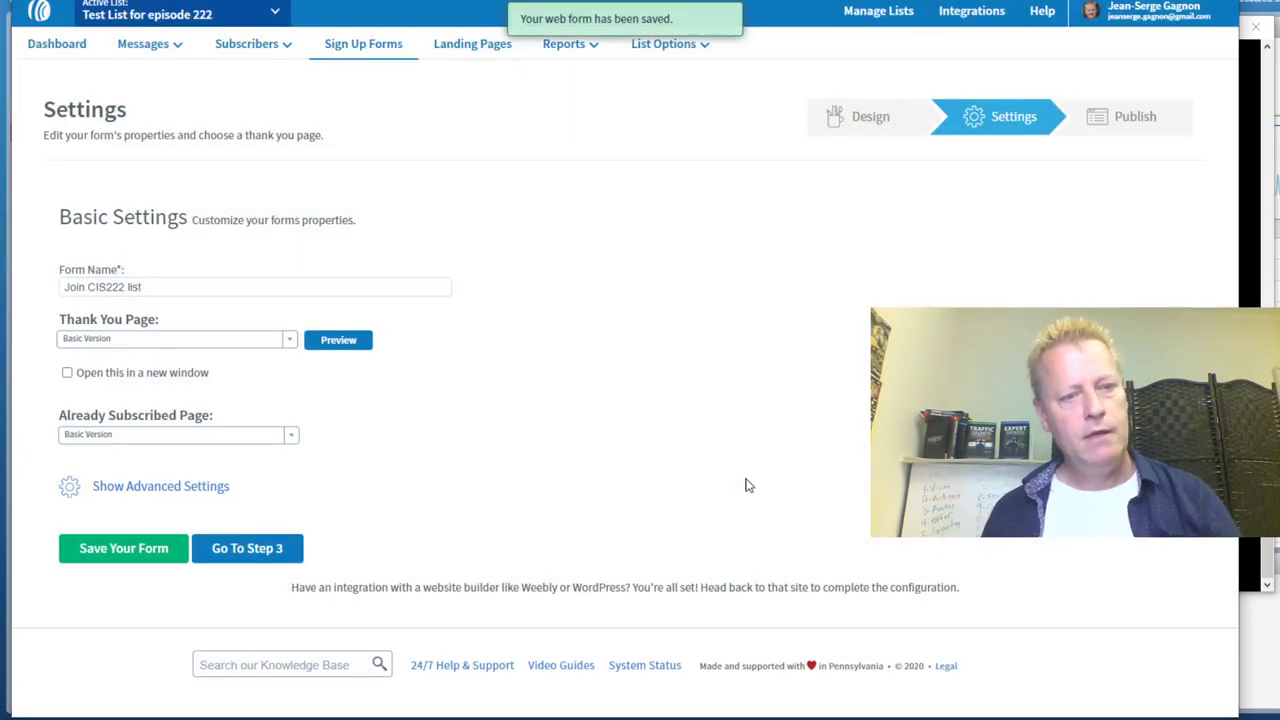
pyautogui.click(270, 556)
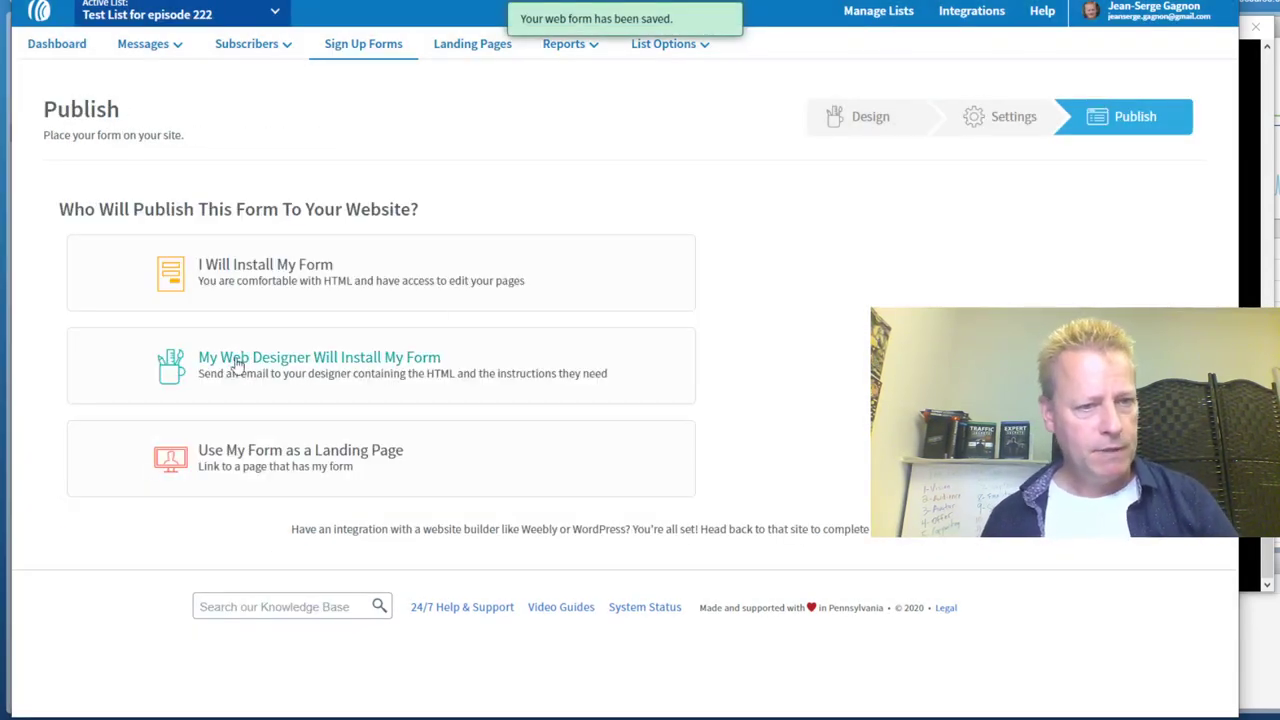
pyautogui.click(366, 452)
pyautogui.click(489, 587)
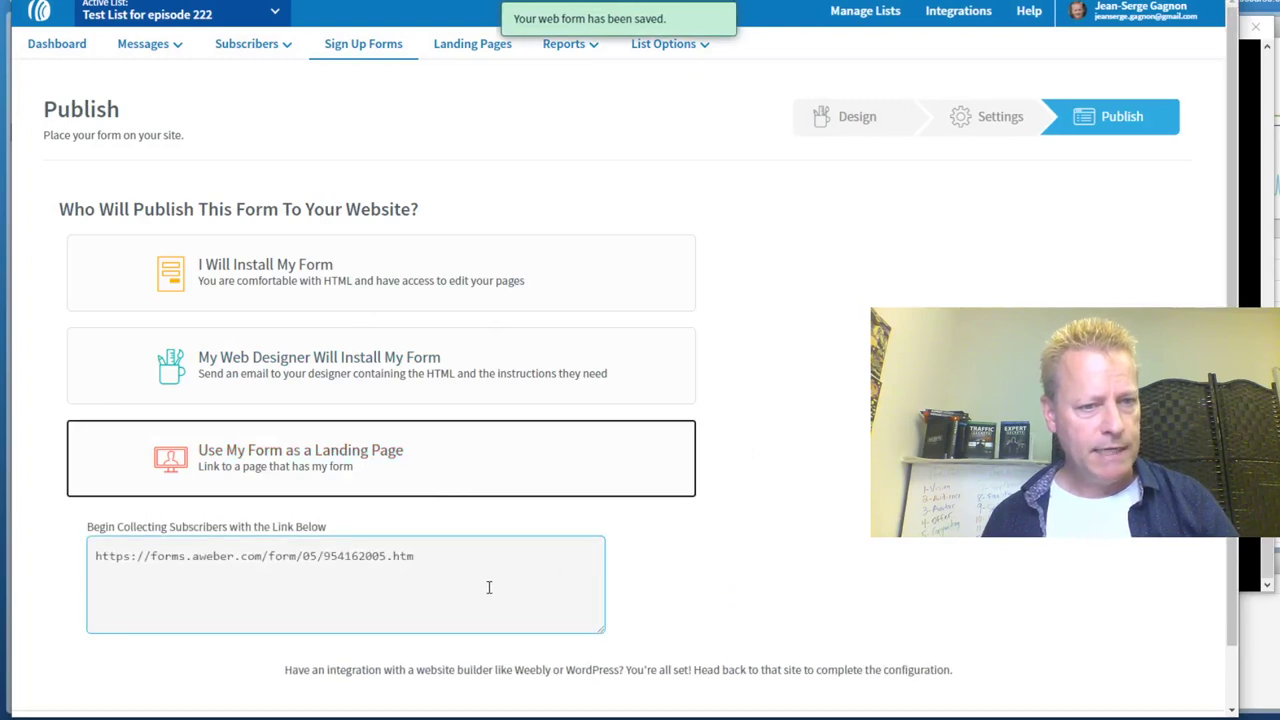
pyautogui.click(143, 566)
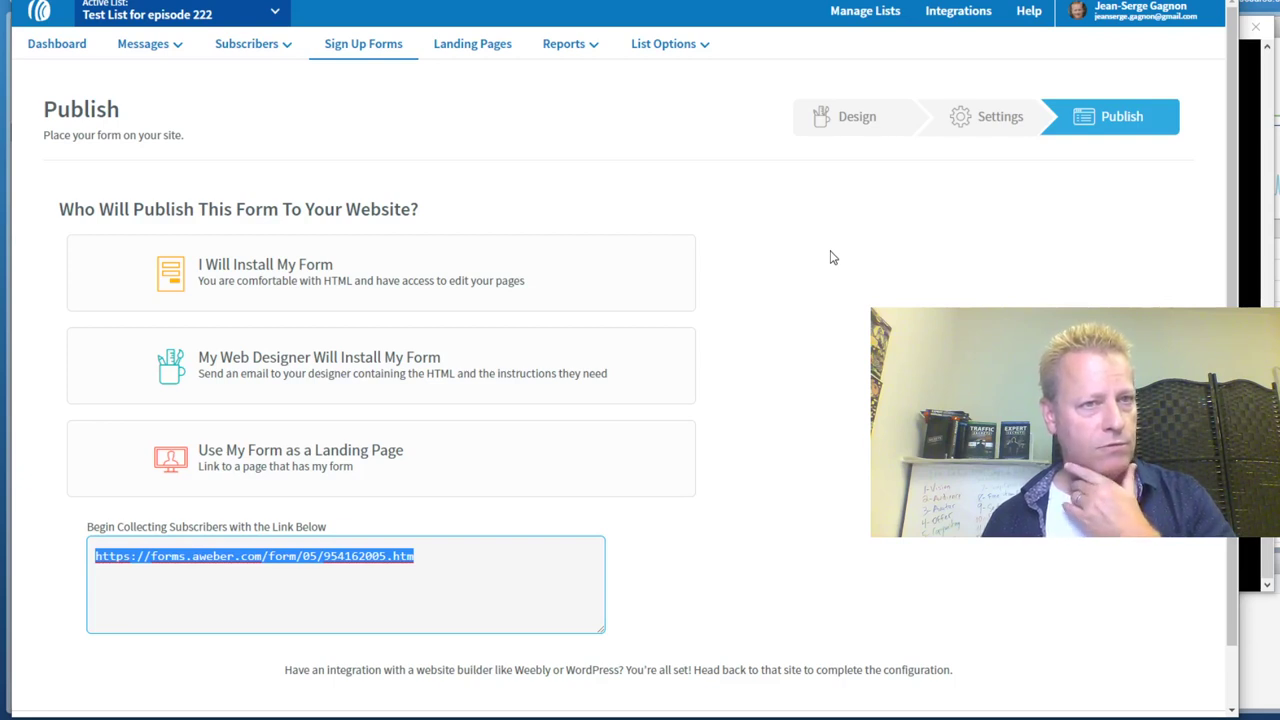
# Go to the Zoneedit website in a new tab and log in to the account
pyautogui.hotkey('ctrl', 't')
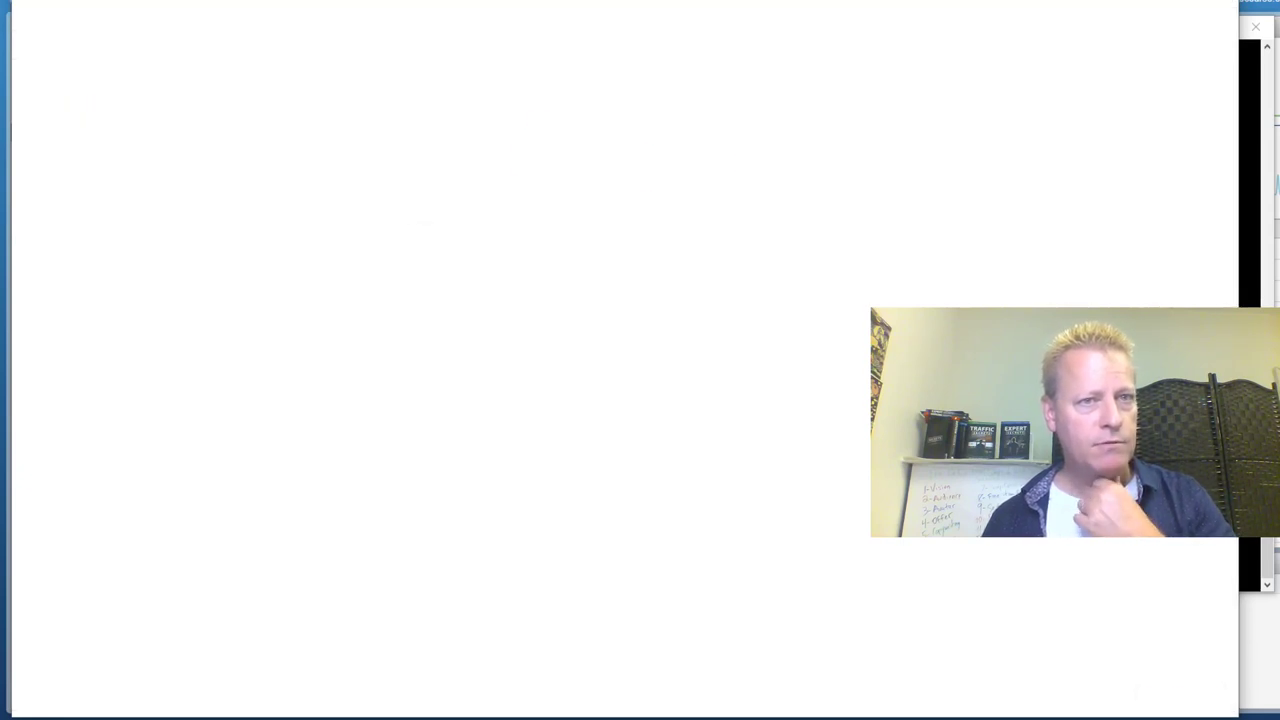
pyautogui.write('zoneedit')
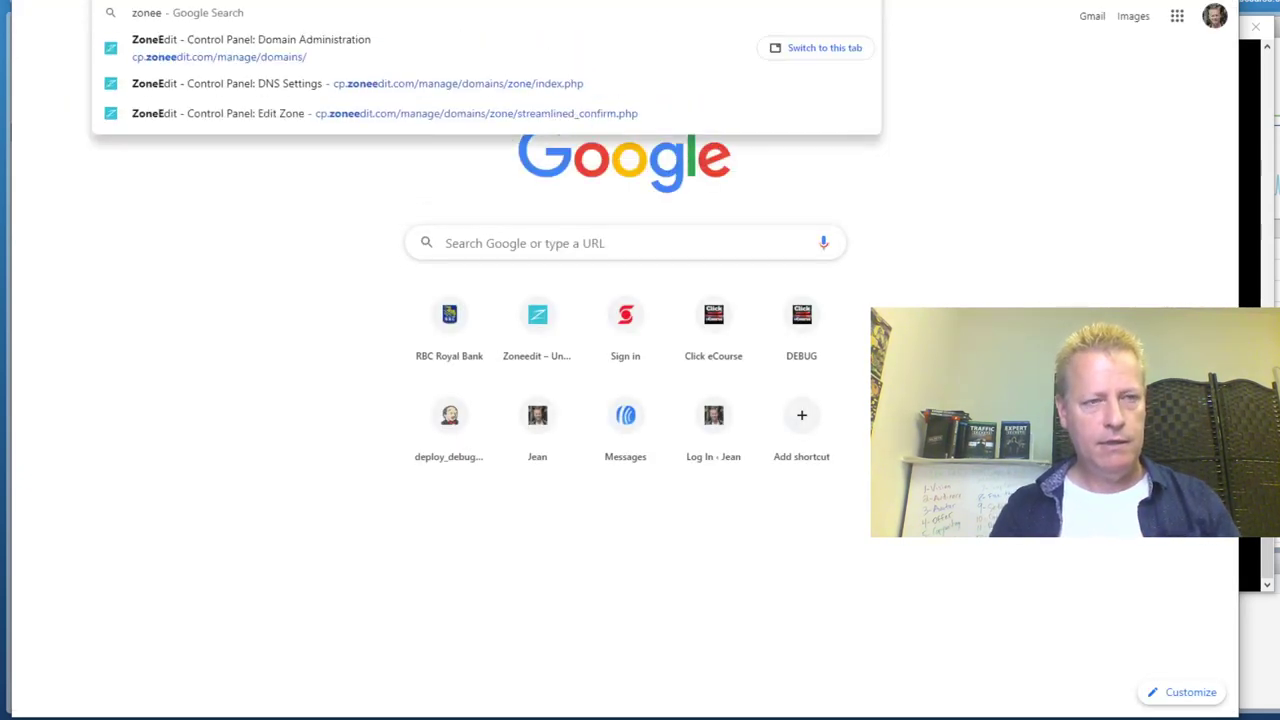
pyautogui.press('Return')
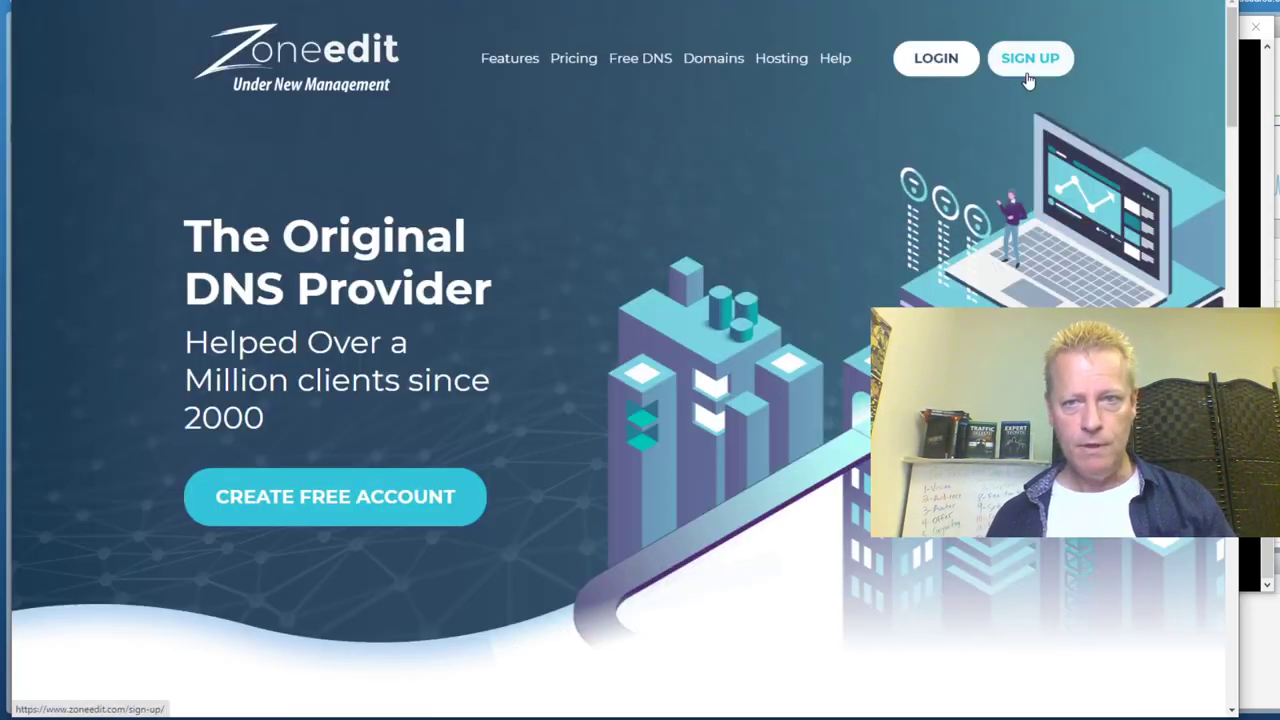
pyautogui.click(962, 59)
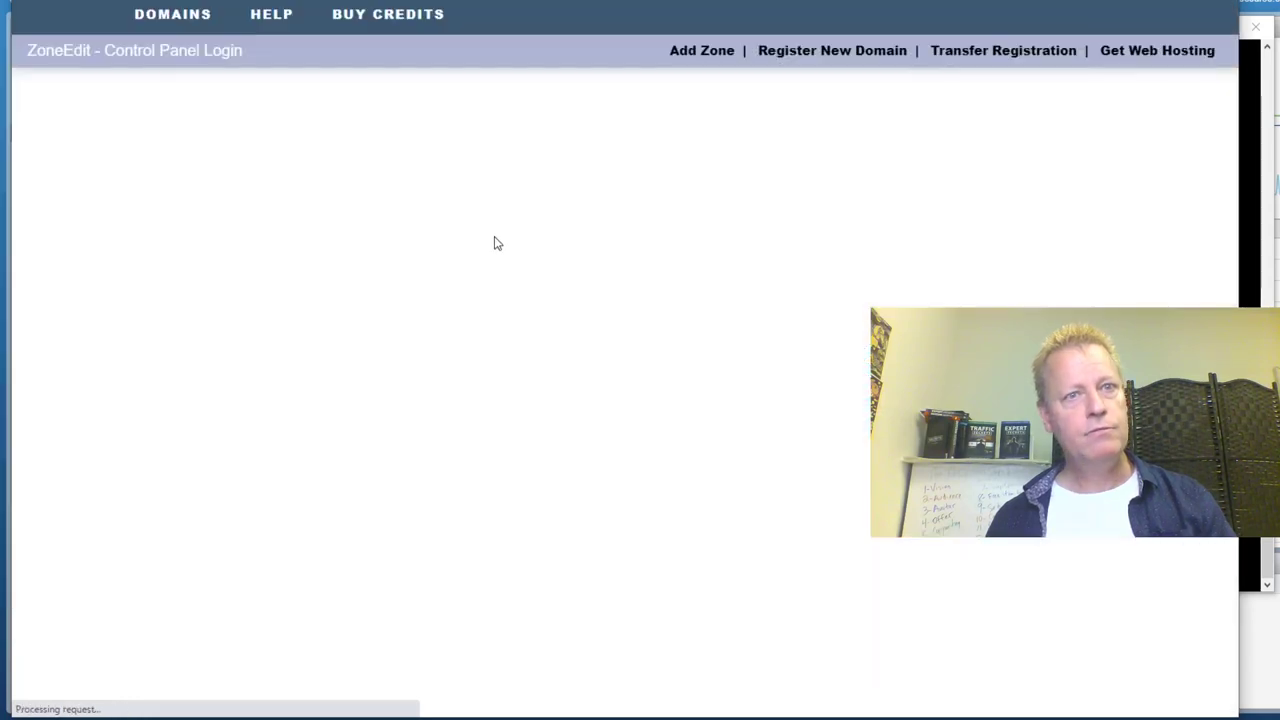
pyautogui.click(995, 255)
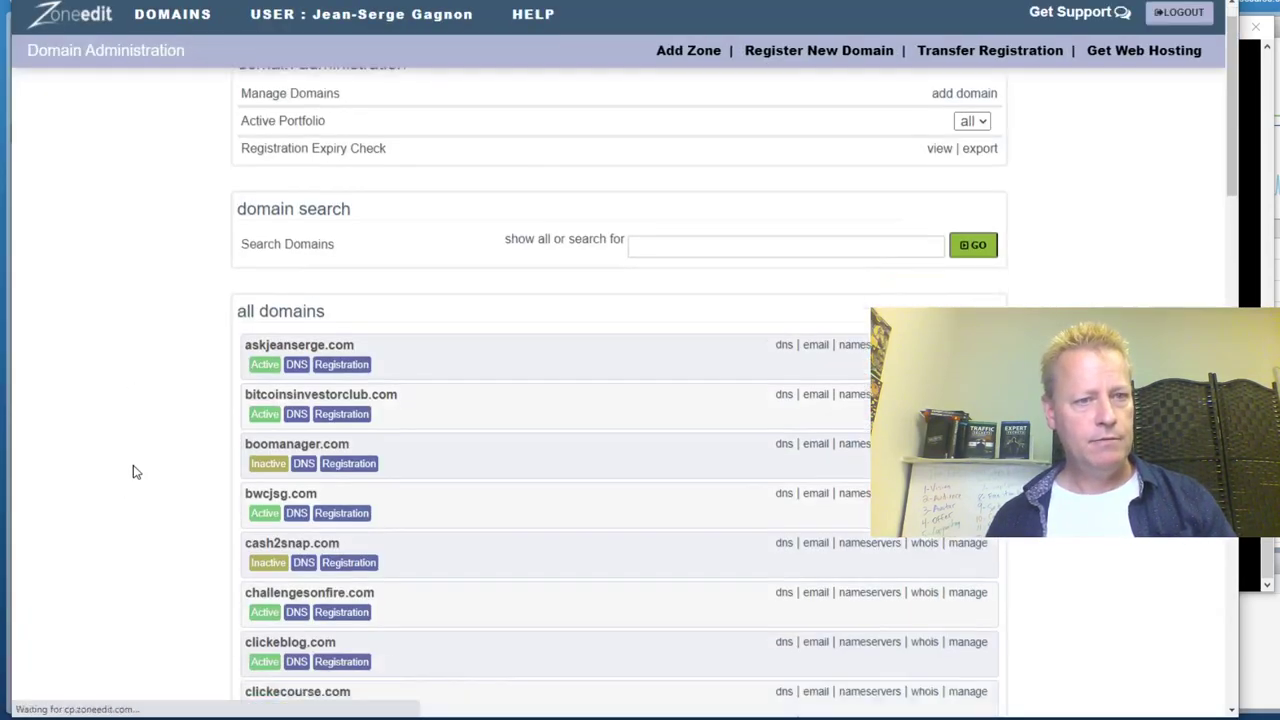
# Open the DNS settings for the jsgagnon.com domain
pyautogui.scroll(-10, 131, 468)
pyautogui.scroll(-2, 158, 448)
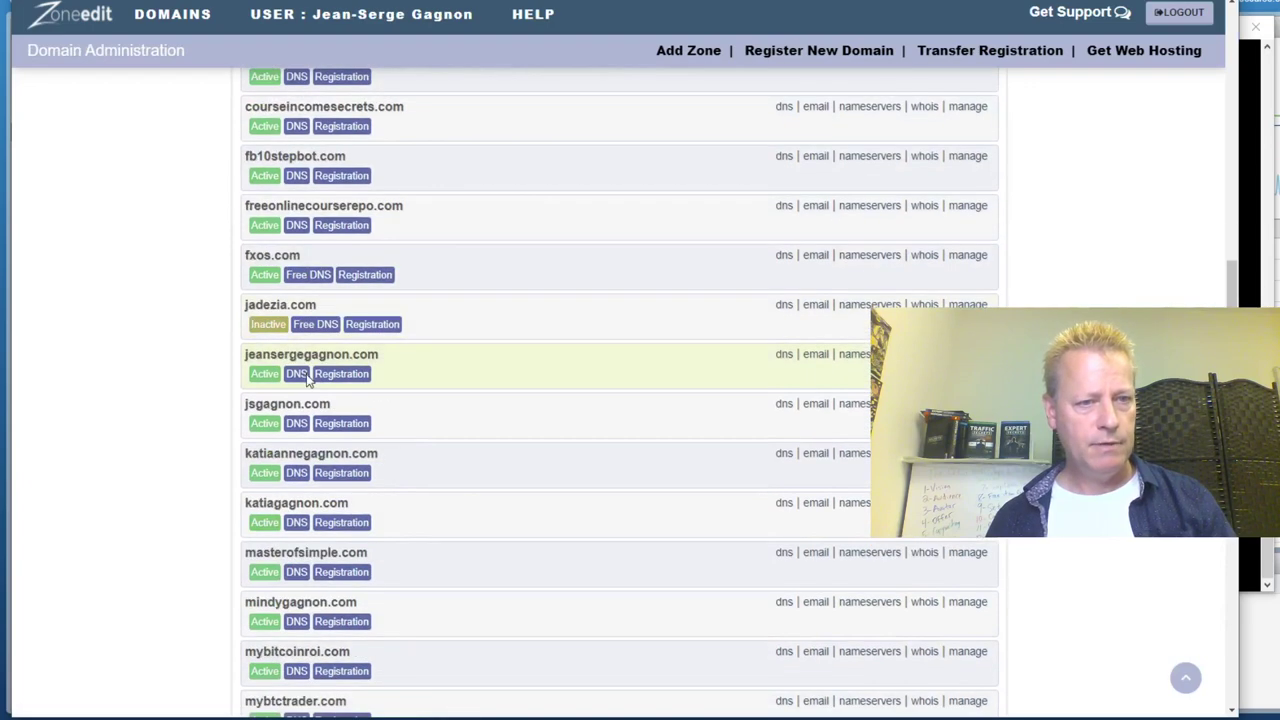
pyautogui.click(788, 412)
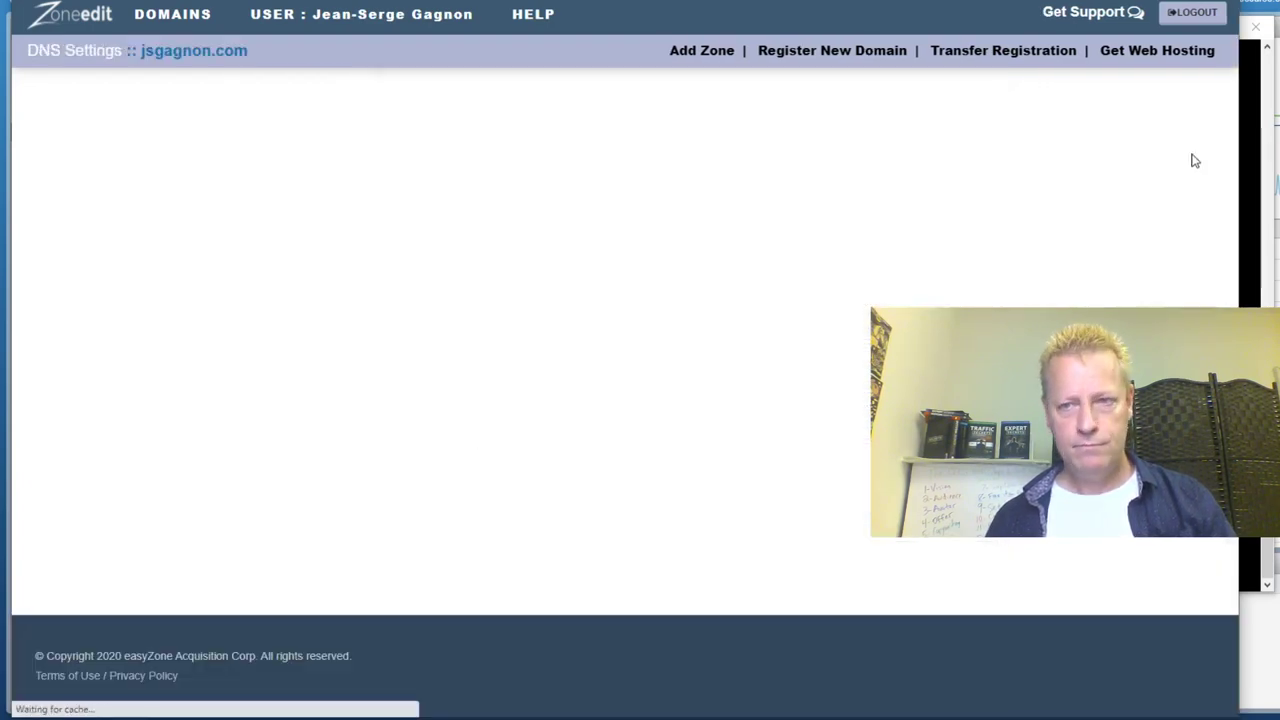
# Add a new cis222list host entry with record type URL Redirect
pyautogui.moveTo(1231, 140); pyautogui.dragTo(1231, 672)
pyautogui.scroll(2, 486, 411)
pyautogui.click(365, 367)
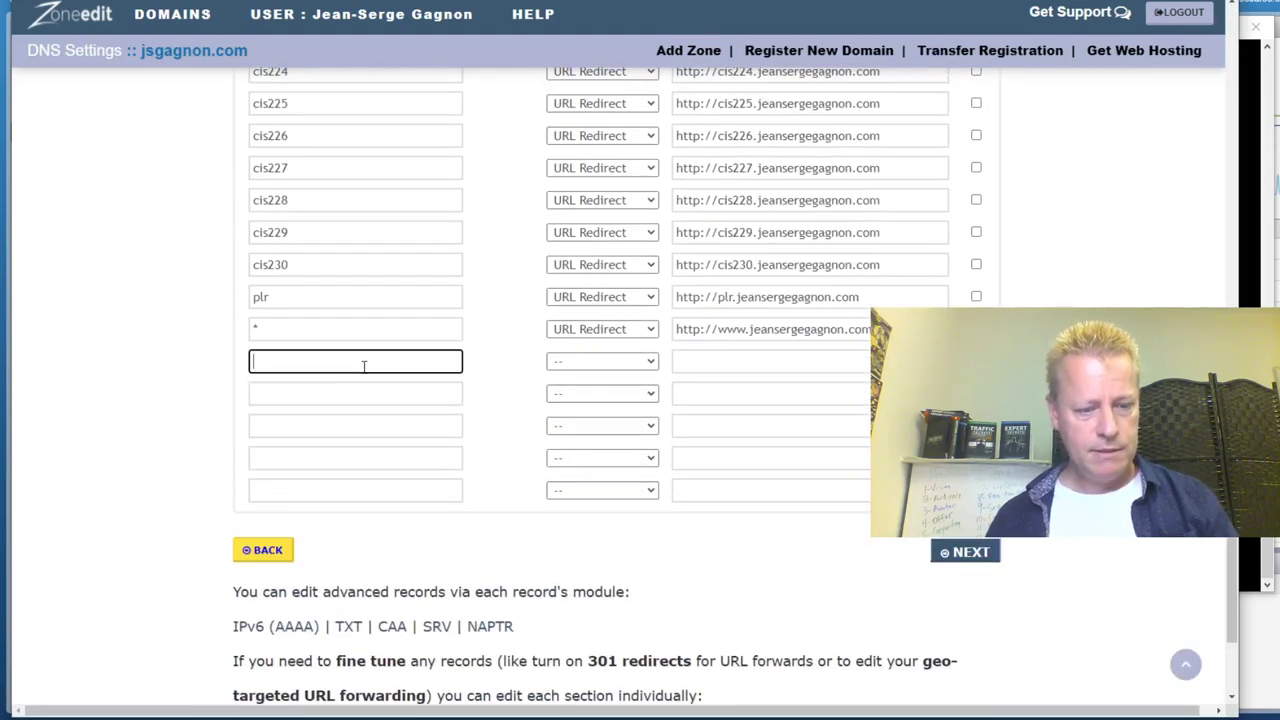
pyautogui.write('cis222list')
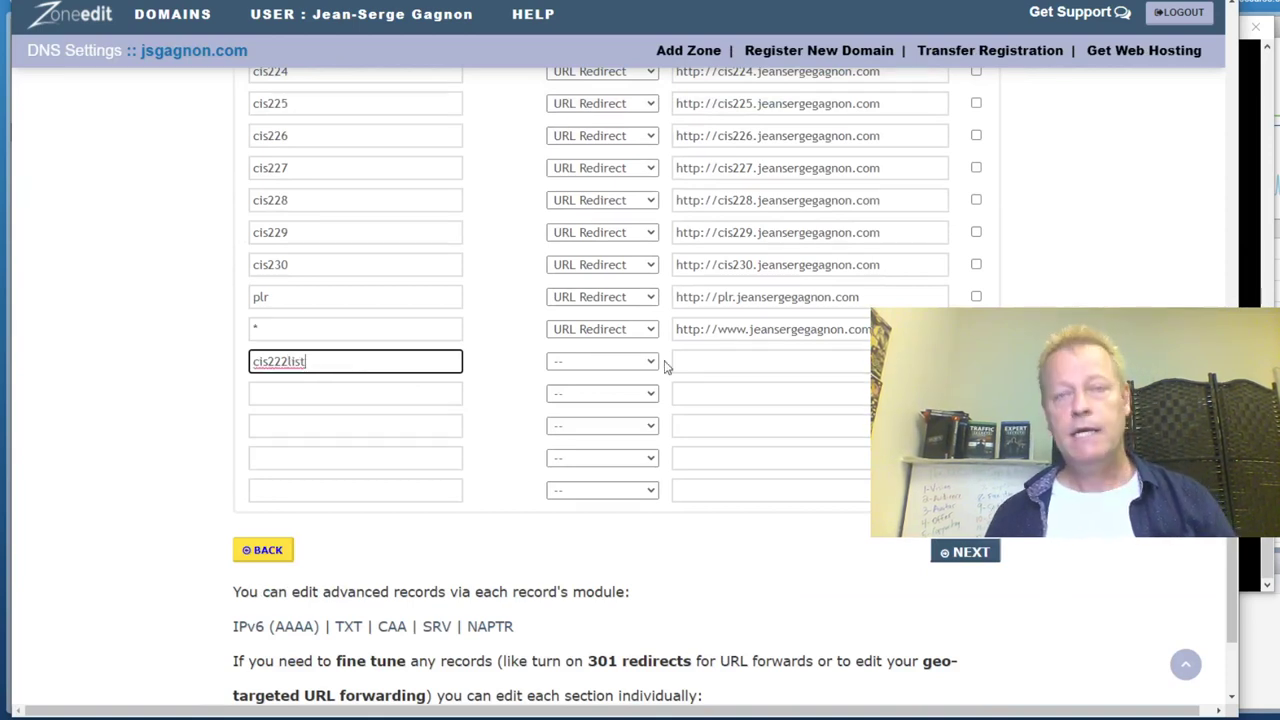
pyautogui.click(601, 362)
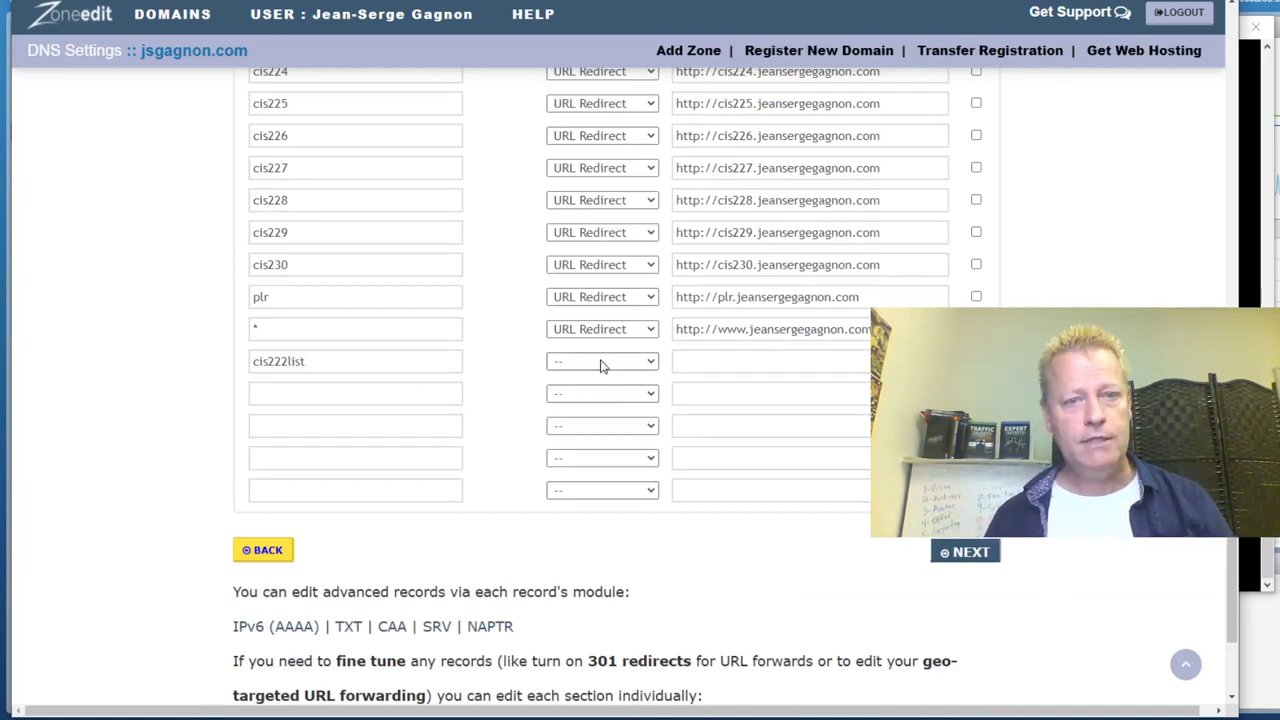
pyautogui.click(578, 510)
# Paste the AWeber form link as the redirect destination and submit the new record
pyautogui.click(715, 365)
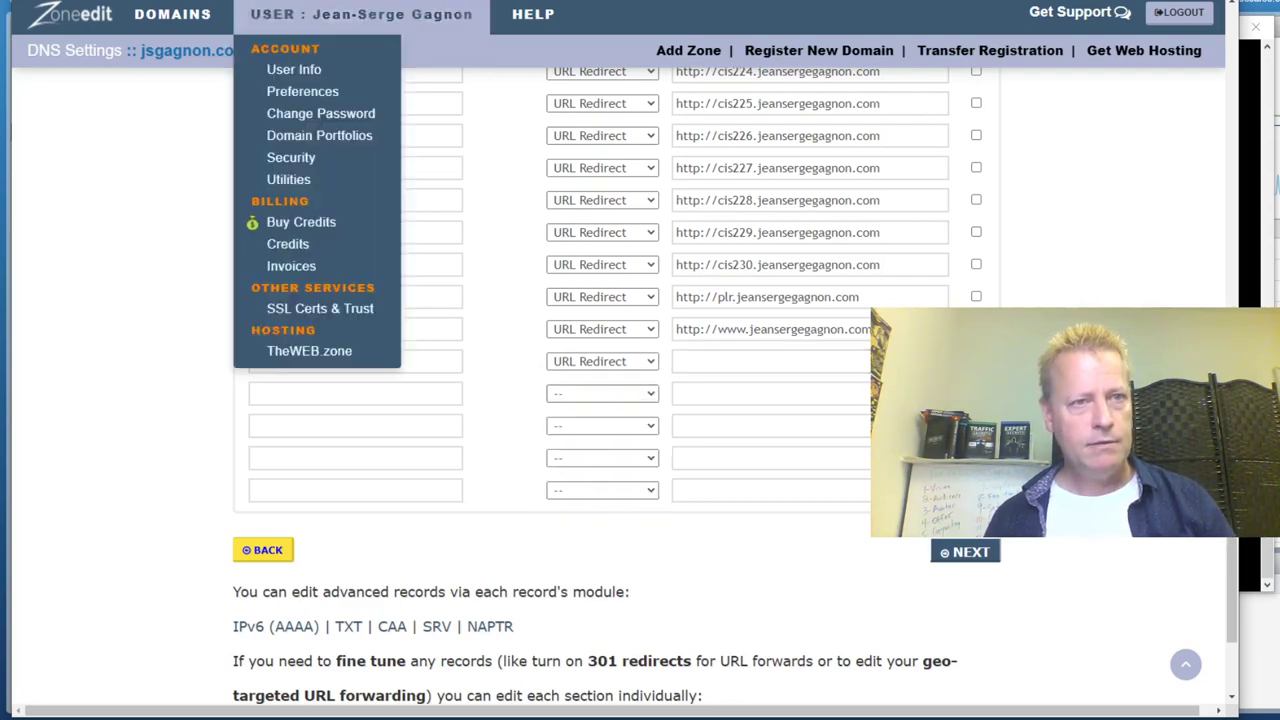
pyautogui.hotkey('alt', 'Tab')
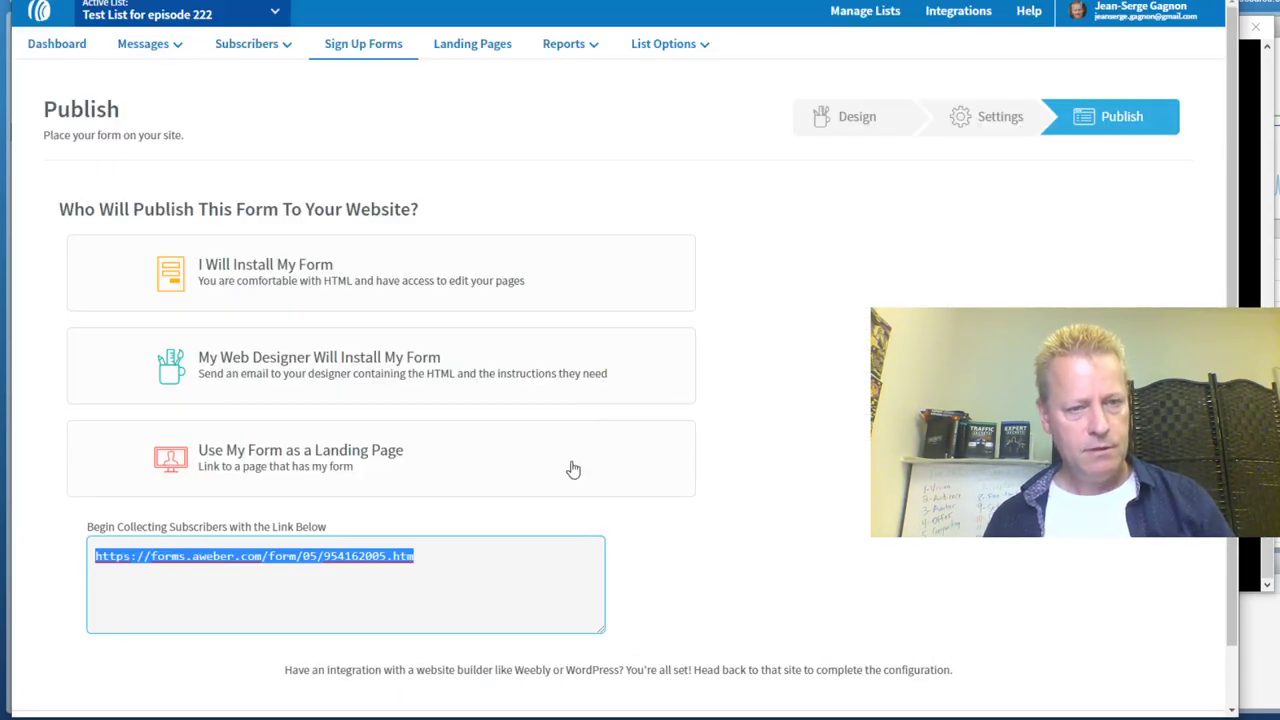
pyautogui.hotkey('alt', 'Tab')
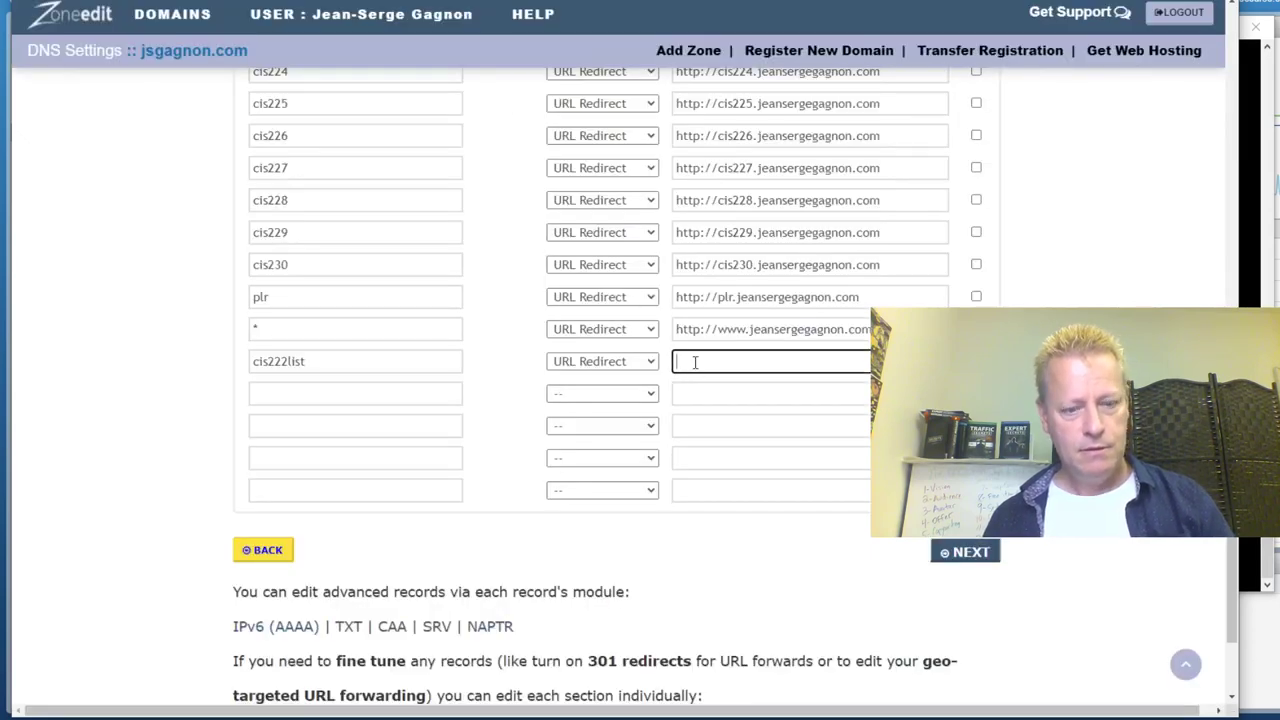
pyautogui.hotkey('ctrl', 'v')
pyautogui.click(966, 553)
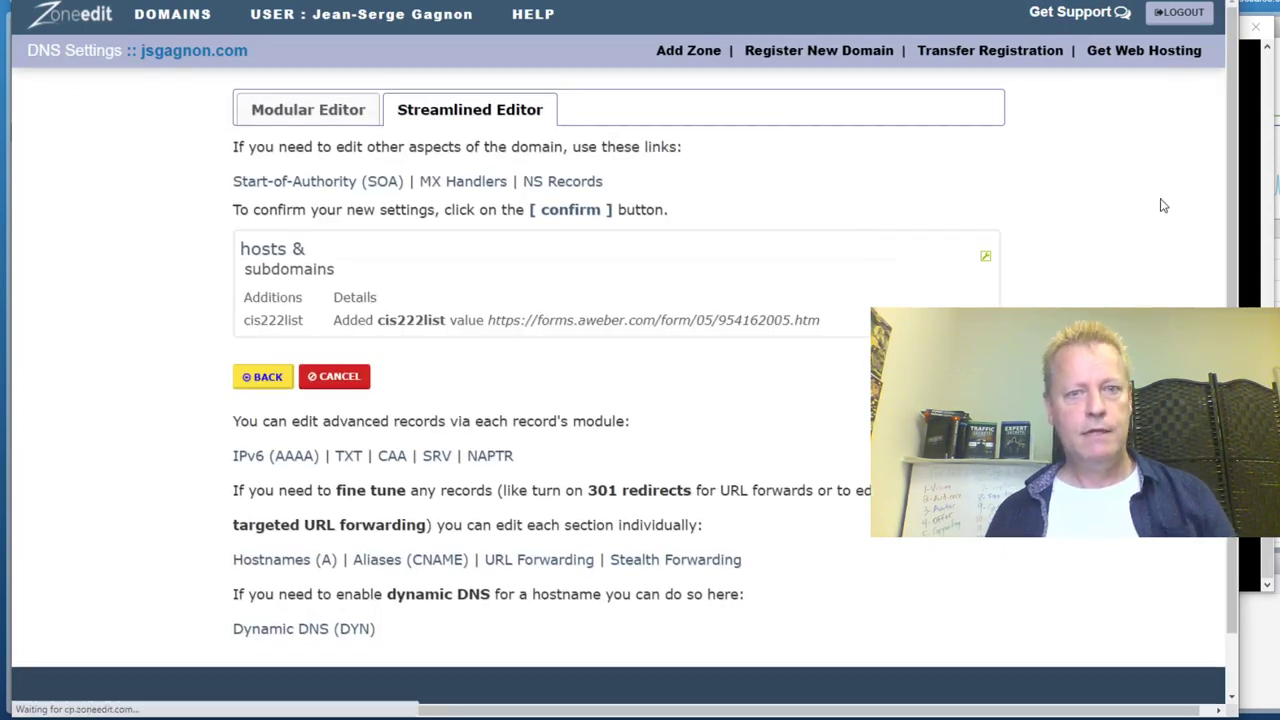
pyautogui.moveTo(645, 327); pyautogui.dragTo(814, 321)
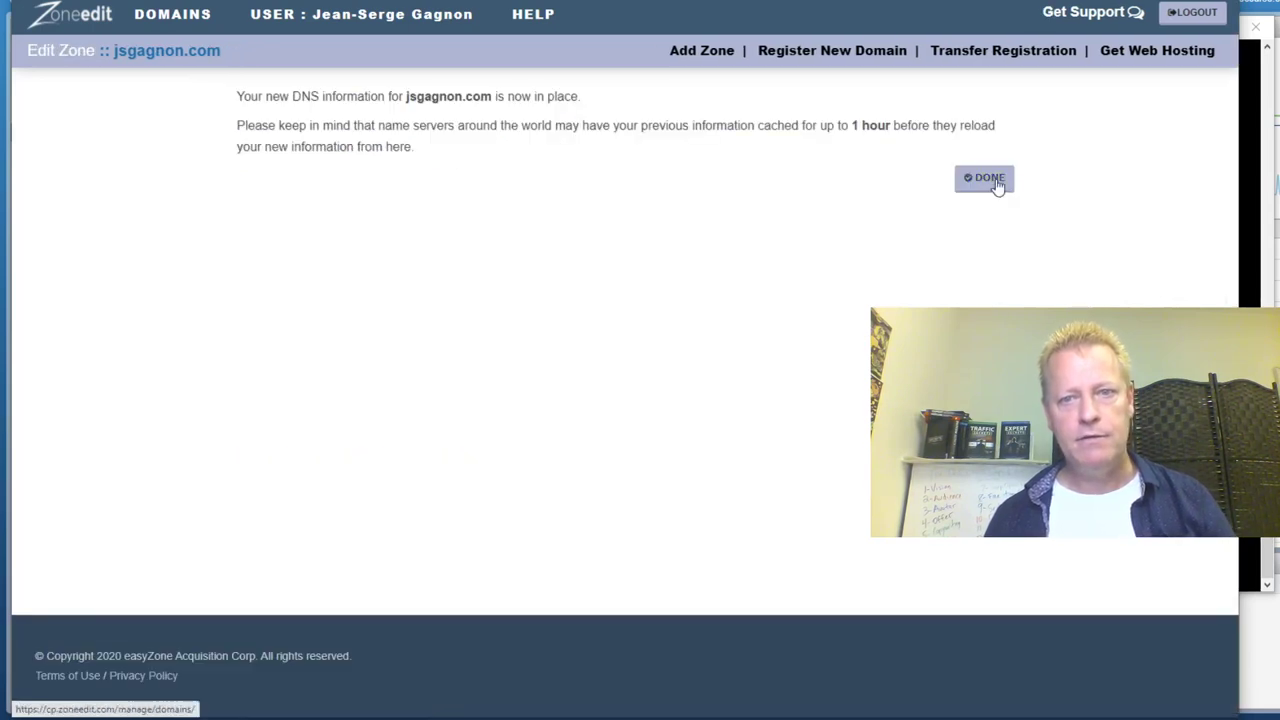
# Finish the Zoneedit DNS change, return to AWeber's publishing page, and open a new tab
pyautogui.click(997, 184)
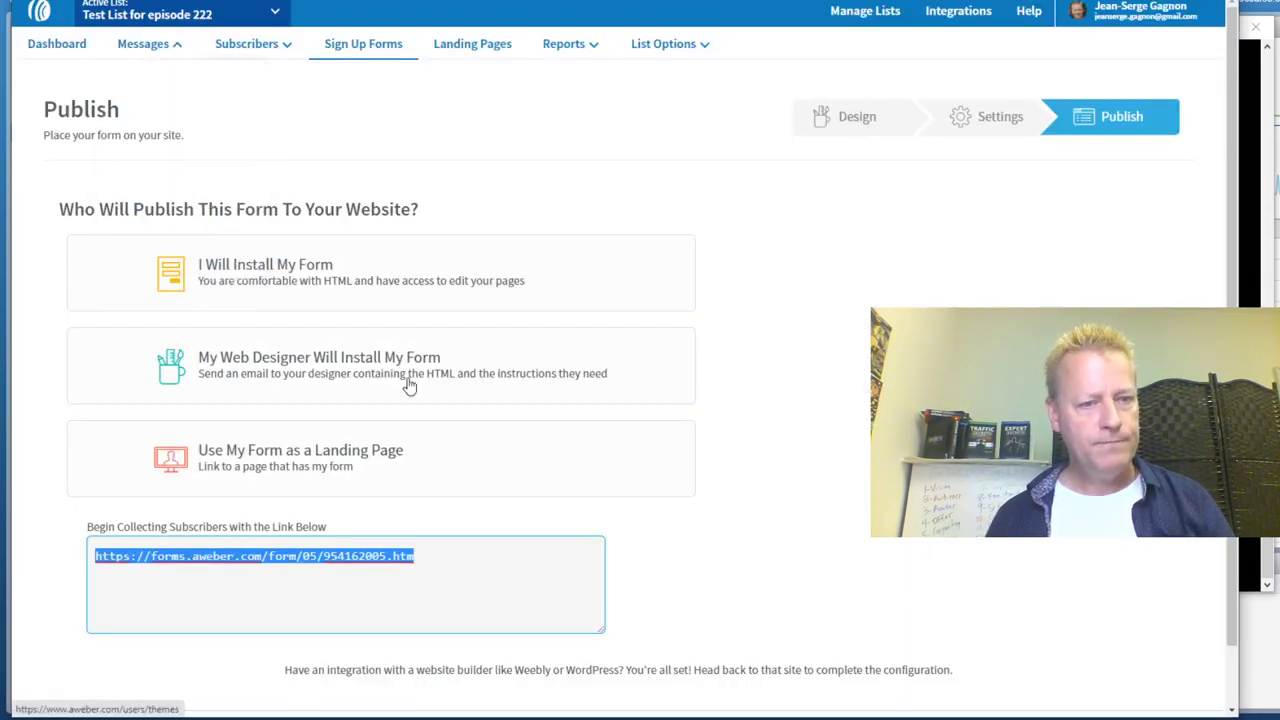
pyautogui.click(420, 556)
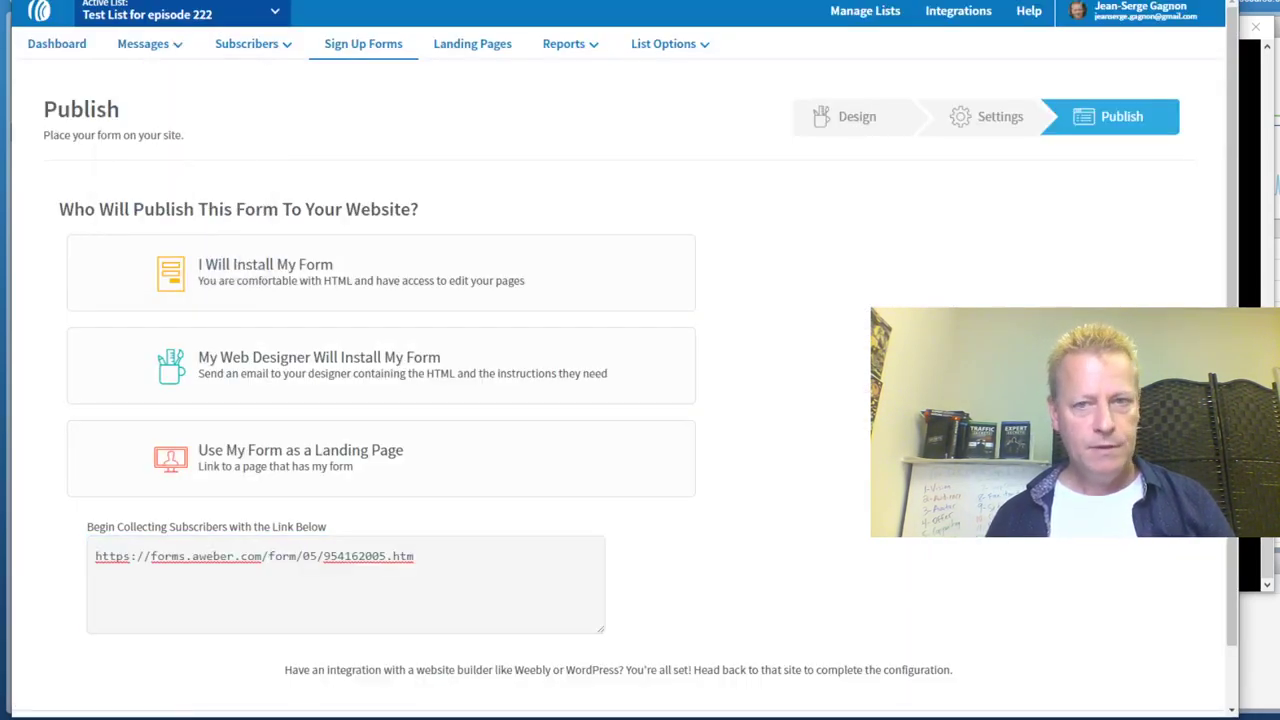
pyautogui.hotkey('ctrl', 't')
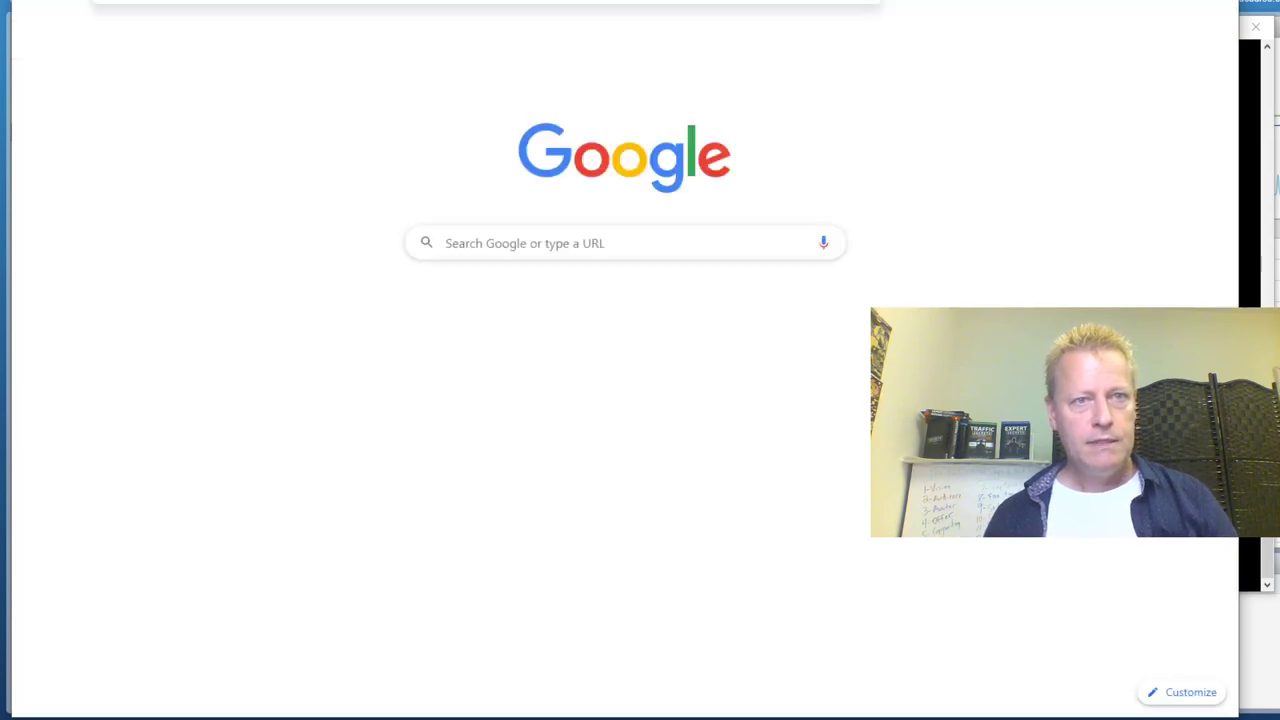
pyautogui.write('co')
pyautogui.press('Escape')
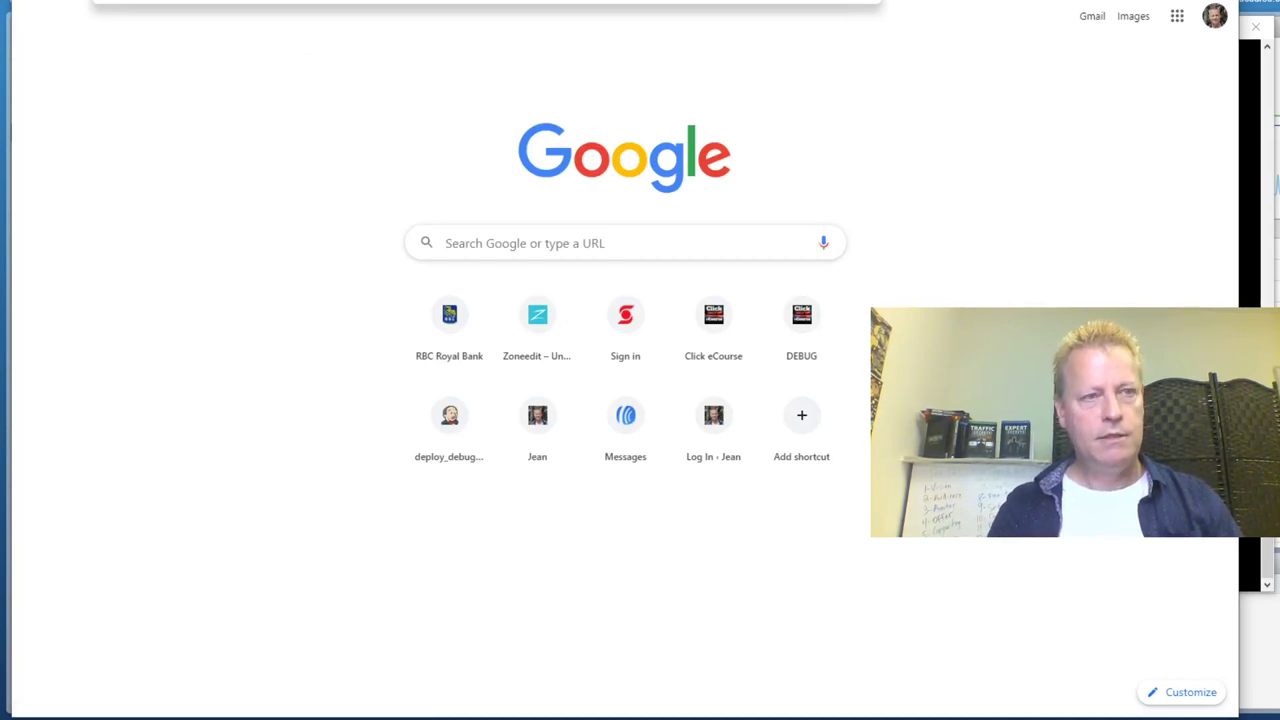
# Enter the cis222list.jsgagnon.com address and open a new incognito window for testing
pyautogui.write('cis222list.jsgagnon.com')
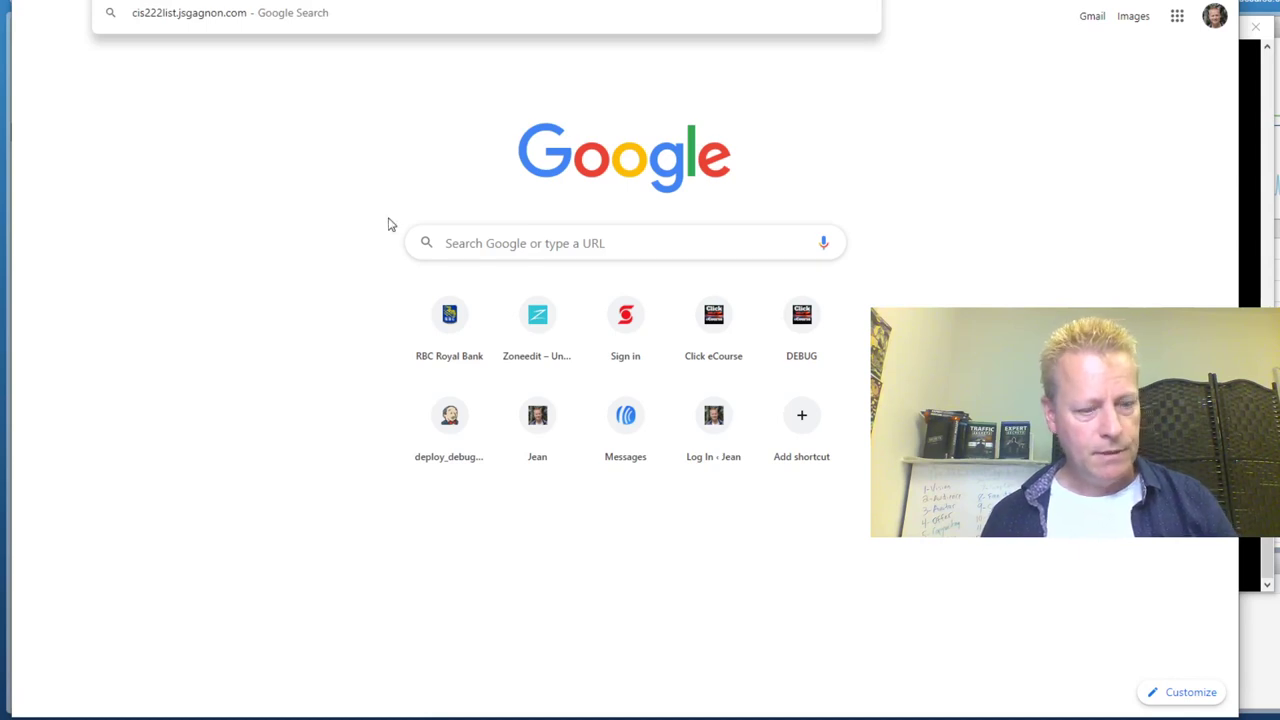
pyautogui.hotkey('alt', 'f')
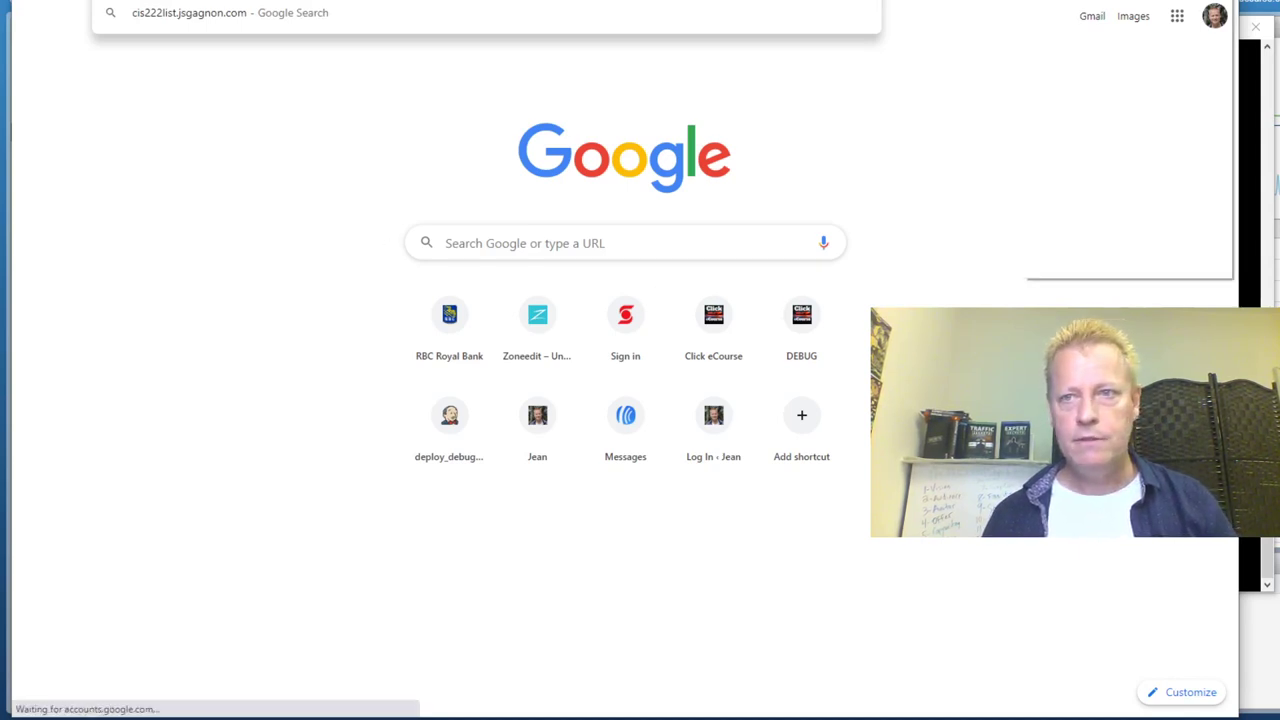
pyautogui.click(1102, 8)
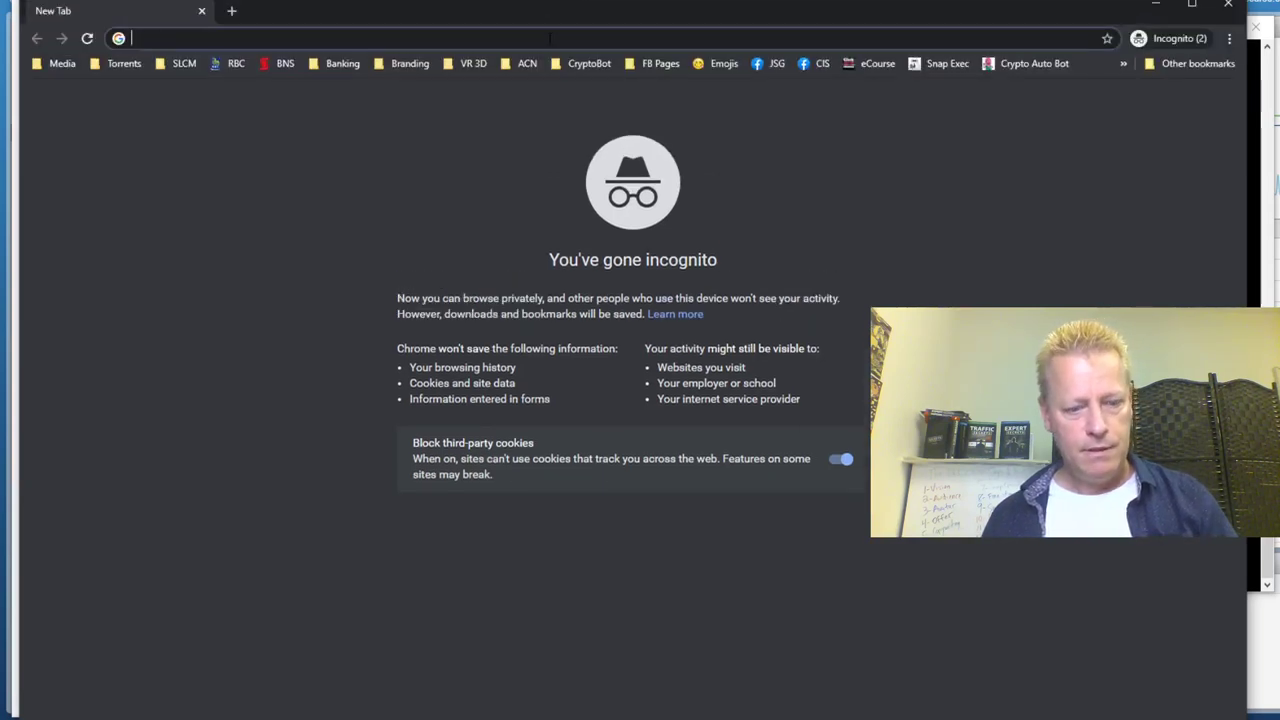
pyautogui.write('http://cis222list.jsgagnon.com/')
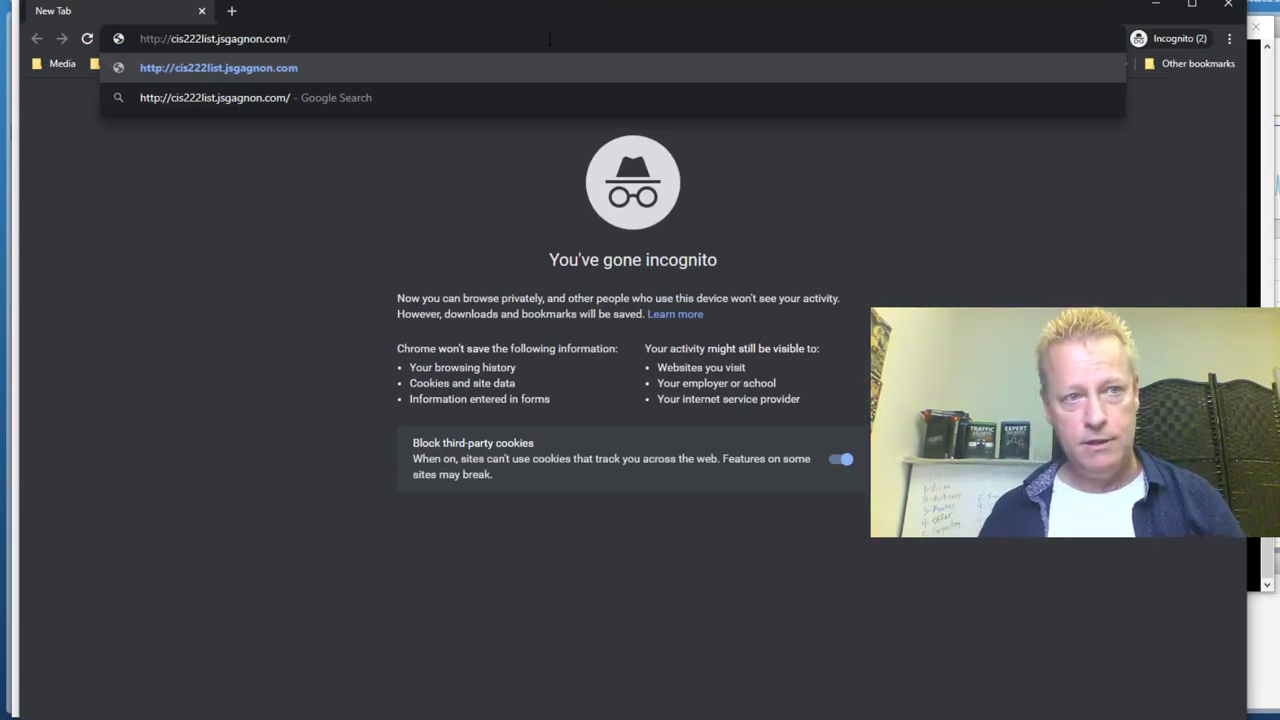
pyautogui.press('Return')
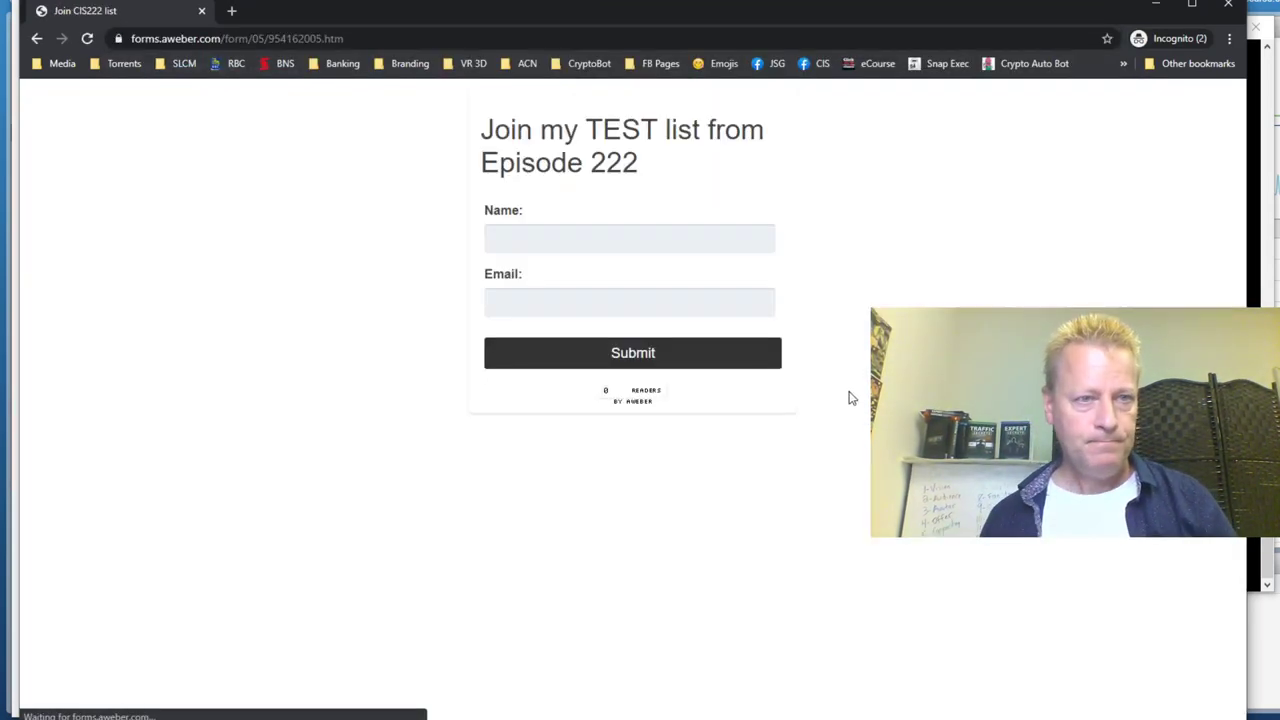
pyautogui.moveTo(494, 118); pyautogui.dragTo(781, 168)
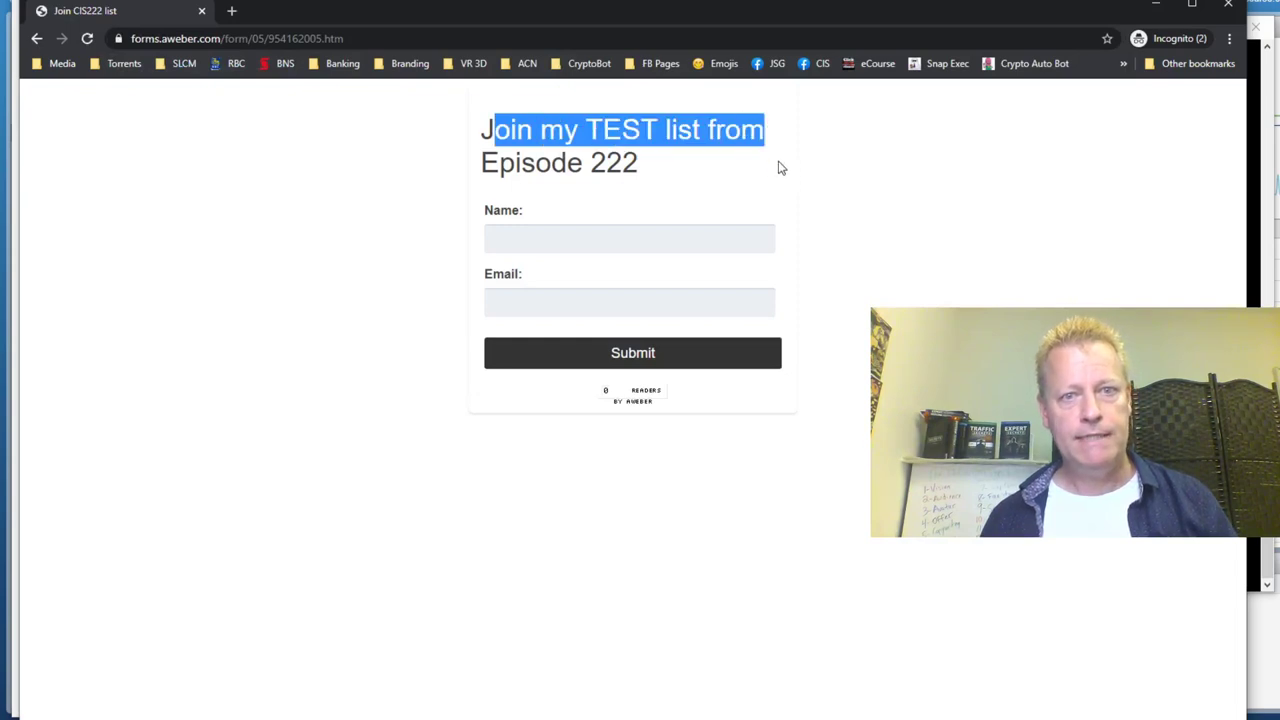
pyautogui.click(781, 168)
# Fill in a test name and email address and submit the sign-up form
pyautogui.click(597, 240)
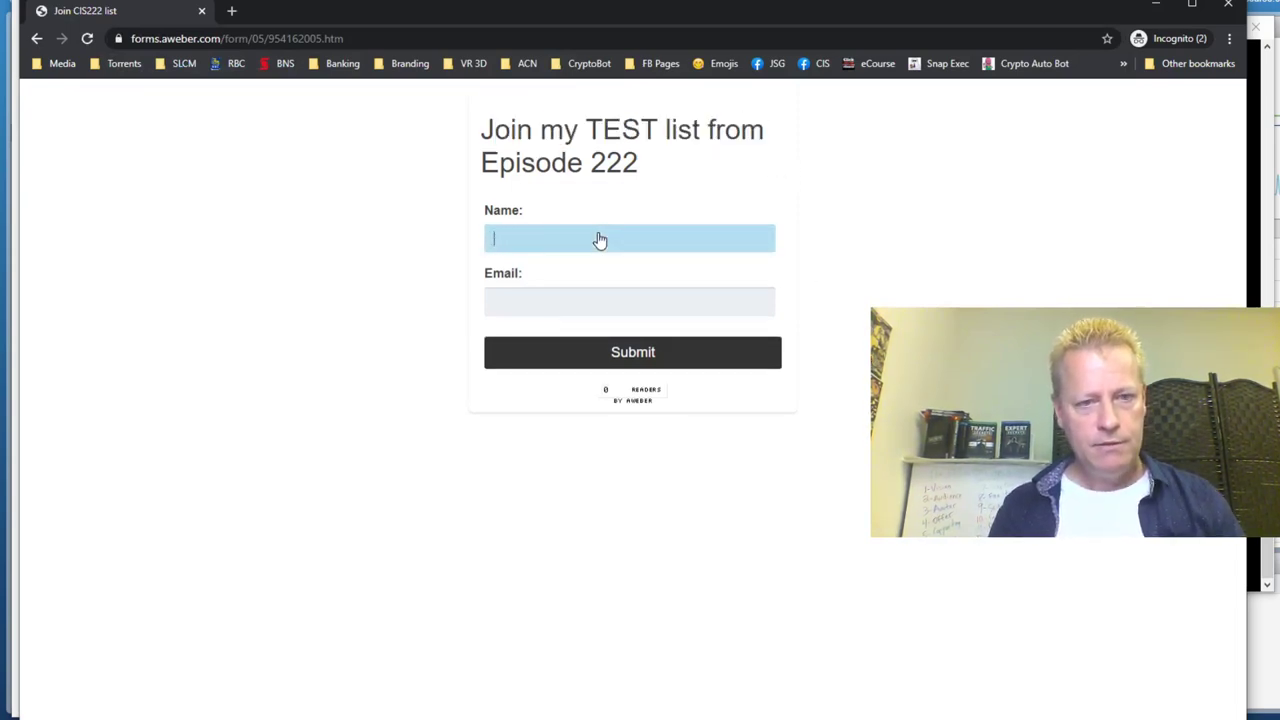
pyautogui.press('Tab')
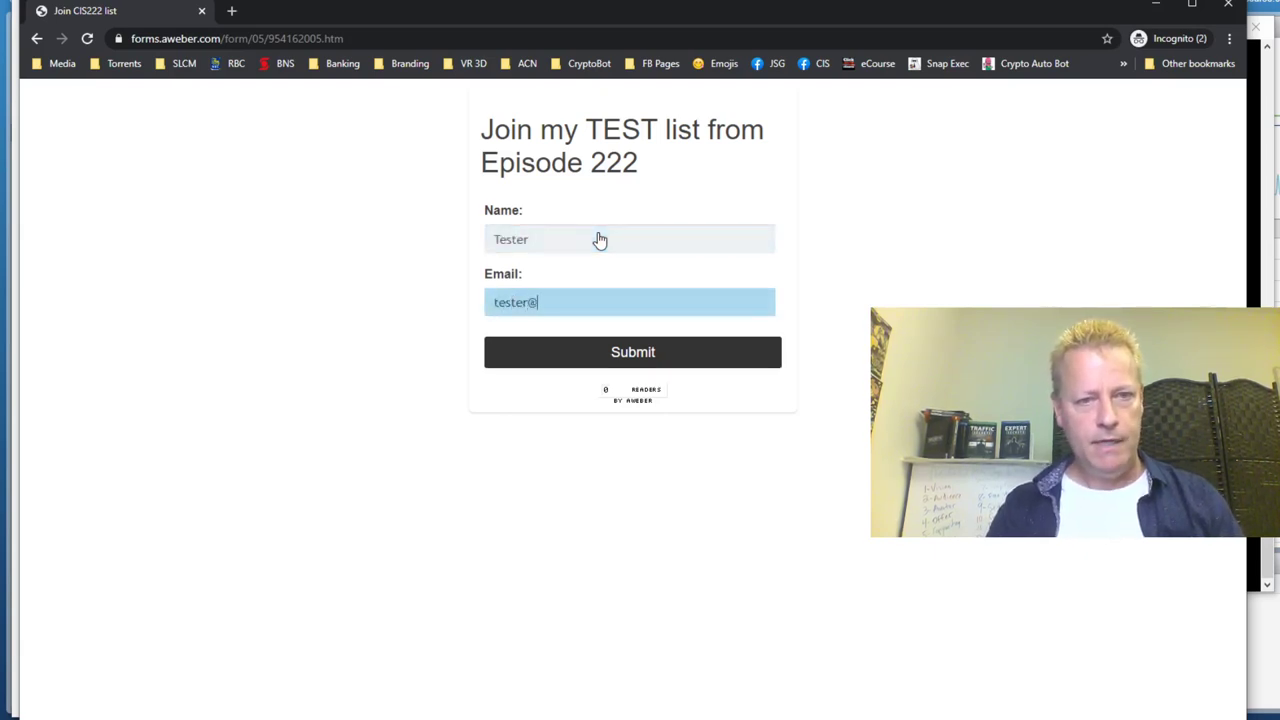
pyautogui.click(648, 354)
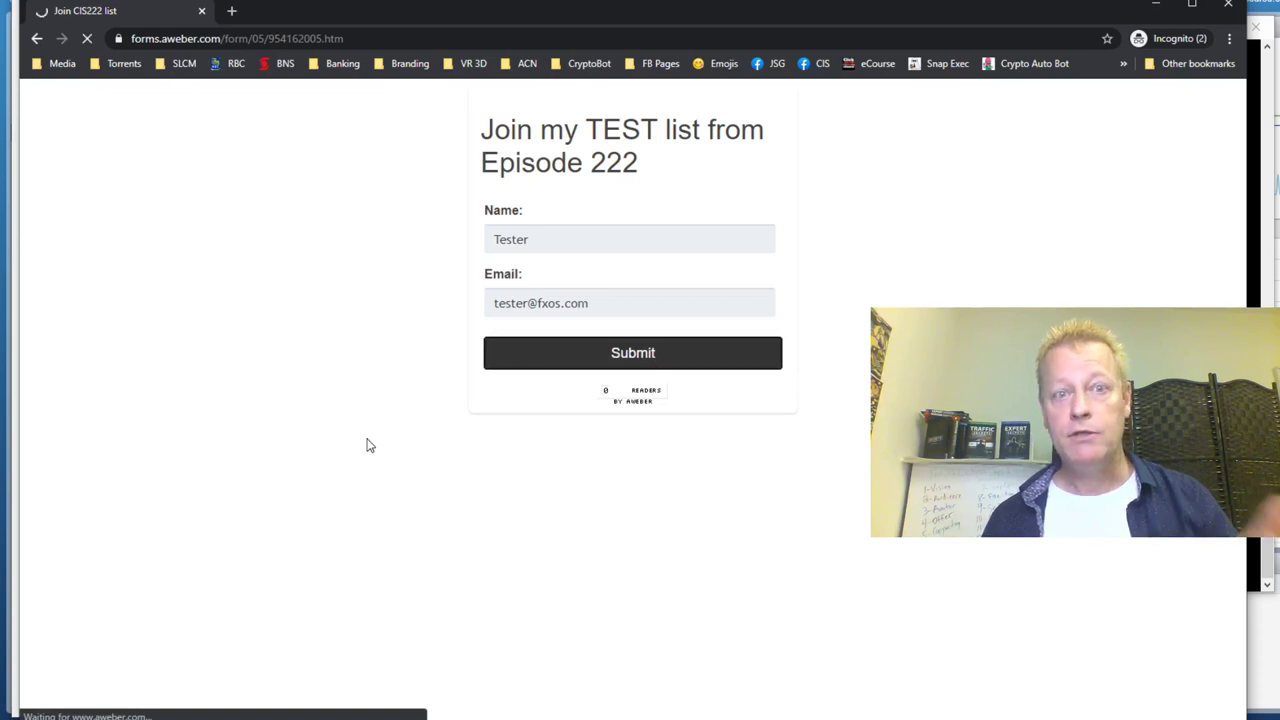
pyautogui.moveTo(354, 152); pyautogui.dragTo(736, 205)
pyautogui.click(706, 219)
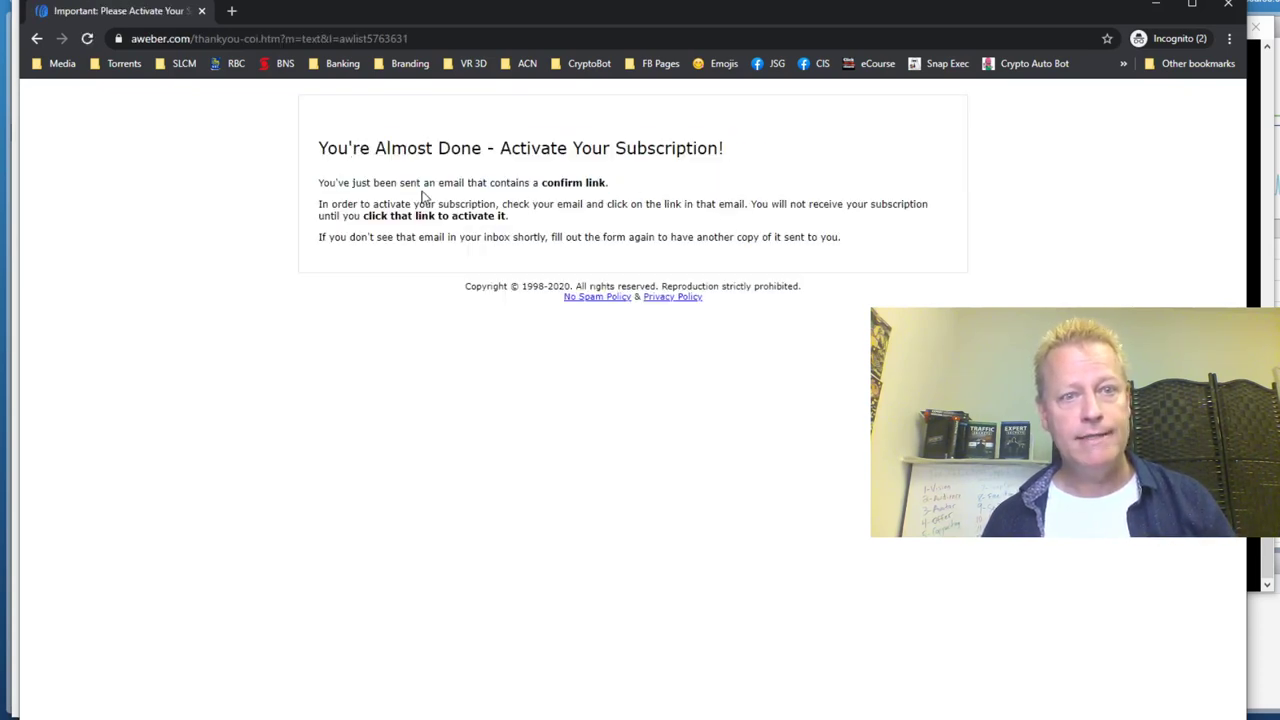
pyautogui.moveTo(415, 204); pyautogui.dragTo(507, 216)
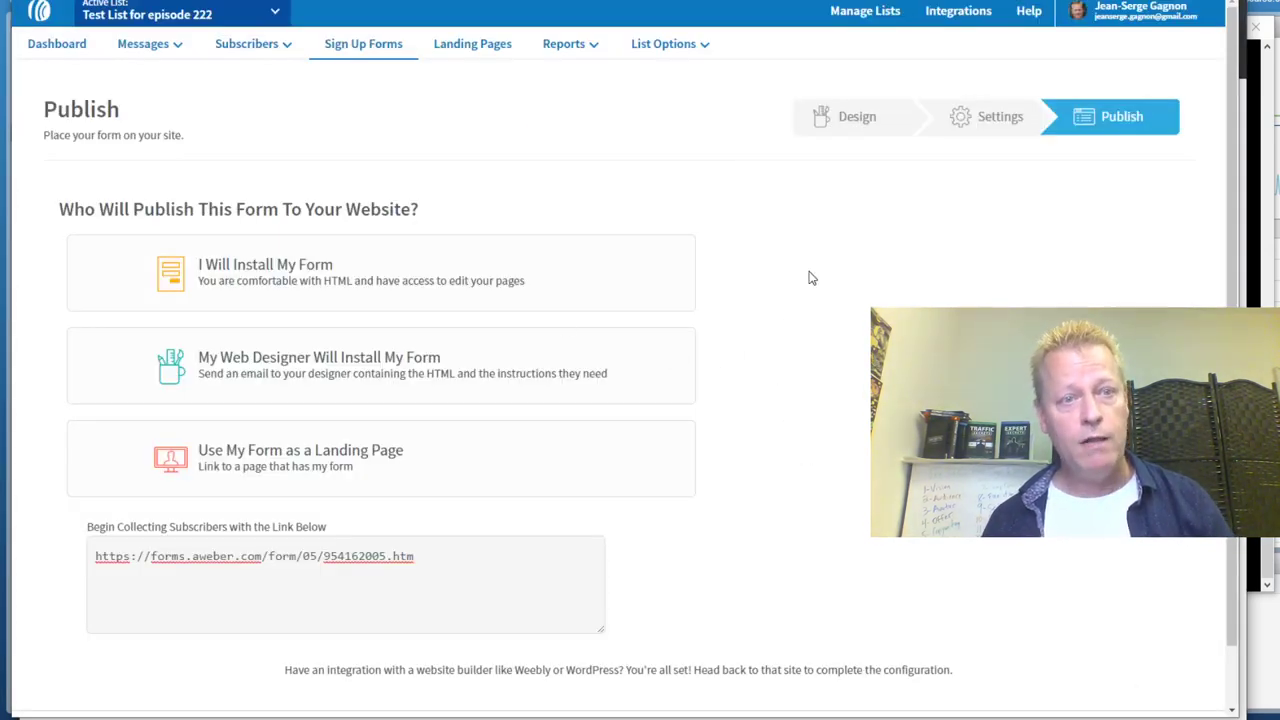
pyautogui.moveTo(251, 46)
pyautogui.click(252, 78)
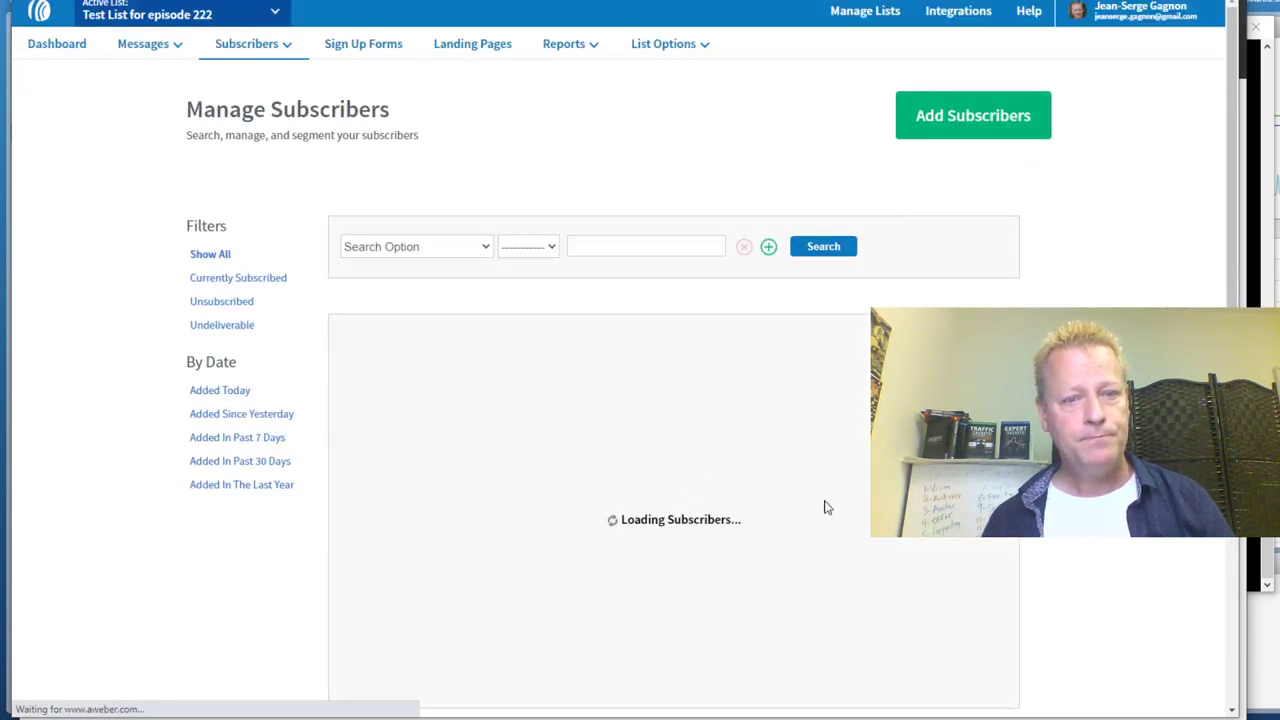
pyautogui.moveTo(720, 379); pyautogui.dragTo(838, 373)
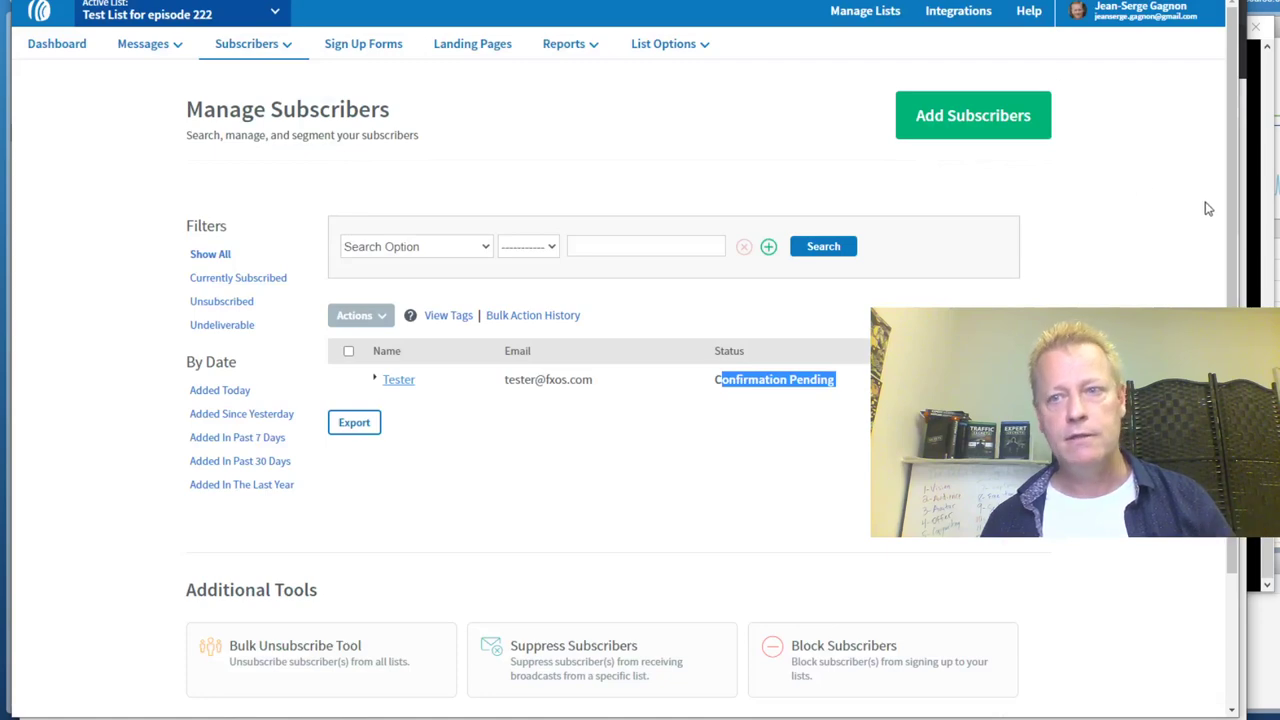
pyautogui.hotkey('alt', 'Tab')
pyautogui.click(490, 261)
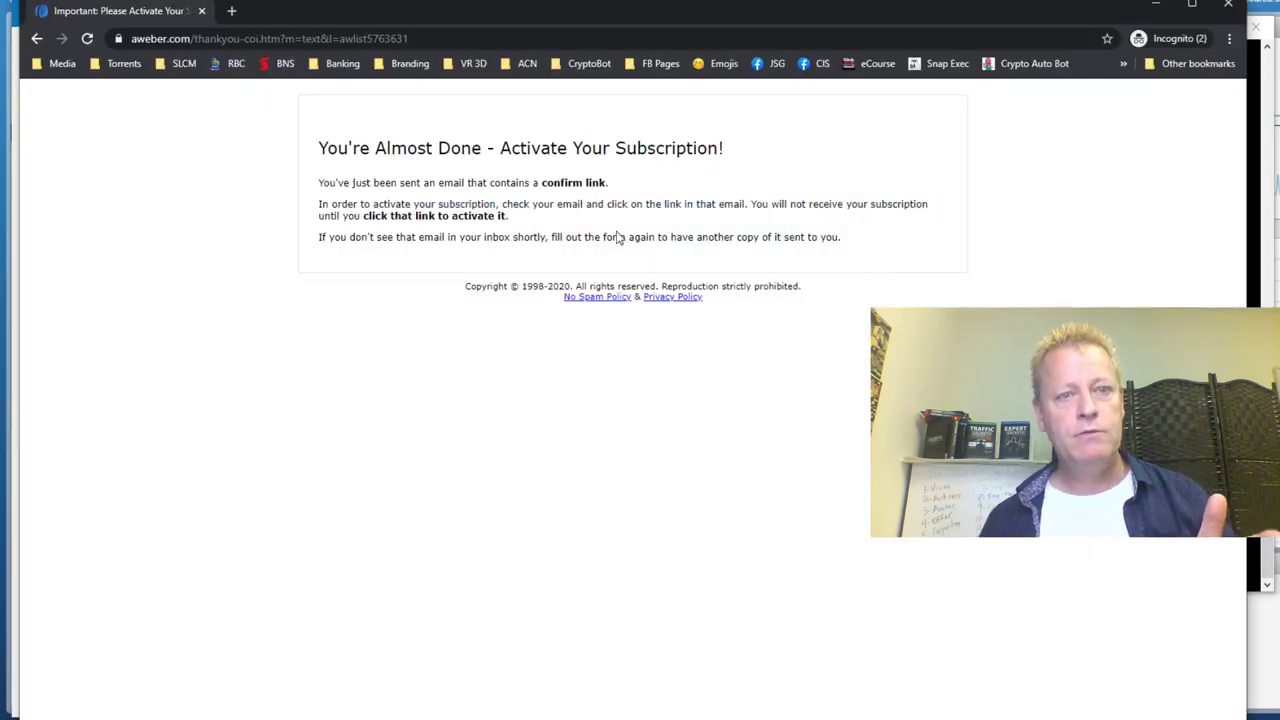
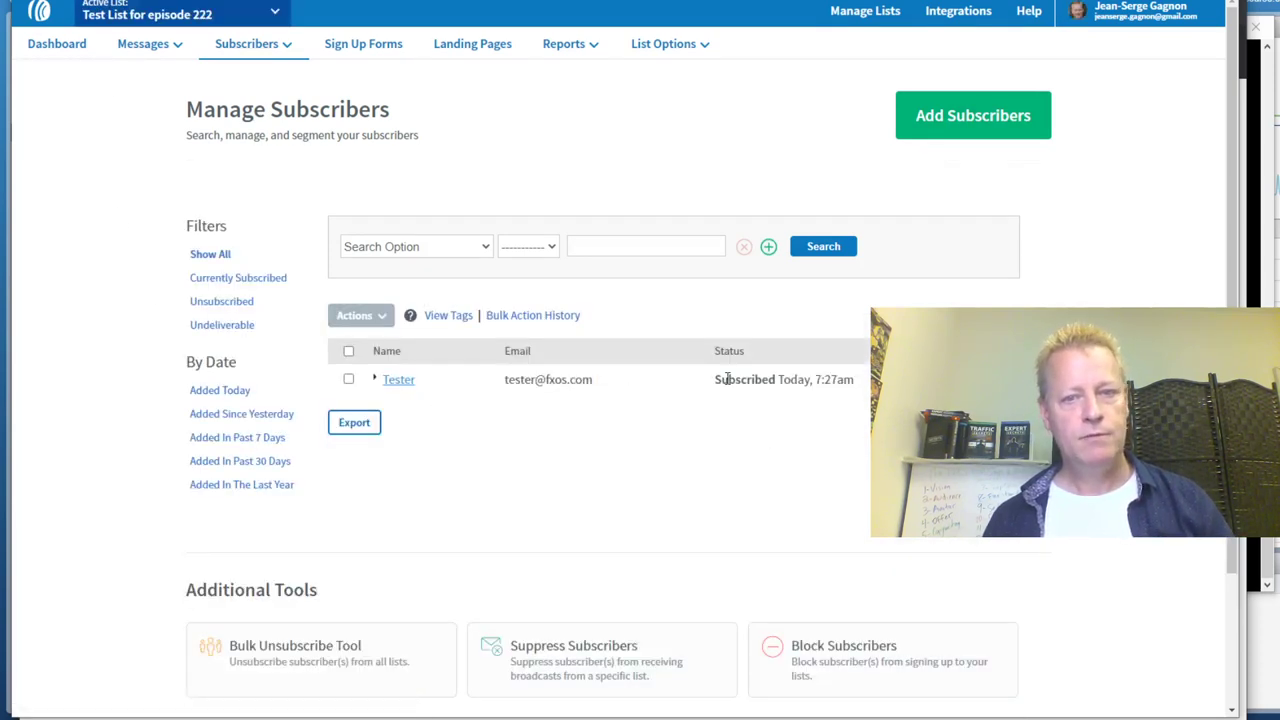
# Expand the Tester subscriber's record to review its seinfeld tag and join_cis222_list ad tracking
pyautogui.moveTo(728, 380); pyautogui.dragTo(855, 380)
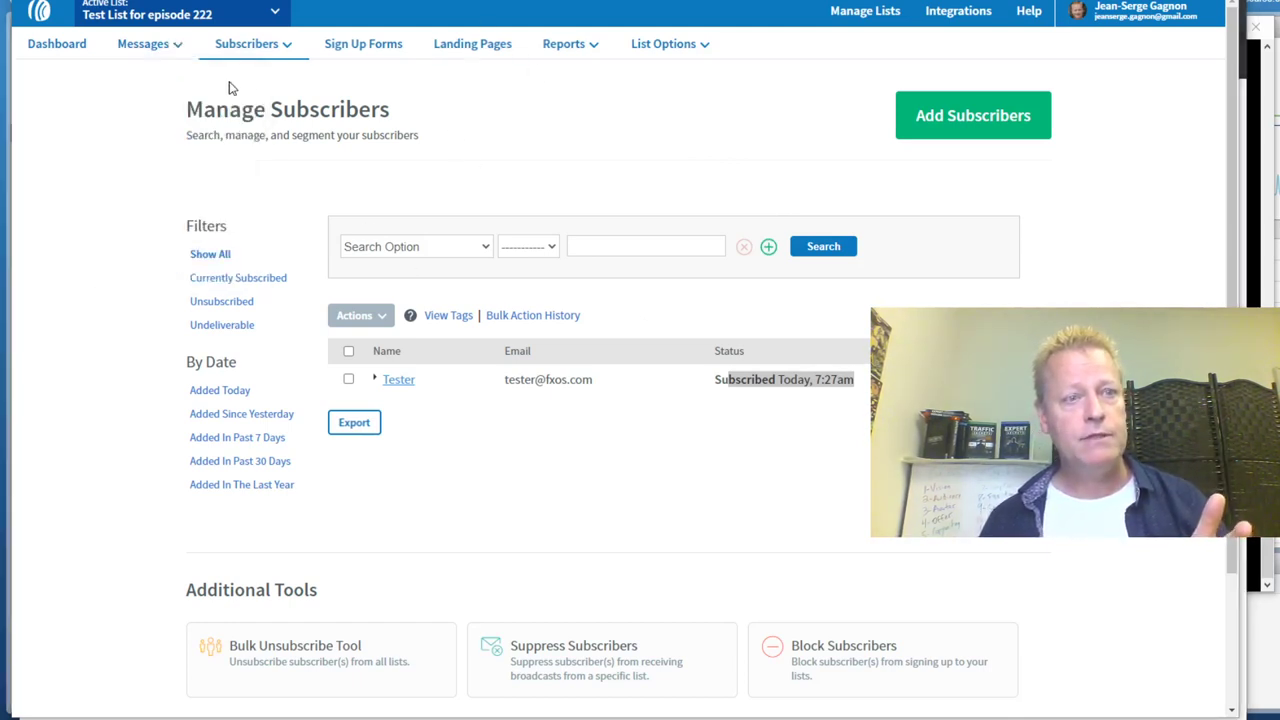
pyautogui.scroll(-1, 555, 370)
pyautogui.click(401, 313)
pyautogui.scroll(-4, 781, 404)
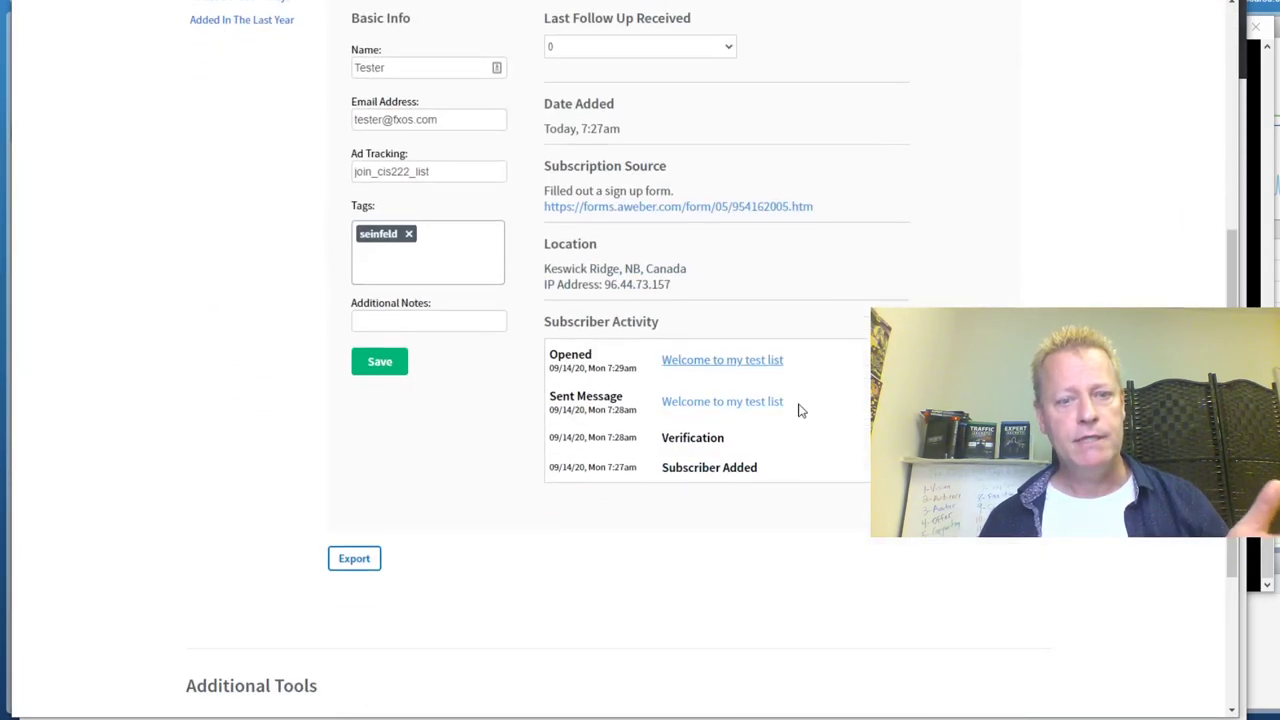
pyautogui.scroll(5, 843, 420)
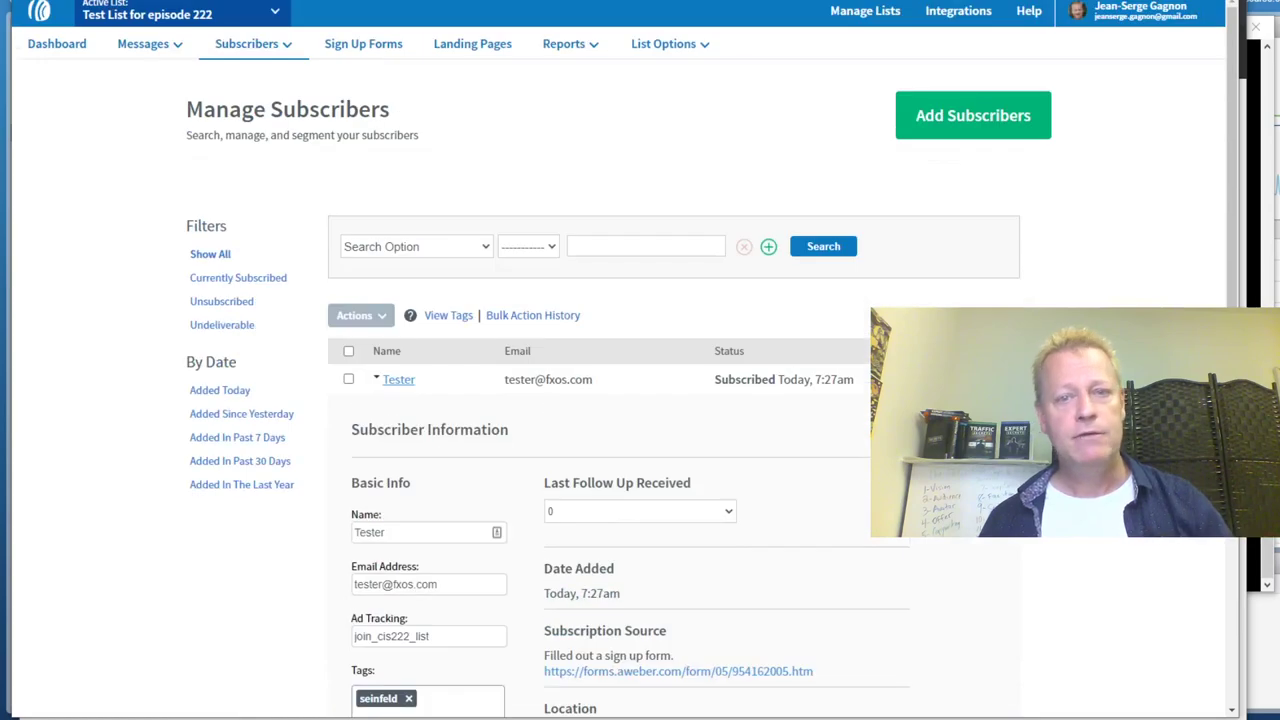
# Go to Messages > Broadcasts, showing the Drag & Drop, Plain Text and HTML Editor options
pyautogui.moveTo(174, 50)
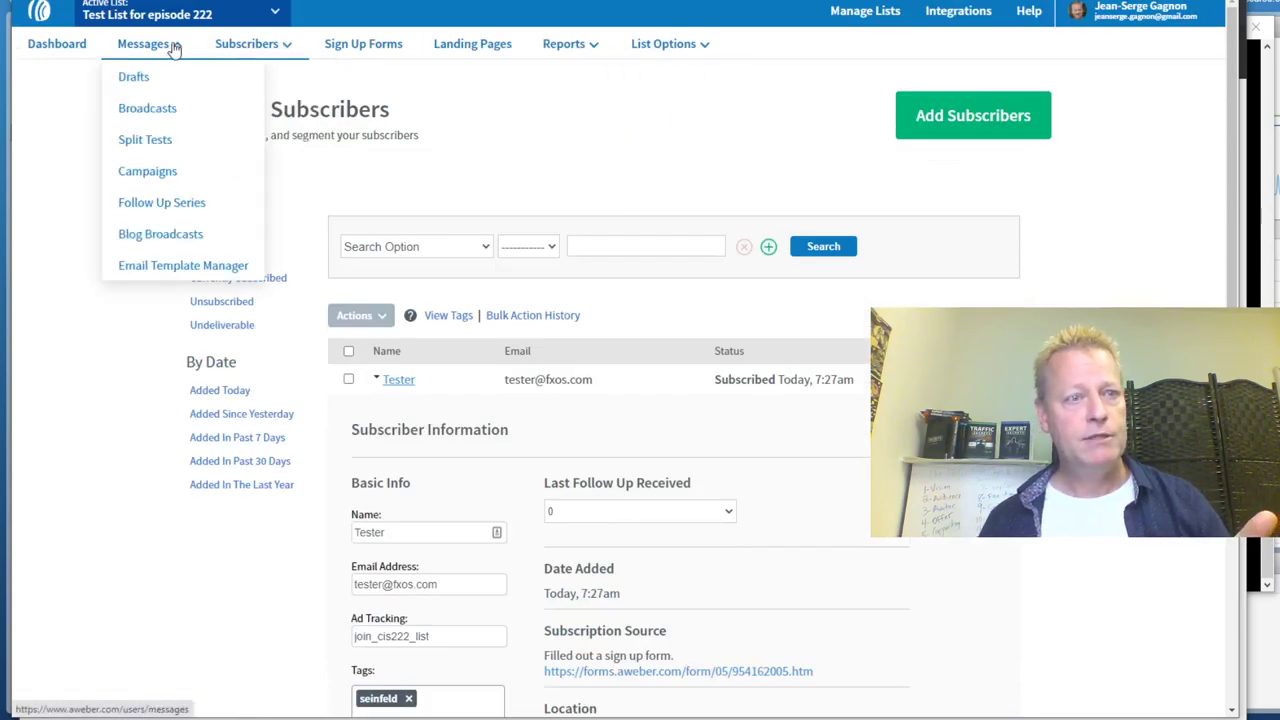
pyautogui.click(157, 110)
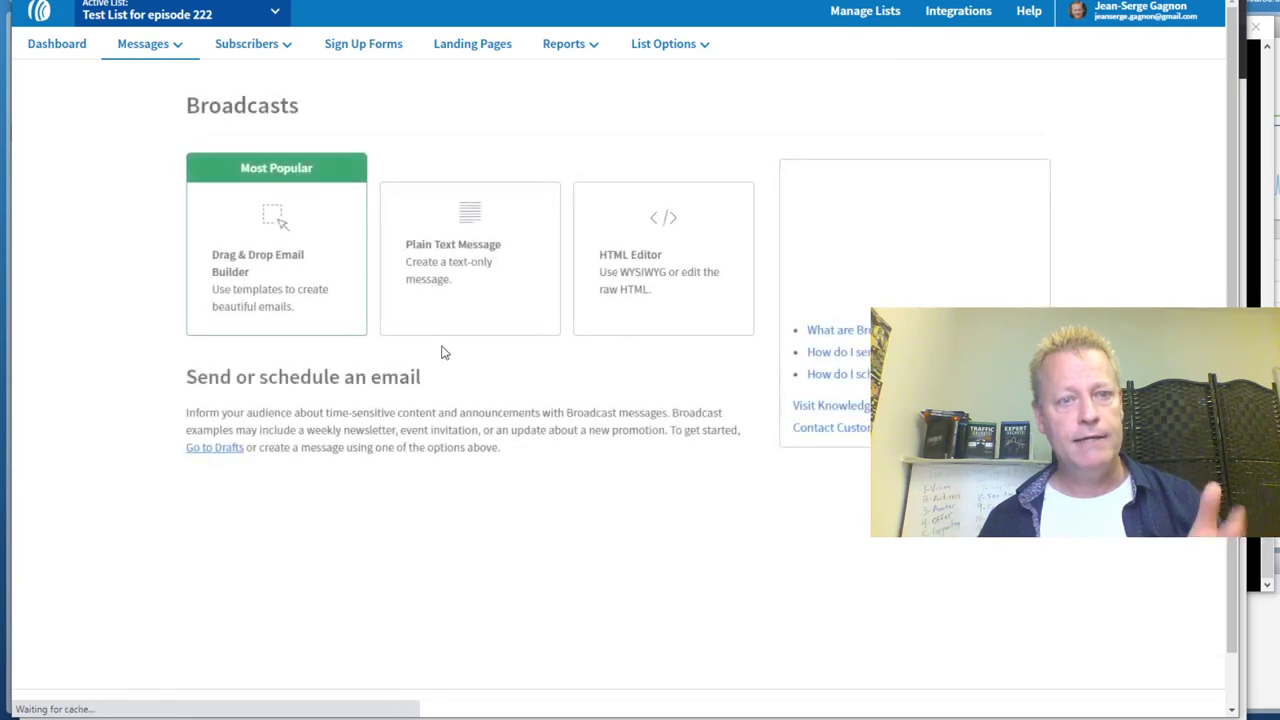
pyautogui.moveTo(137, 50)
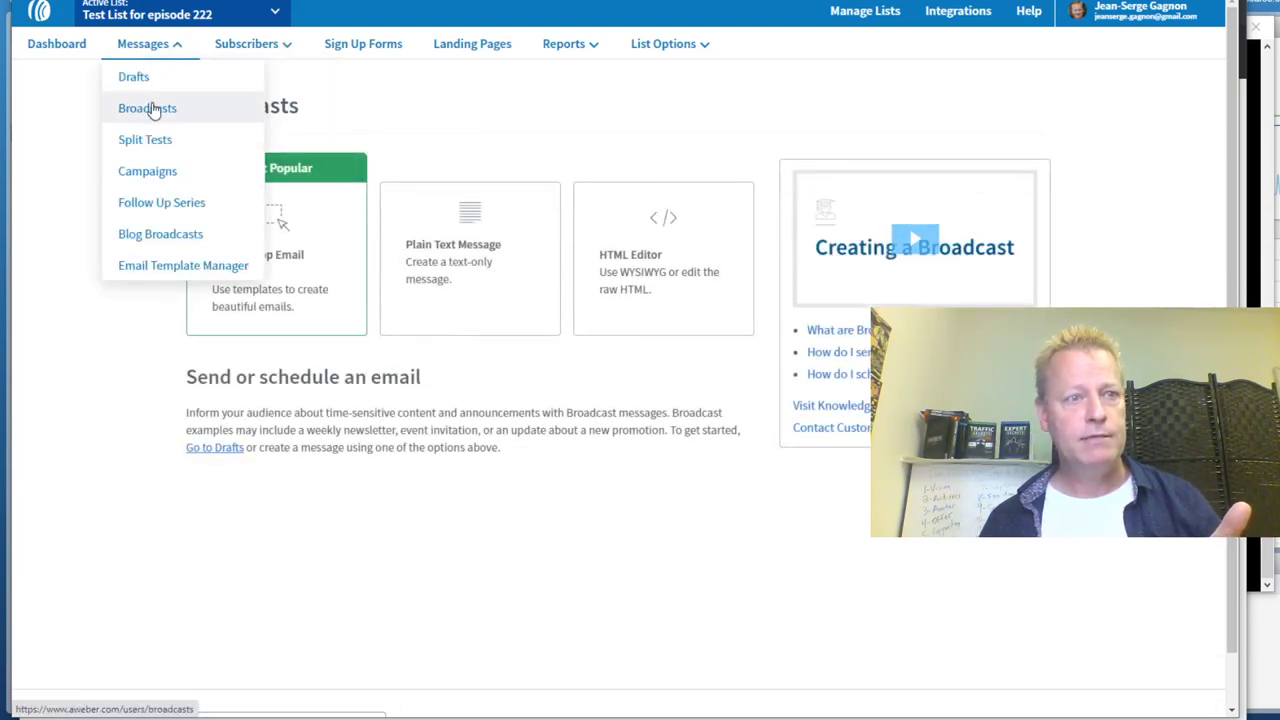